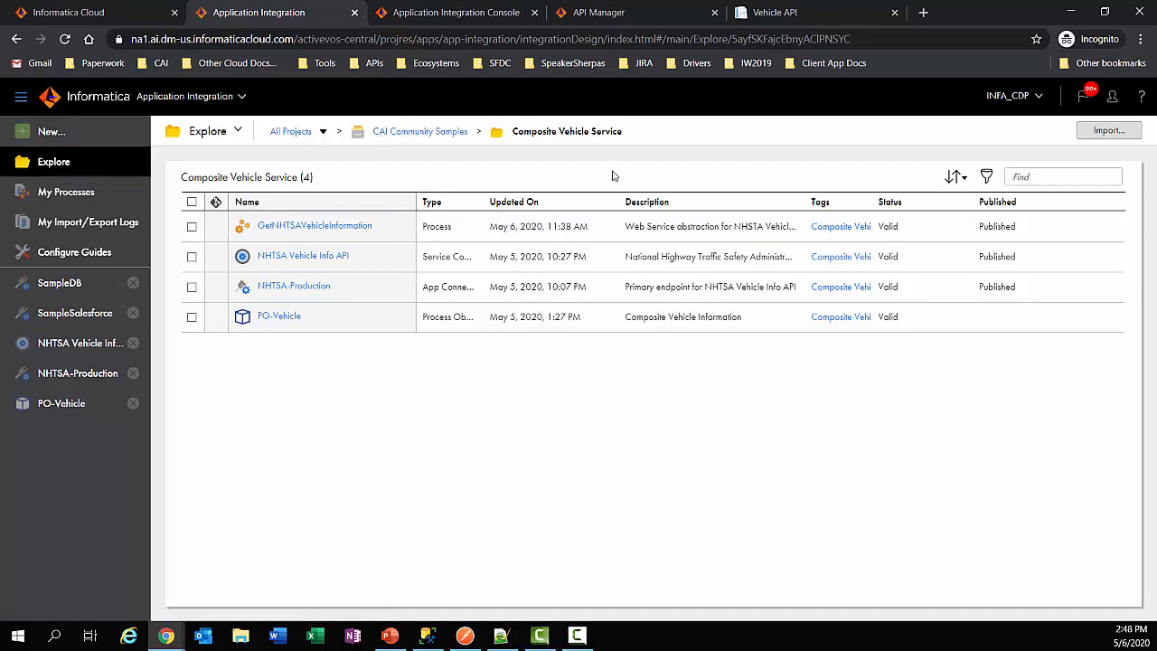
- Open the SampleDB connection and view its Metadata tab listing database tables with no actions
click(77, 286)
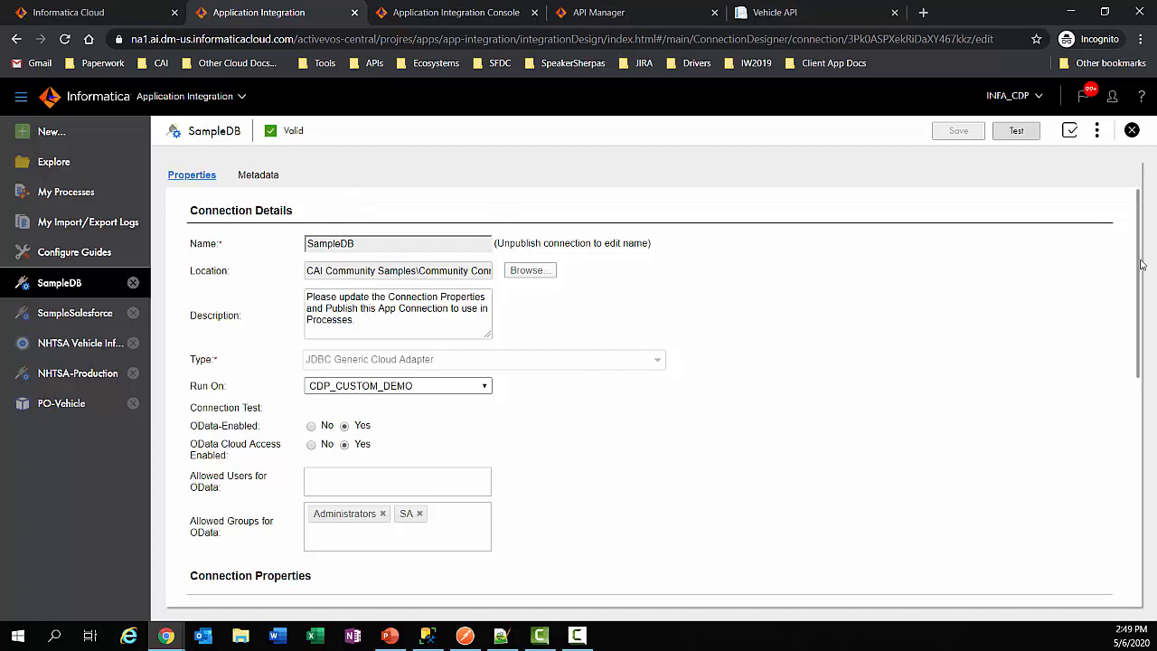
drag(1140, 263, 1138, 222)
click(262, 178)
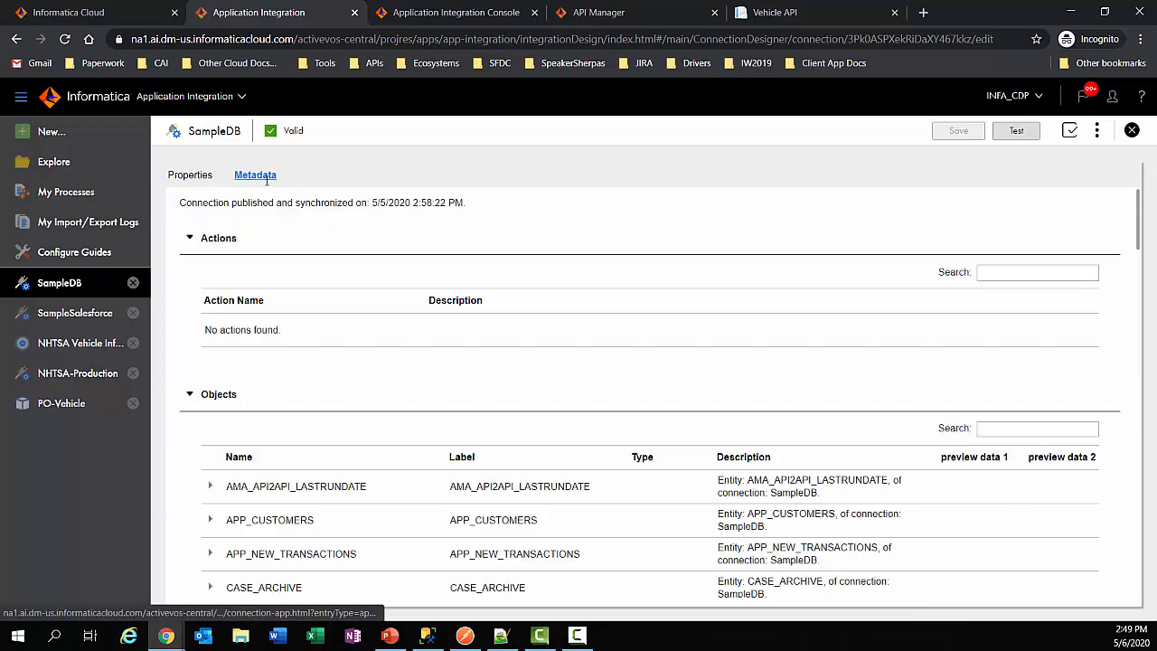
scroll(556, 330, down, 3)
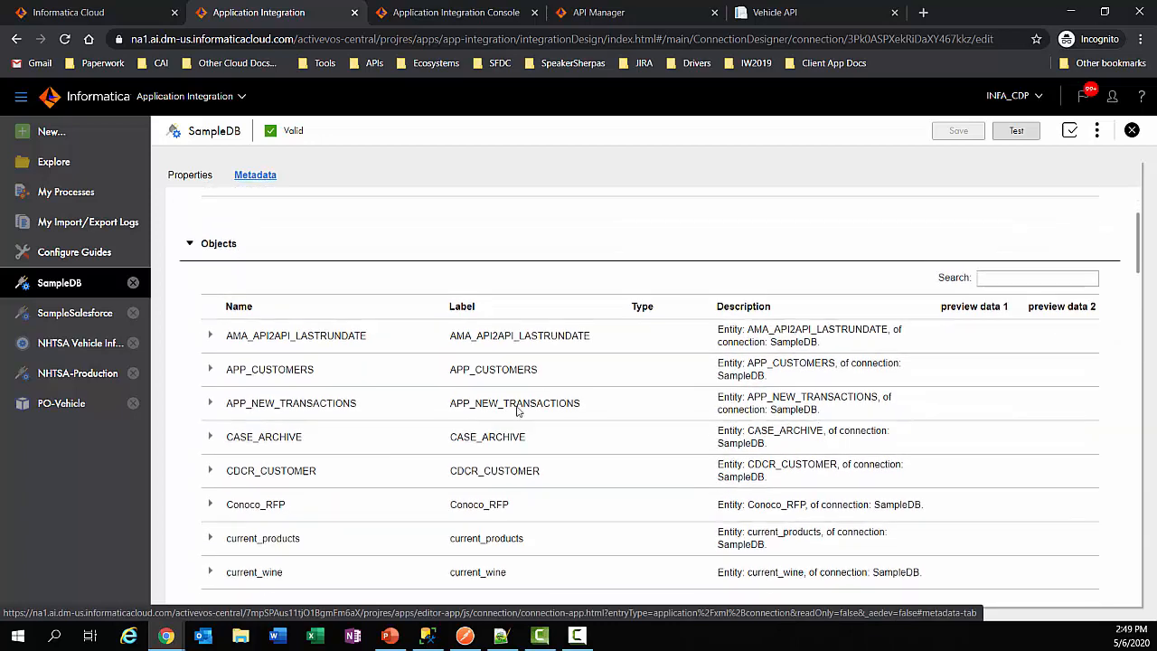
scroll(589, 381, down, 2)
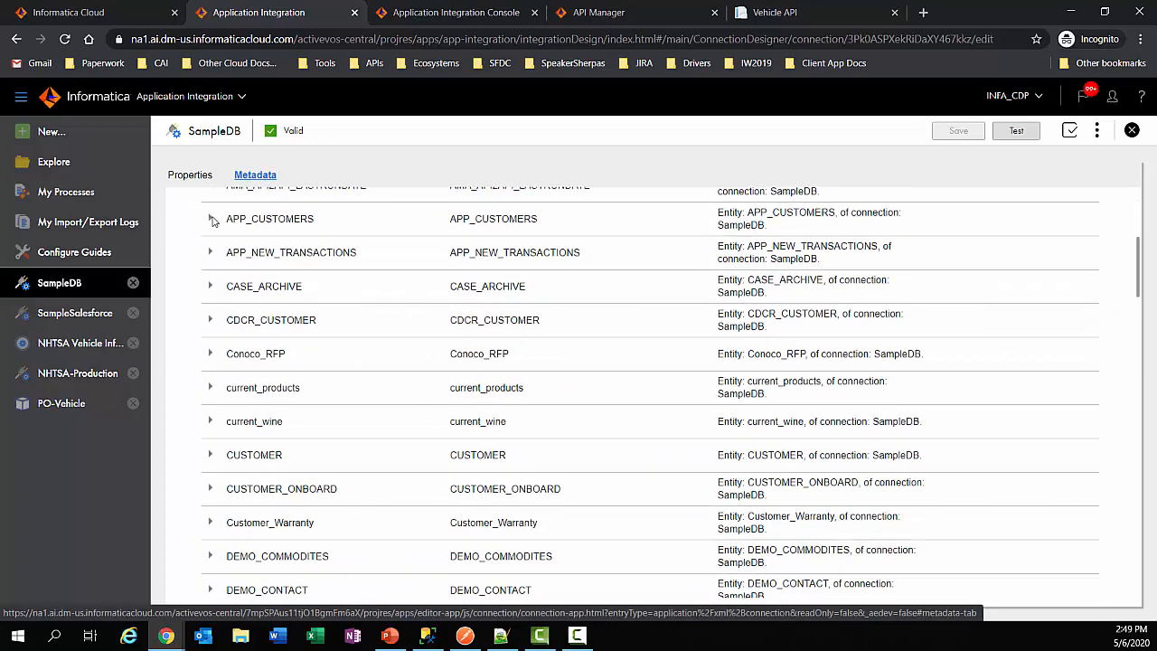
click(210, 219)
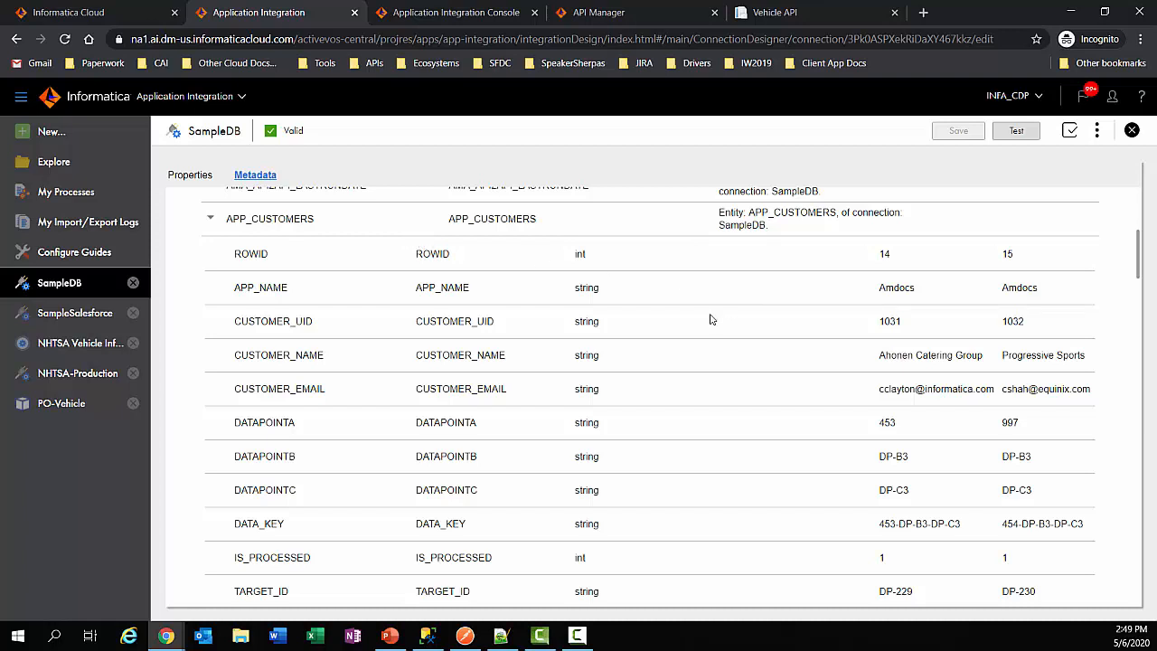
click(210, 220)
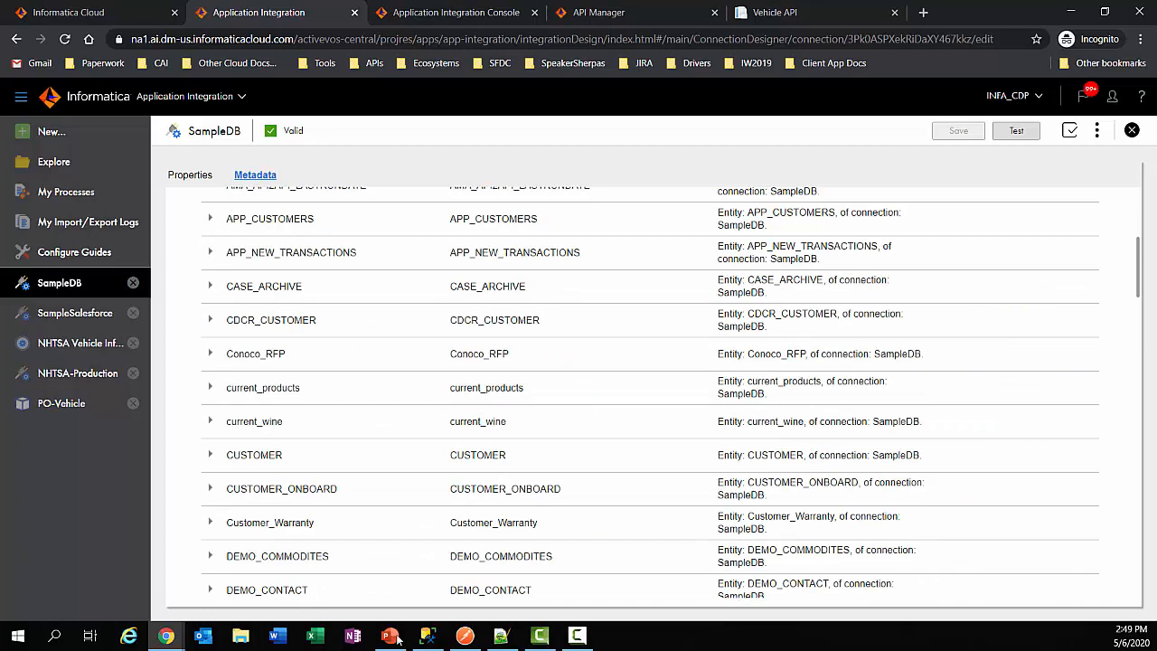
click(428, 637)
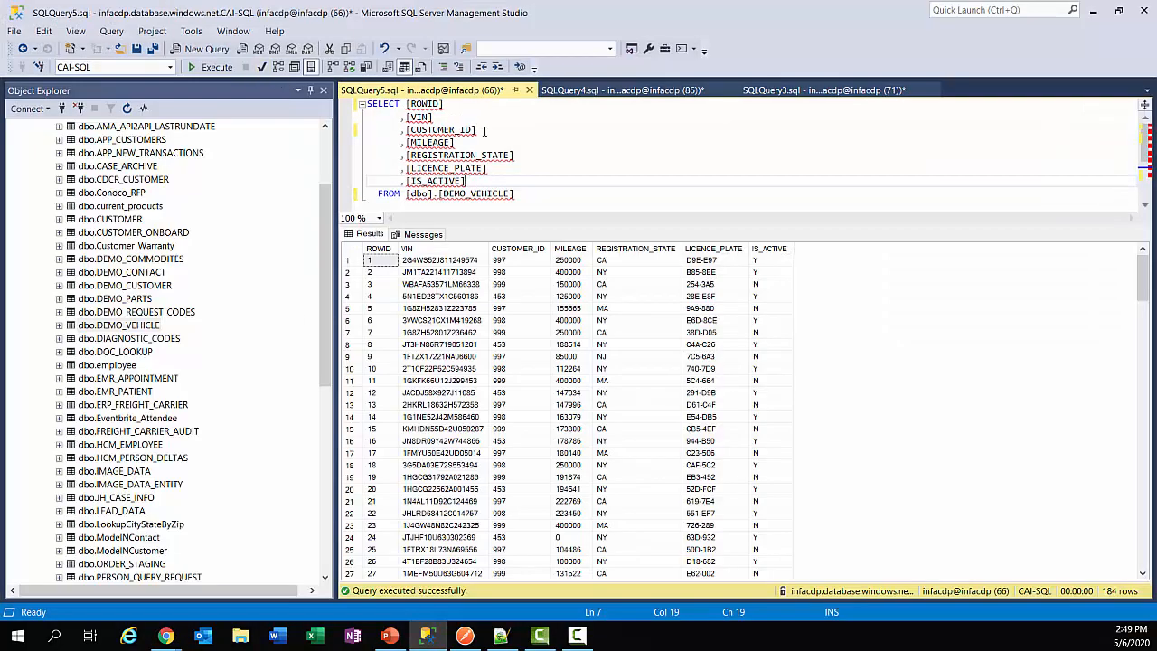
- Review the DEMO_VEHICLE query results in SSMS, including CUSTOMER_ID 997, then minimize SSMS
drag(442, 193, 512, 194)
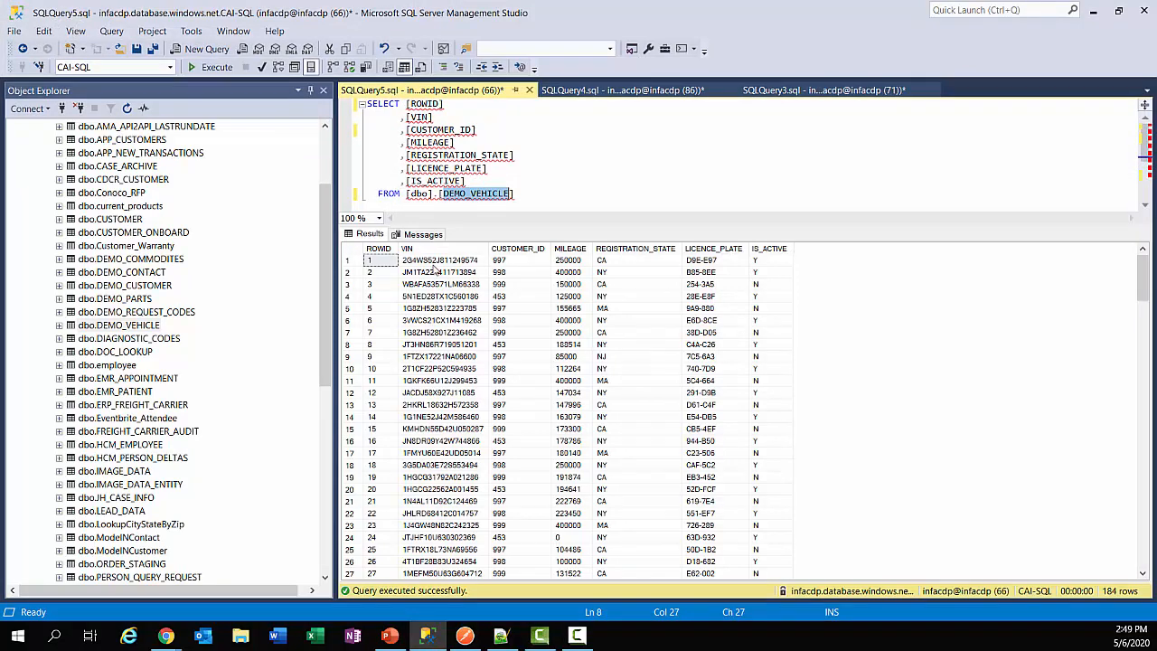
click(435, 262)
click(515, 263)
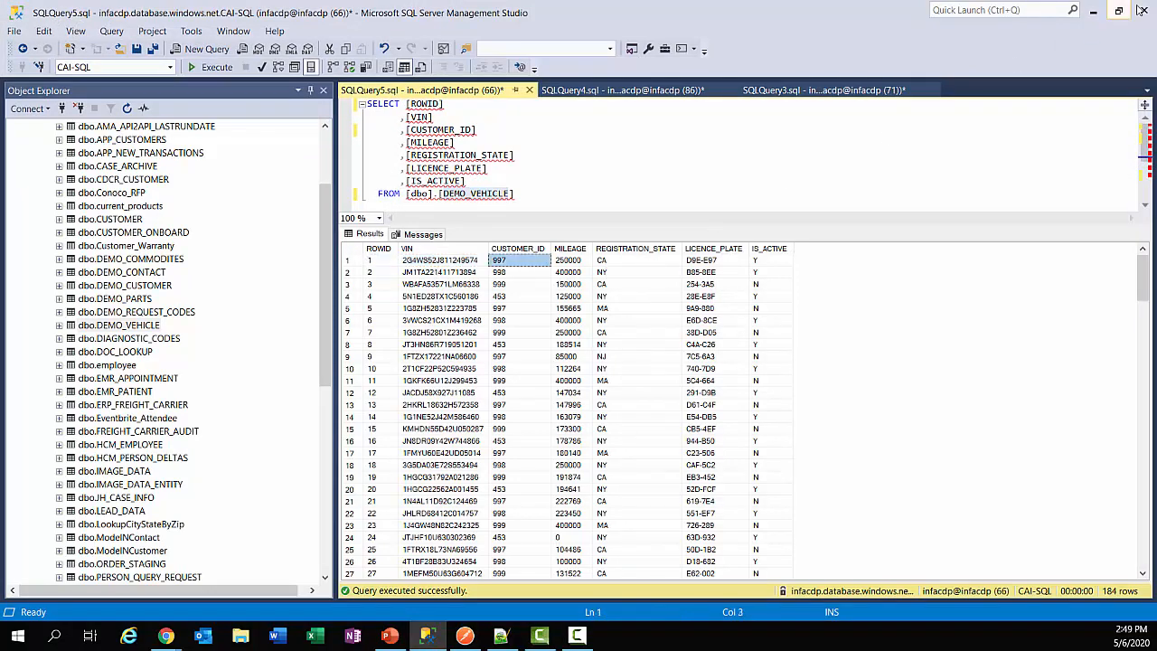
click(1093, 10)
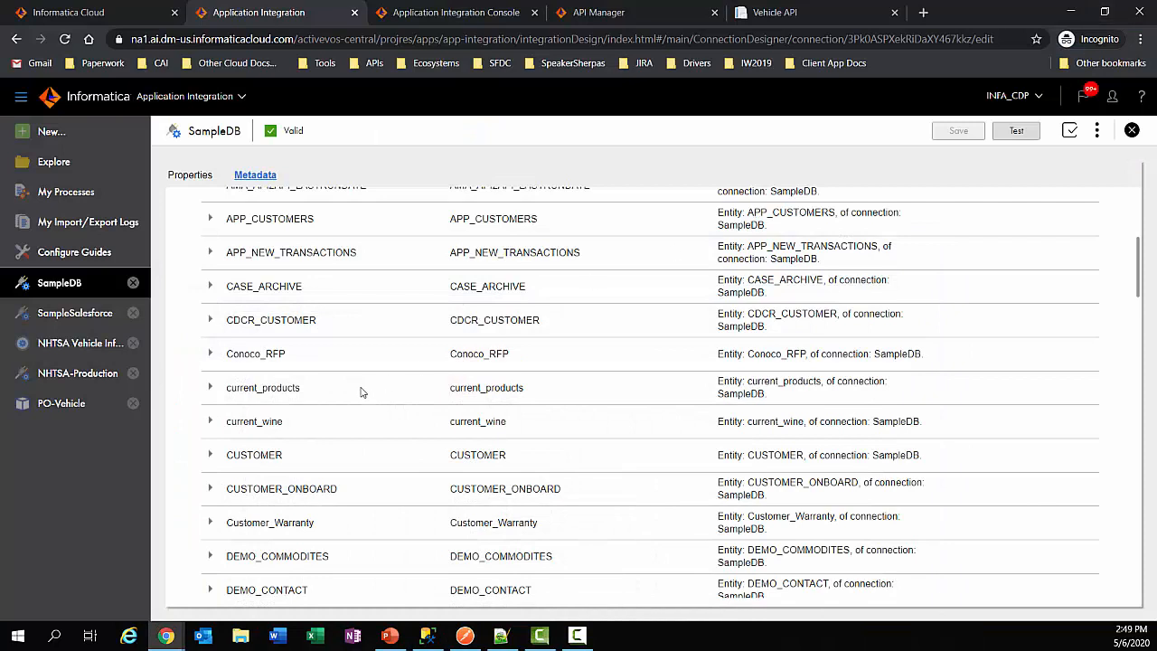
- Open SampleSalesforce and switch its Authentication Type to Password, then back to OAuth
click(86, 314)
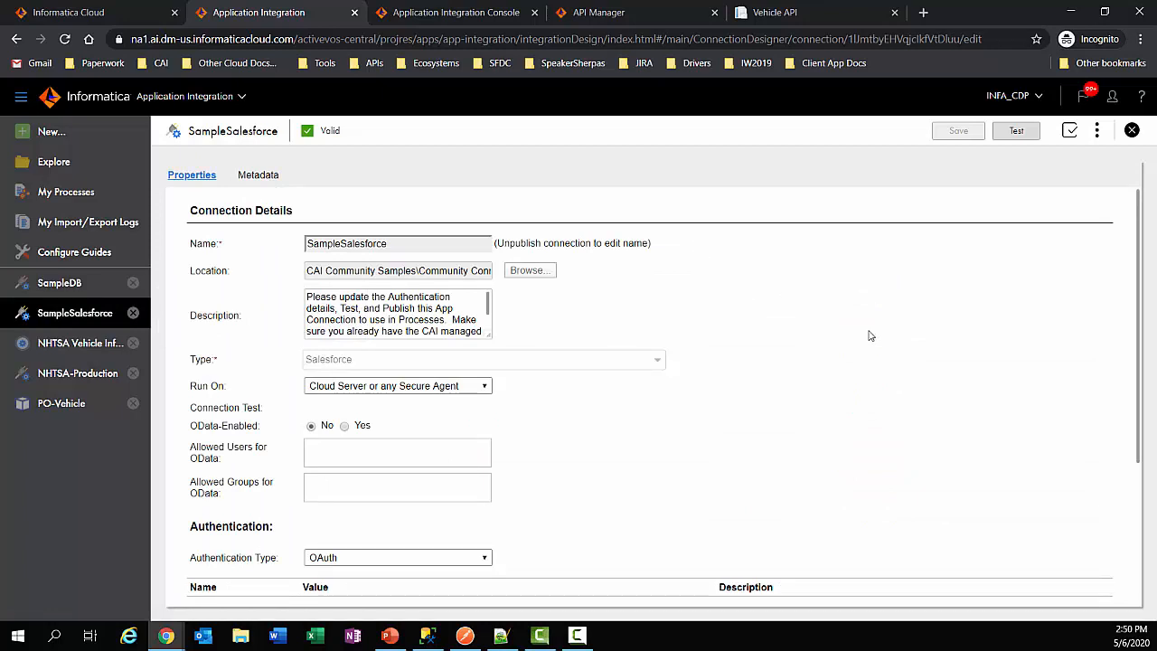
click(411, 560)
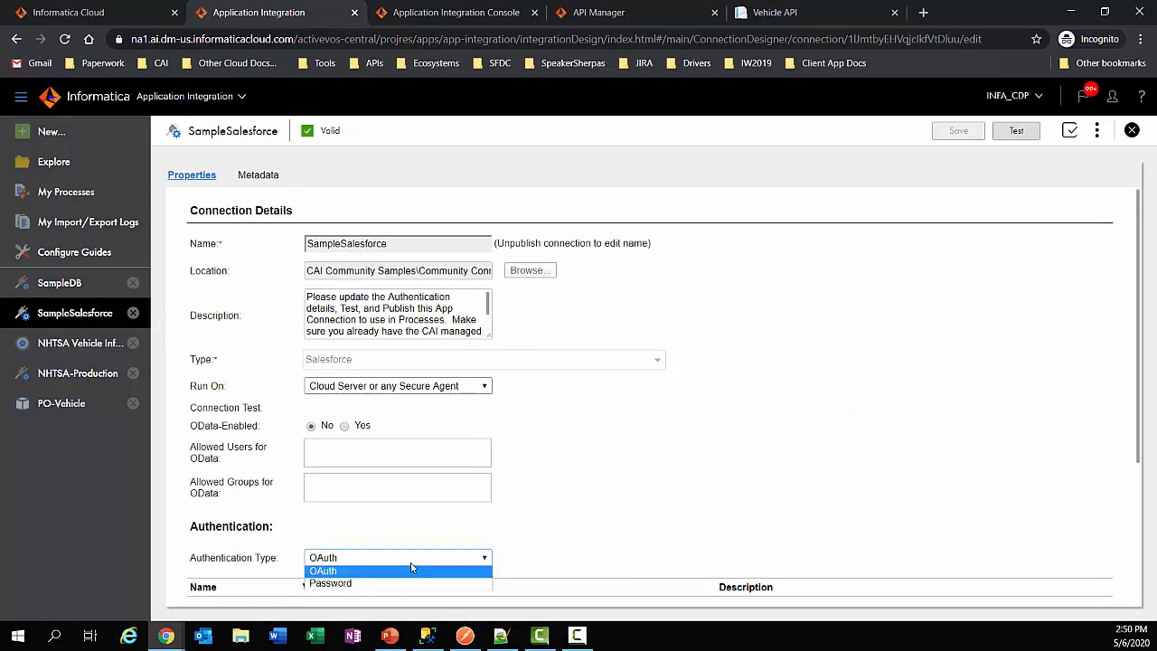
scroll(642, 537, down, 2)
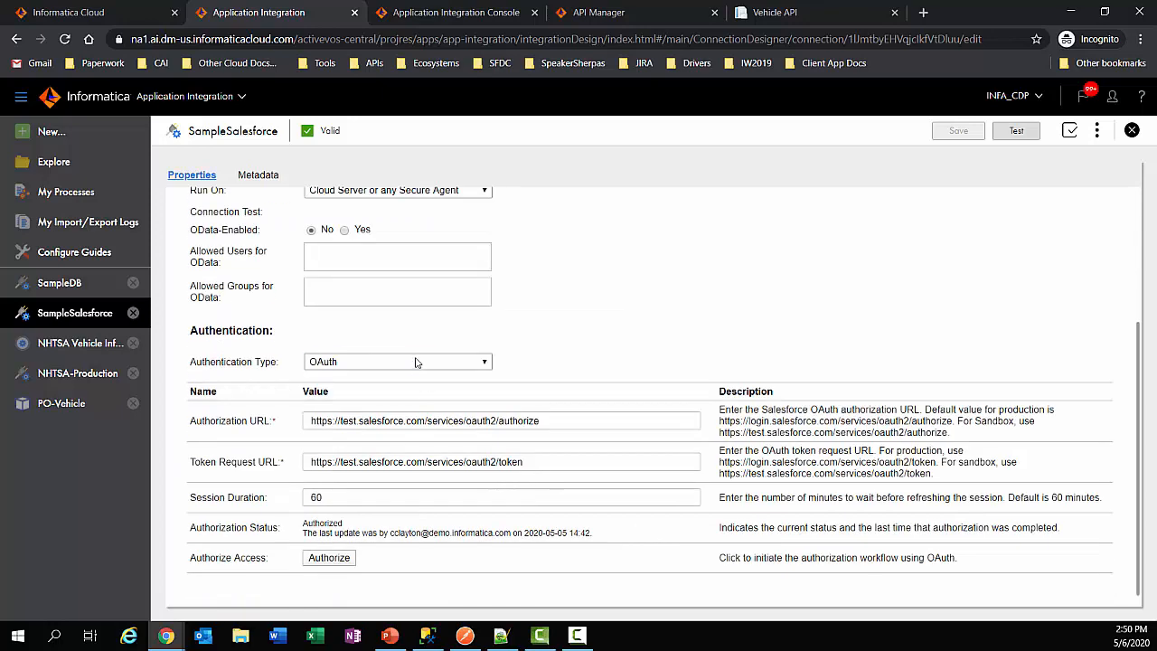
click(418, 361)
click(410, 389)
scroll(392, 597, down, 1)
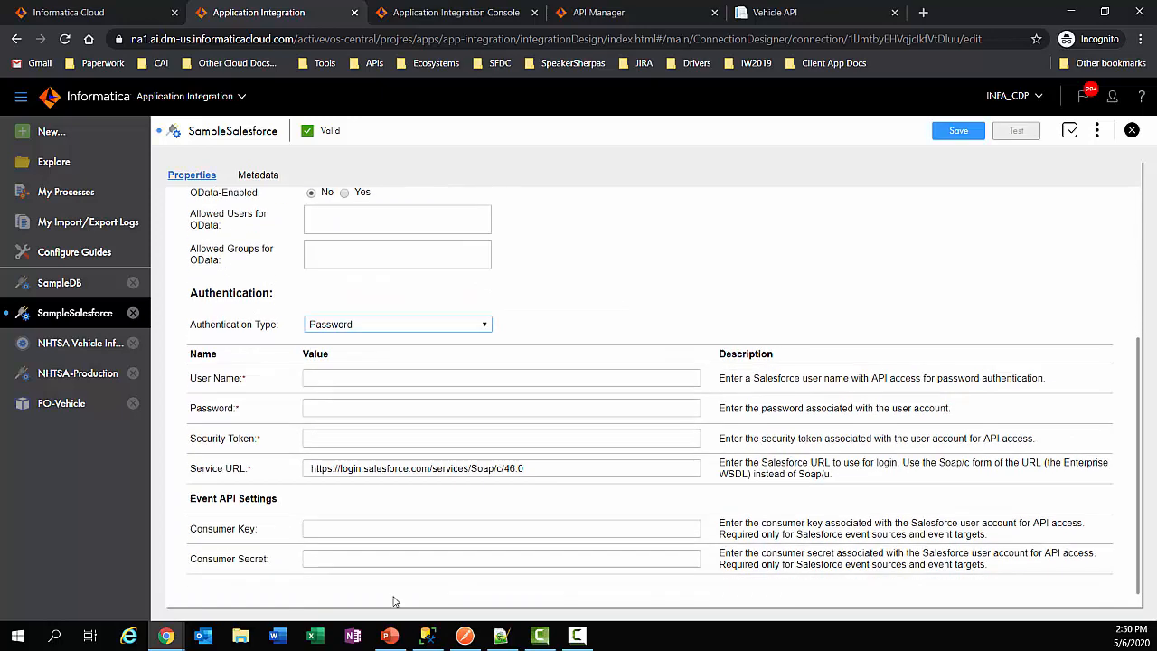
click(438, 329)
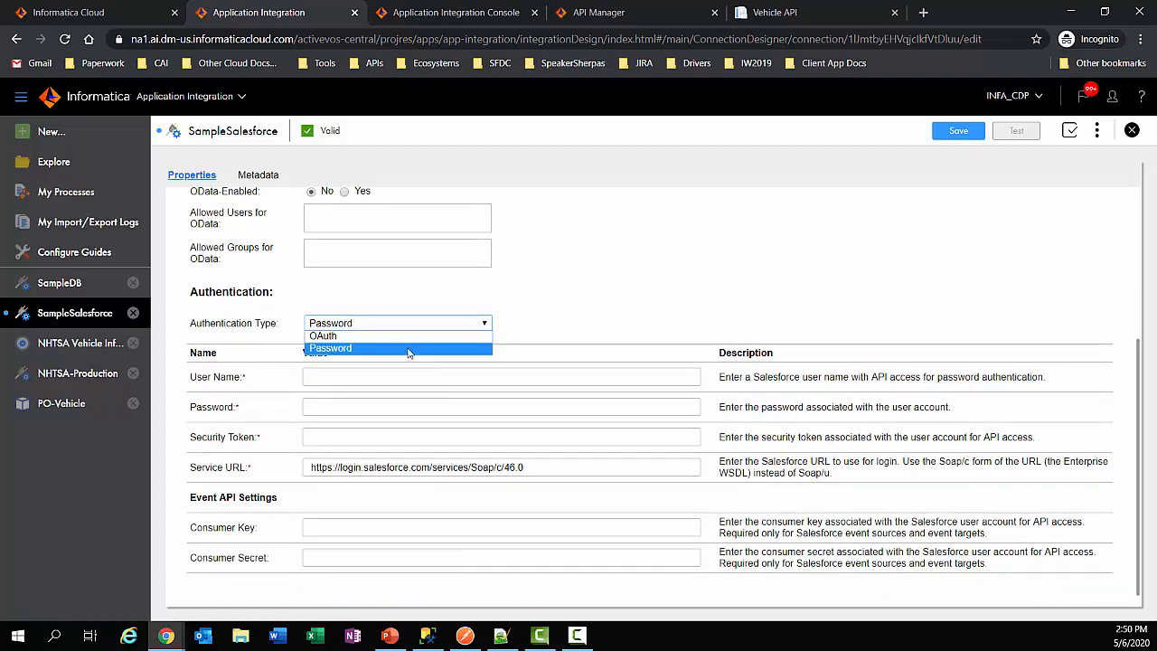
click(407, 336)
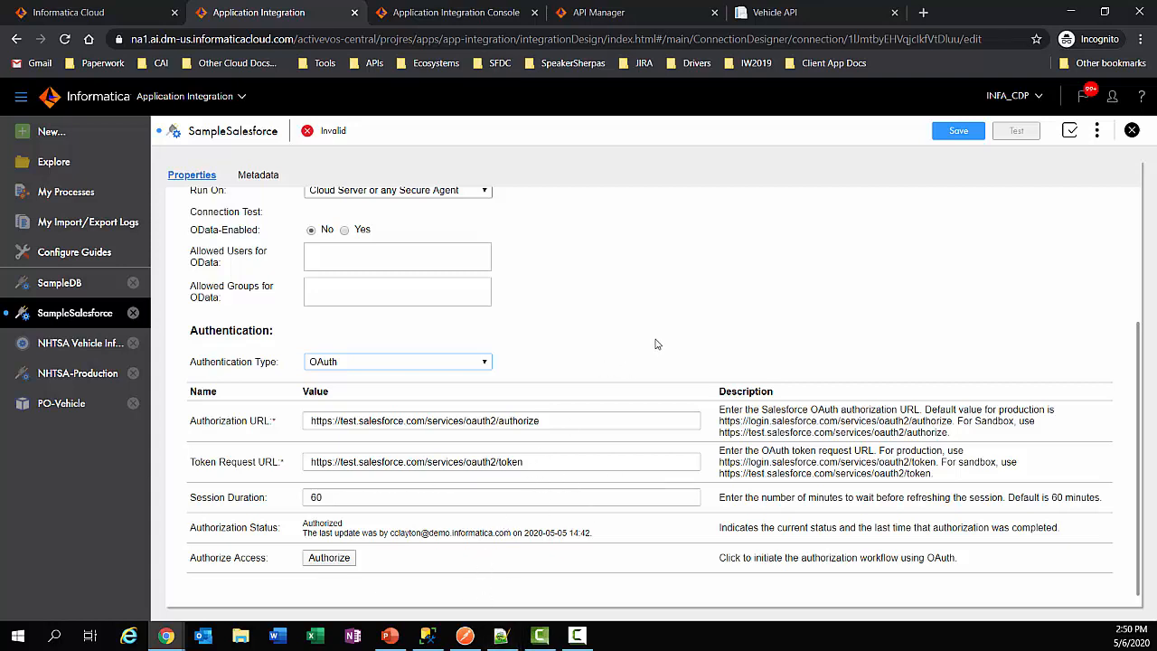
scroll(635, 335, up, 3)
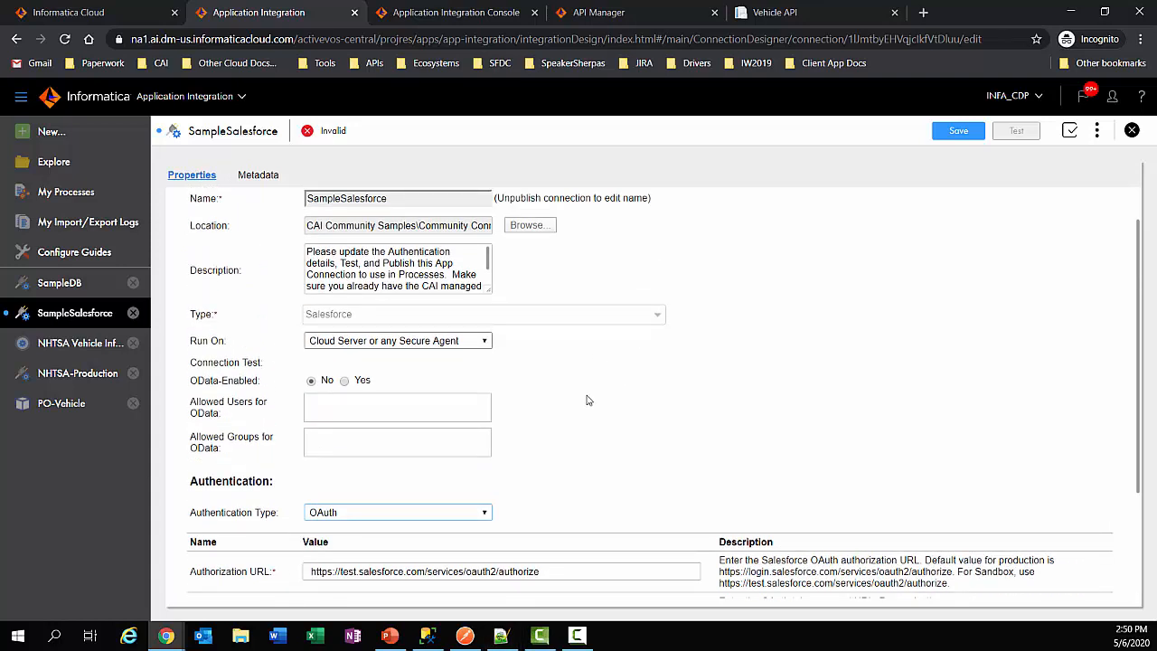
scroll(555, 388, up, 1)
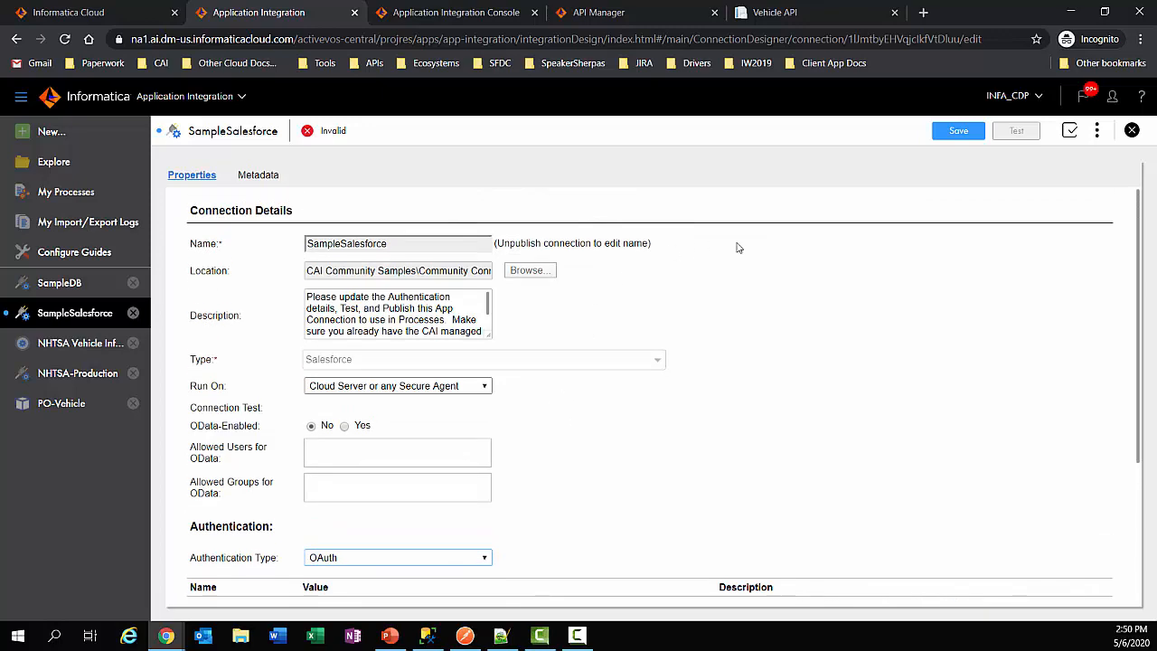
- View the SampleSalesforce Metadata, then close the connection discarding the unsaved changes
click(263, 183)
scroll(403, 368, down, 10)
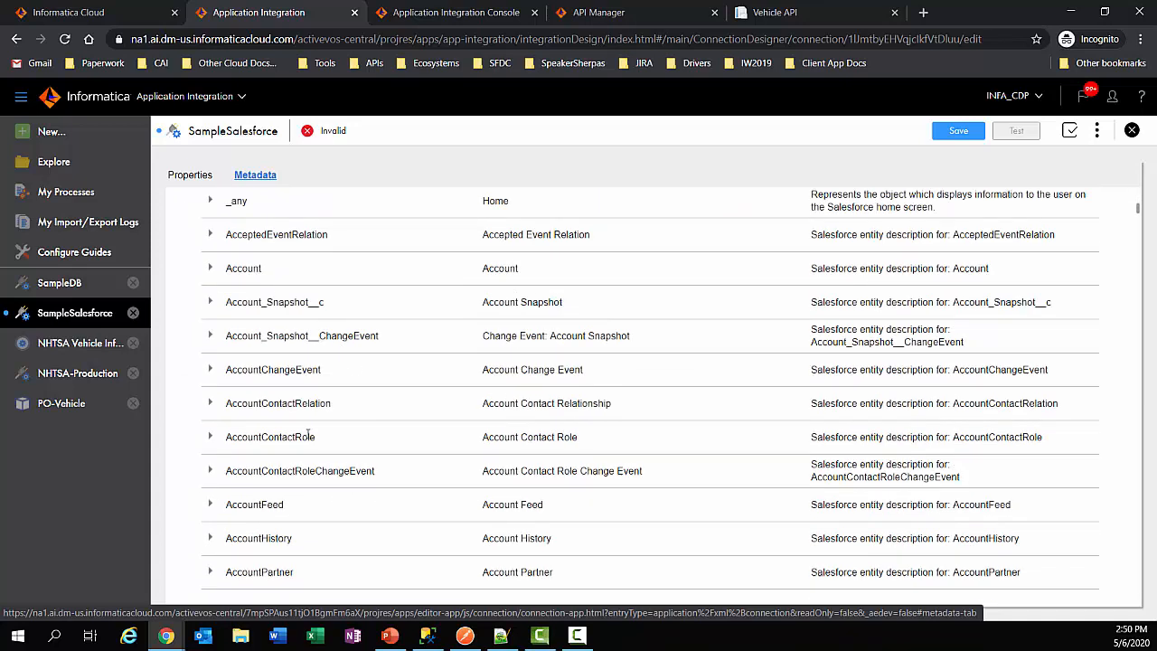
click(1133, 132)
click(620, 387)
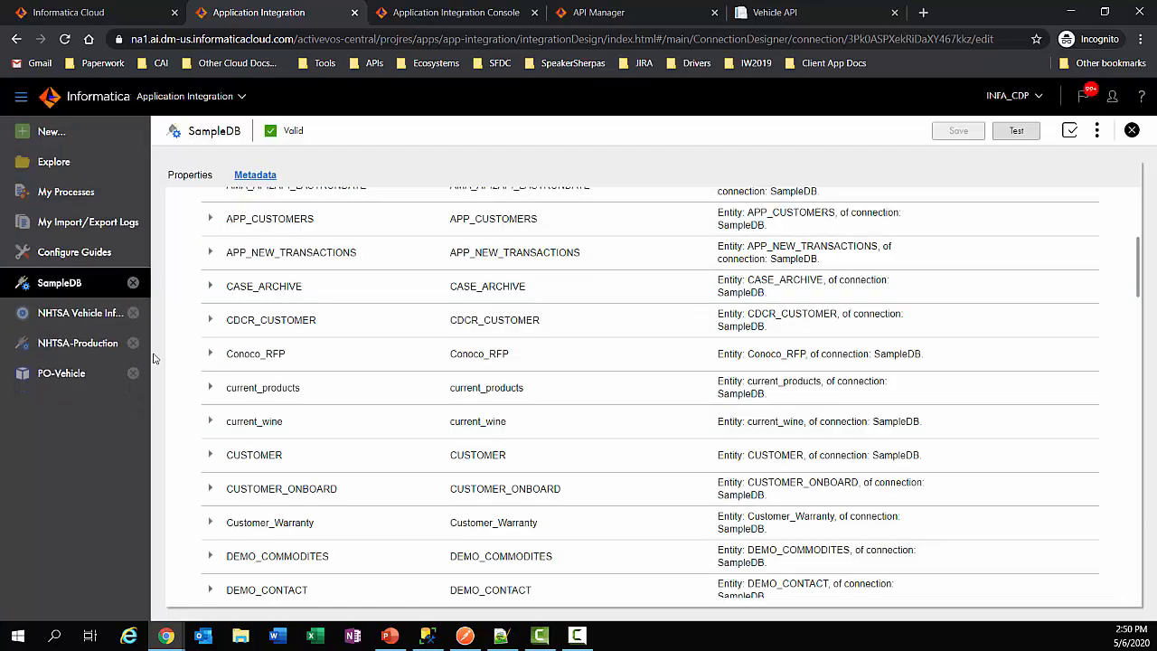
- Open the NHTSA Vehicle Info API service connector from Explore, then view the Vehicle API documentation
click(72, 161)
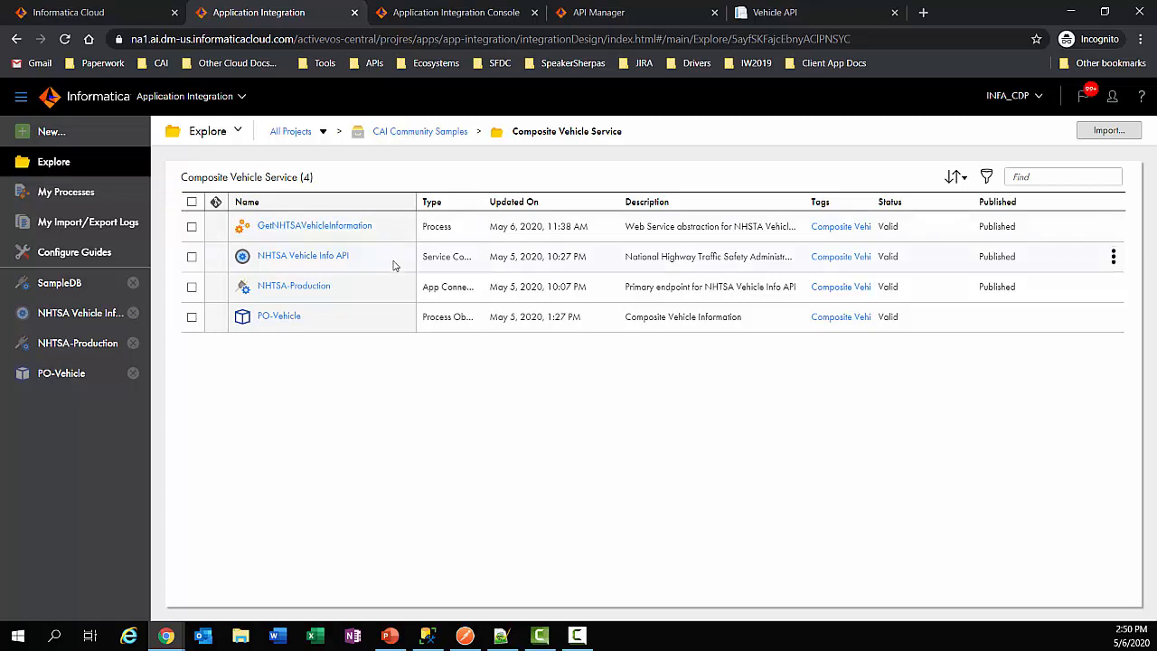
click(324, 257)
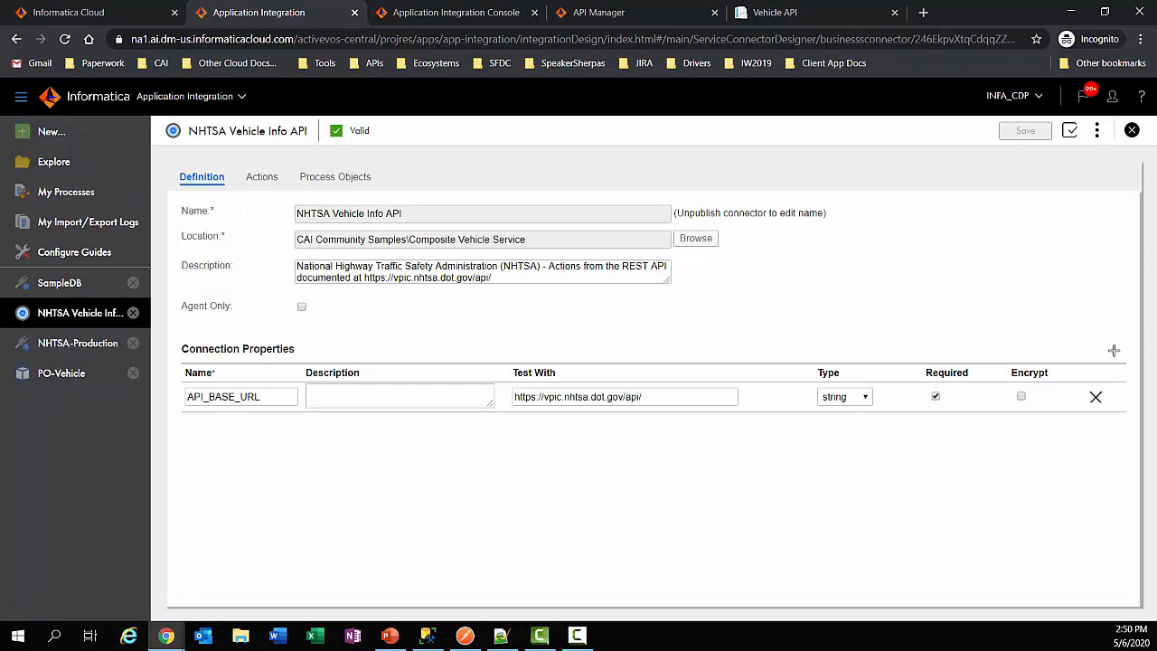
click(783, 12)
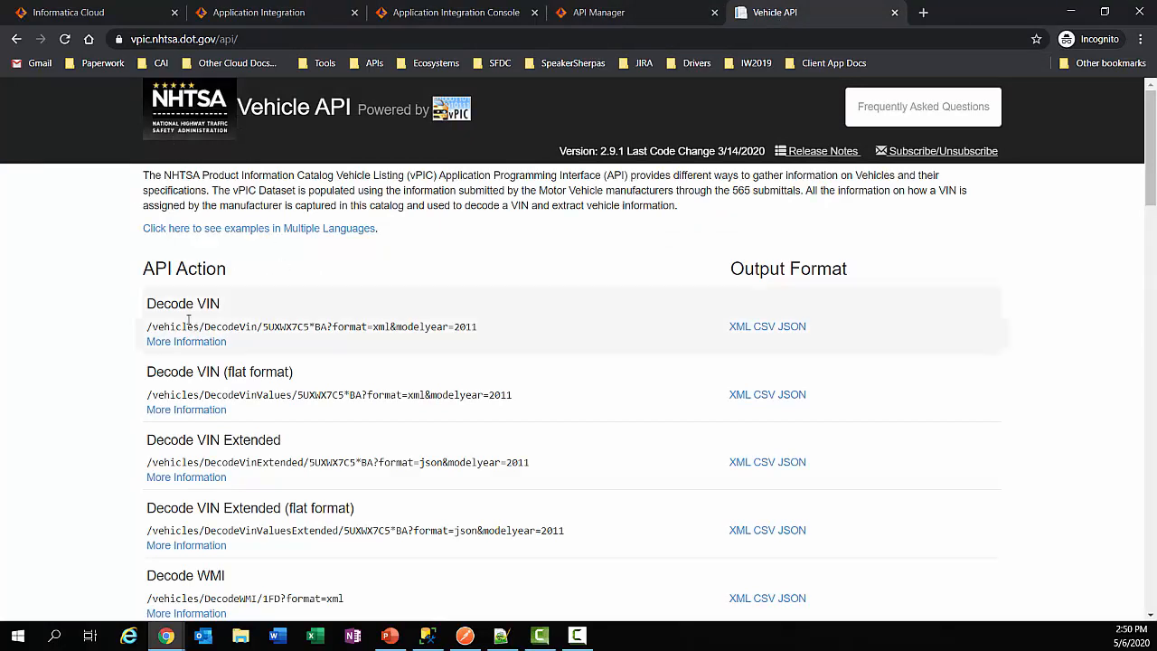
- Open the Decode VIN (flat format) XML result for a 2011 BMW X3, then return to the connector
scroll(282, 437, down, 2)
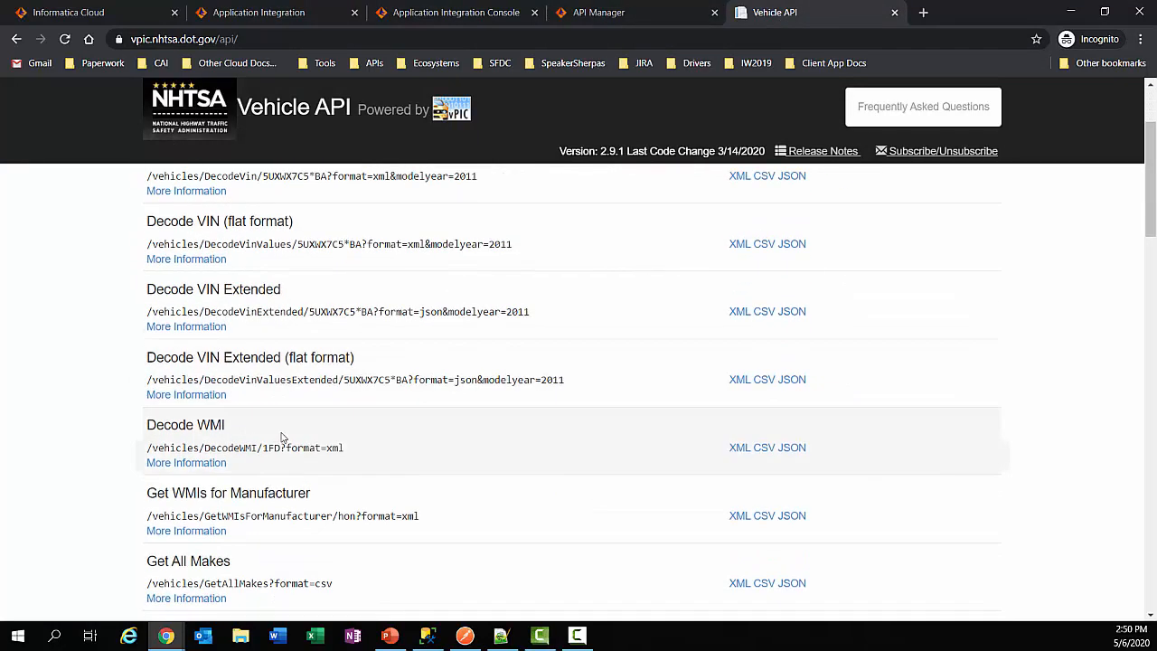
right_click(622, 351)
triple_click(575, 240)
click(733, 244)
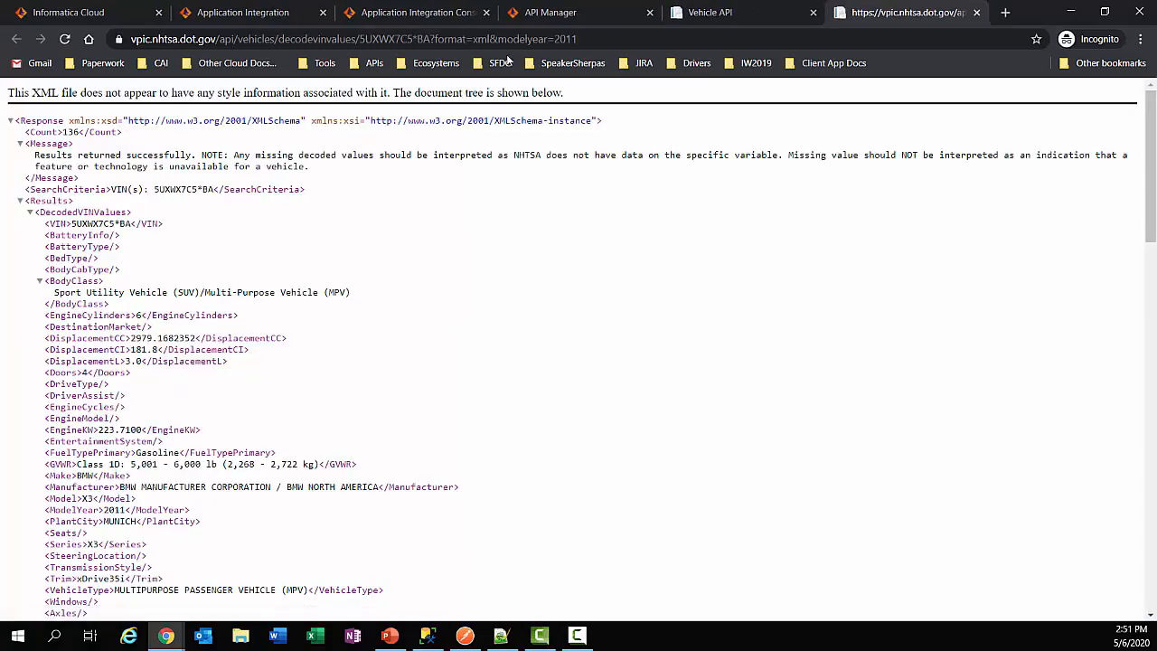
drag(394, 38, 493, 39)
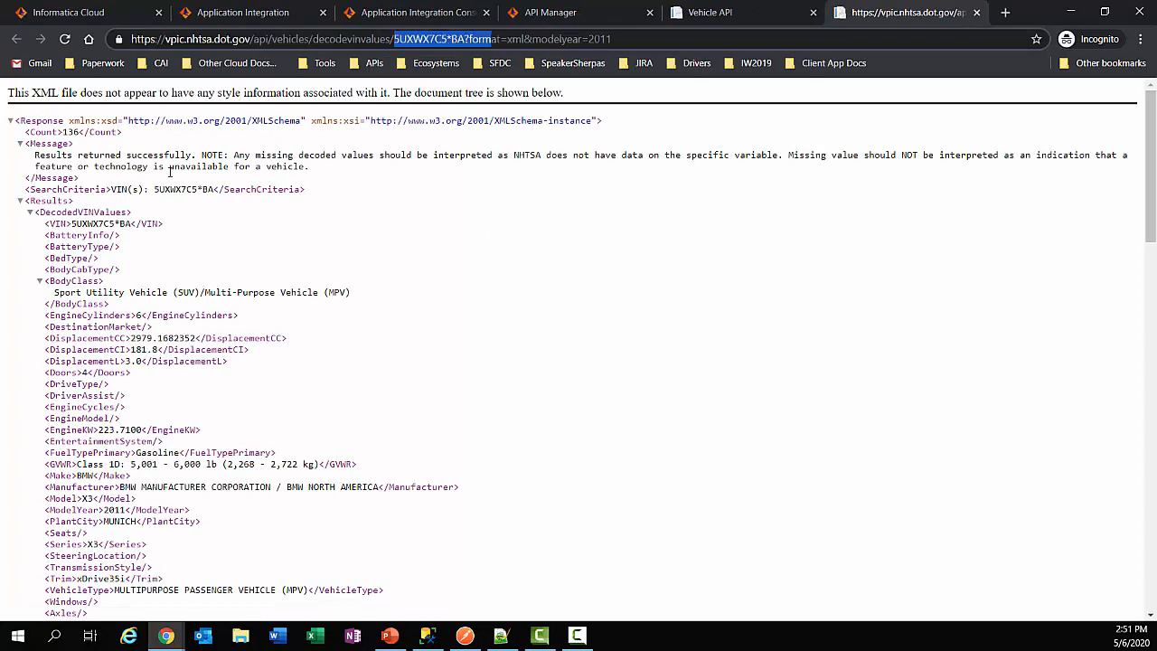
scroll(162, 265, down, 2)
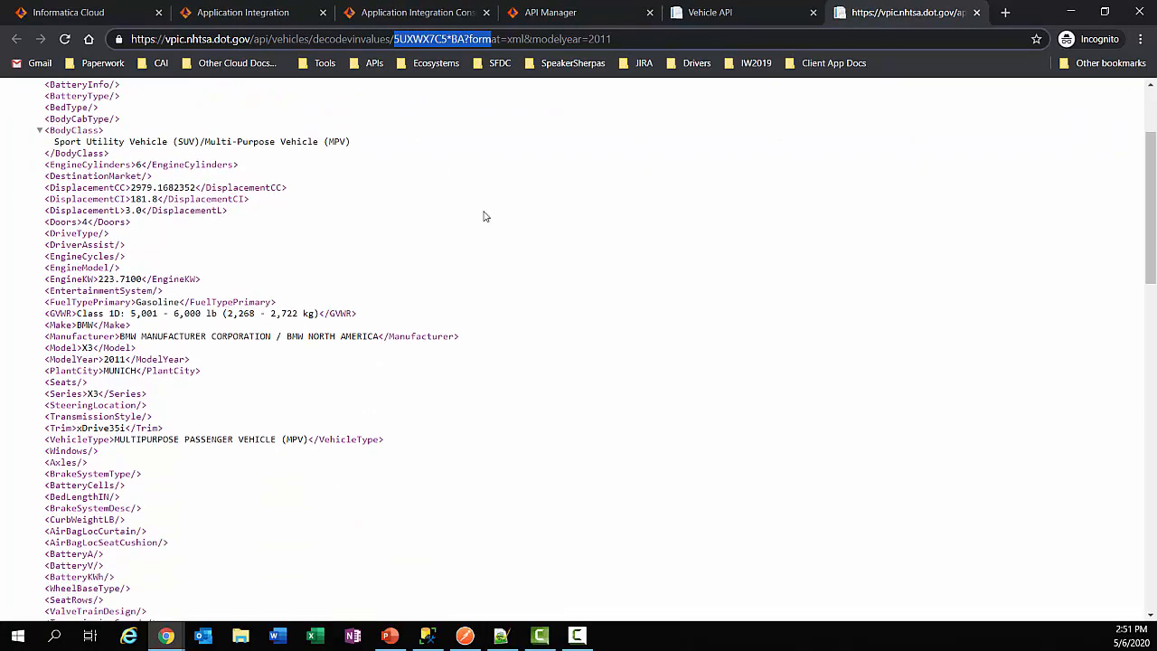
click(748, 12)
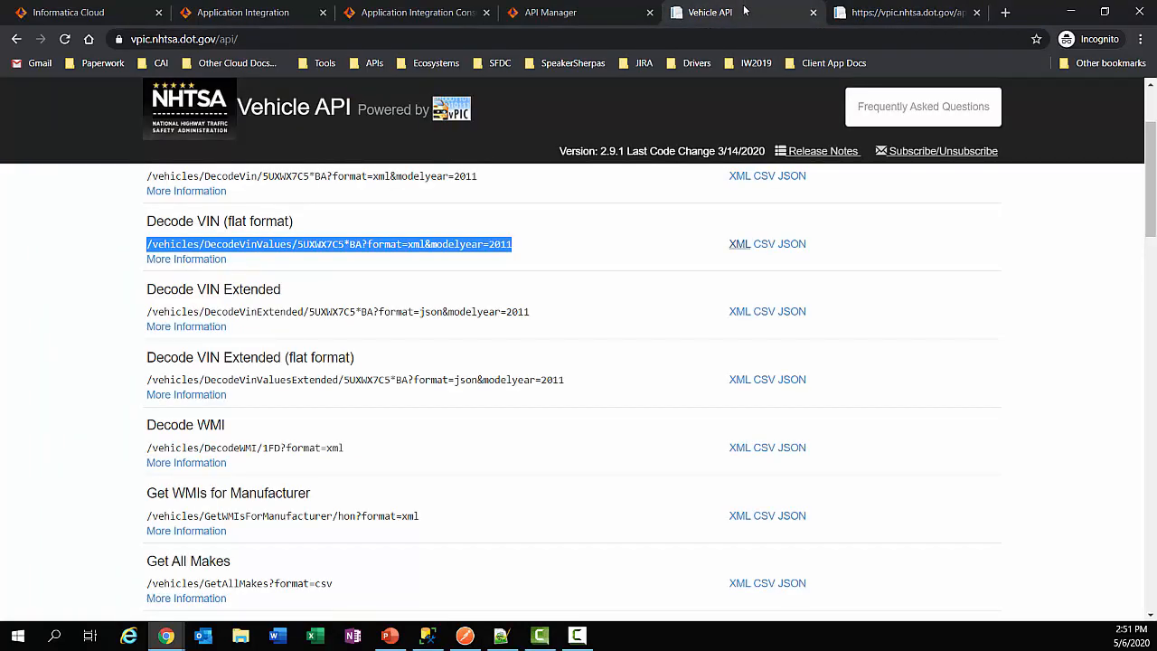
click(192, 12)
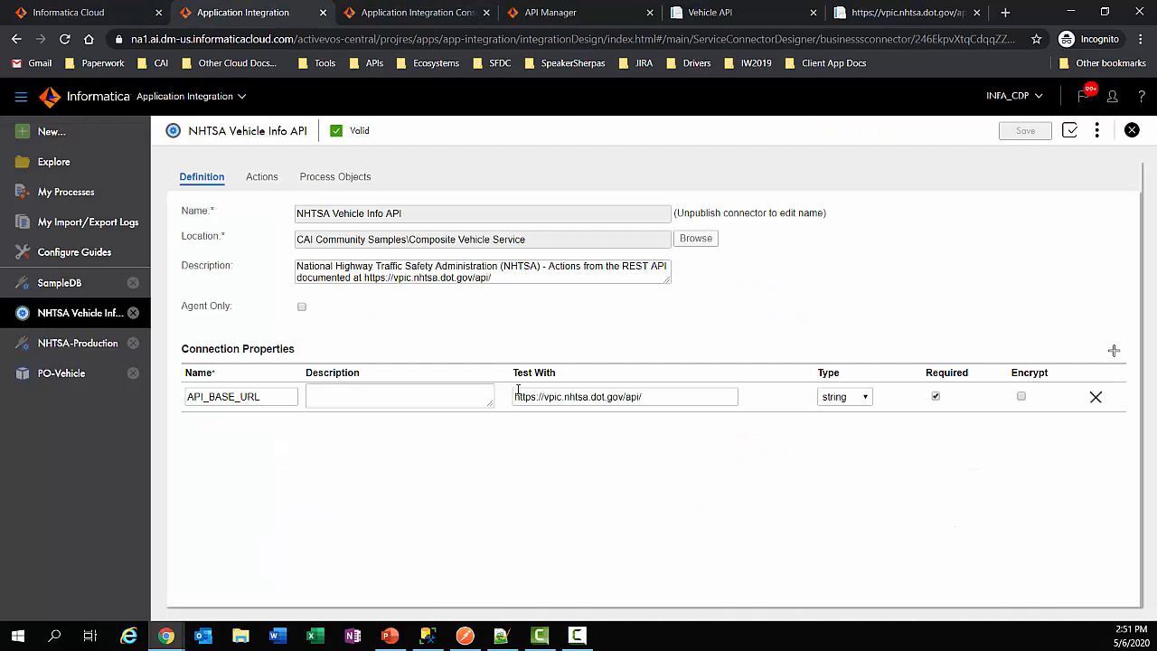
- Test Get Vehicle by VIN and review the HTTP 200 payload for a 2001 NISSAN Xterra
click(261, 177)
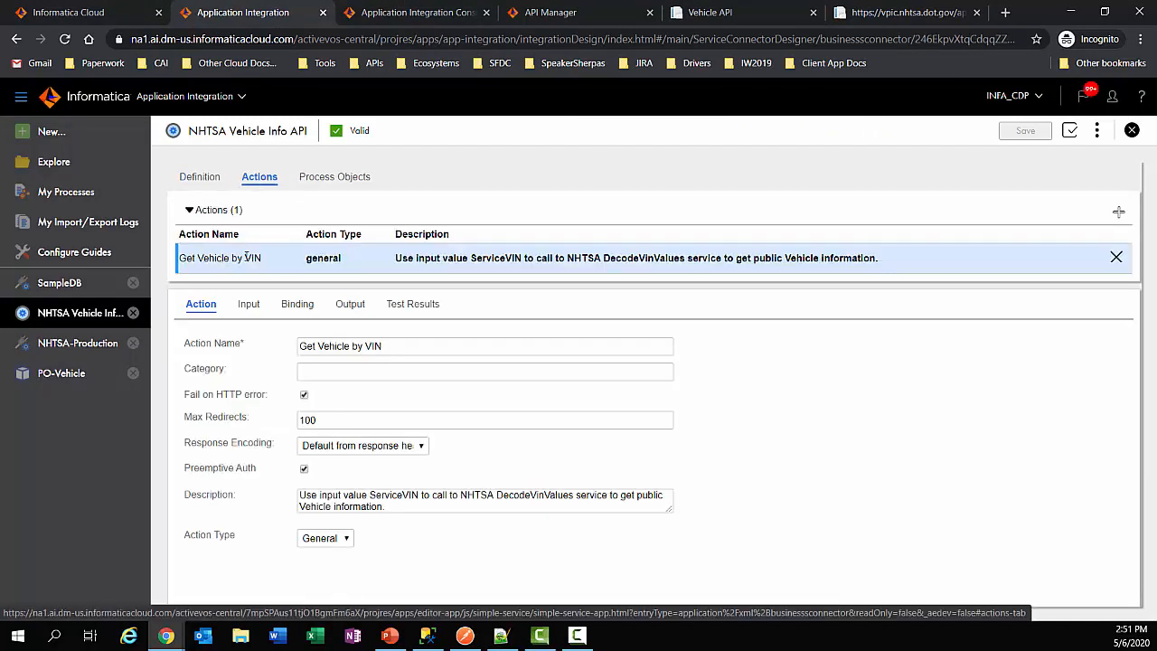
click(249, 305)
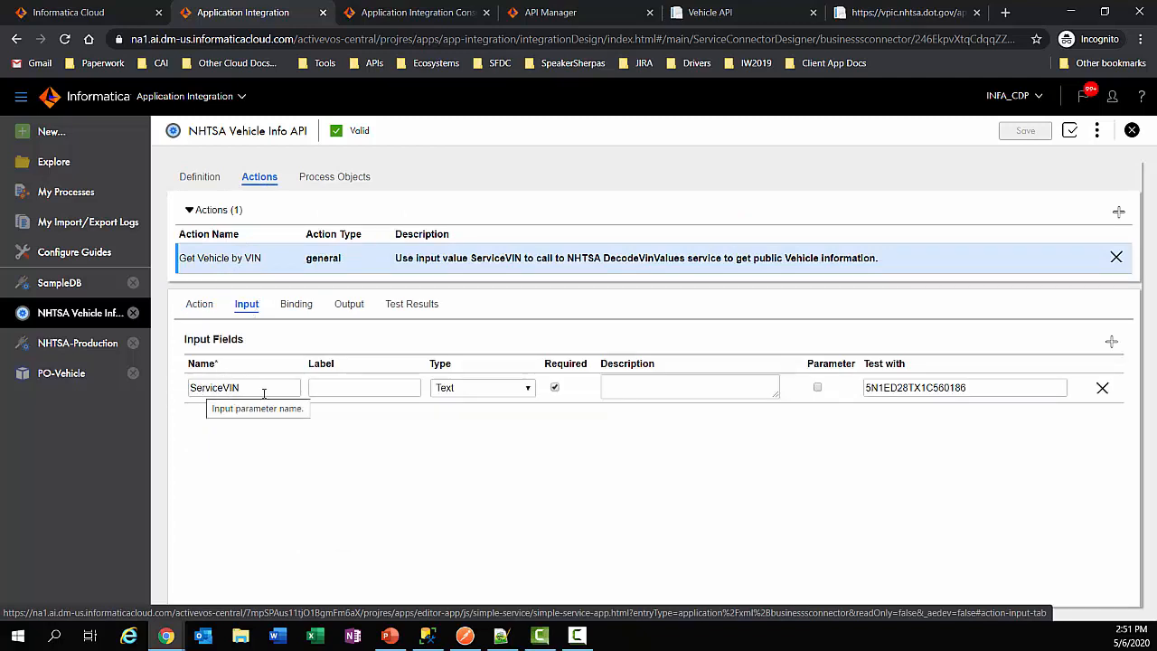
click(407, 305)
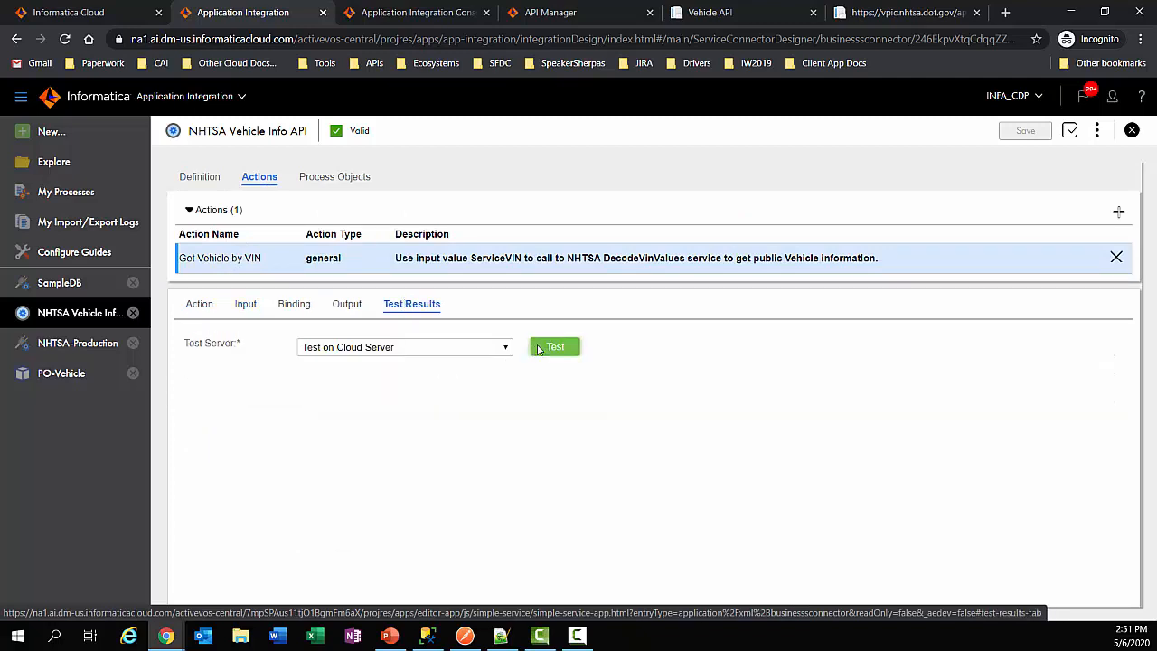
click(539, 350)
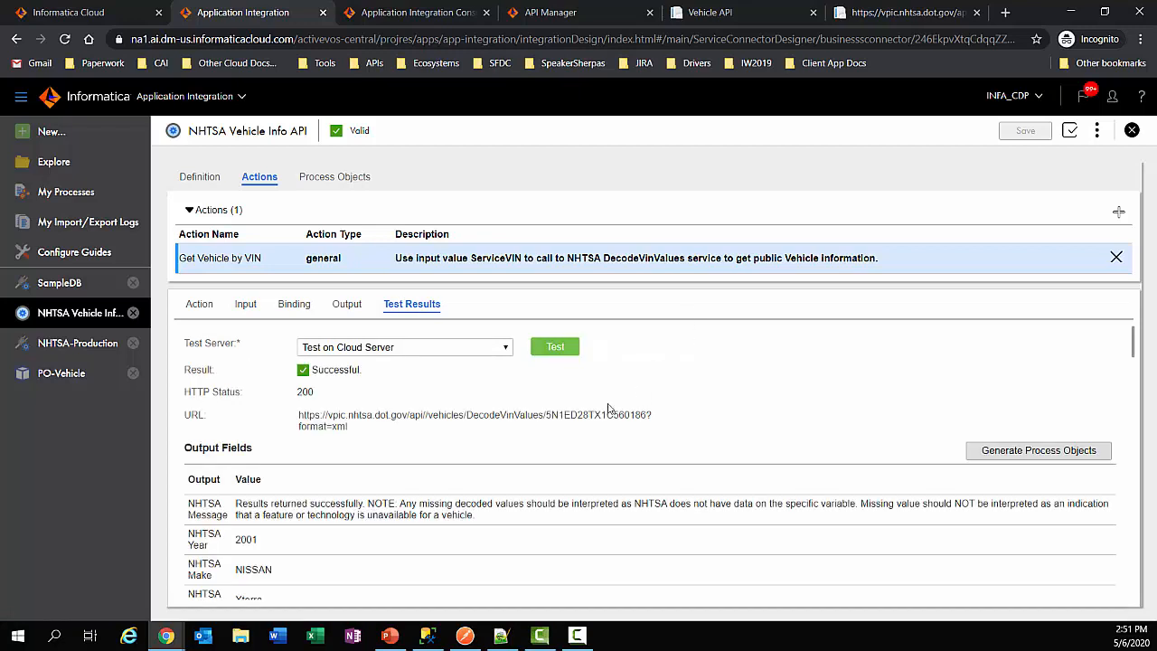
scroll(632, 389, down, 1)
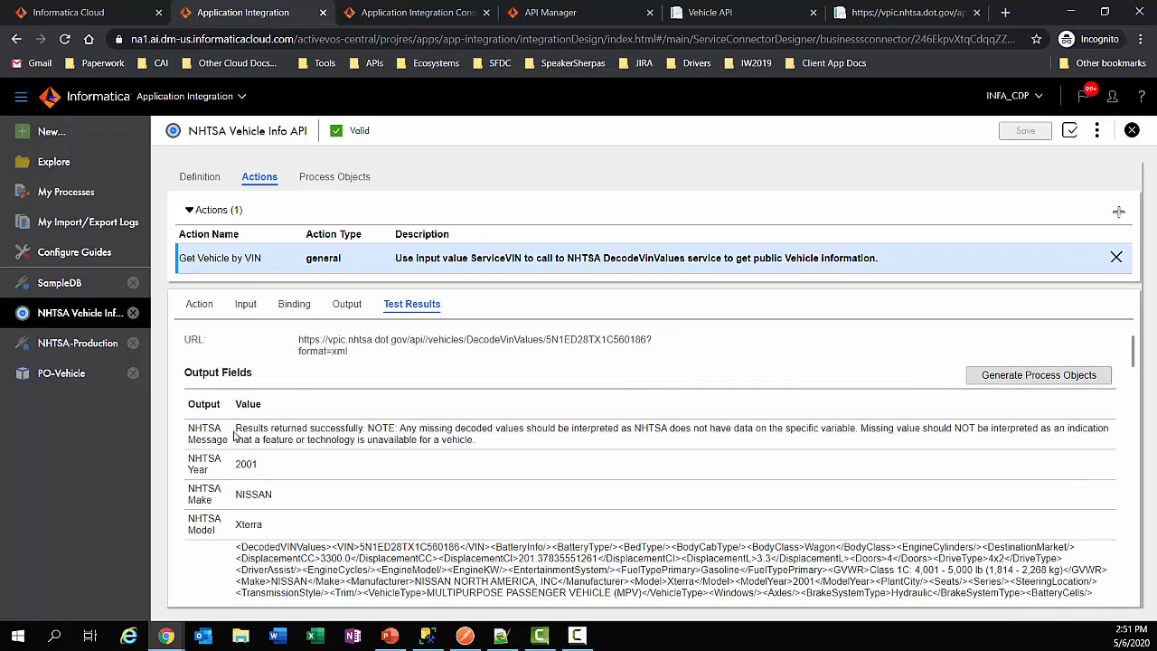
drag(233, 434, 560, 452)
scroll(492, 525, down, 5)
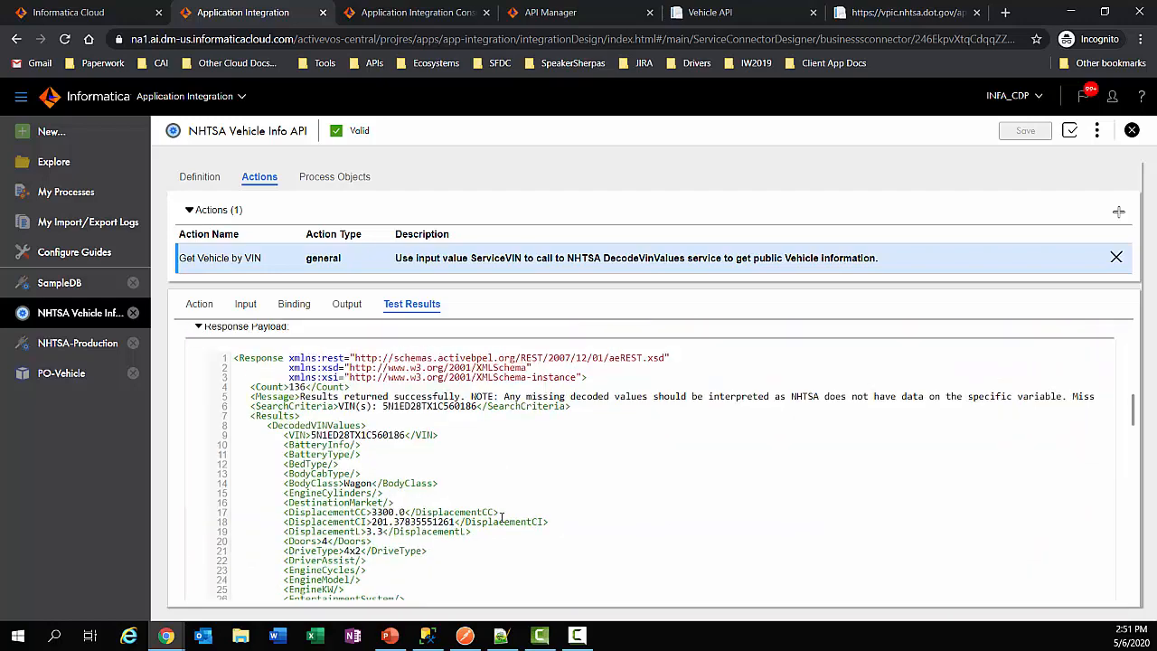
scroll(351, 422, down, 1)
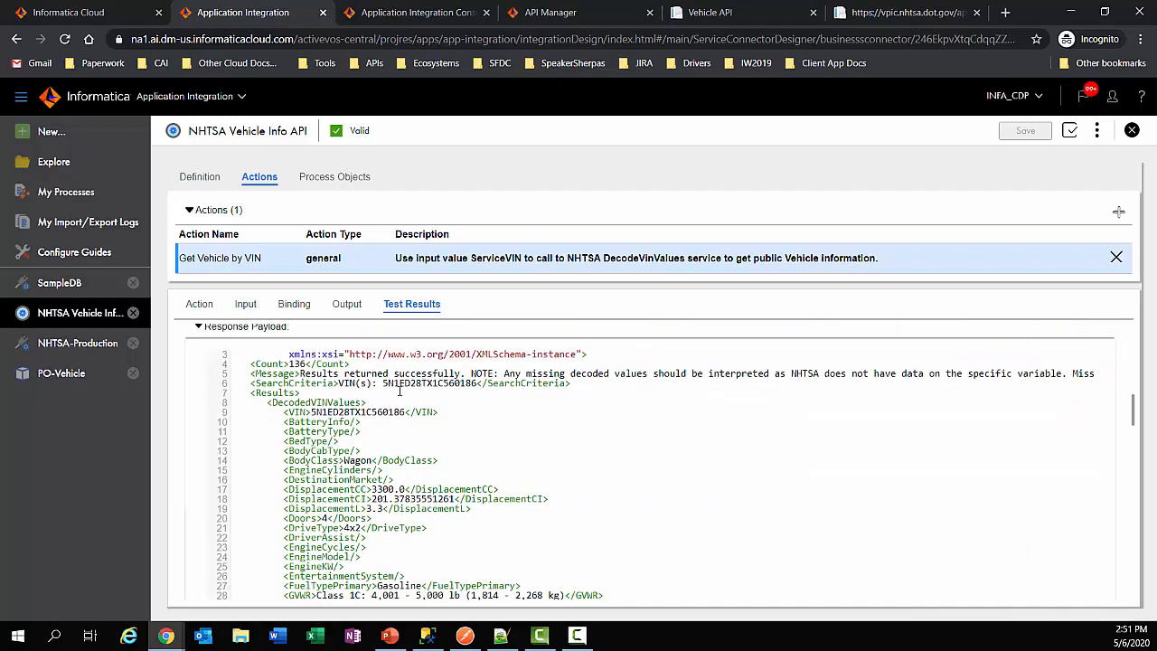
scroll(399, 390, down, 3)
scroll(397, 375, down, 2)
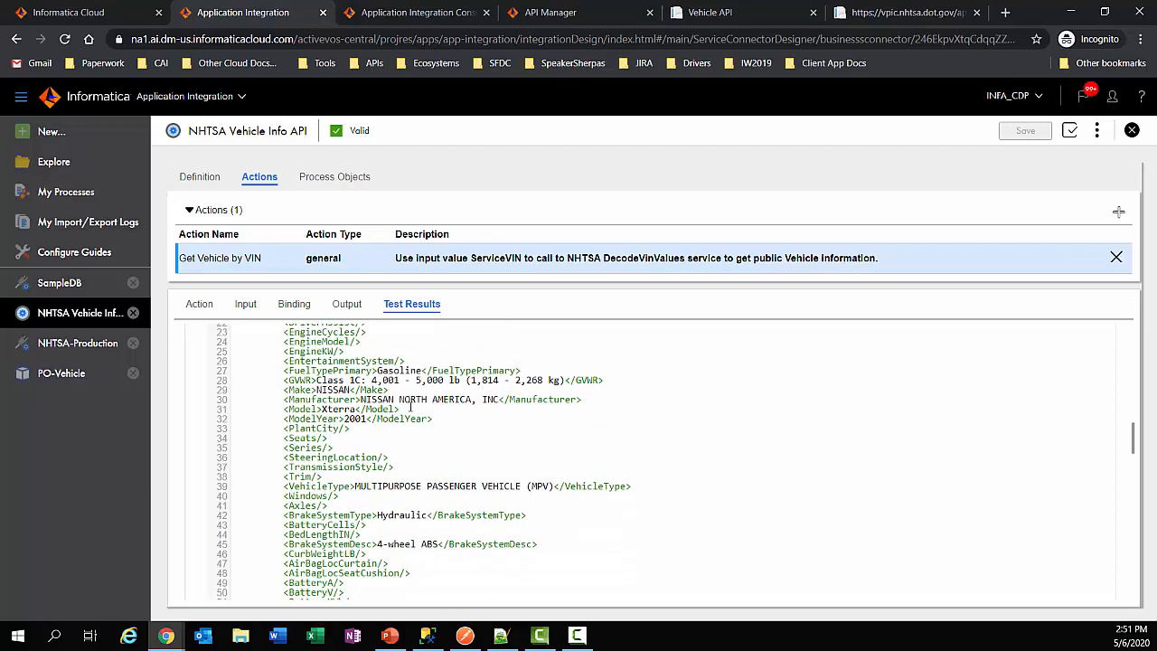
- Review the action's Output and Binding settings, then select the full test request URL
click(345, 304)
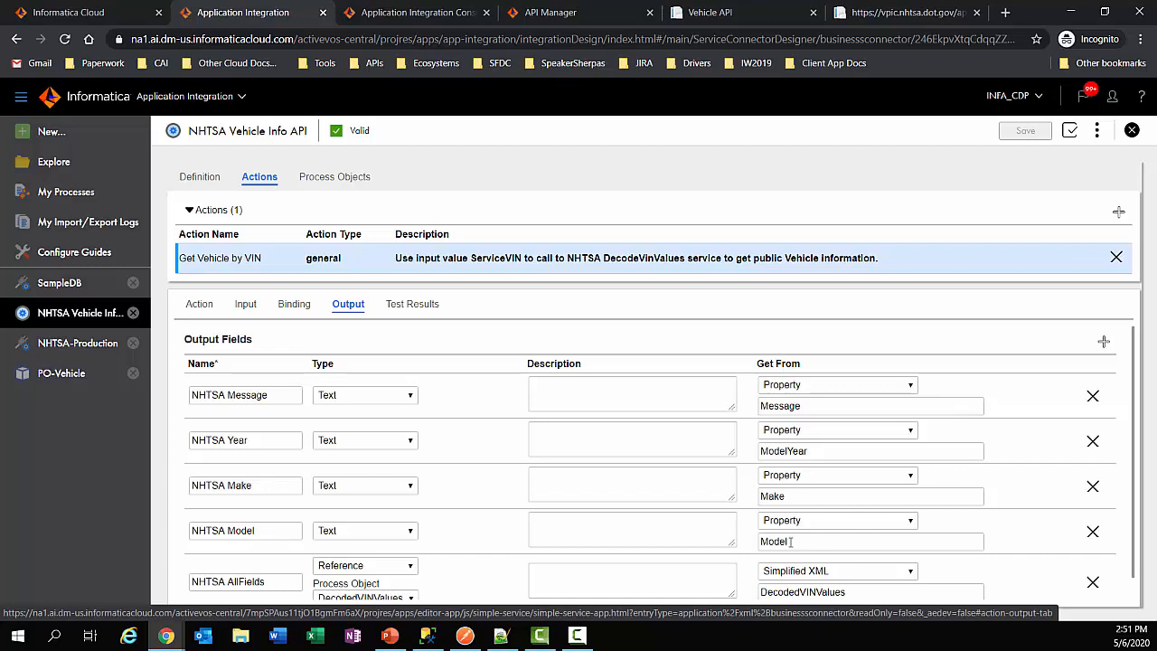
scroll(476, 545, down, 1)
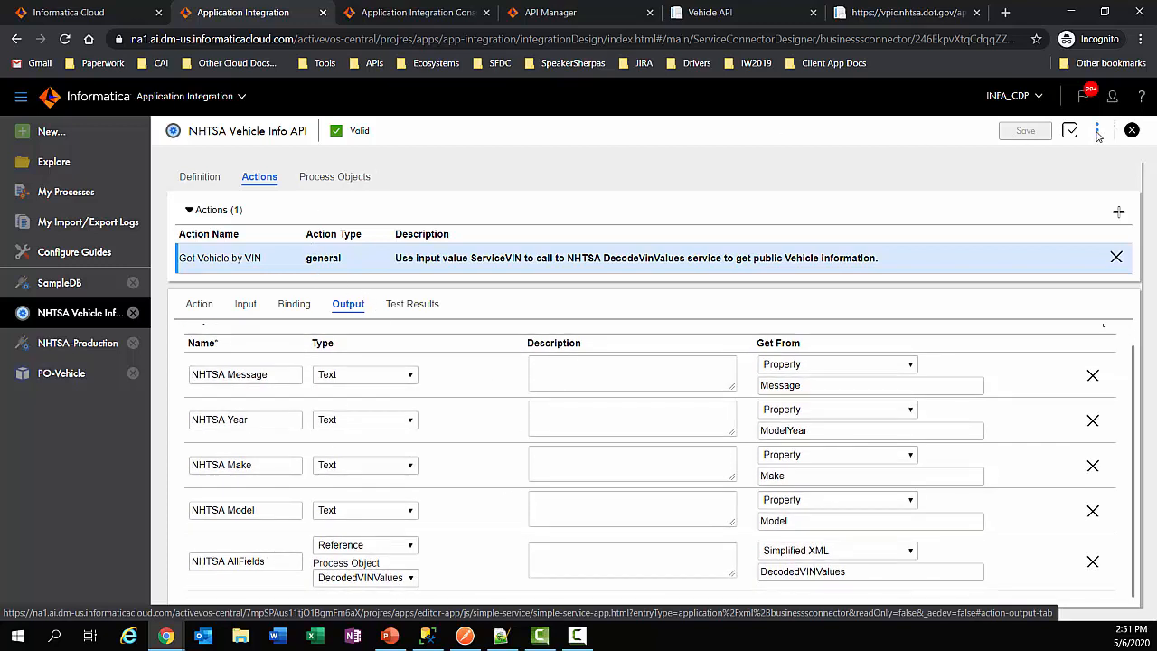
click(294, 305)
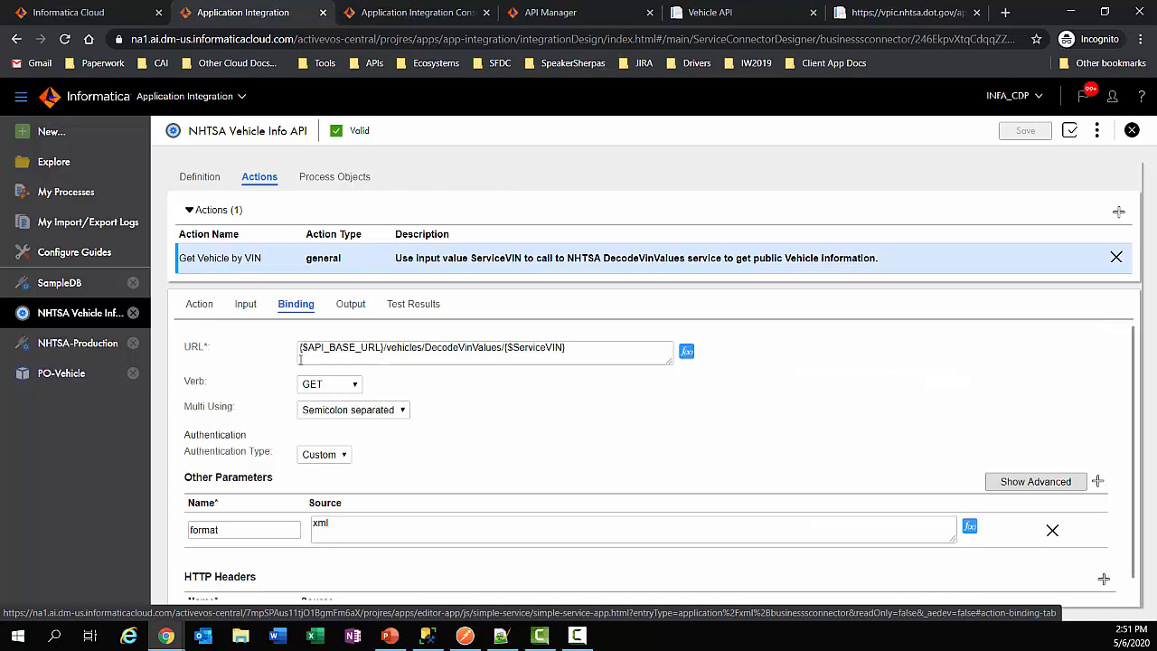
click(413, 304)
triple_click(300, 419)
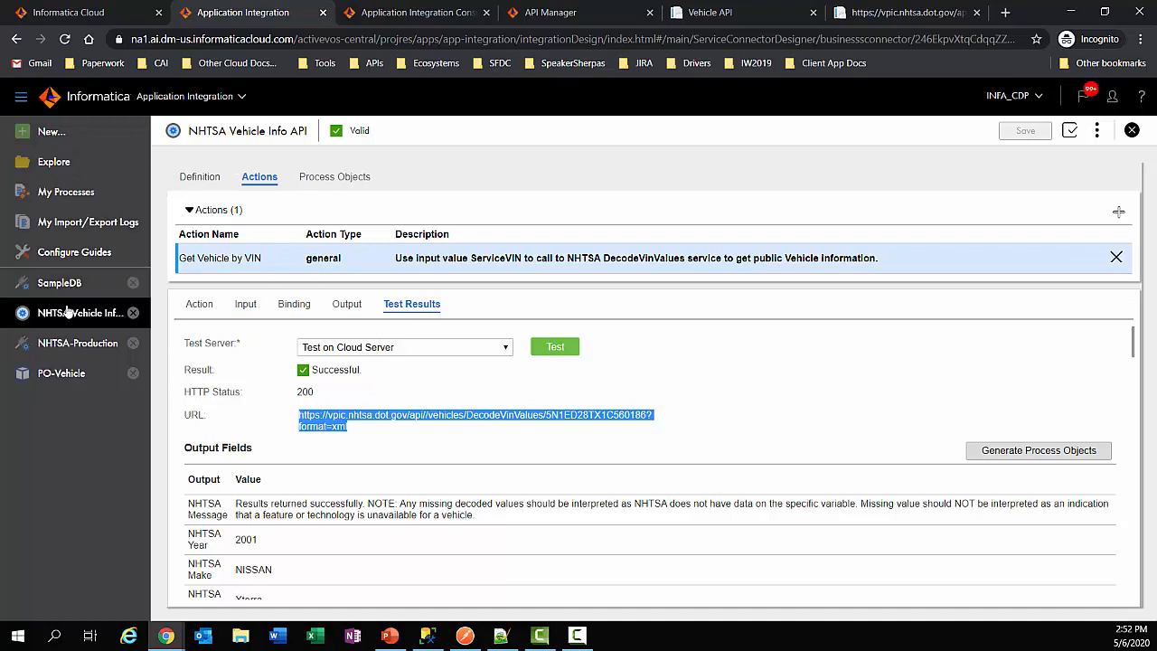
- Open NHTSA-Production from the Composite Vehicle Service list to check its API_BASE_URL, then close it
click(59, 167)
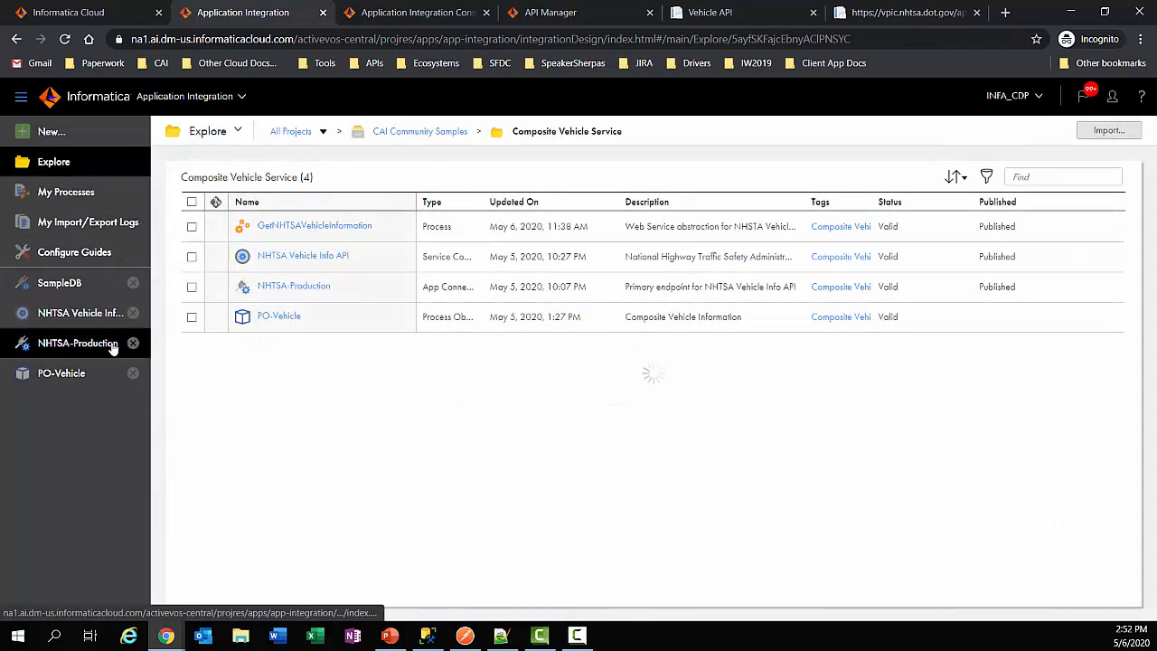
click(78, 343)
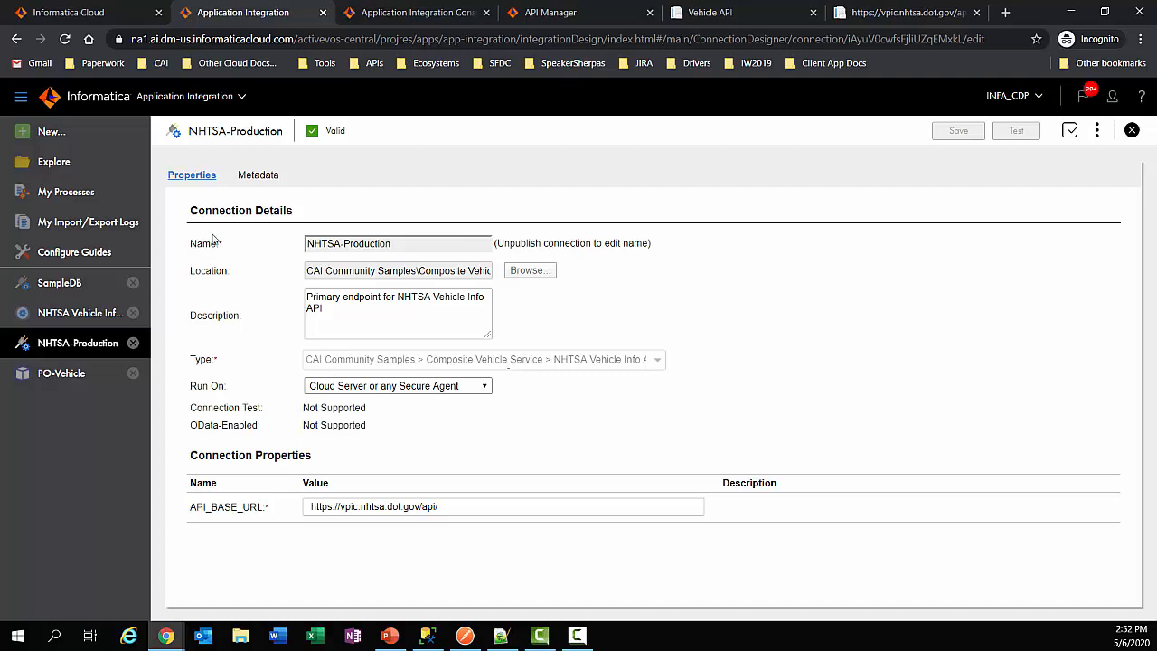
click(1131, 132)
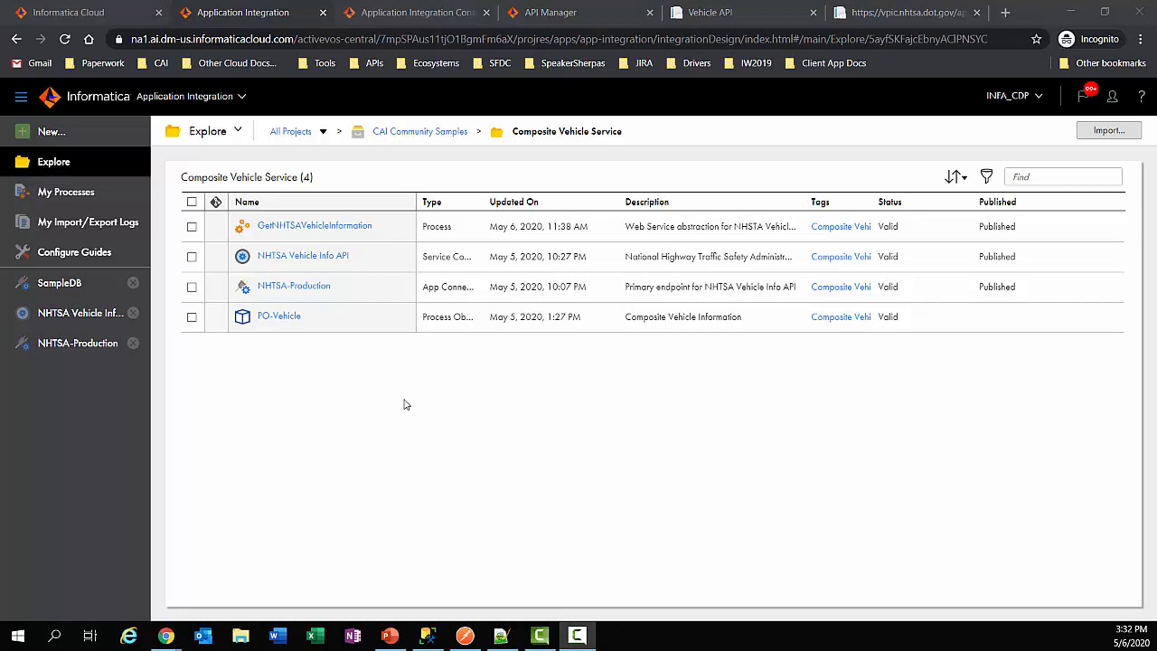
click(287, 318)
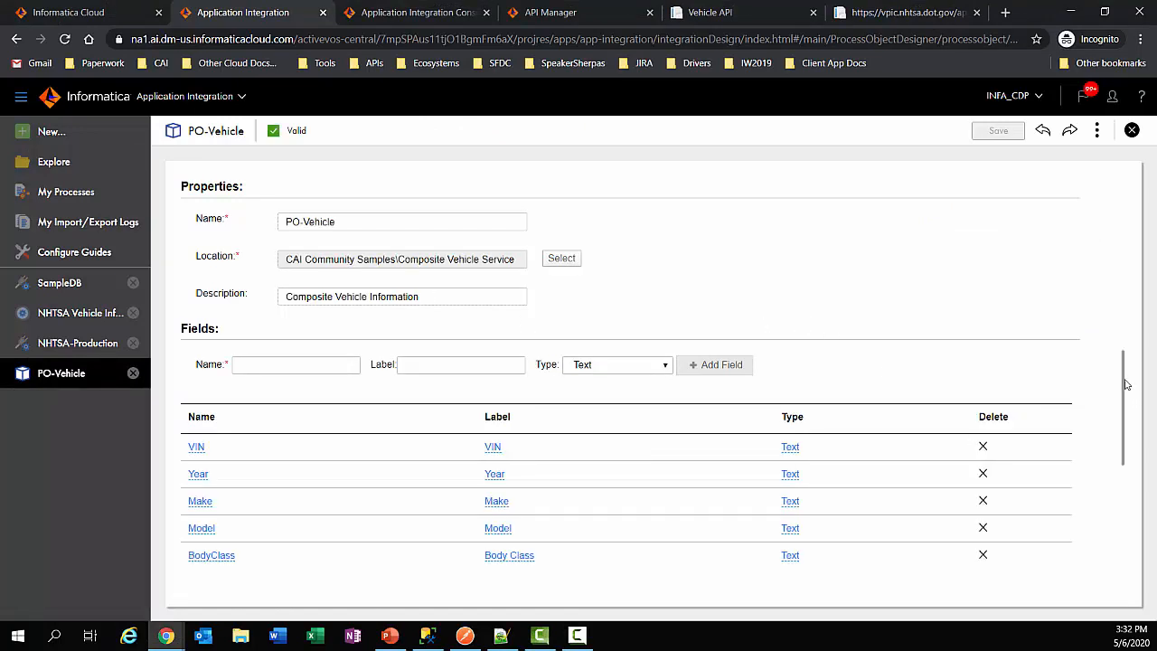
drag(1125, 386, 1007, 475)
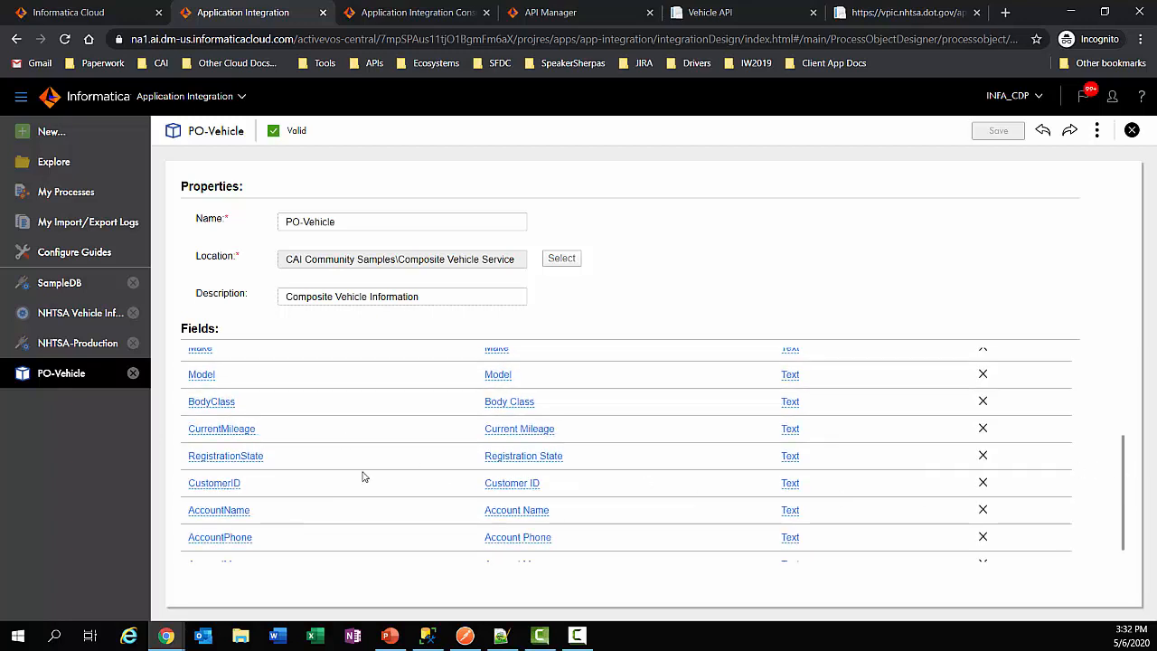
scroll(469, 518, down, 1)
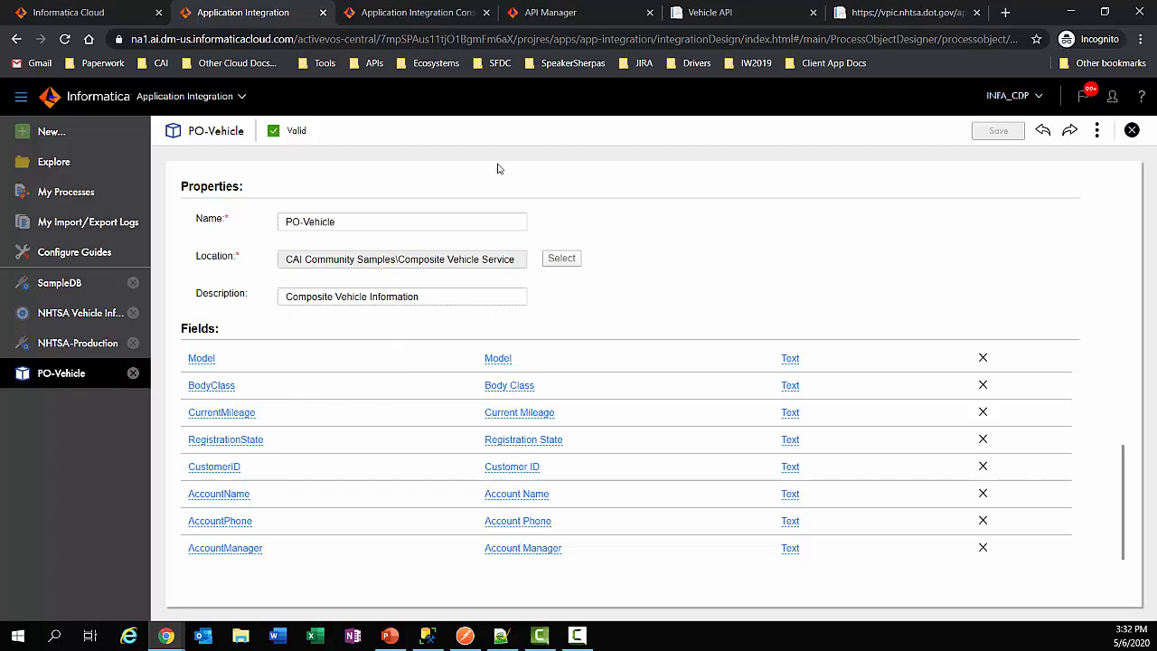
click(53, 167)
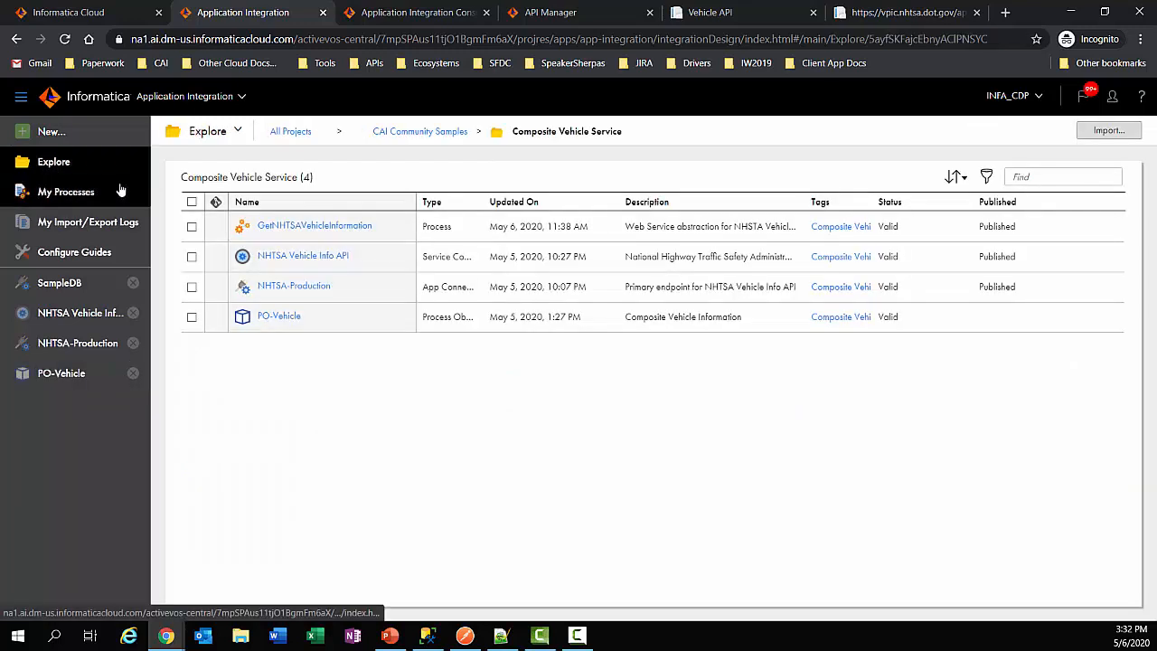
- Create a new Process asset, Process1, in Composite Vehicle Service
click(97, 138)
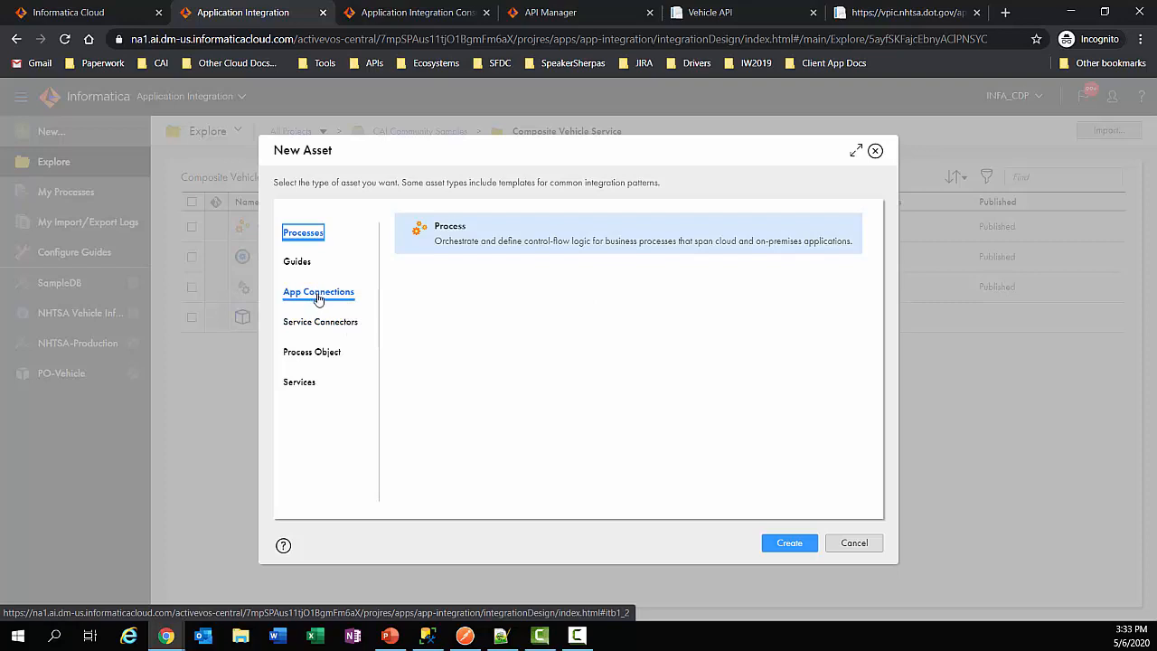
click(790, 545)
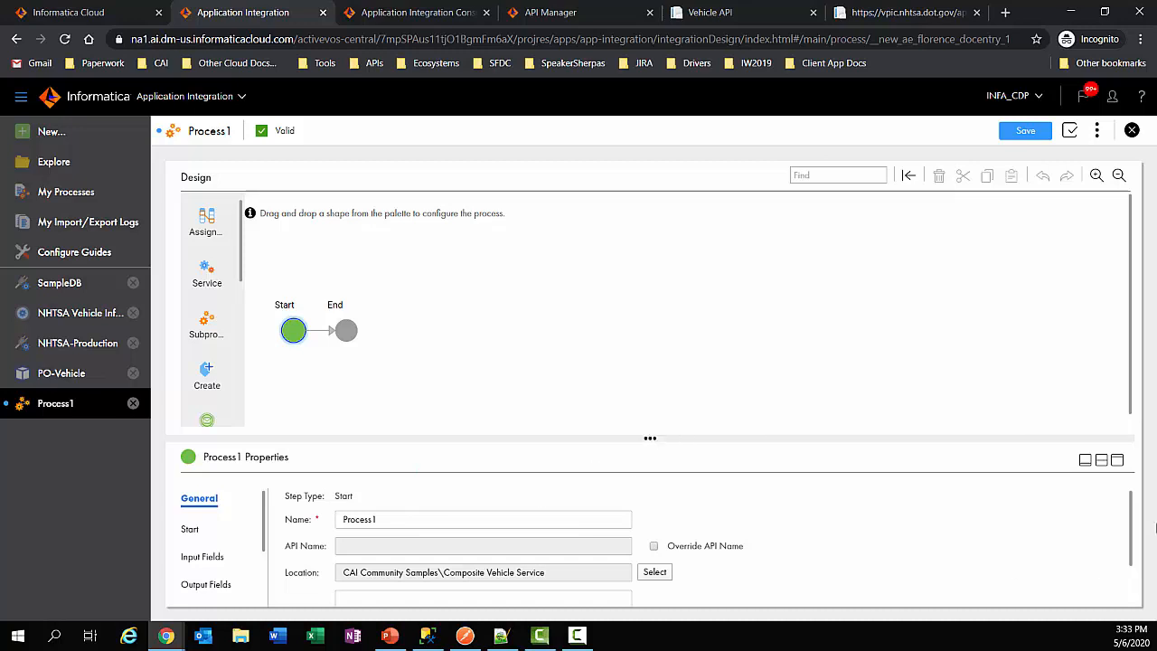
- Name the process GetCompositeVehicleInformation and describe it as pulling data from NHTSA API, SQL, & Salesforce
click(1118, 460)
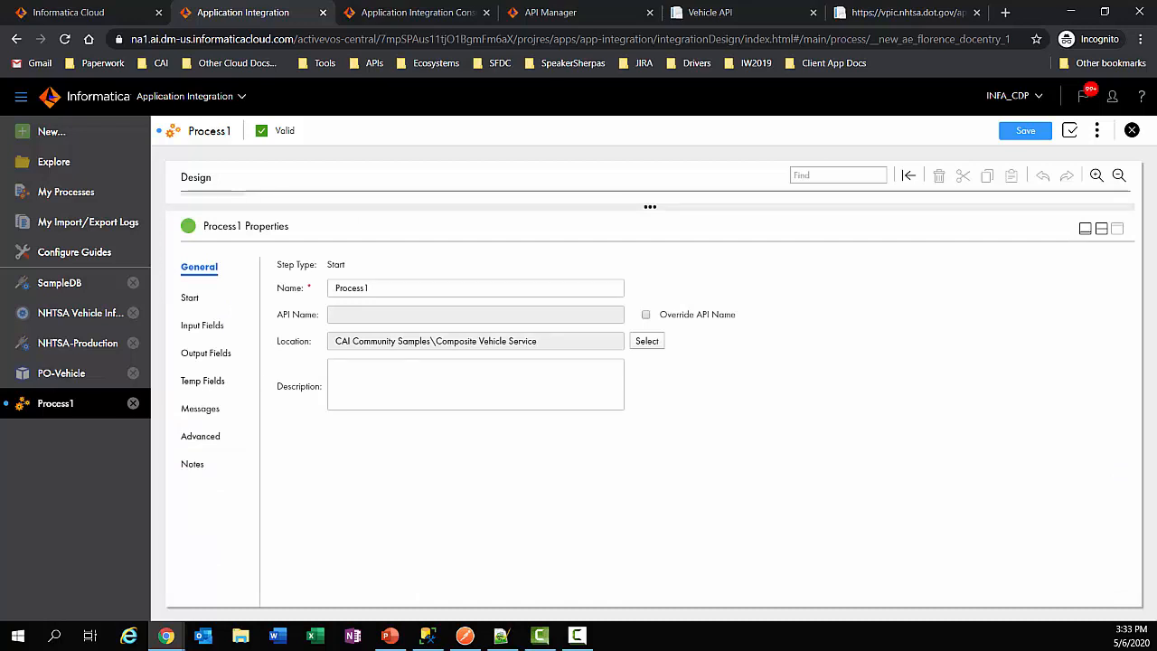
key(alt+Tab)
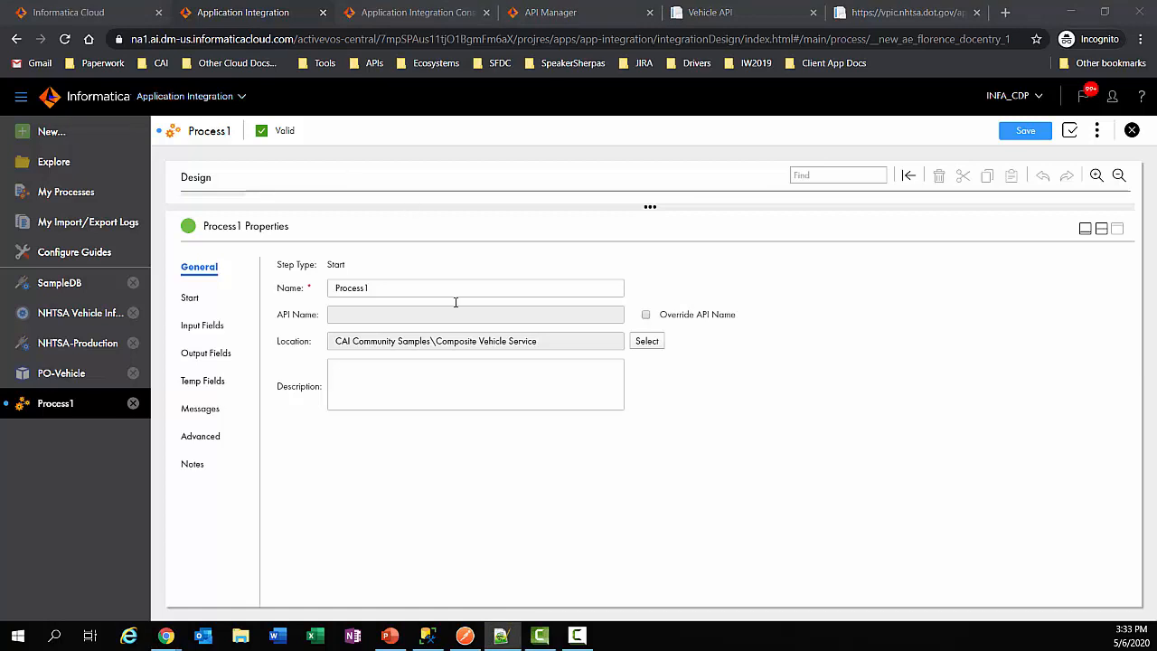
double_click(387, 288)
text(GetCompositeVehicleInformation)
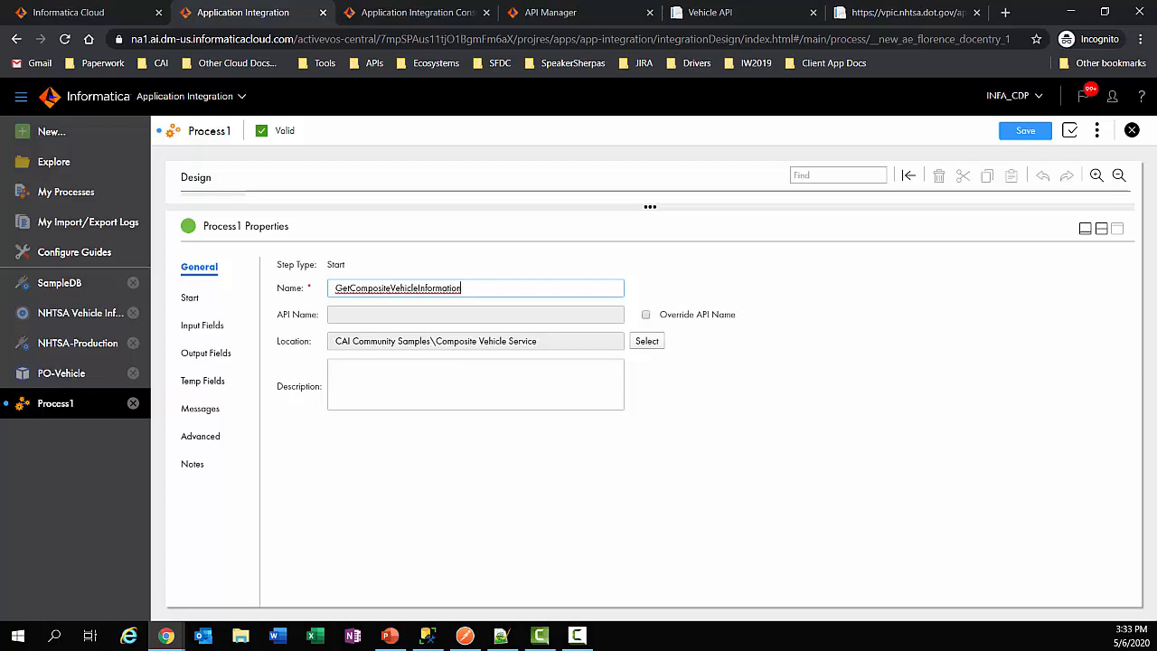
key(alt+Tab)
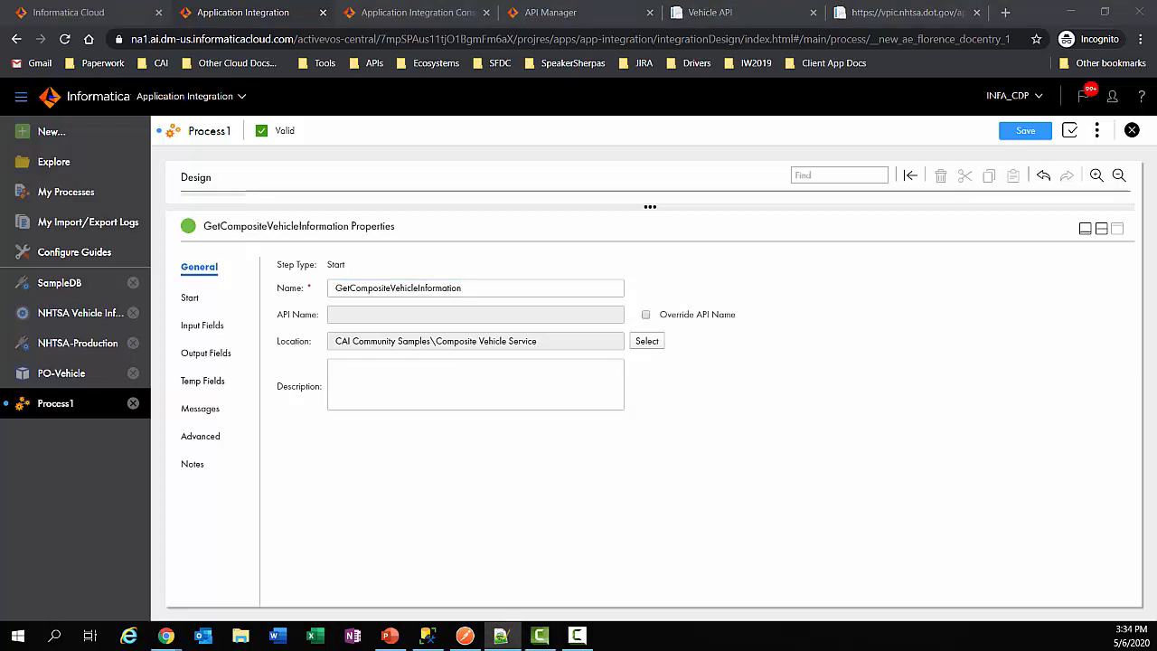
click(521, 374)
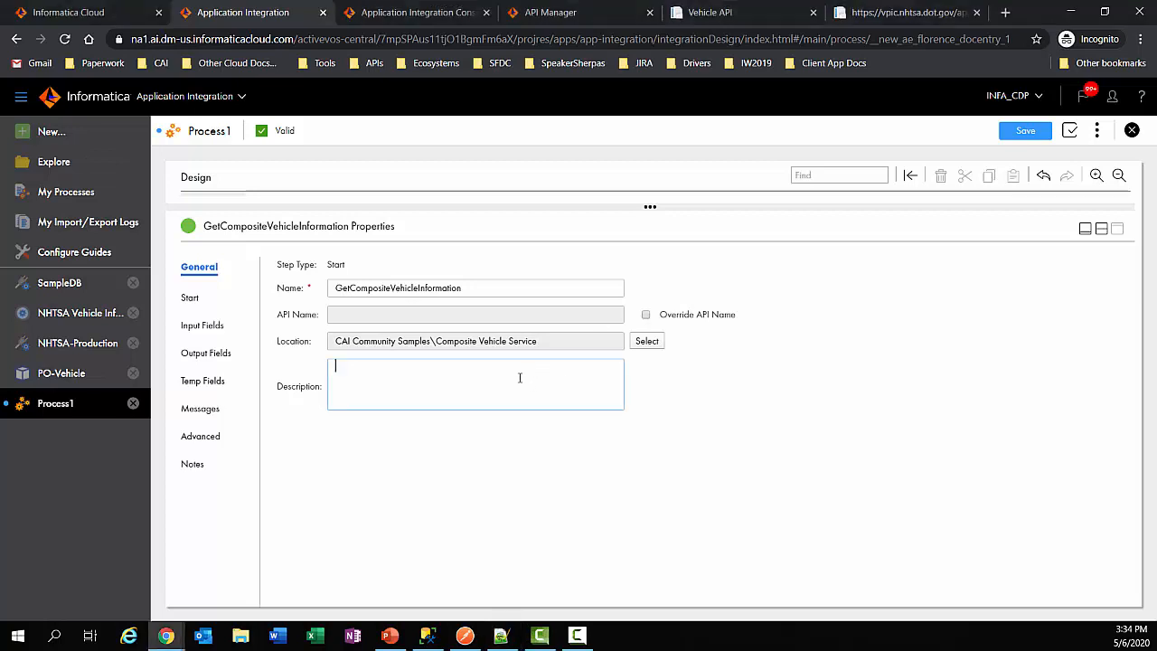
text(CAI Community Web Service to pull data from NHTSA API, SQL, & Salesforce)
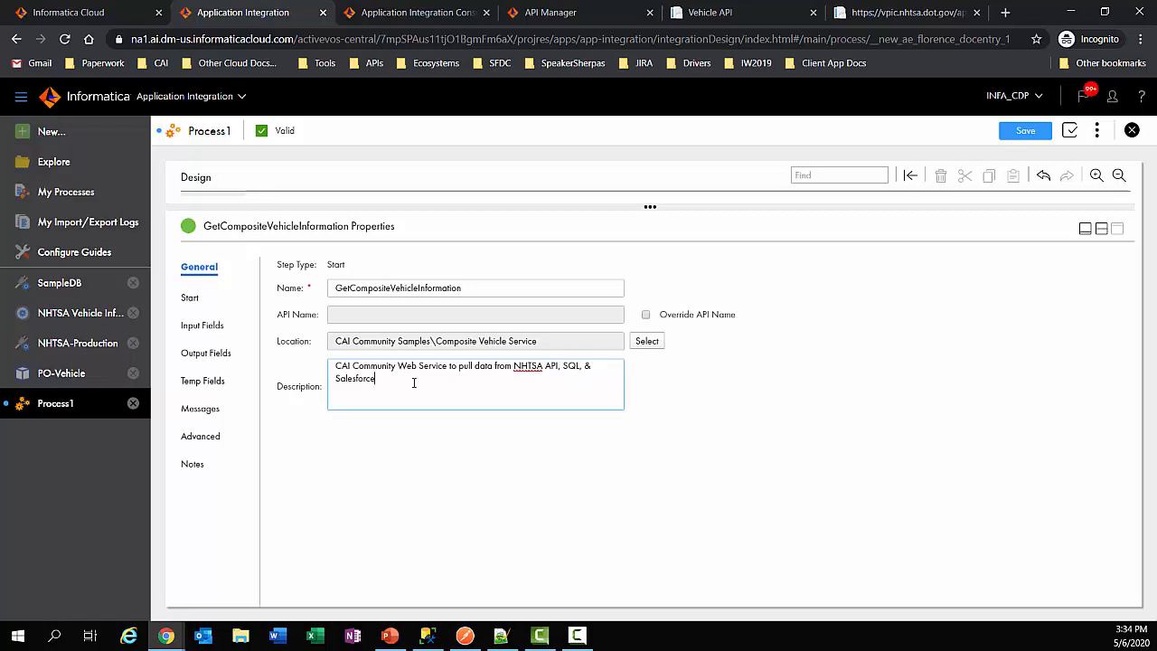
click(191, 298)
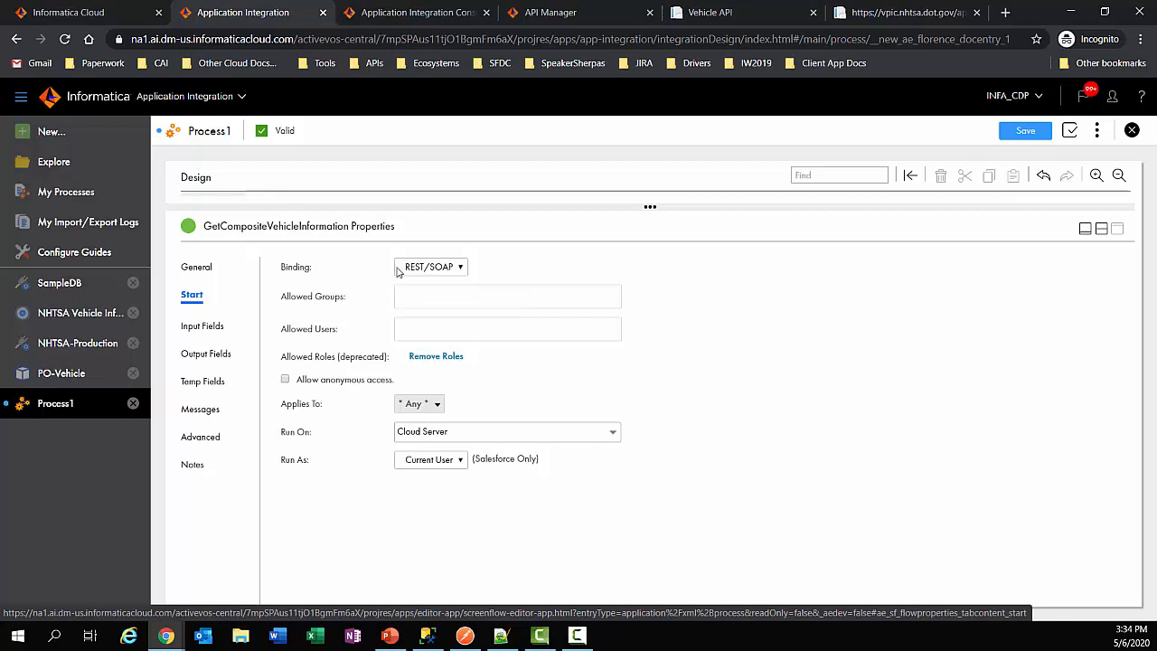
- Try Event binding, dismiss the event source list unchosen, then set Binding to REST/SOAP
click(447, 268)
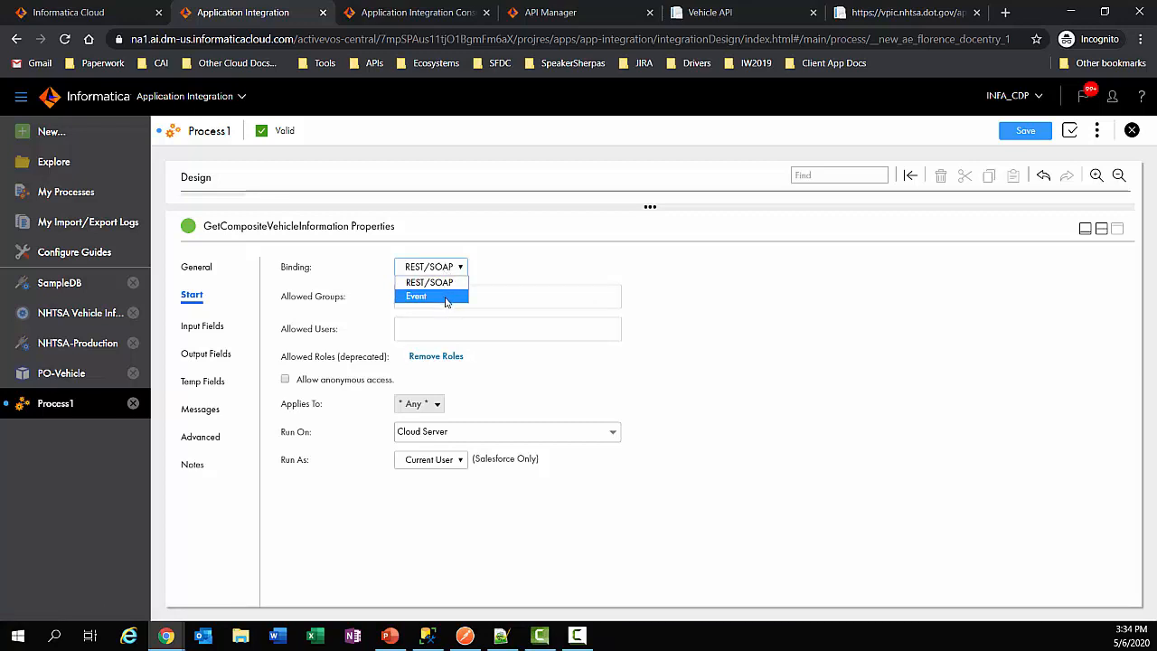
click(446, 298)
click(445, 298)
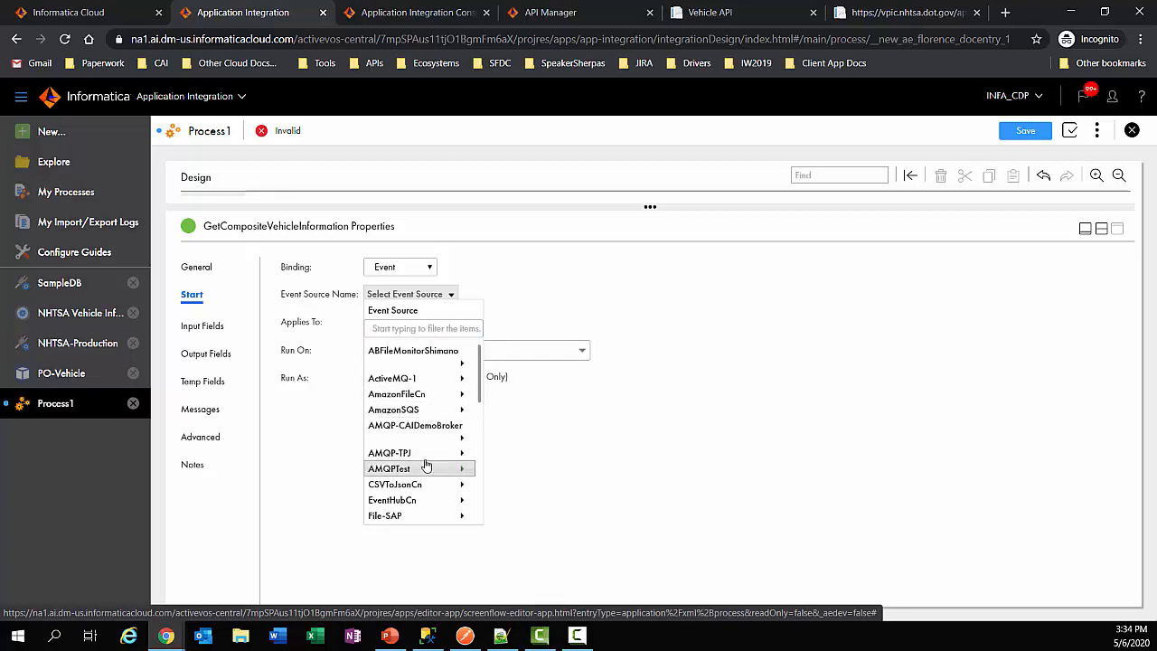
scroll(427, 463, down, 3)
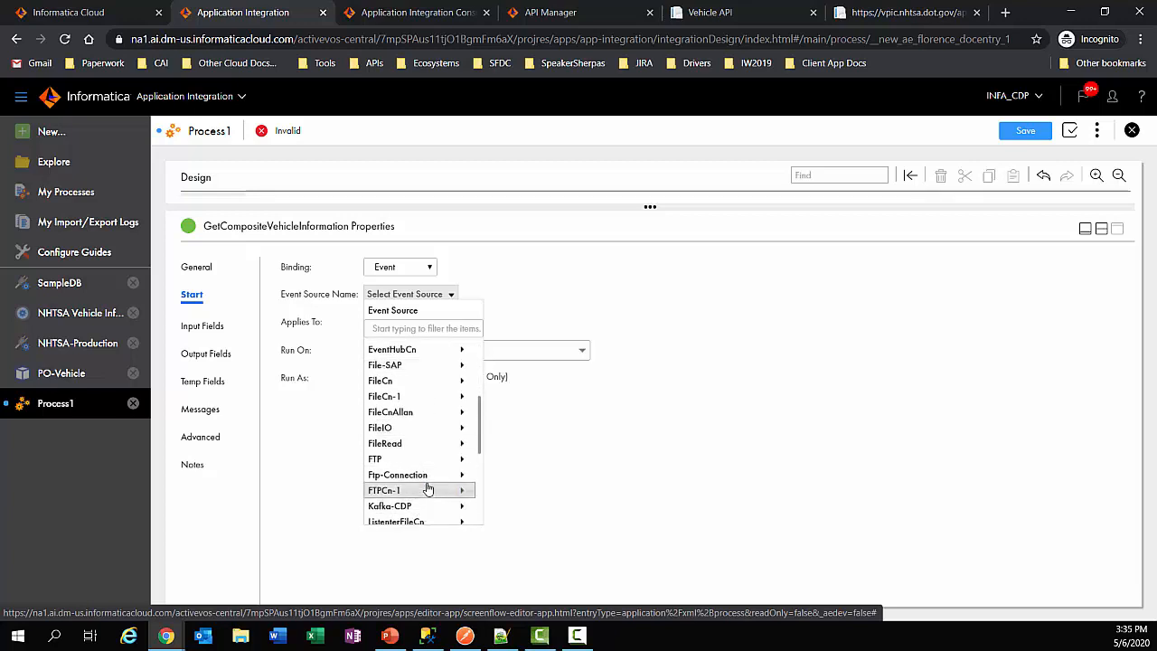
scroll(423, 448, down, 2)
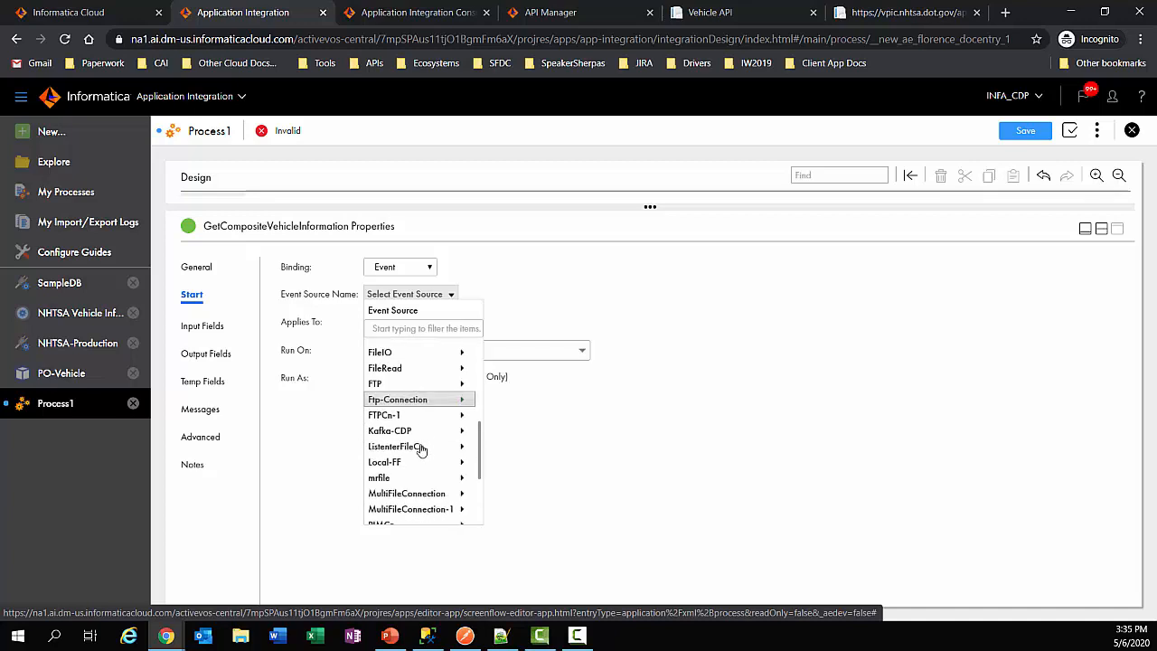
scroll(435, 446, down, 2)
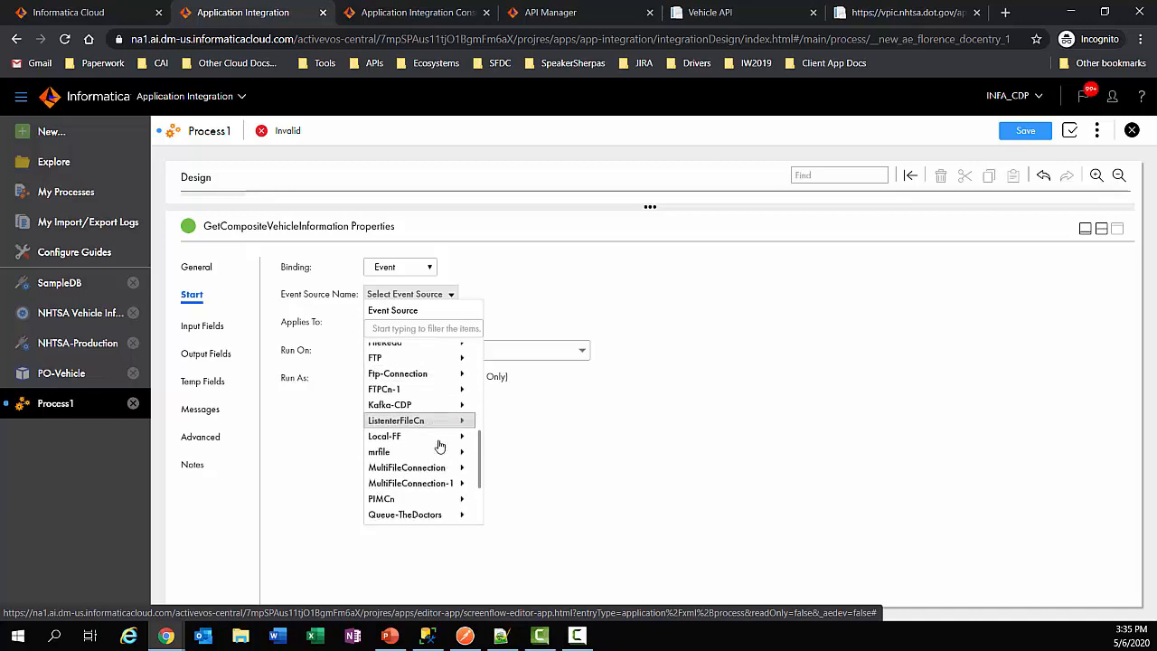
scroll(451, 435, down, 2)
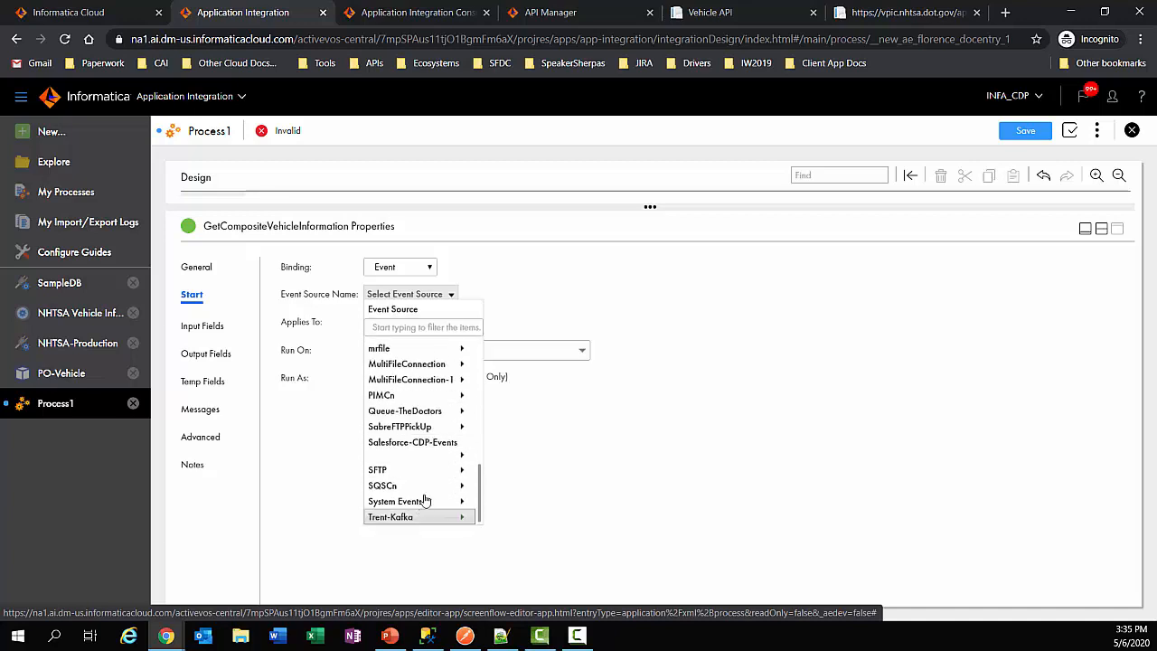
click(464, 264)
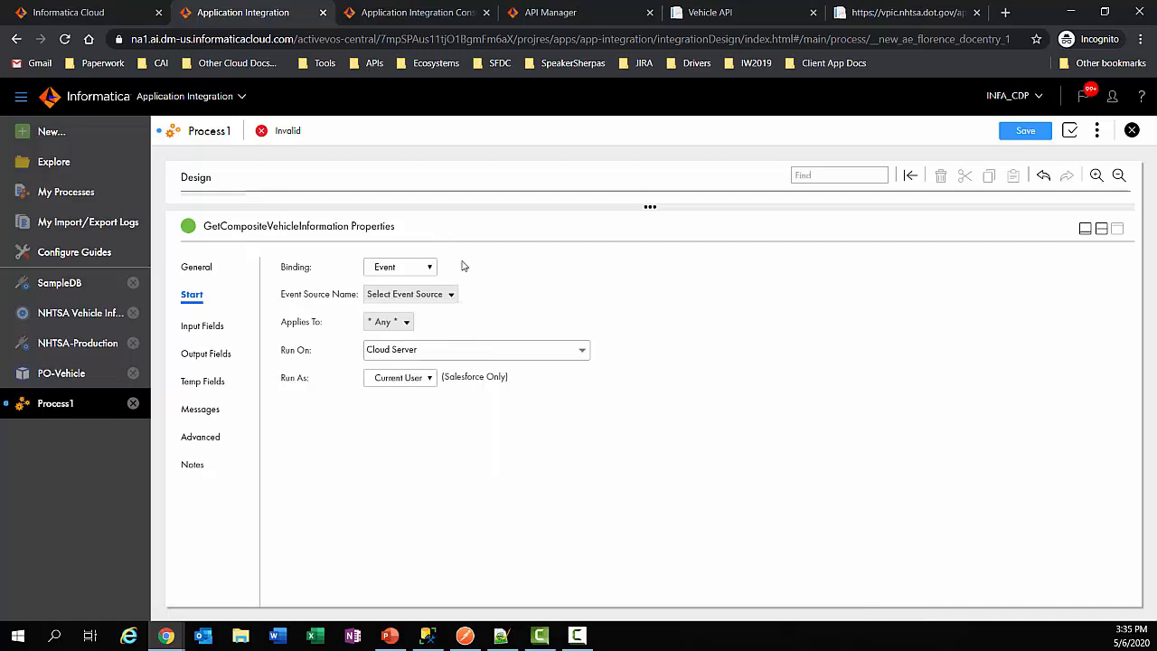
click(408, 271)
click(396, 285)
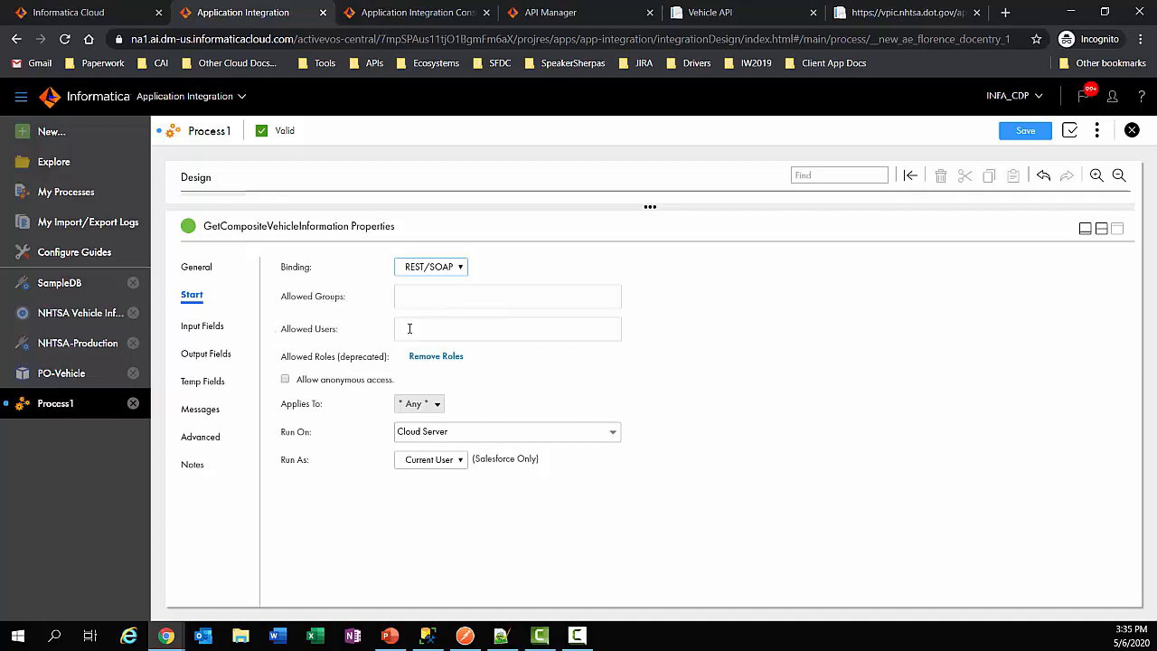
- Glance at the My Services overview, then allow anonymous access to the process
click(241, 97)
scroll(393, 448, down, 3)
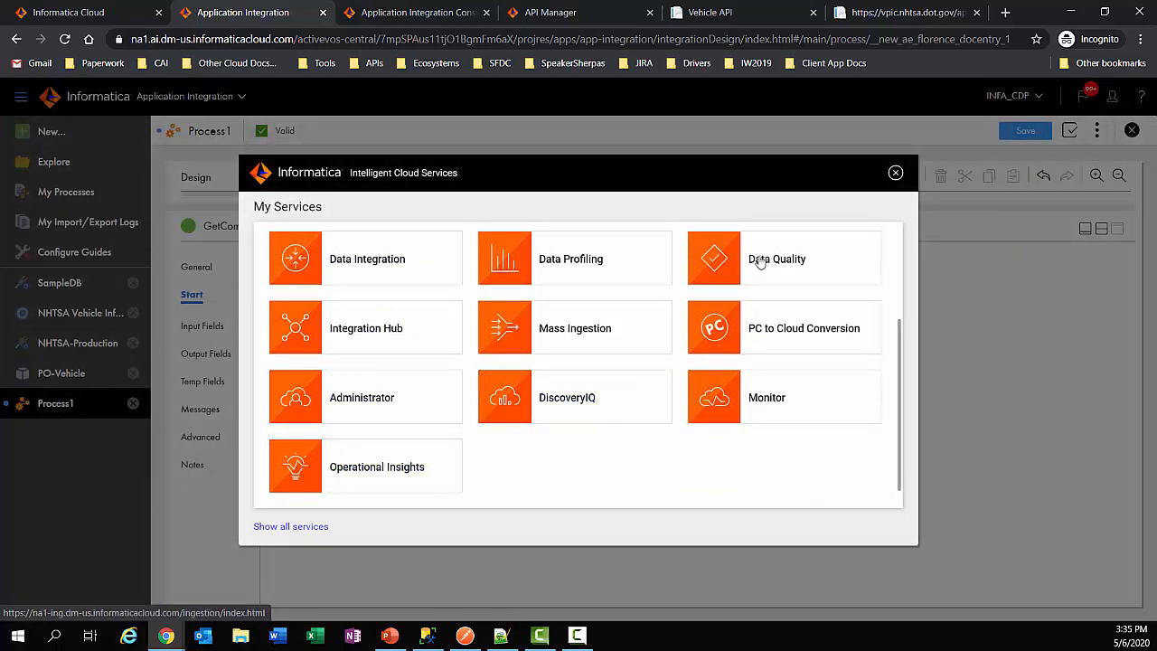
click(895, 175)
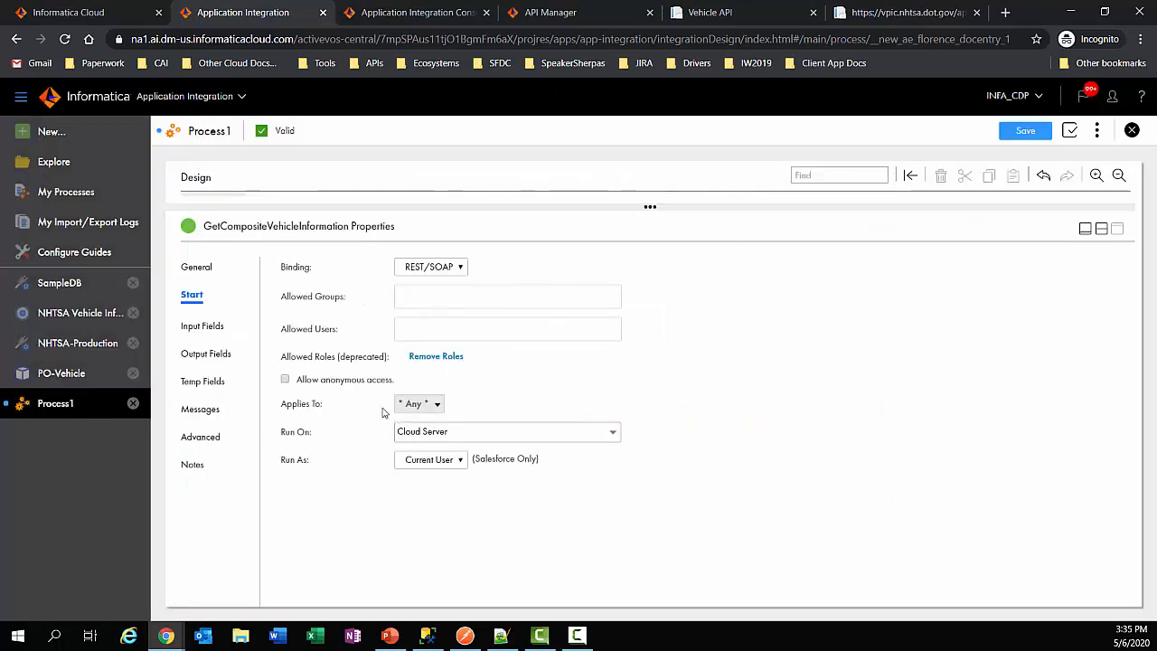
click(285, 381)
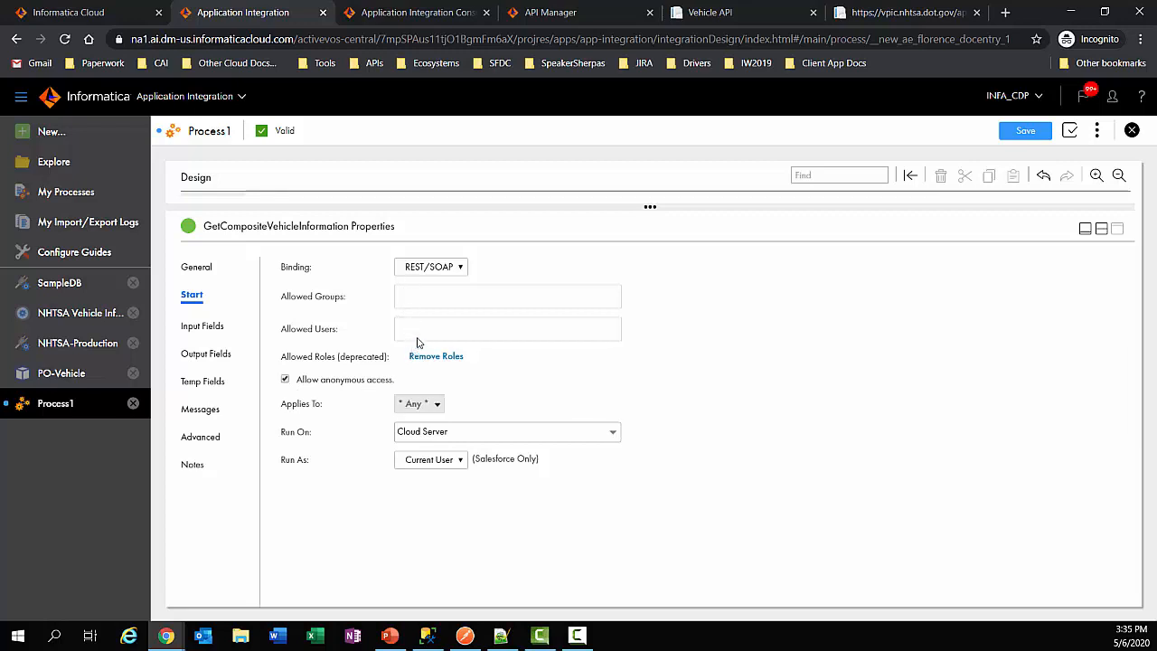
- Keep the process running on Cloud Server and show its empty Input Fields list
click(525, 435)
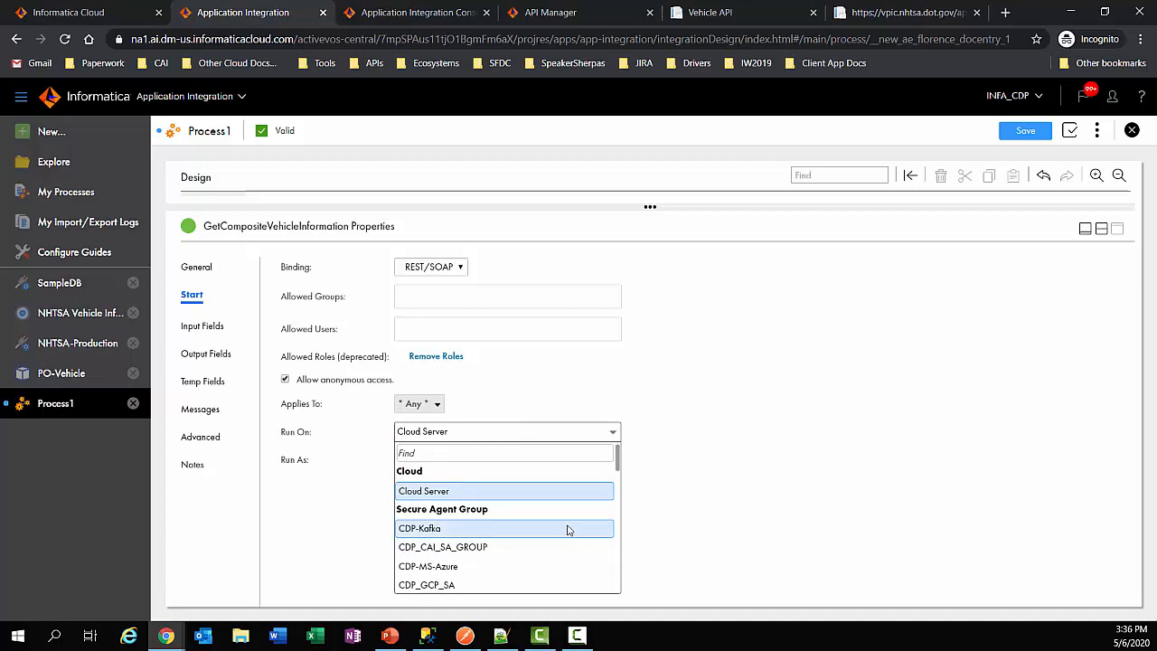
click(743, 452)
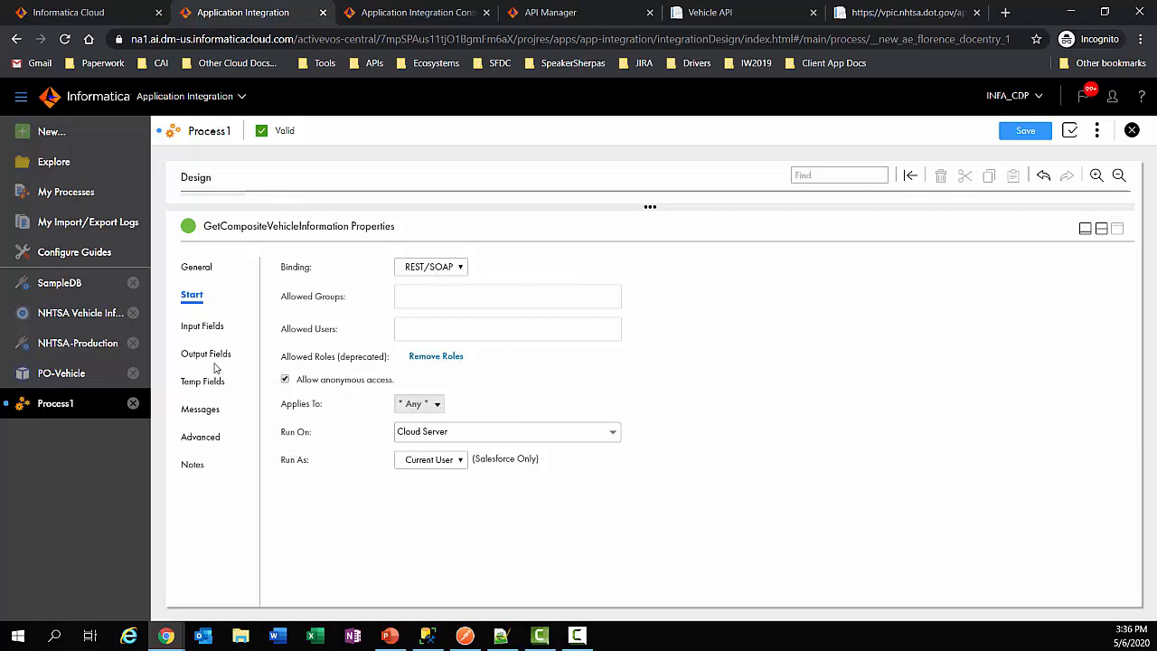
click(206, 327)
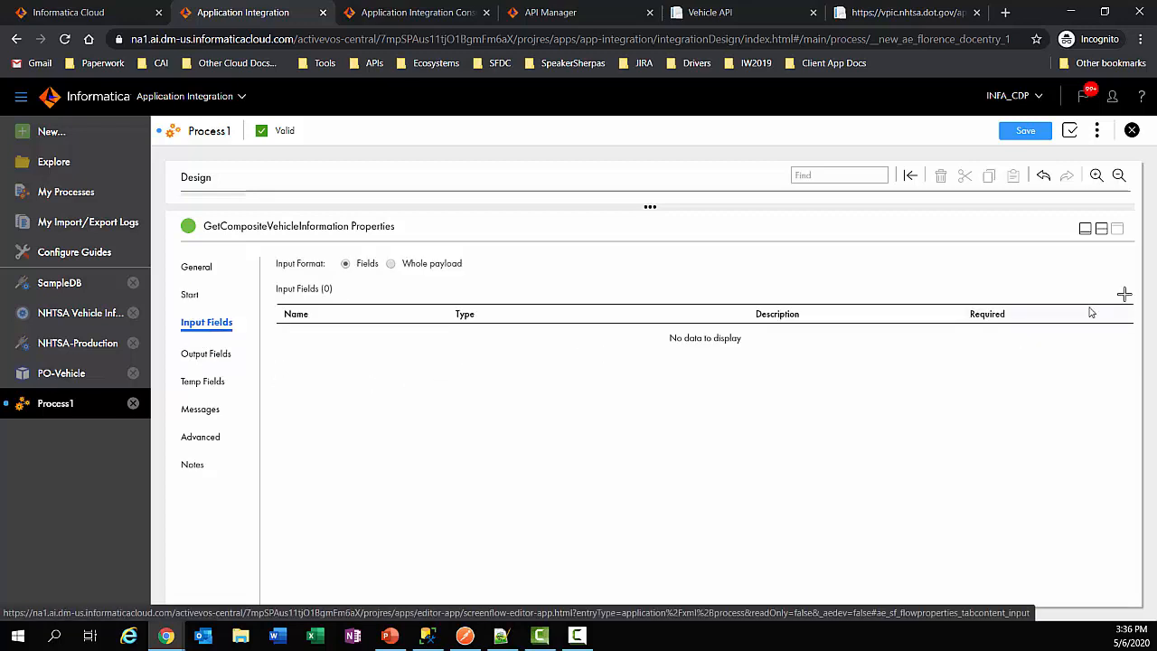
- Add a Text input field named inVIN, then bring SQL Server Management Studio forward
click(1124, 296)
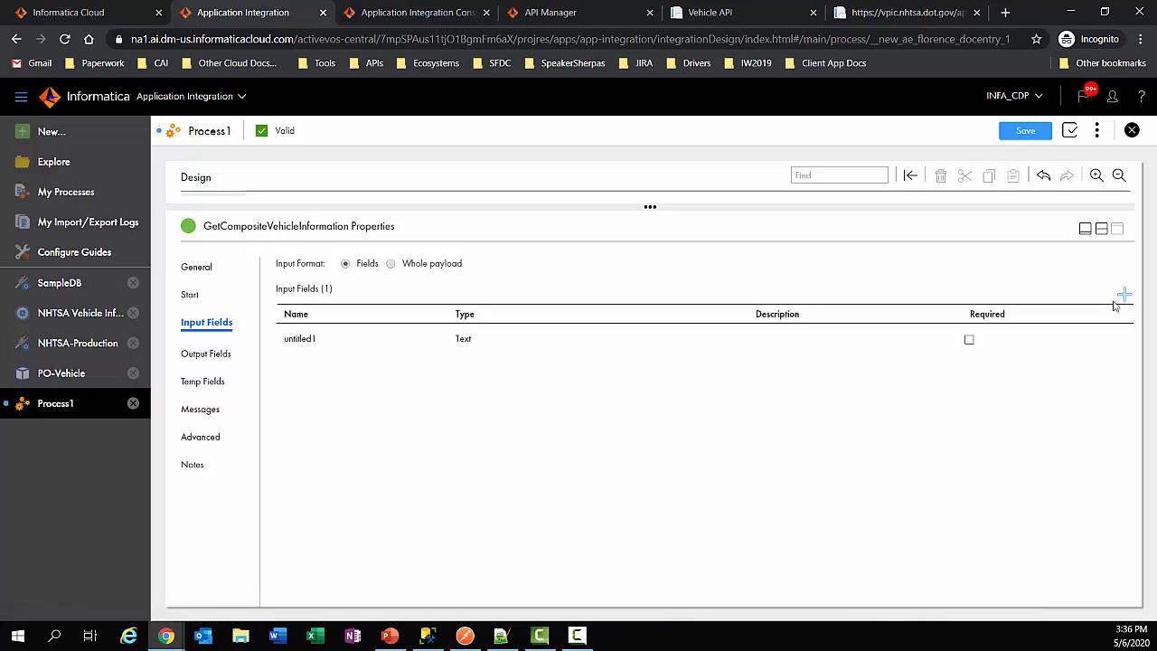
click(319, 341)
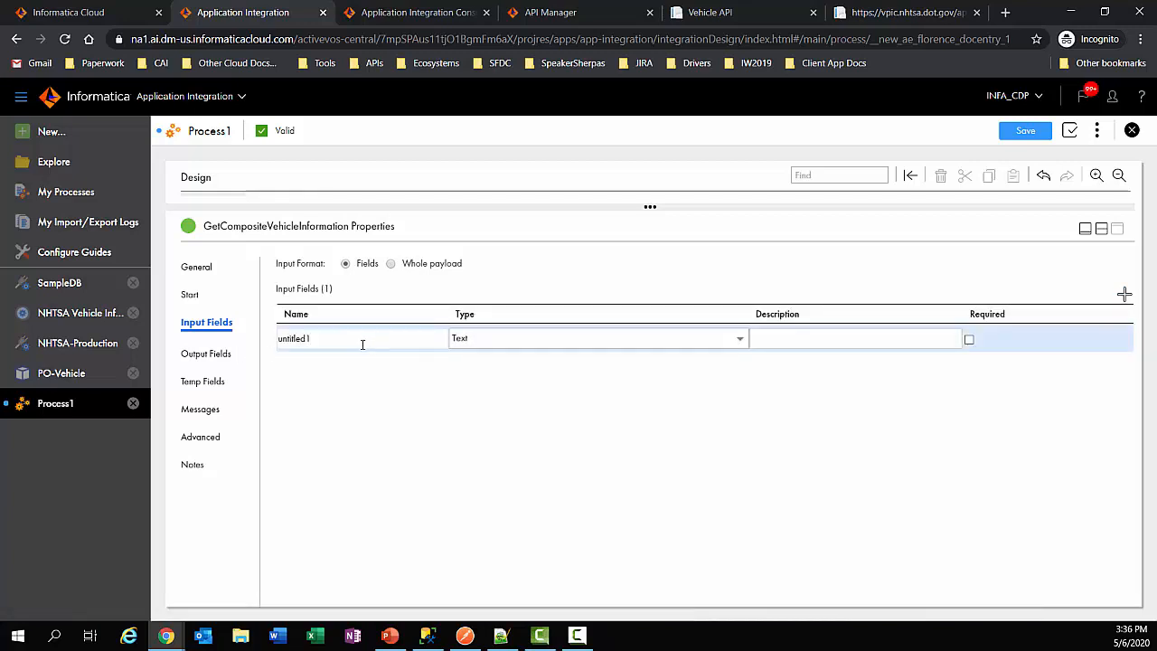
drag(361, 341, 187, 339)
text(inVIN)
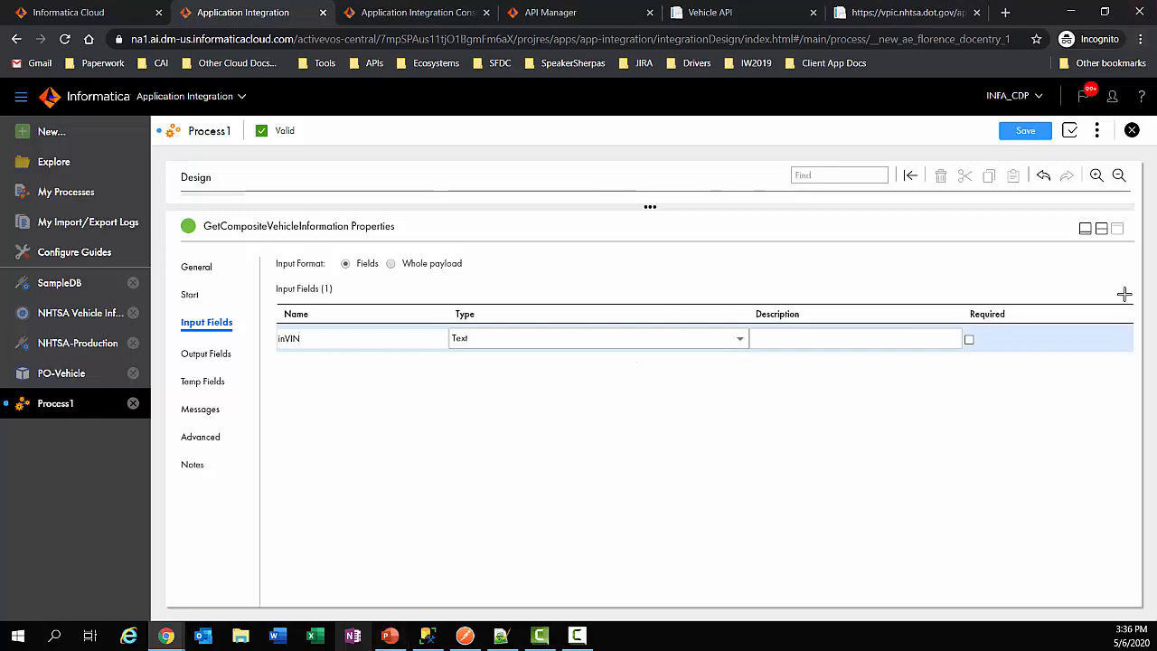
click(429, 636)
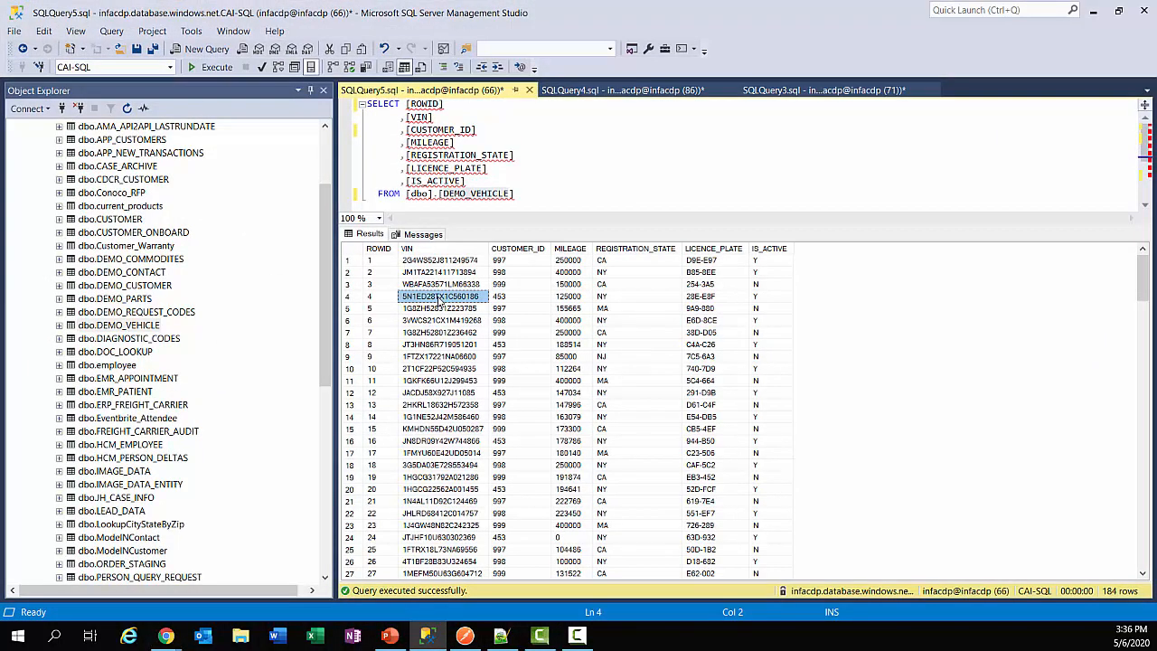
- Minimize the SQL Server Management Studio query window to get back to Informatica
click(1093, 11)
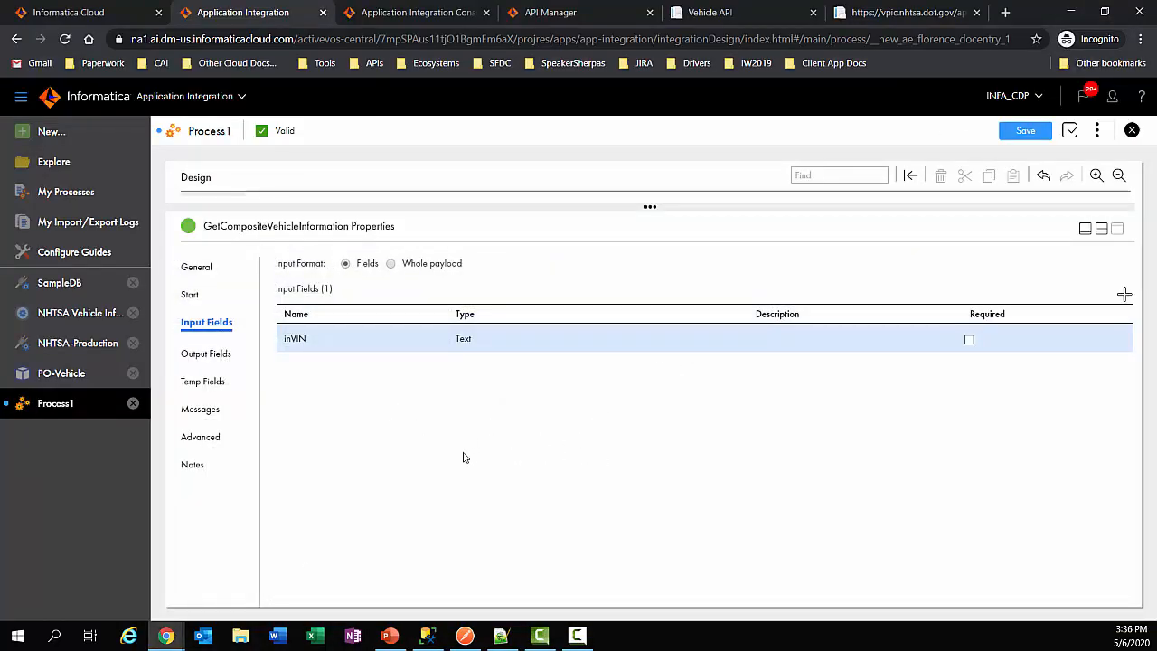
- Make inVIN required and add an output field named outMessage
click(969, 341)
click(222, 353)
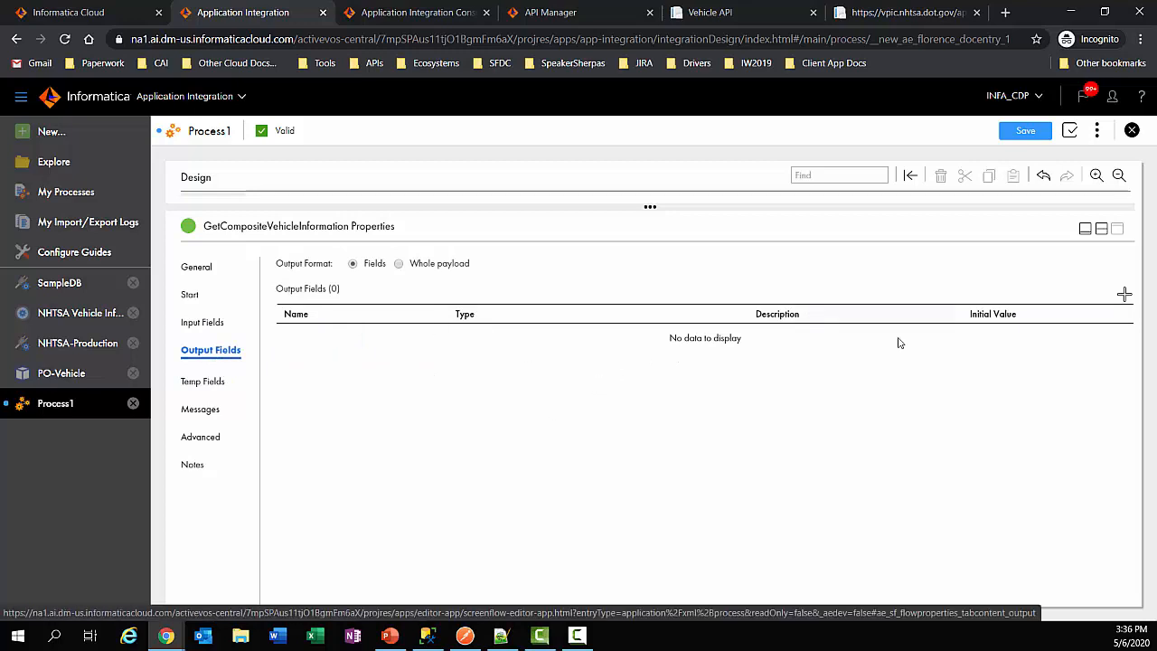
click(1124, 294)
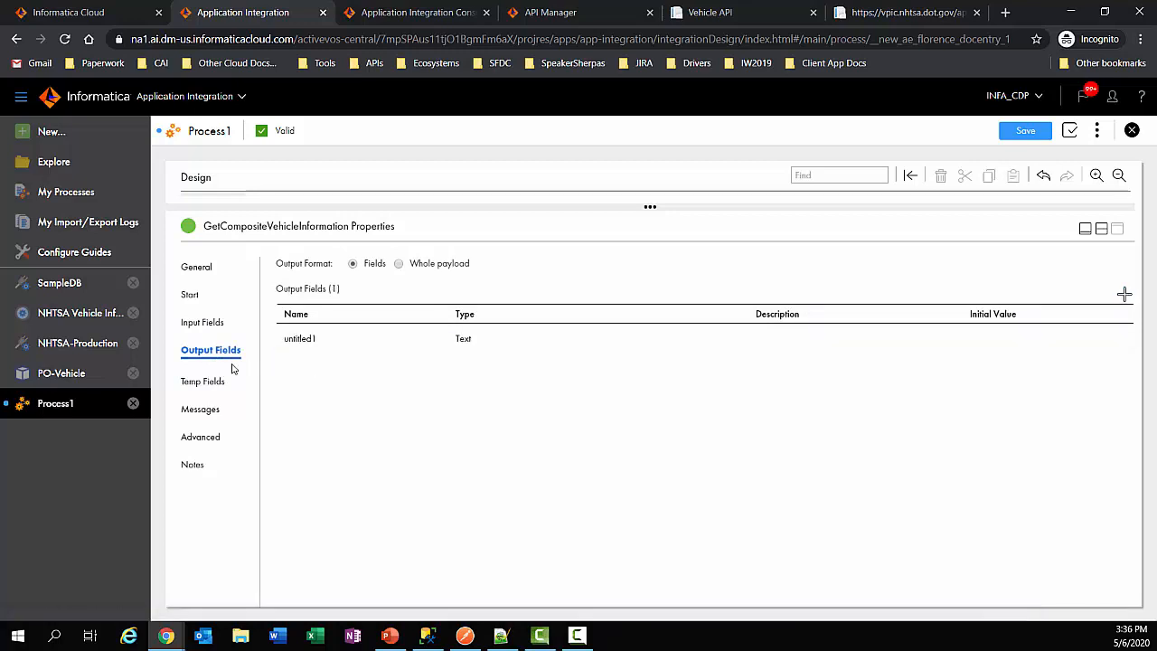
click(322, 346)
drag(315, 344, 226, 337)
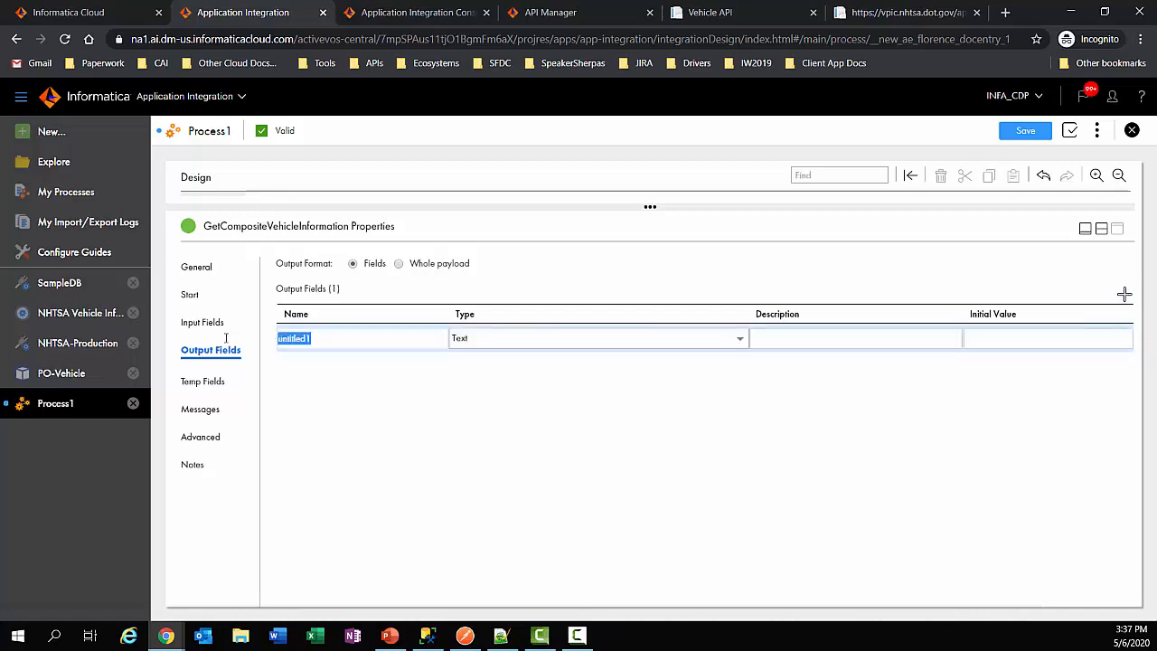
text(outMessage)
- Add a second output field outVehicle and bring up the full type list for it
click(1125, 295)
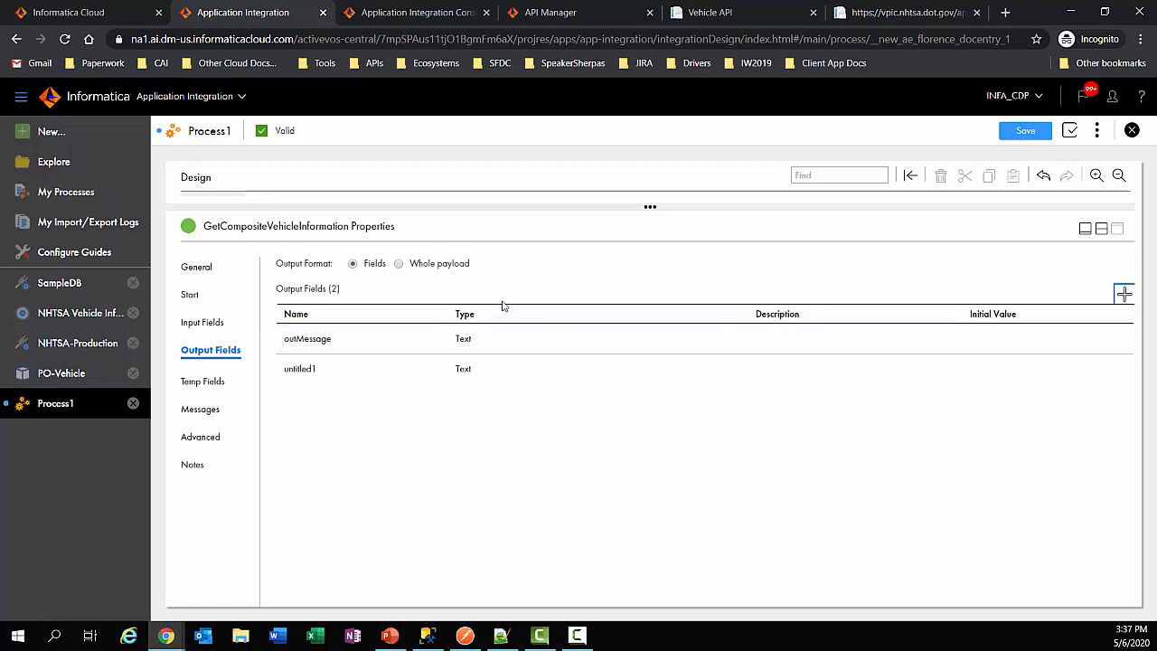
click(336, 369)
double_click(326, 372)
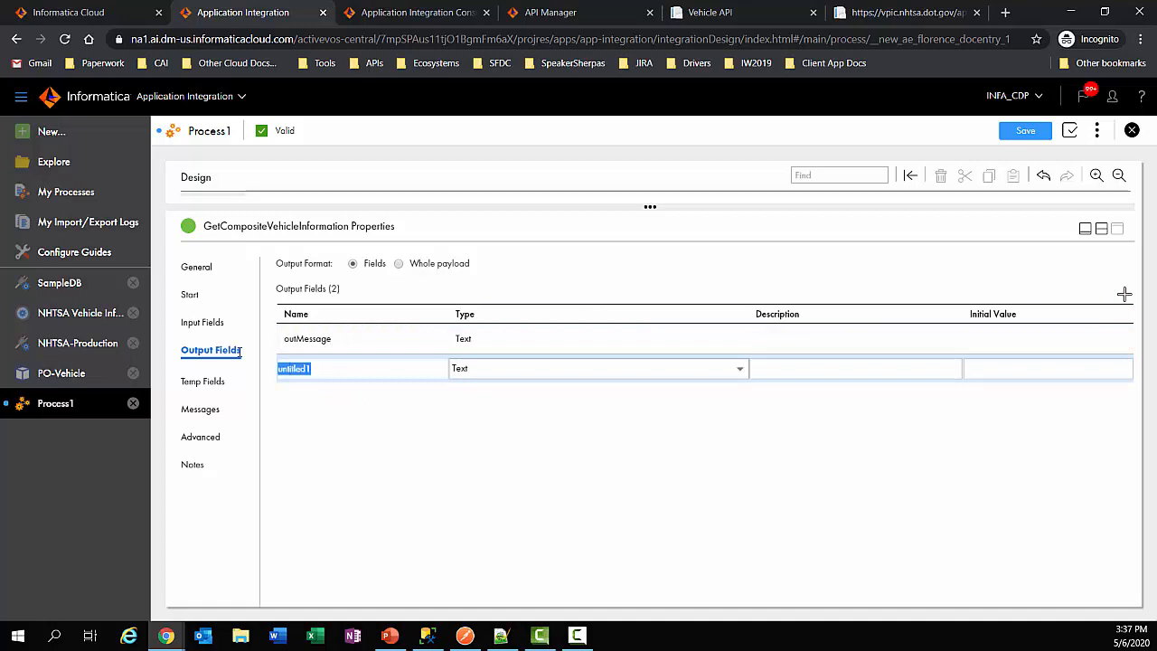
text(outVehic)
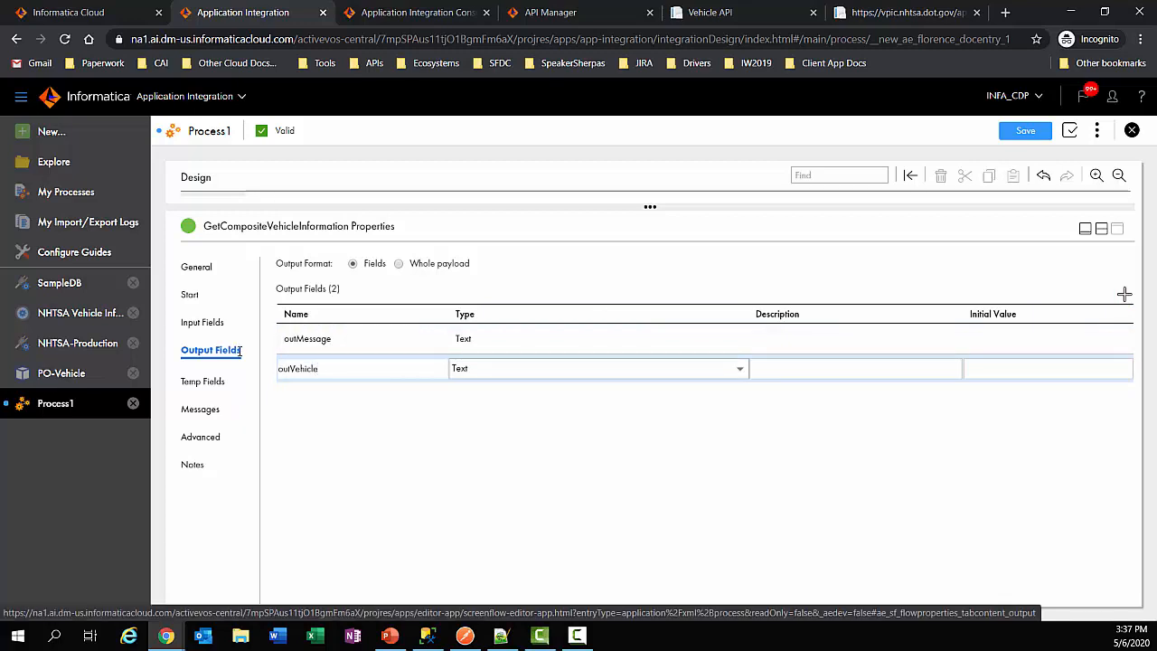
click(491, 372)
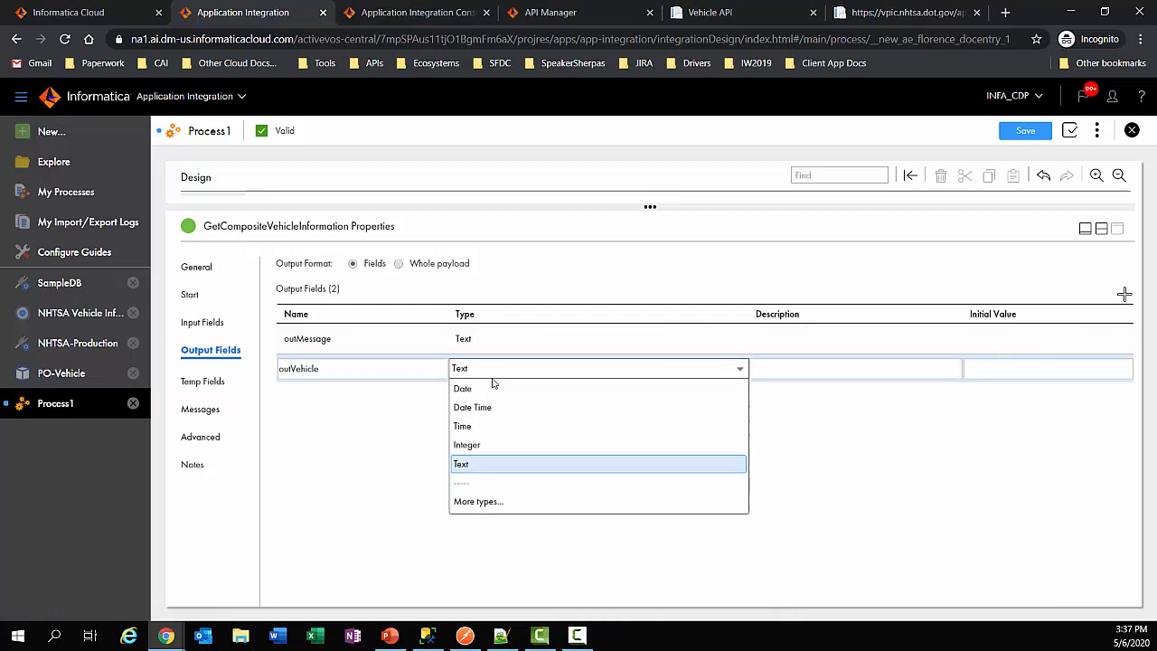
click(503, 505)
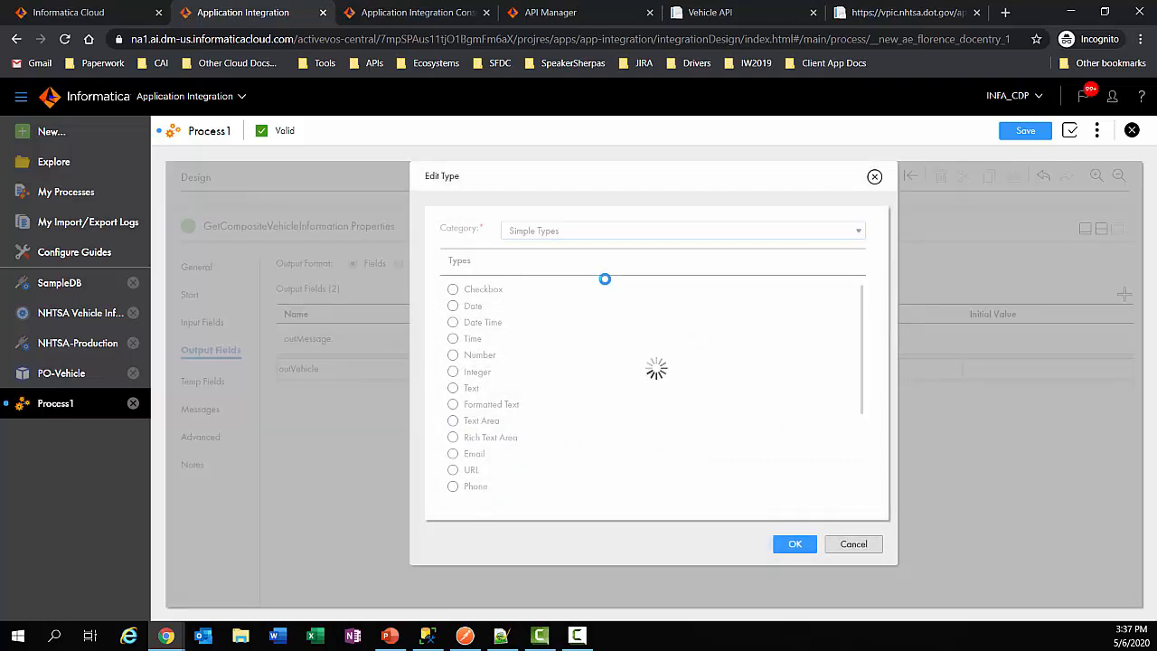
- Set outVehicle's type to PO-Vehicle from CAI Community Samples > Composite Vehicle Service, then view it
click(611, 238)
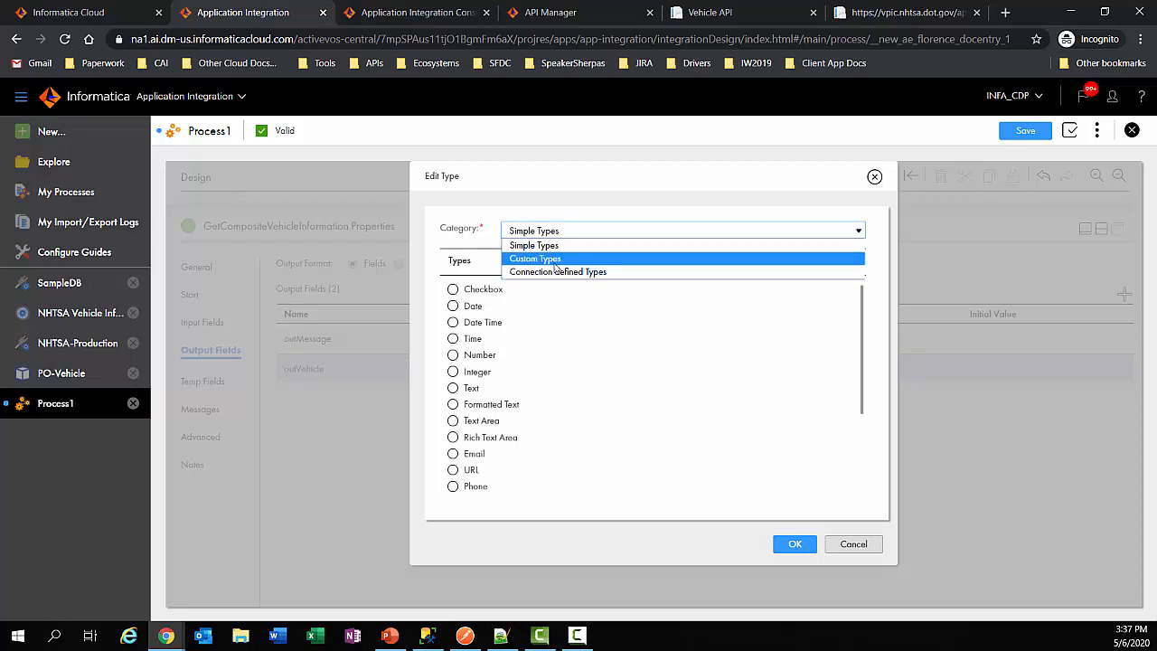
click(552, 262)
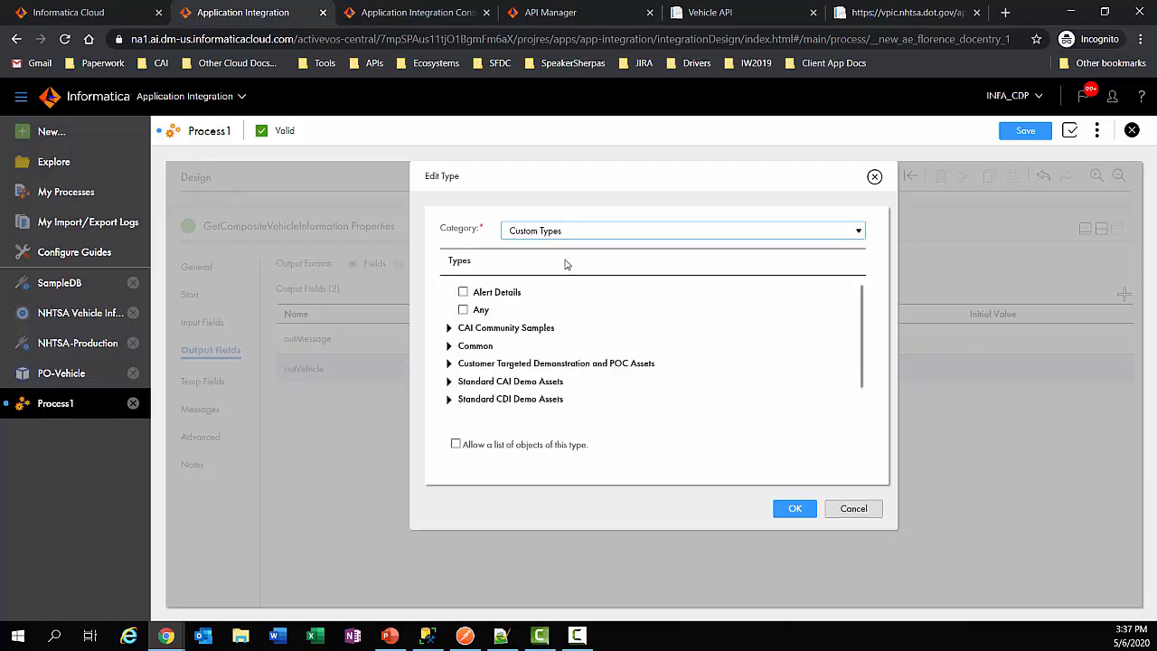
click(449, 383)
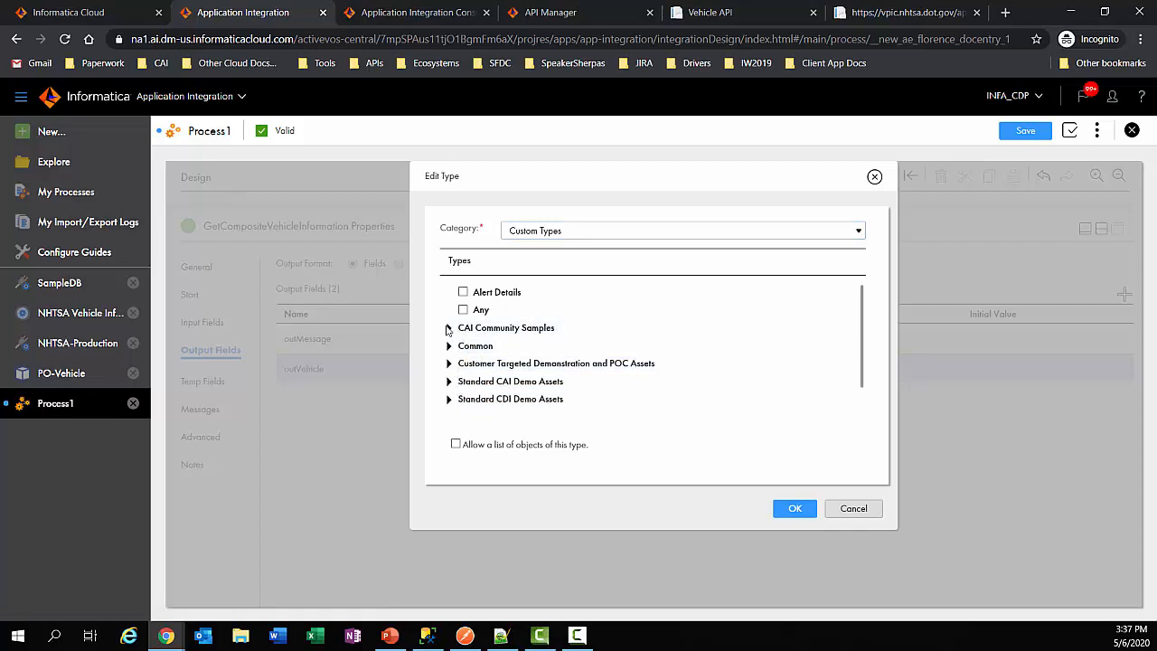
click(449, 328)
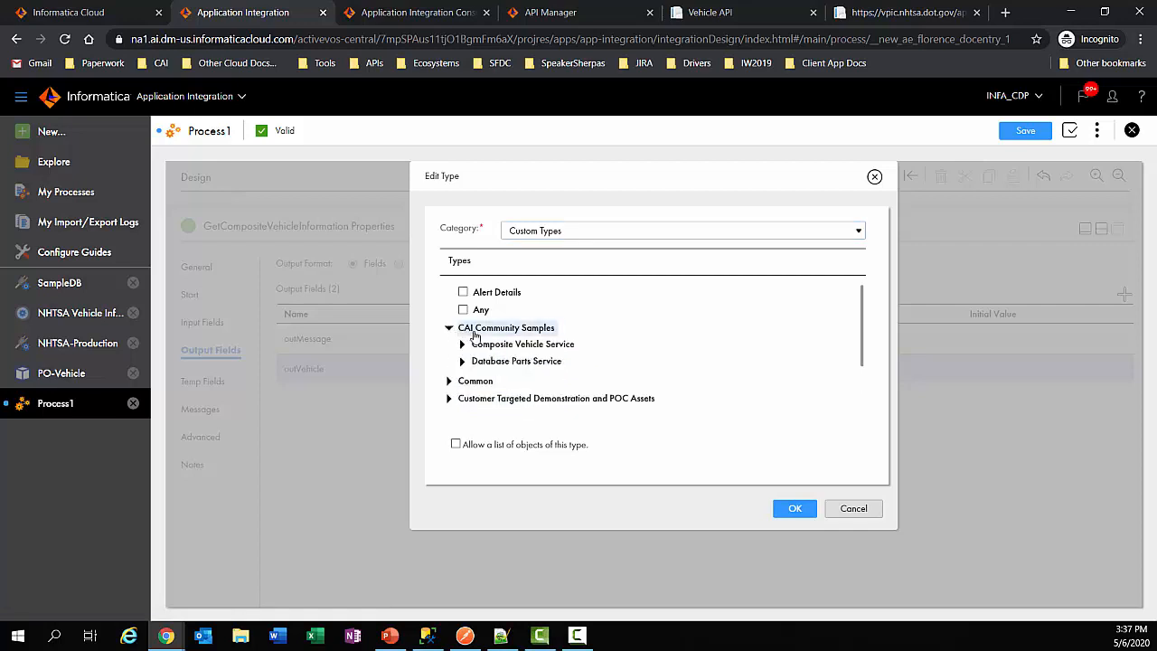
click(463, 349)
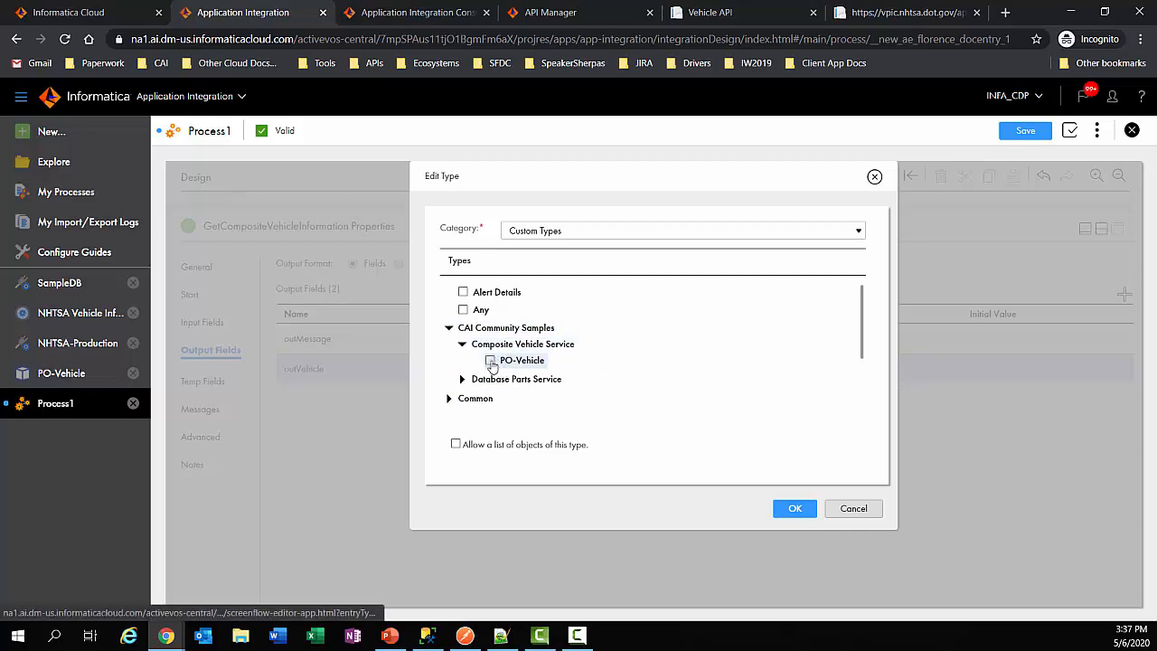
click(491, 362)
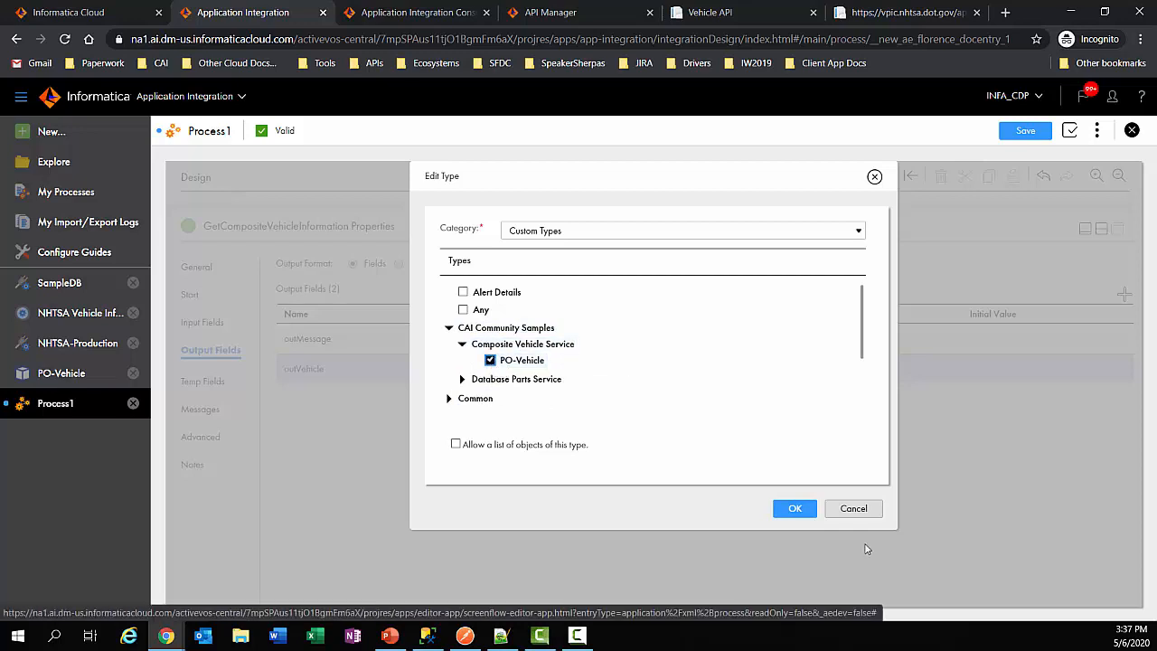
click(795, 509)
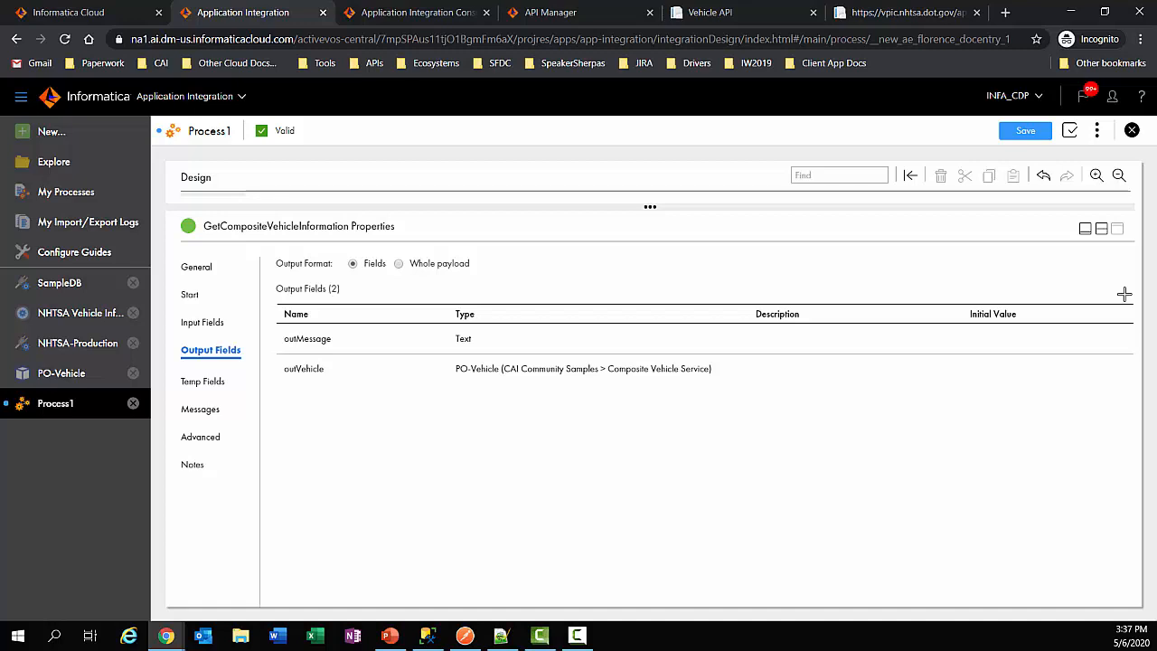
click(50, 373)
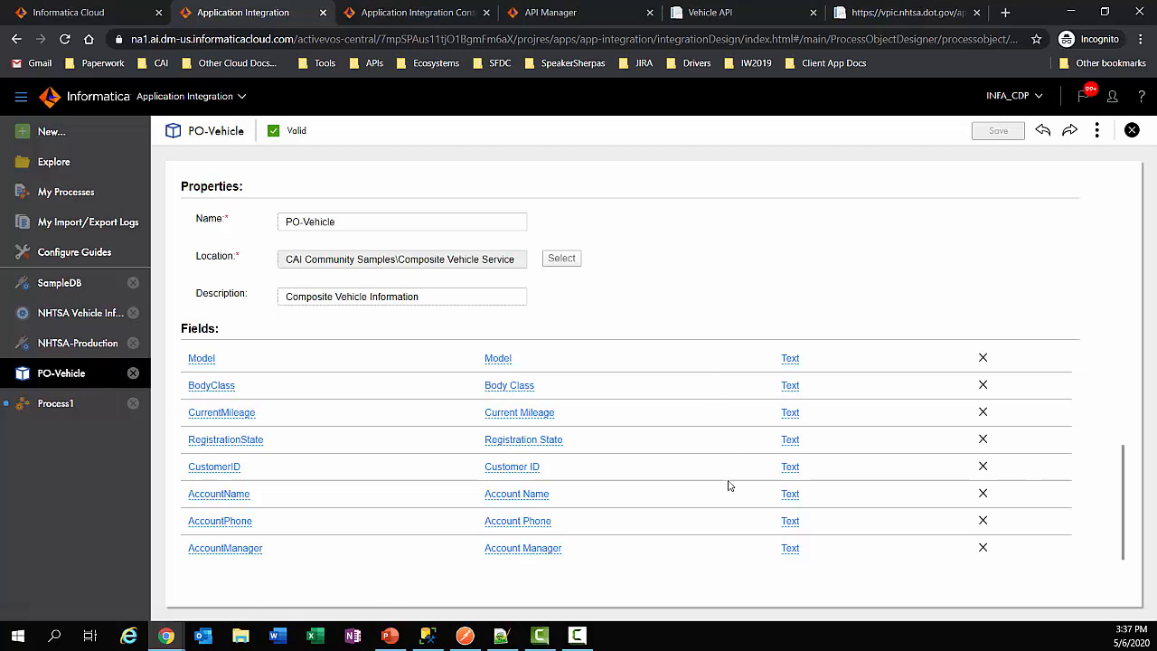
- Back in the process, set the Advanced Tracing Level to Verbose
scroll(729, 483, up, 2)
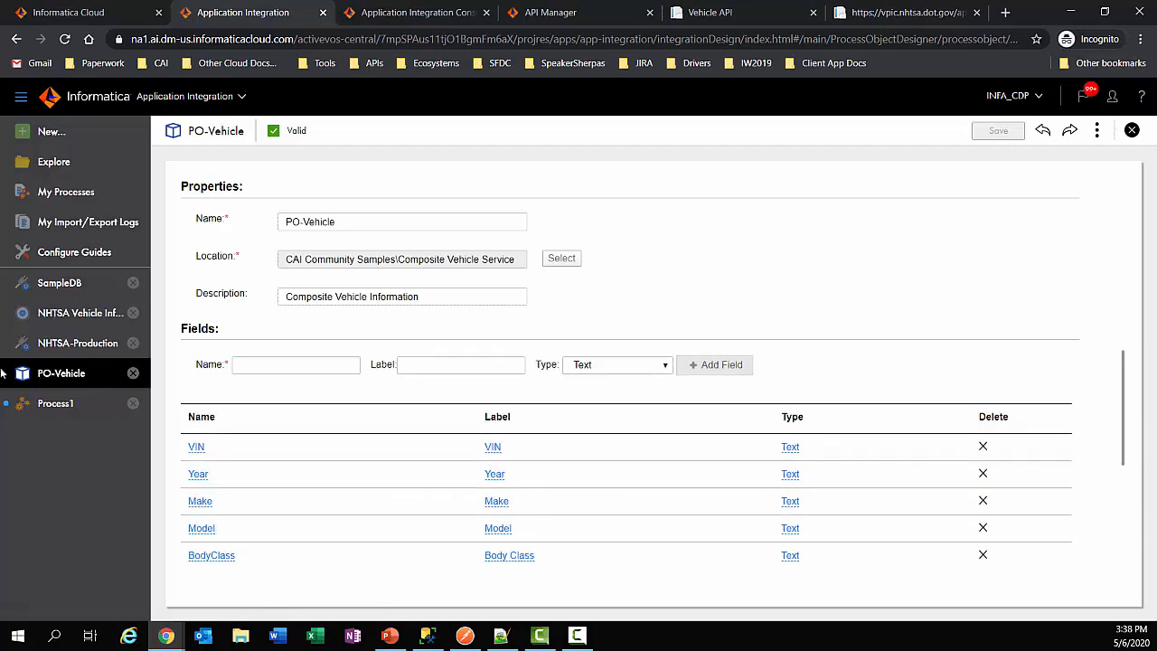
click(56, 403)
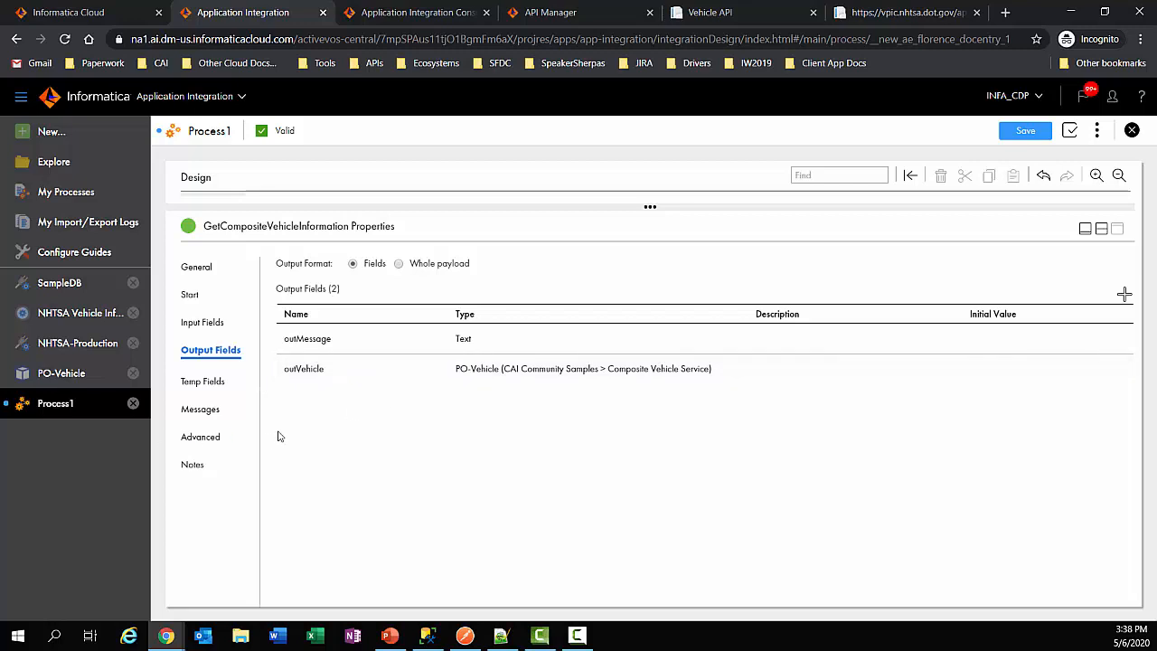
click(204, 436)
click(391, 292)
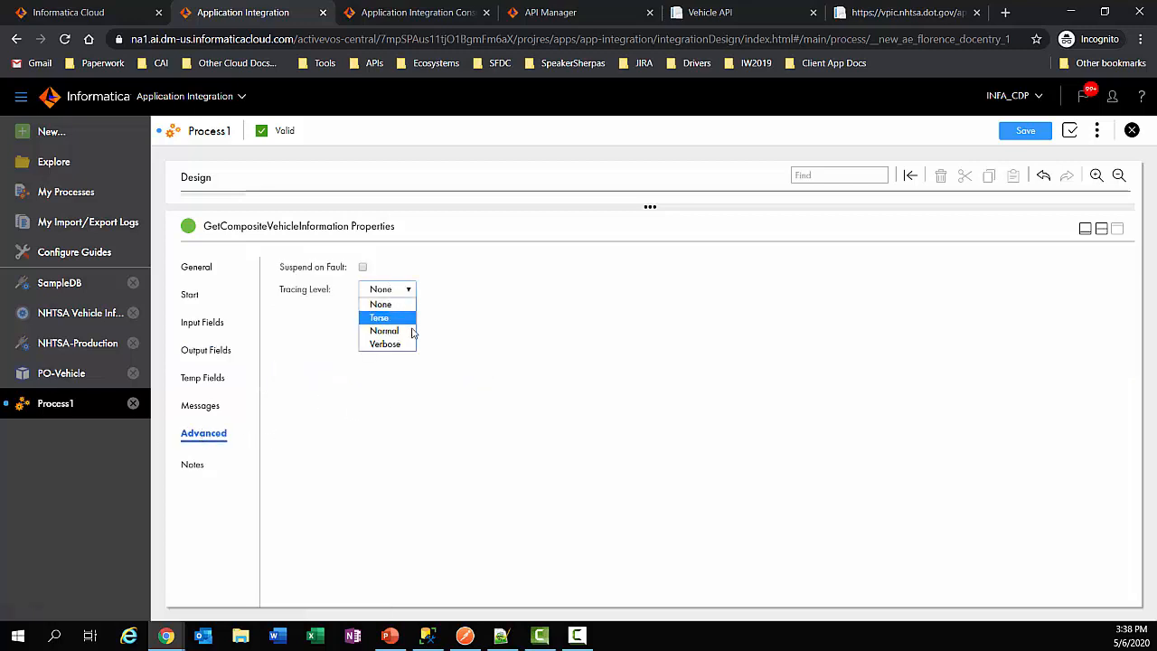
click(398, 344)
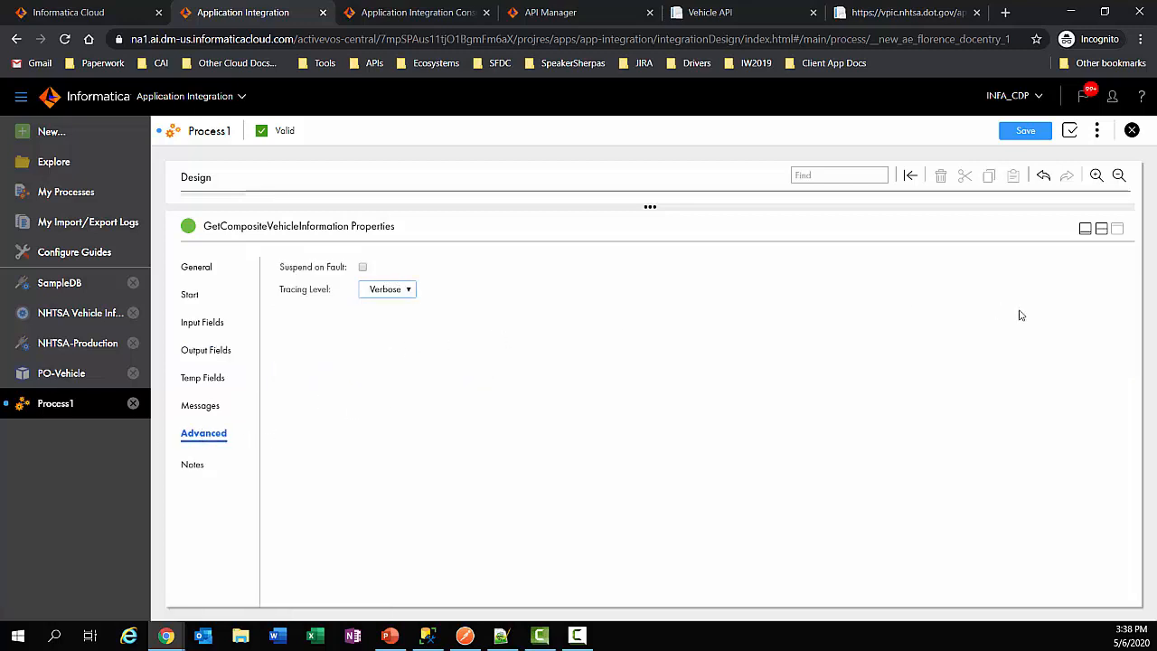
- Restore the split view, save GetCompositeVehicleInformation, and show its empty Temp Fields list
click(1100, 230)
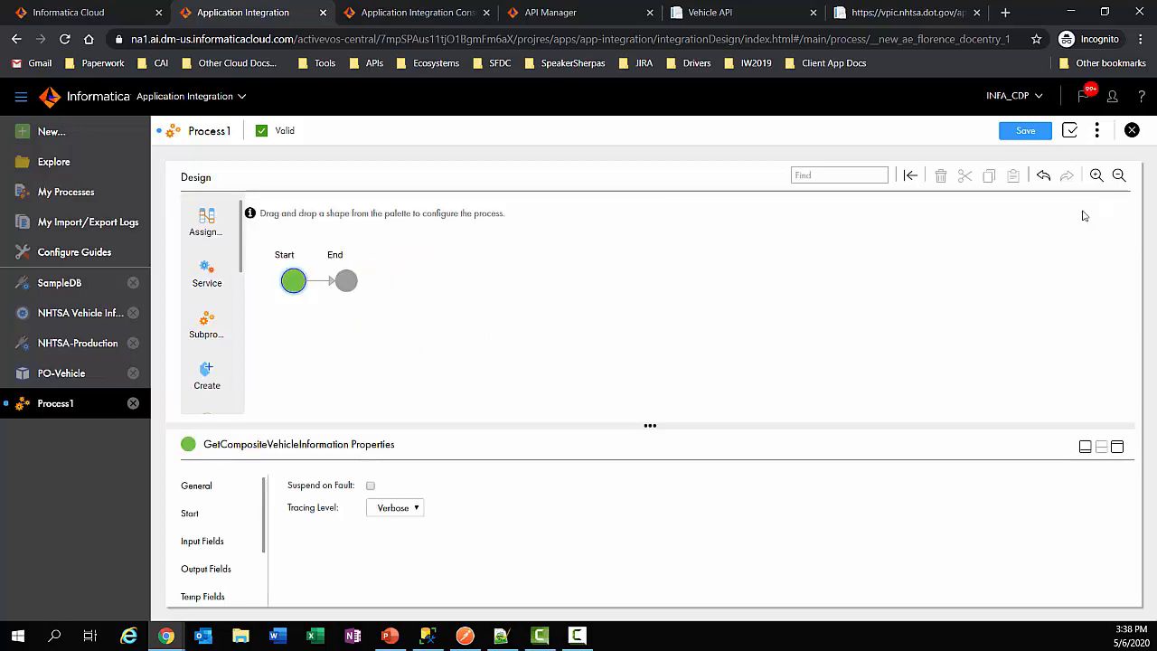
click(1014, 134)
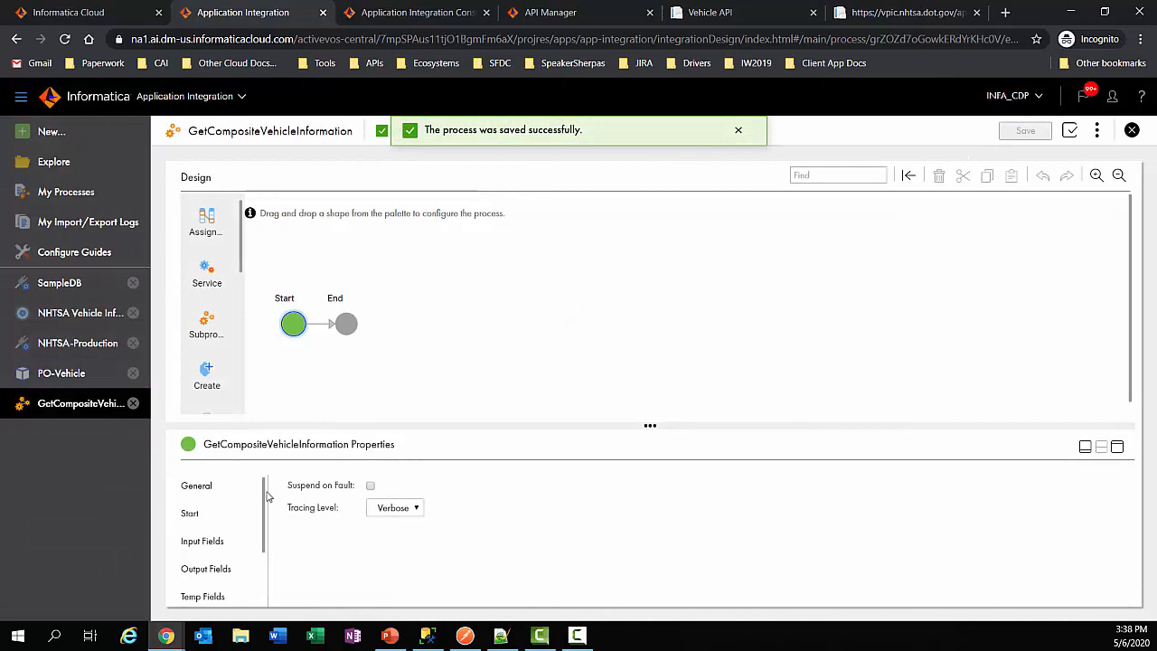
drag(264, 494, 265, 553)
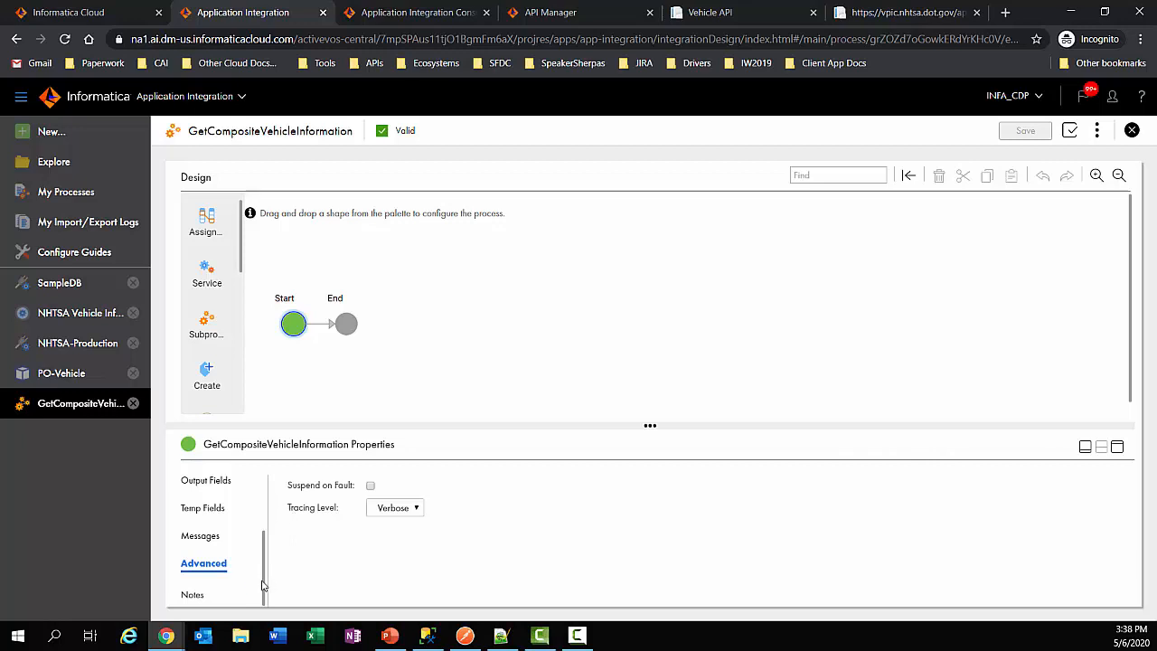
scroll(267, 561, up, 1)
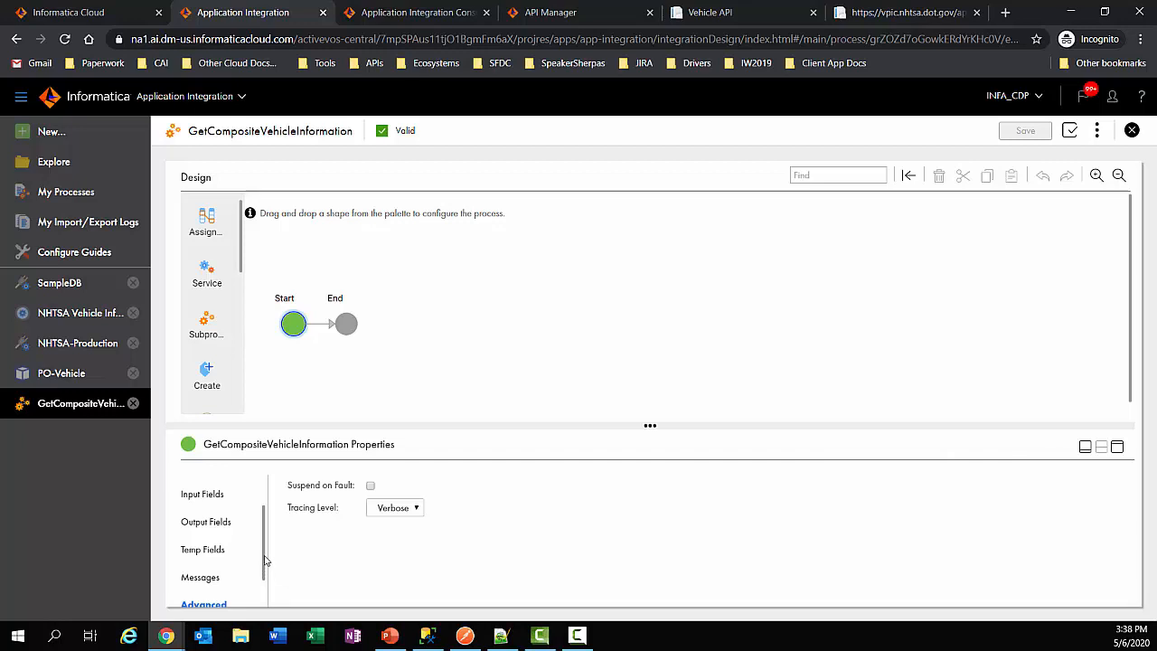
click(213, 551)
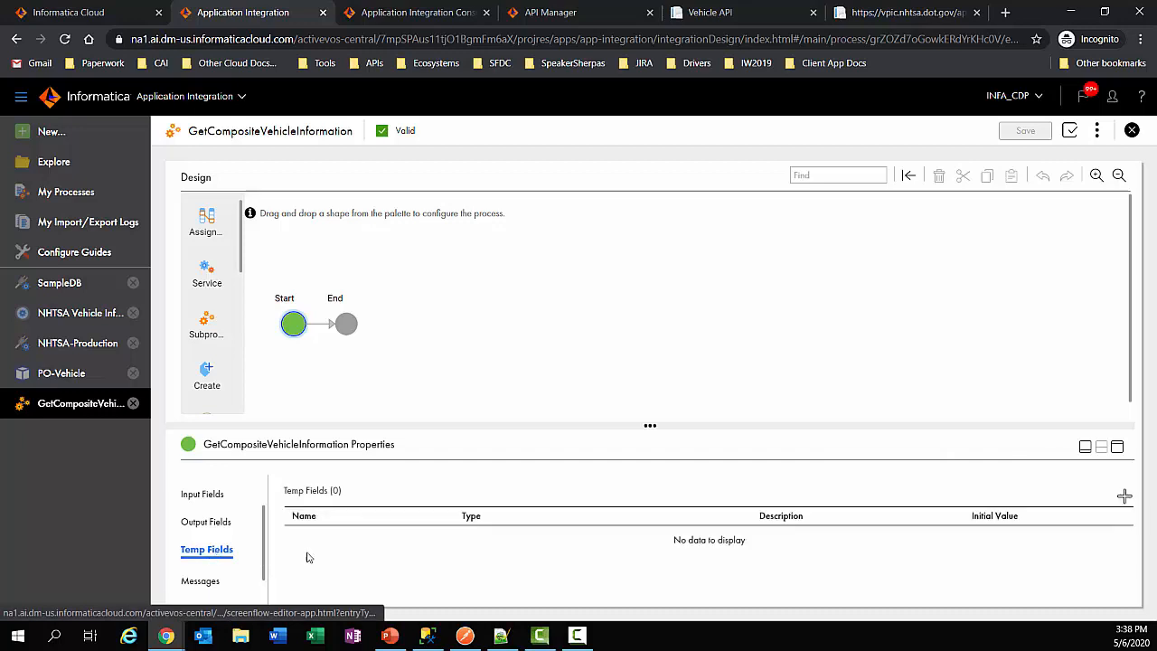
- Create the temp field RetryCounter, type Text, with initial value 1
click(1124, 496)
click(331, 542)
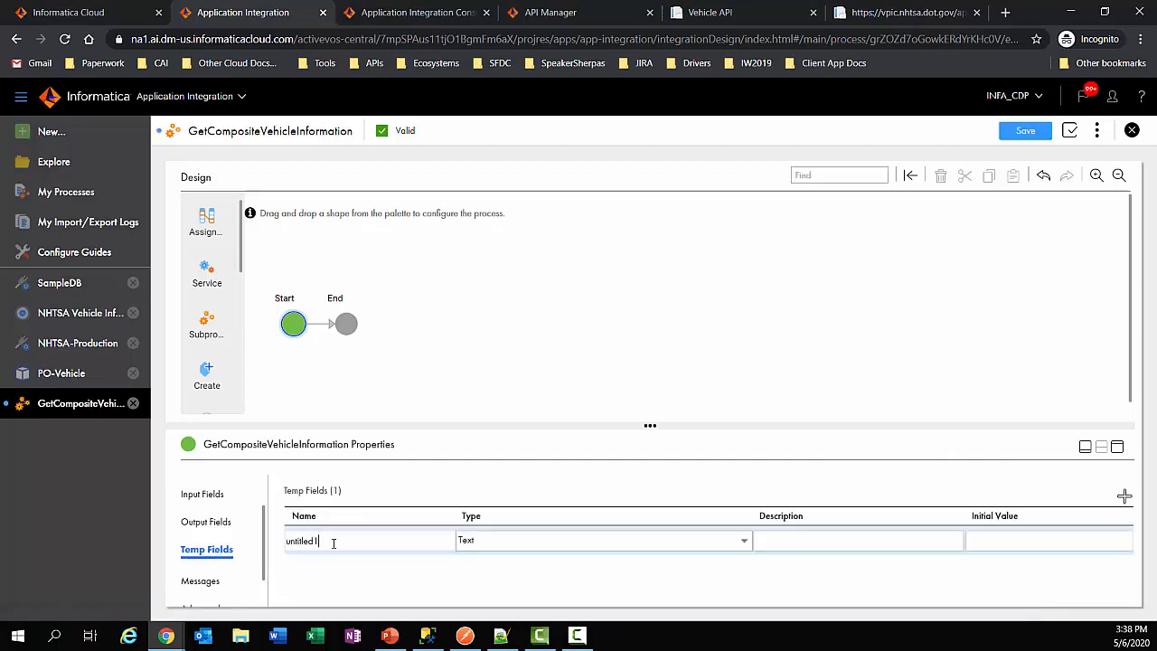
text(RetryCounter)
click(1004, 540)
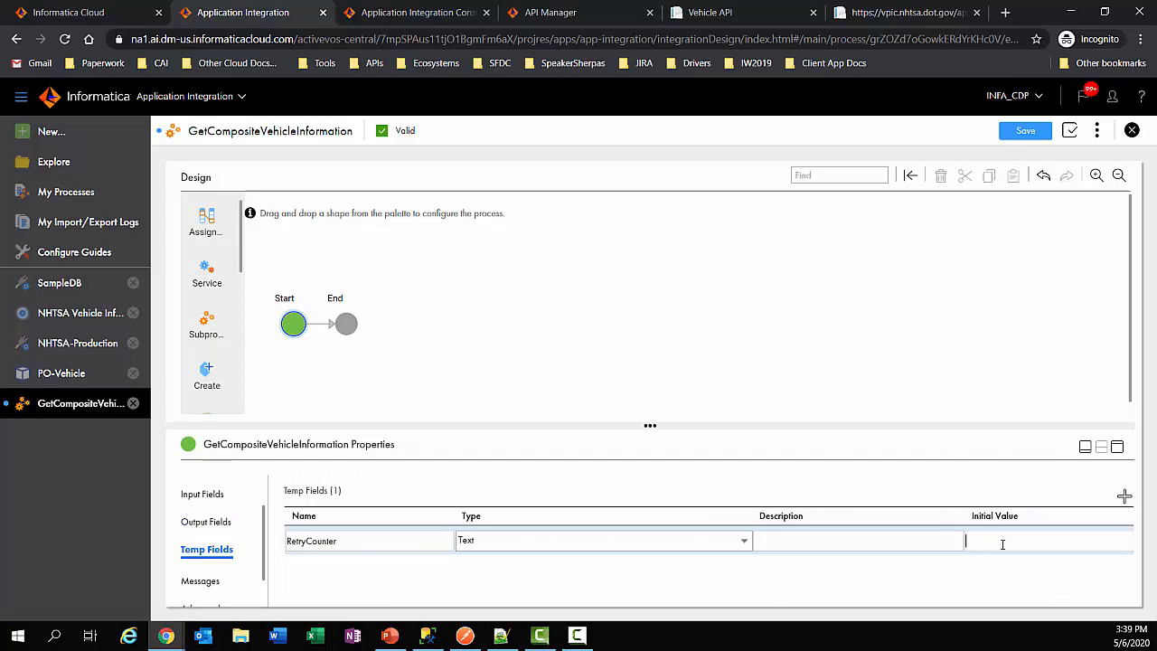
text(1)
key(Return)
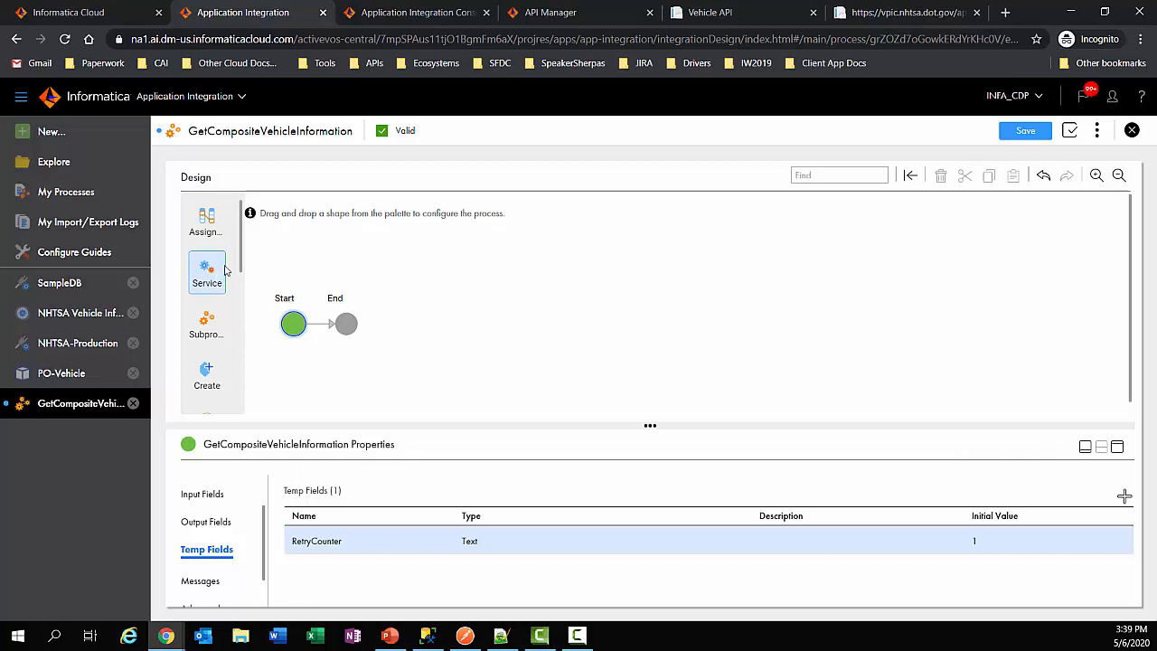
- Place a Service step between Start and End with Service Type Connection
drag(226, 270, 318, 328)
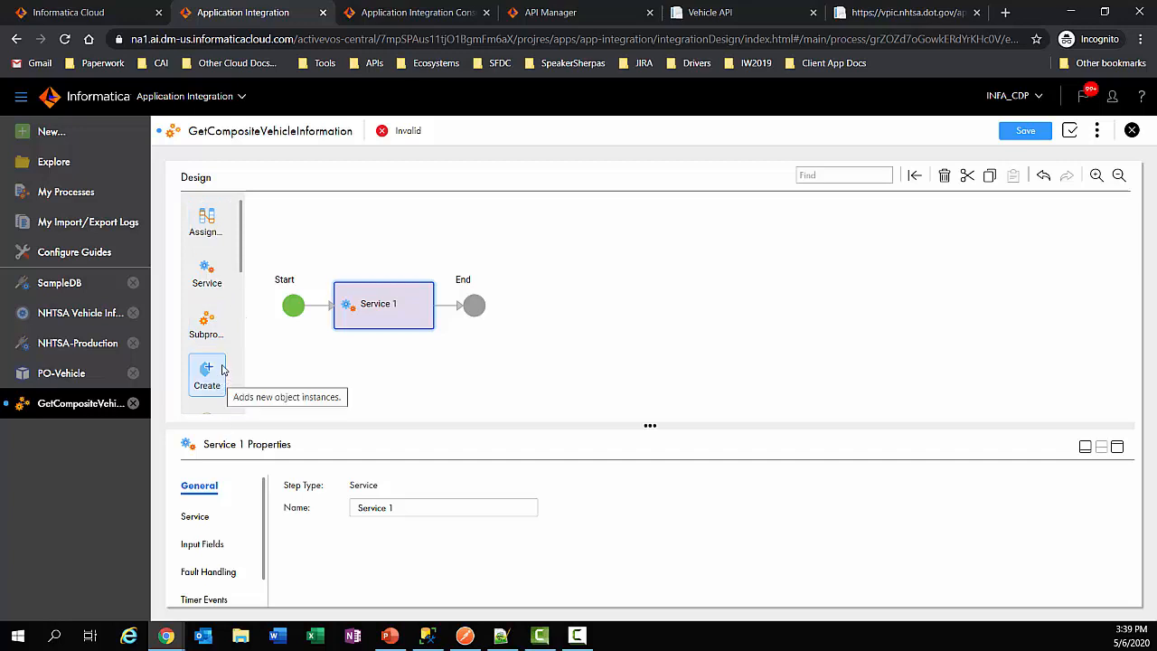
scroll(226, 348, down, 1)
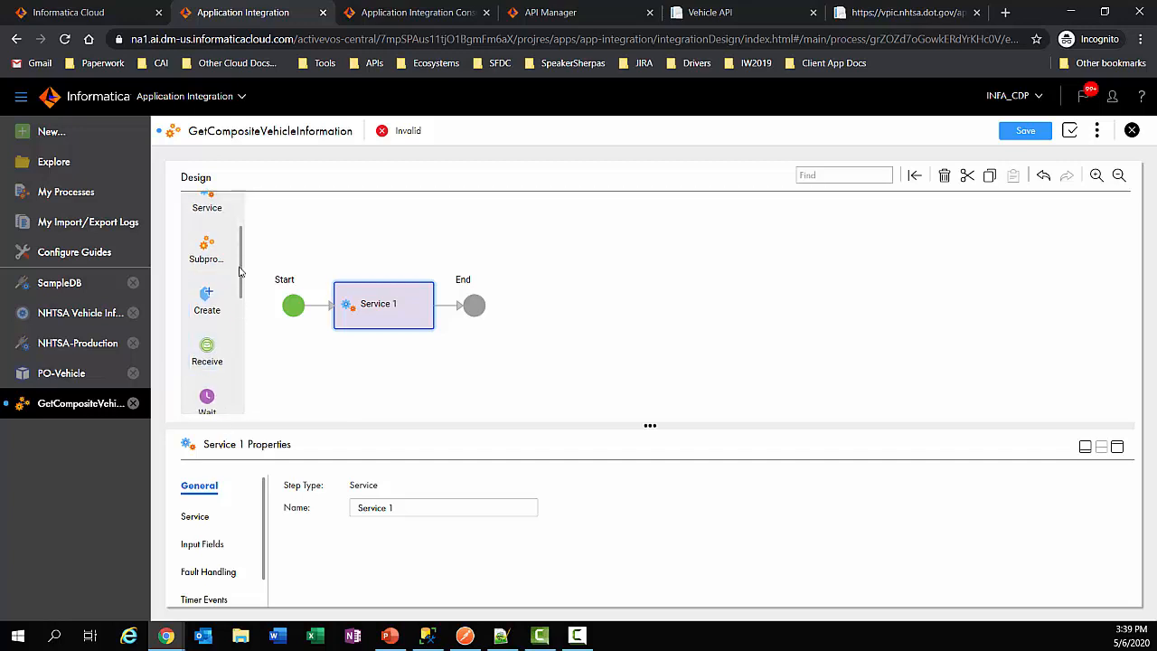
scroll(244, 253, up, 1)
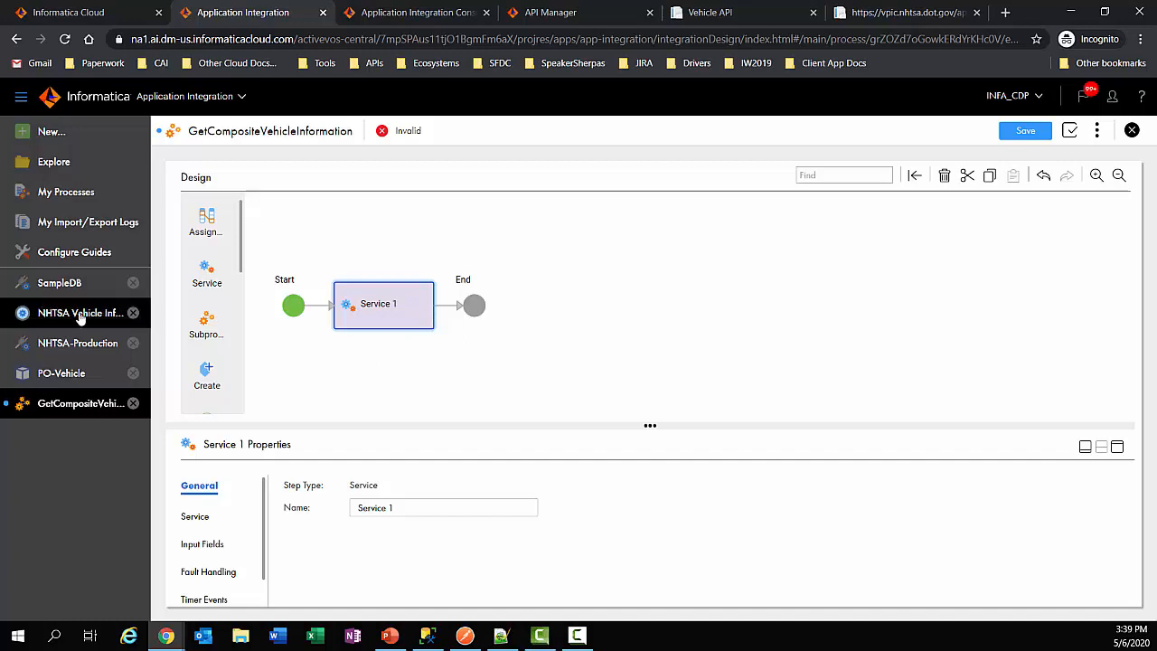
click(197, 518)
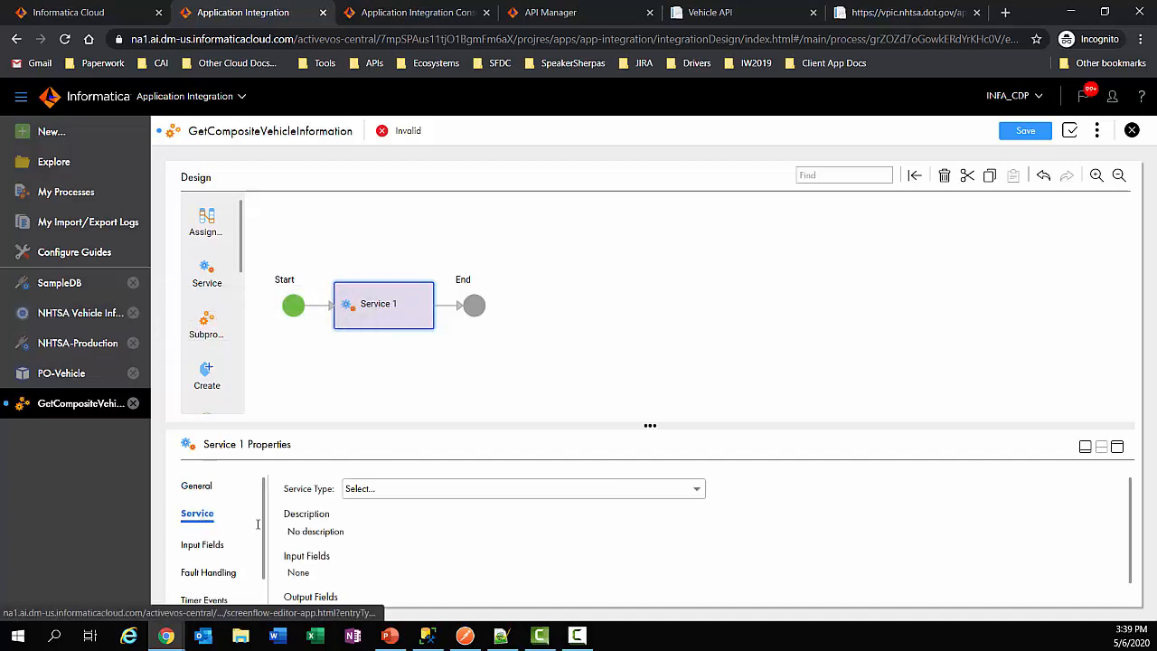
click(414, 489)
click(371, 344)
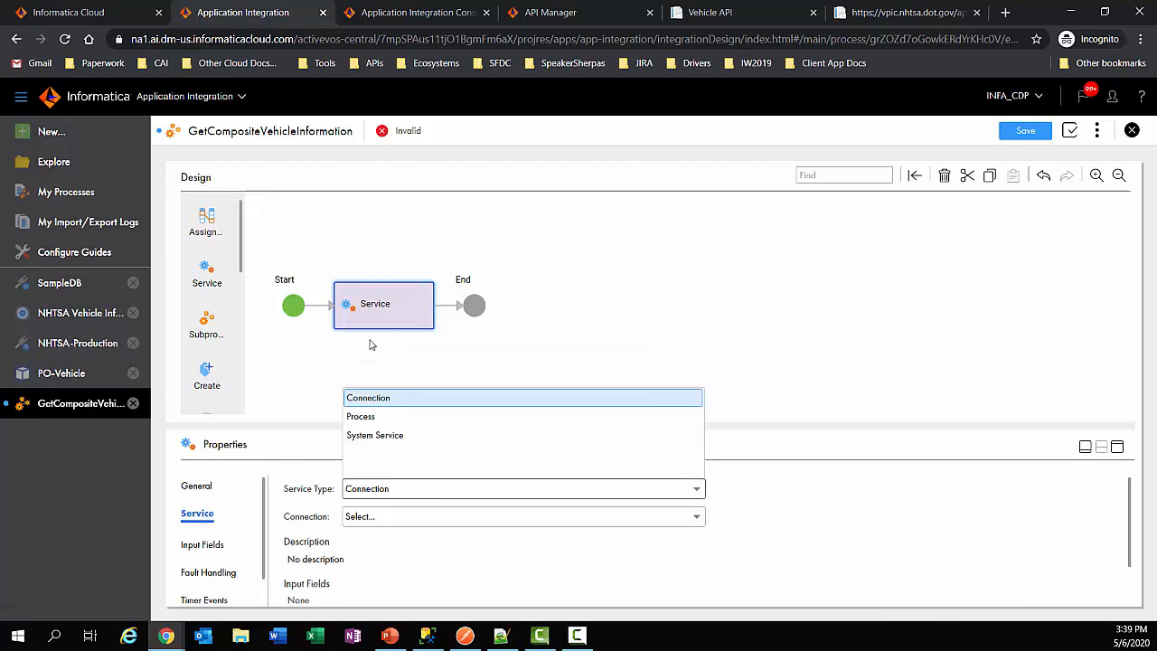
- Choose the NHTSA-Production connection and Get Vehicle by VIN action, then maximize the properties
click(406, 520)
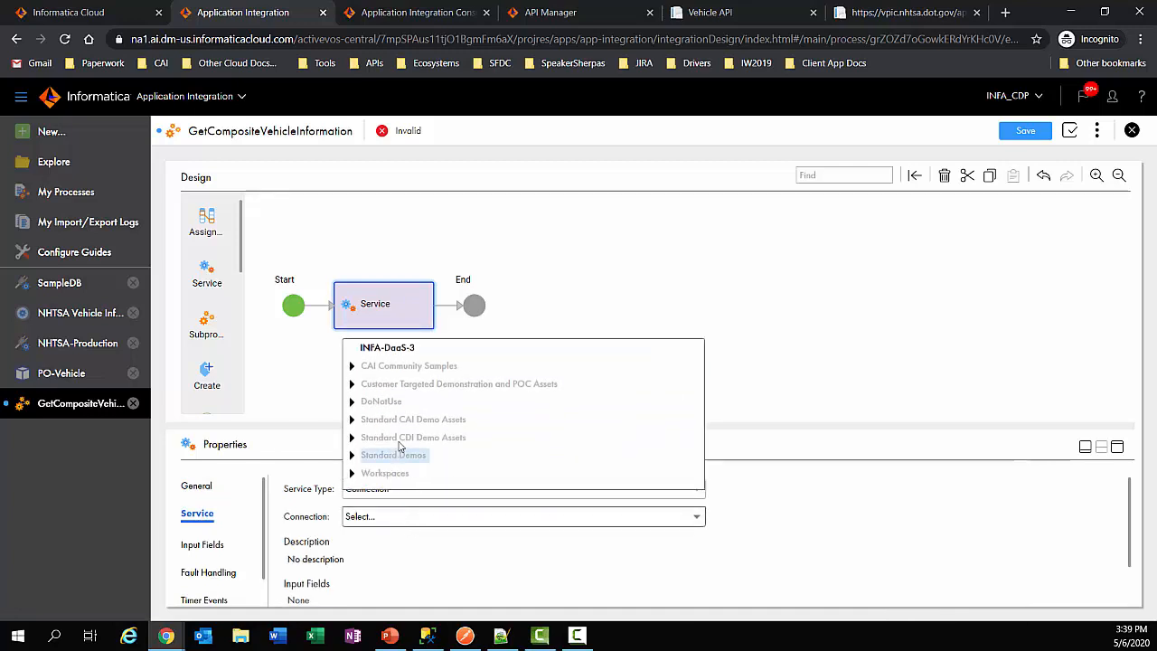
click(353, 366)
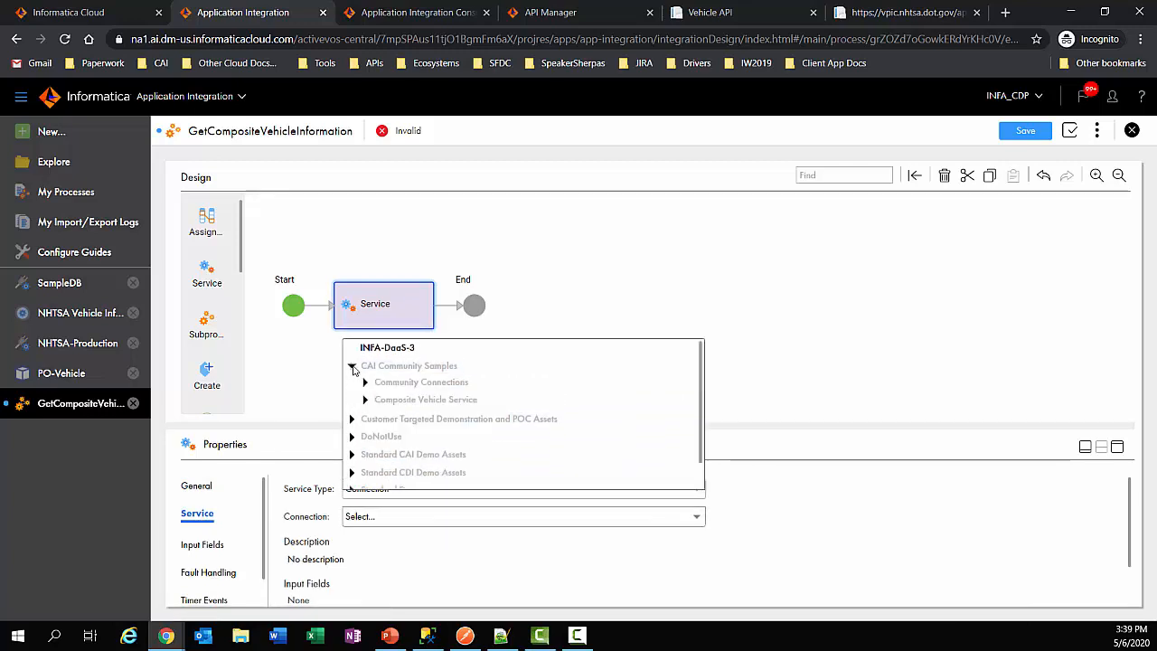
click(365, 400)
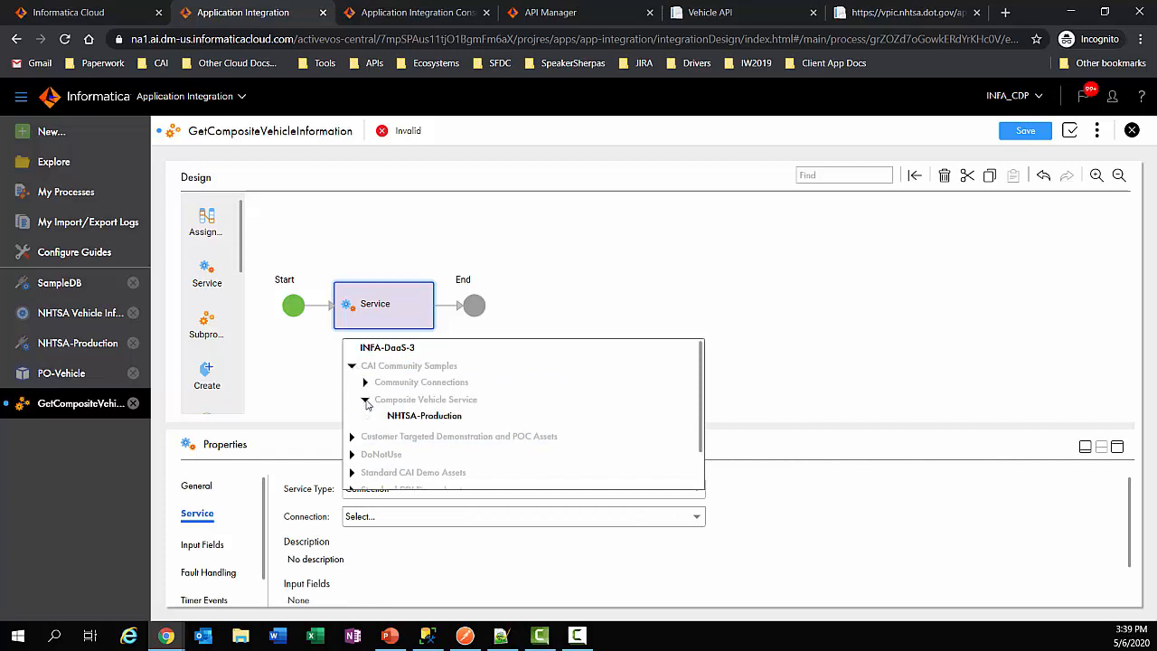
click(439, 417)
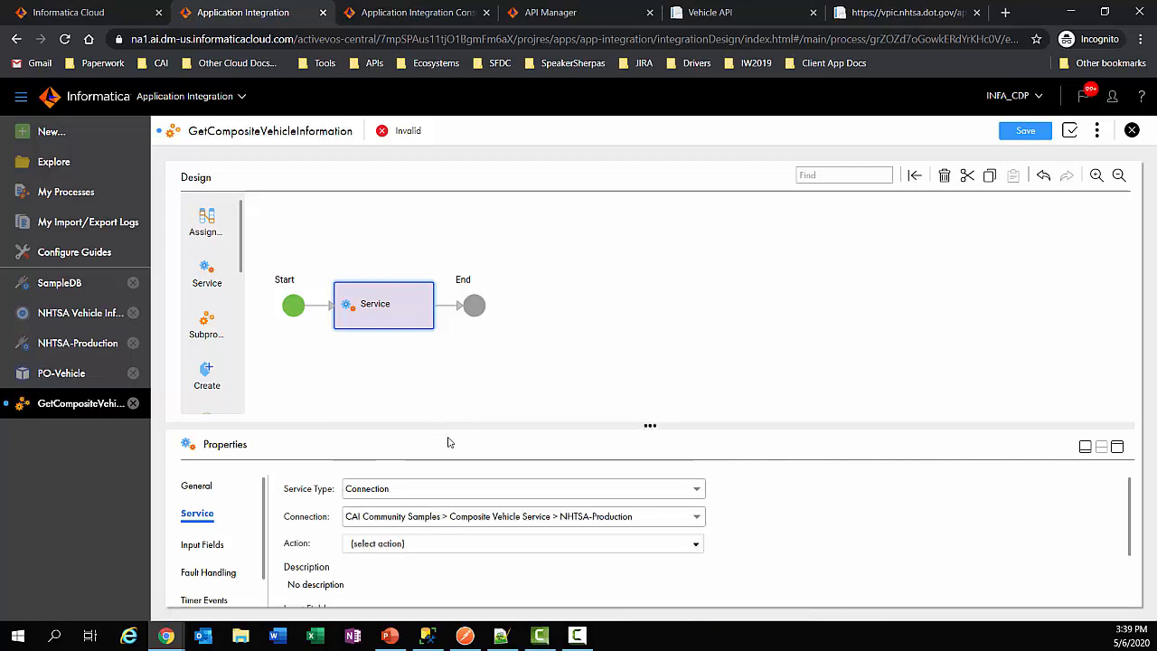
click(638, 545)
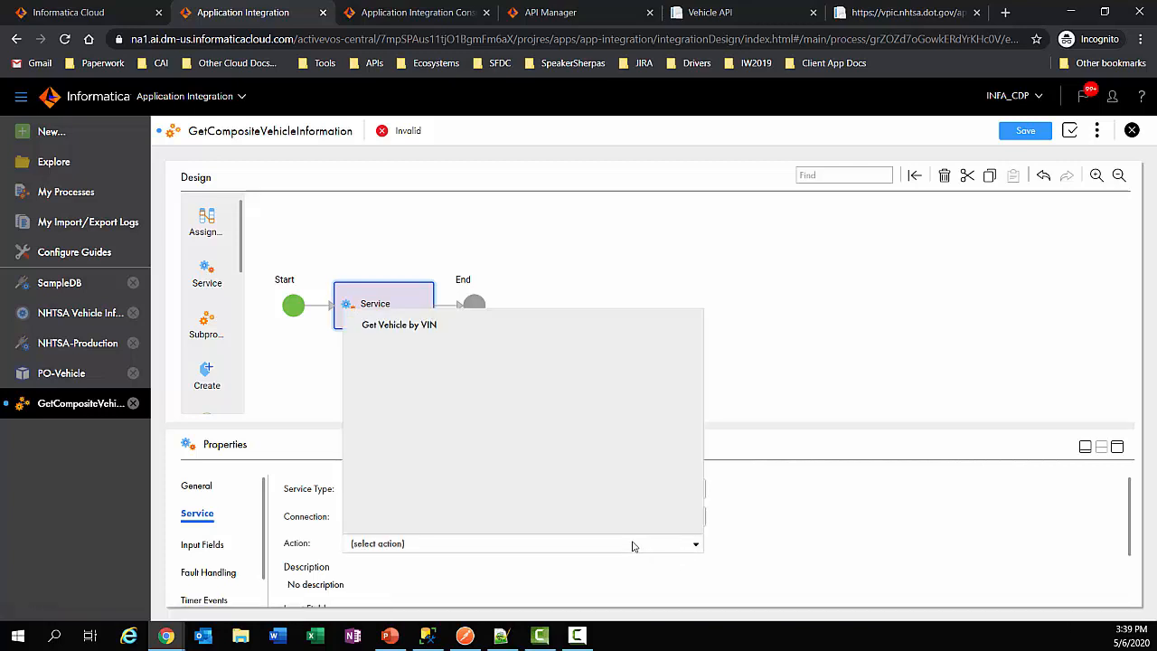
click(418, 327)
scroll(759, 540, down, 2)
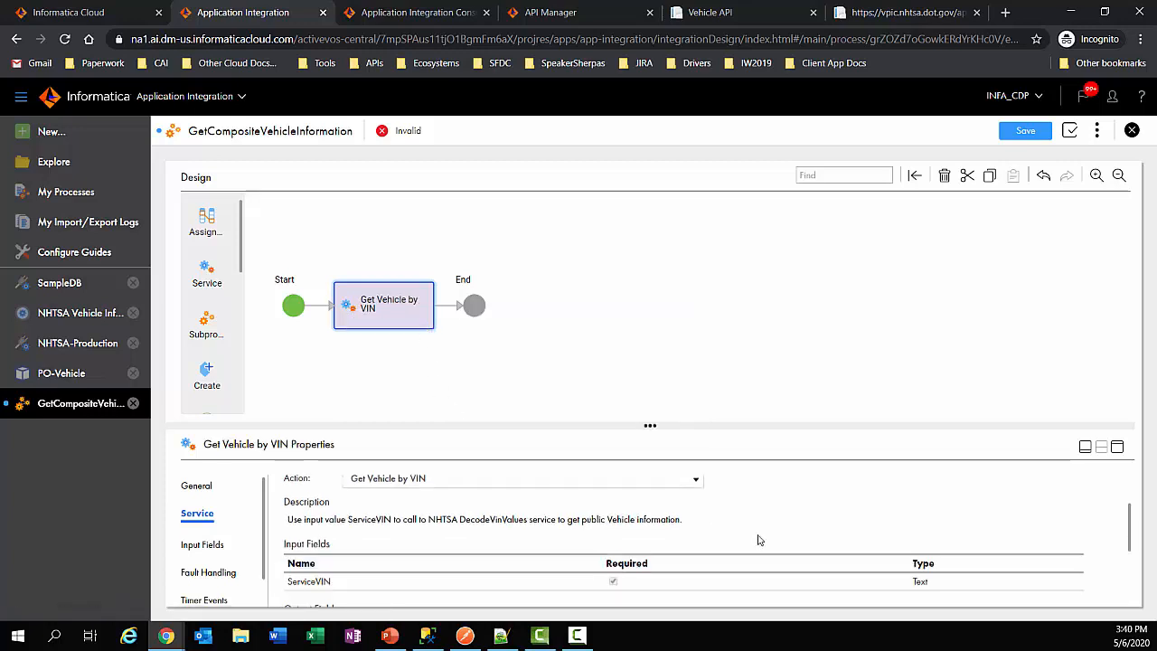
click(1117, 449)
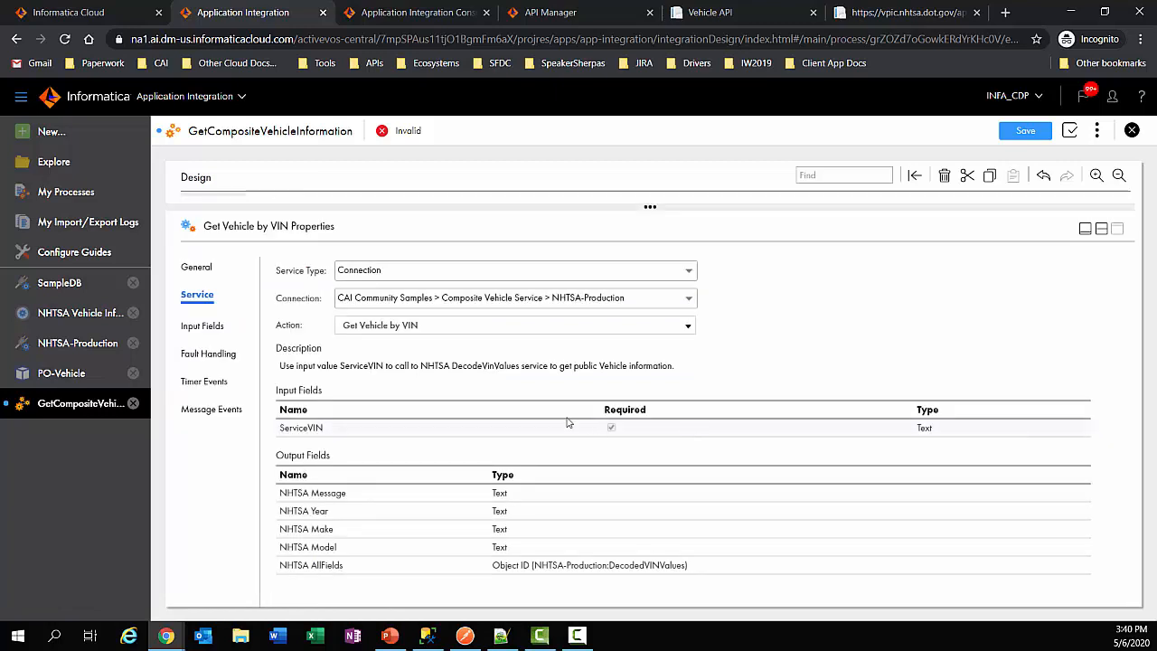
- Map the step's ServiceVIN input to the inVIN process field and restore the split canvas
drag(279, 433, 371, 425)
drag(279, 493, 707, 571)
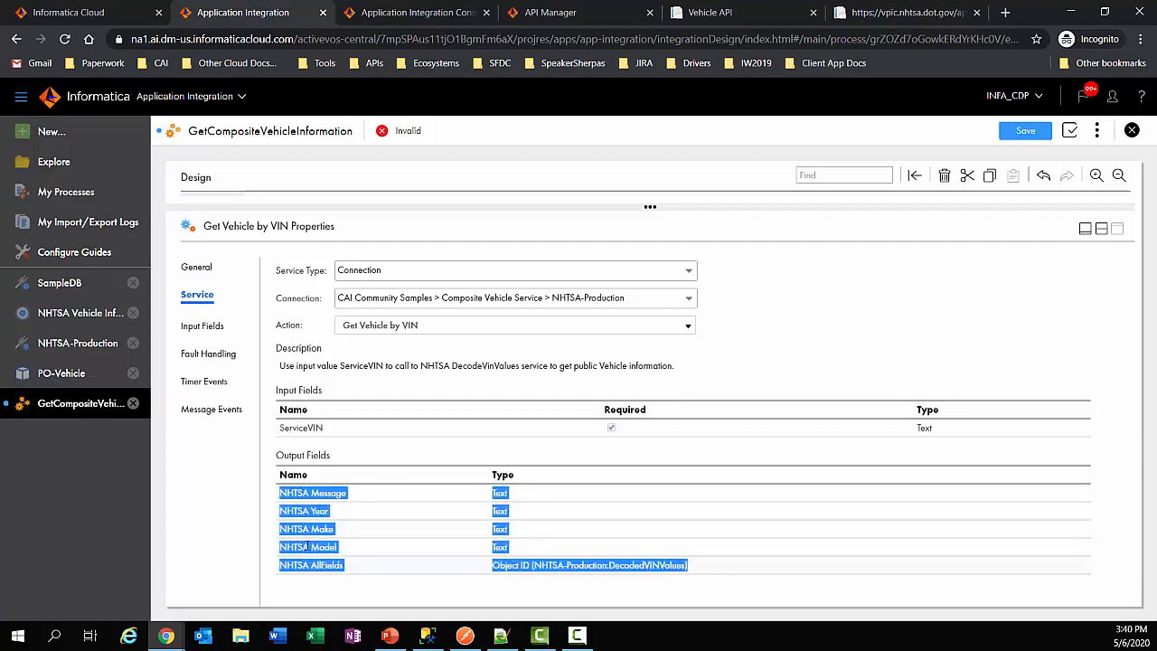
click(343, 516)
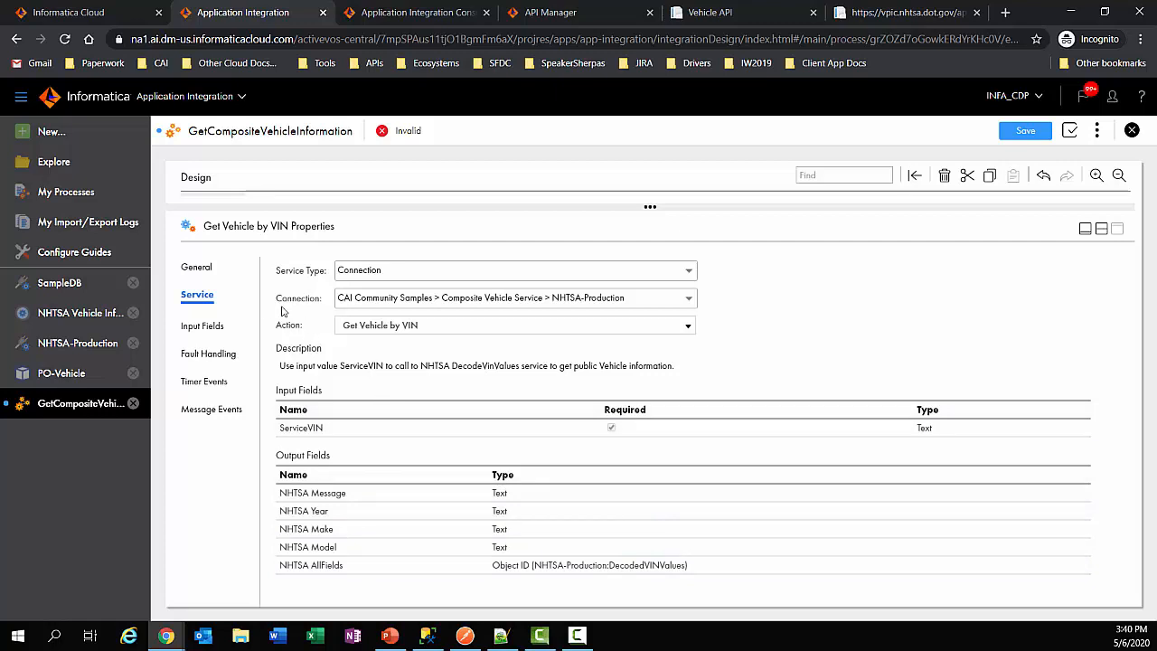
click(202, 326)
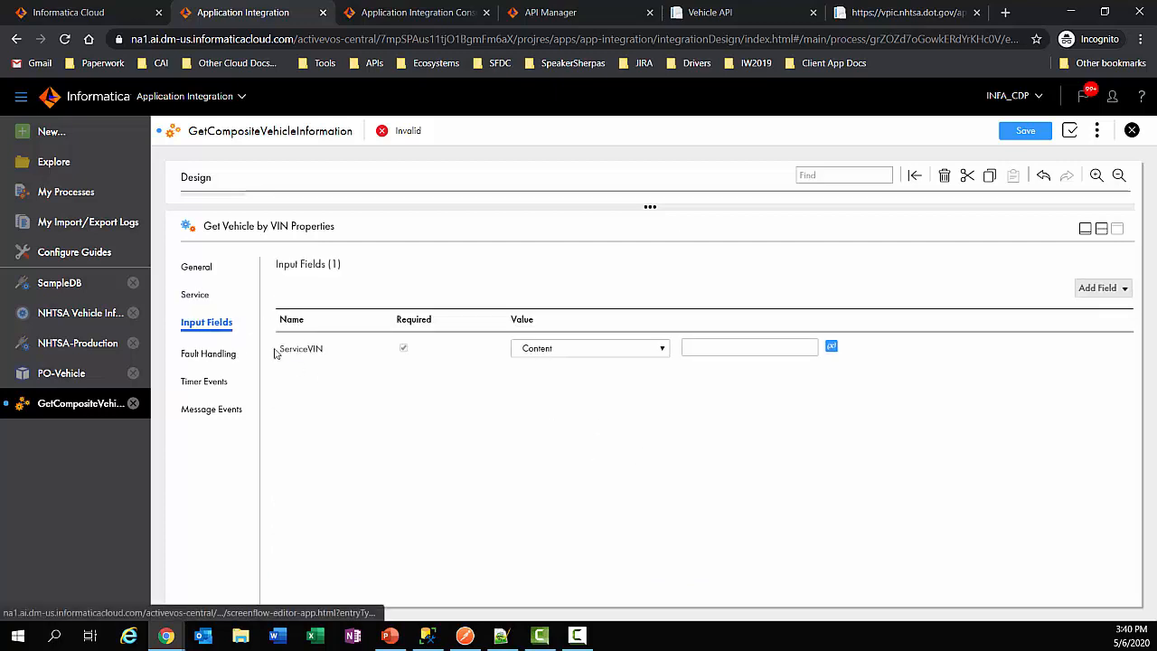
click(665, 352)
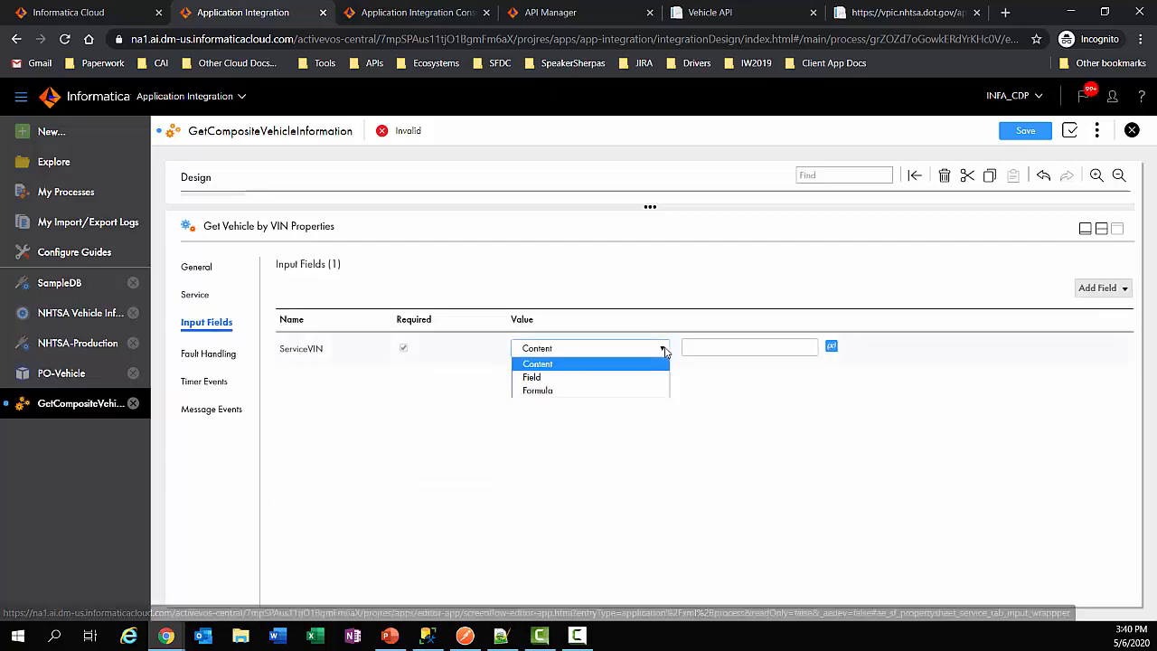
click(543, 378)
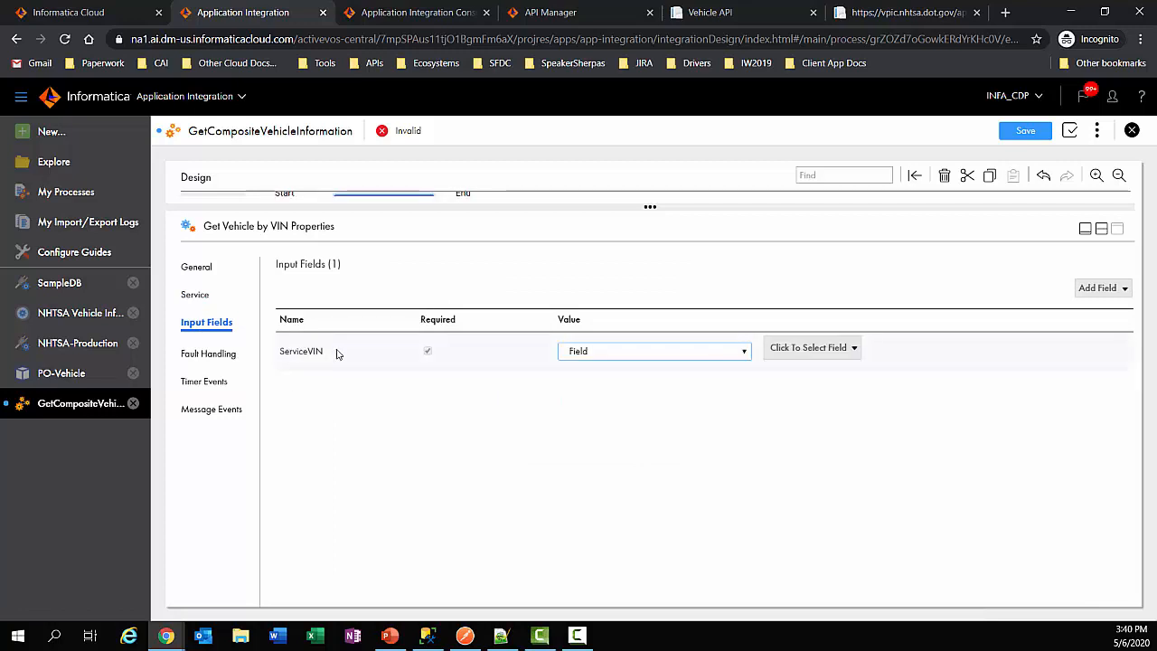
click(811, 350)
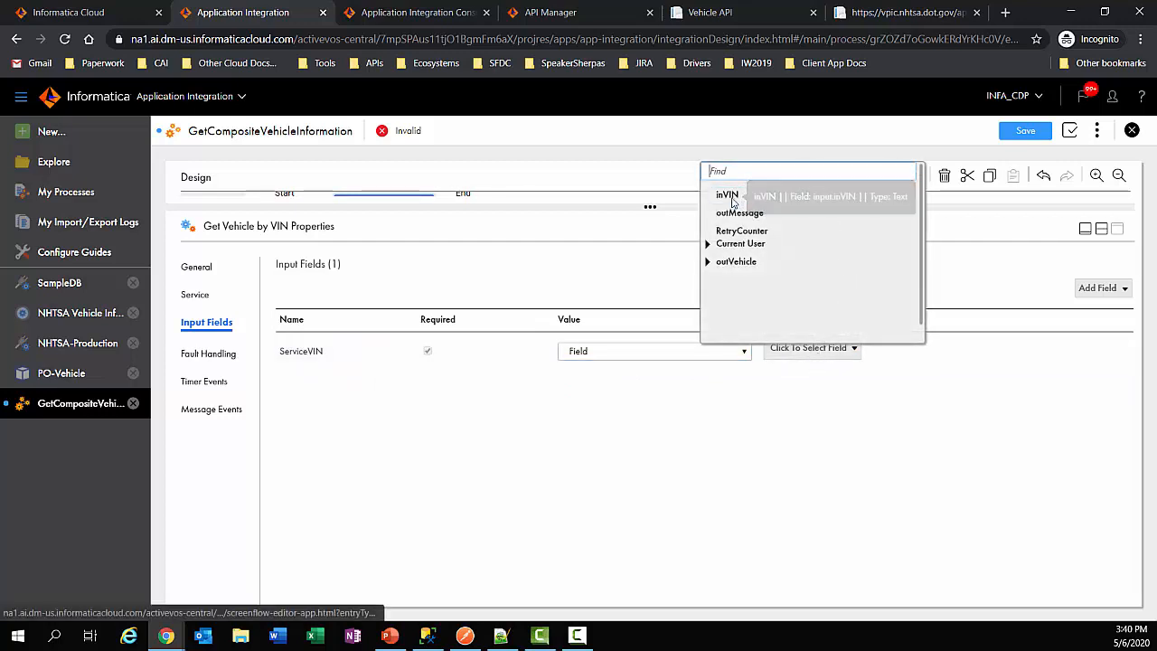
click(728, 197)
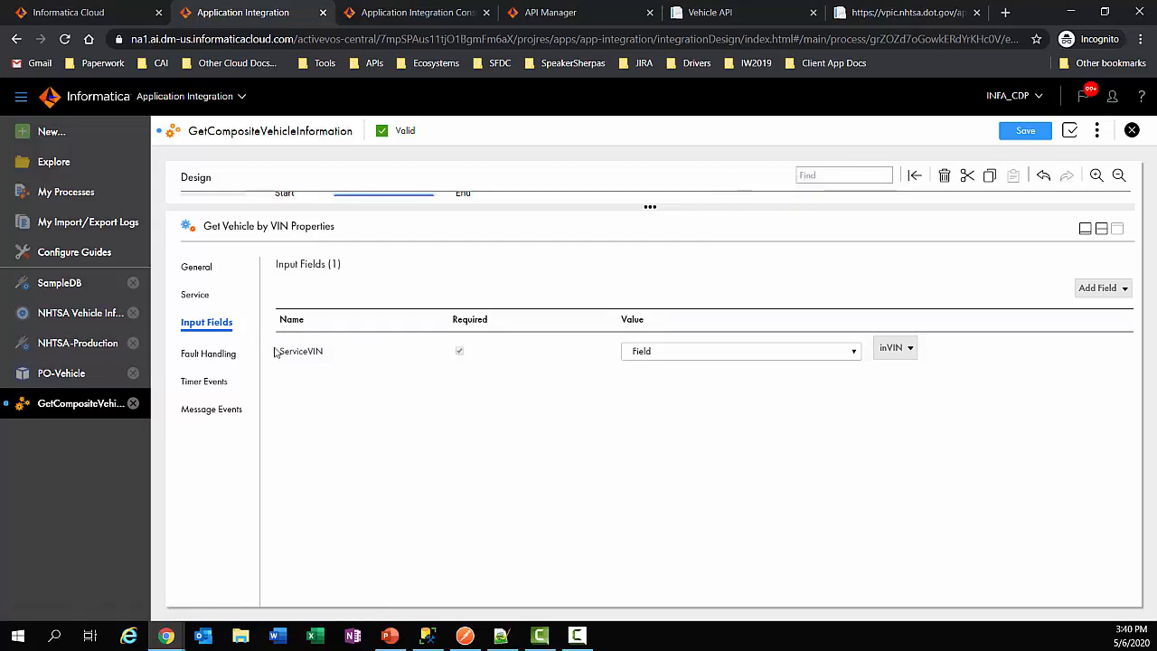
click(1101, 230)
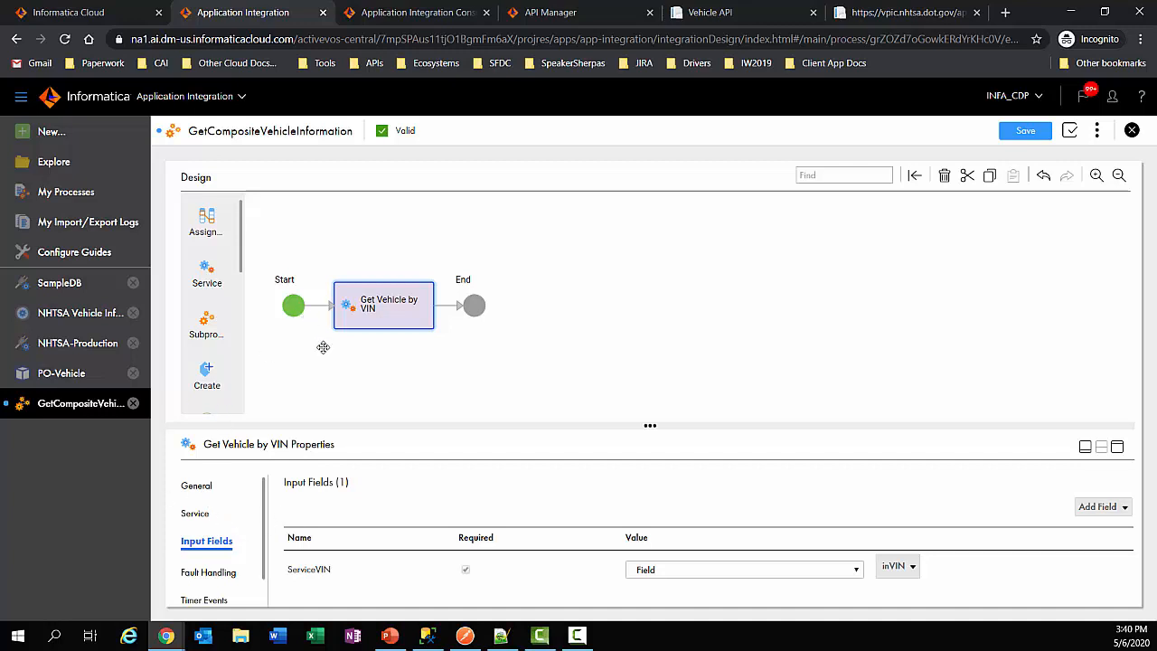
- Enable Catch faults on Get Vehicle by VIN, keeping faultInfo as the fault field
click(226, 573)
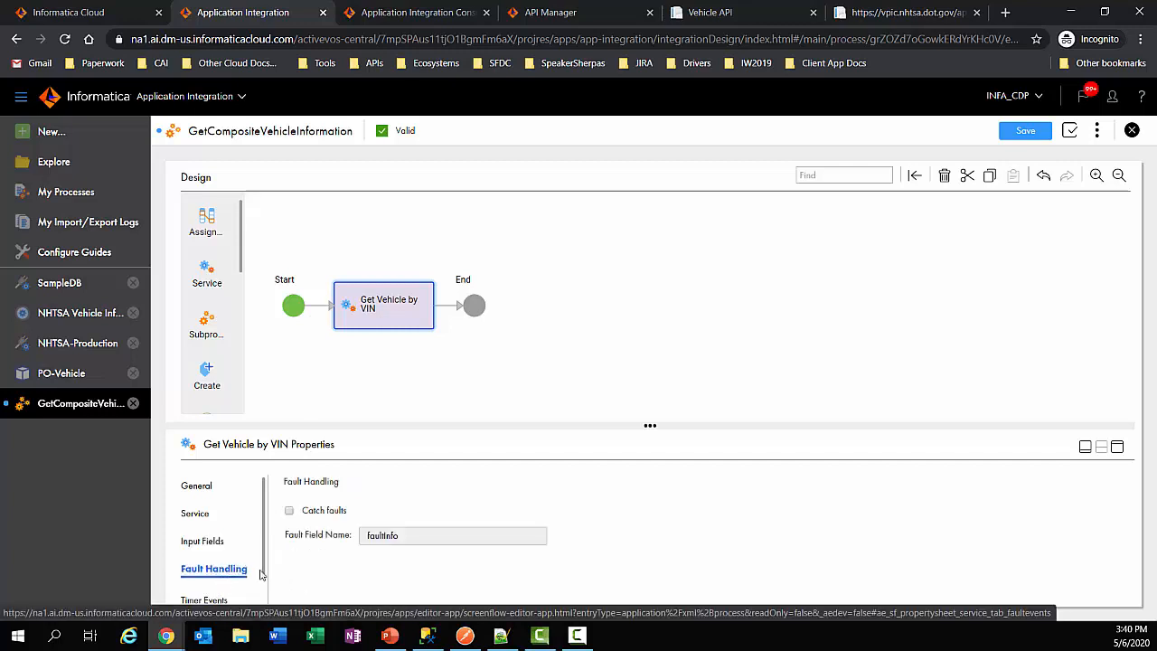
click(289, 512)
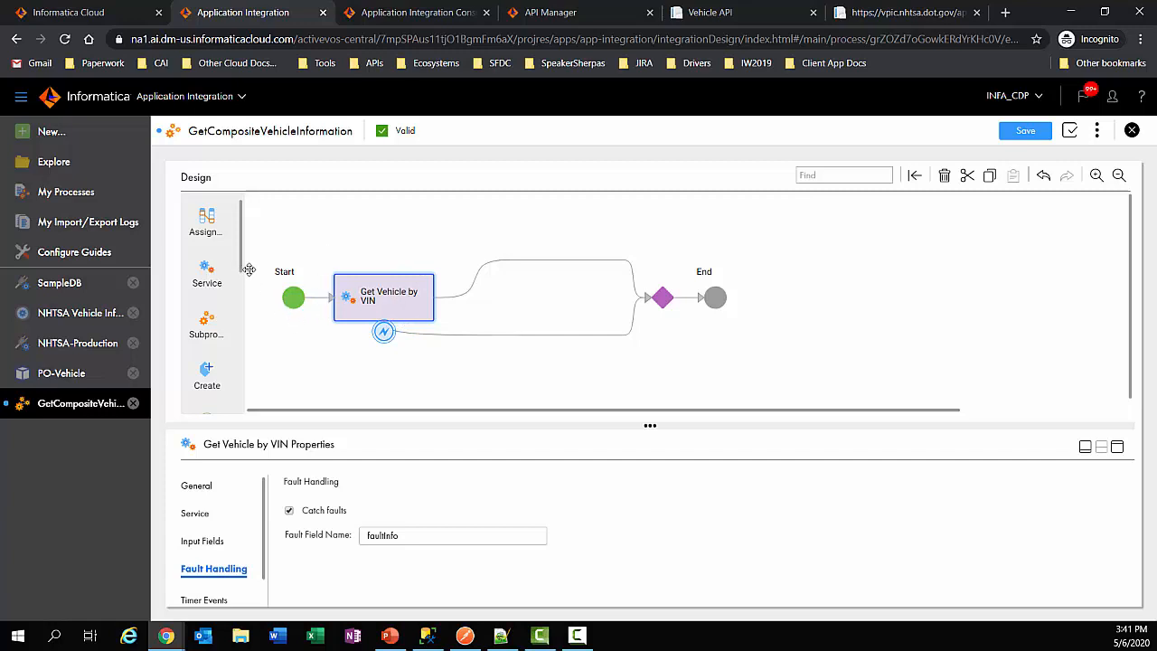
- Add a decision on the fault path and name it 'Check Retry Count < 4'
drag(243, 256, 257, 376)
drag(210, 330, 578, 343)
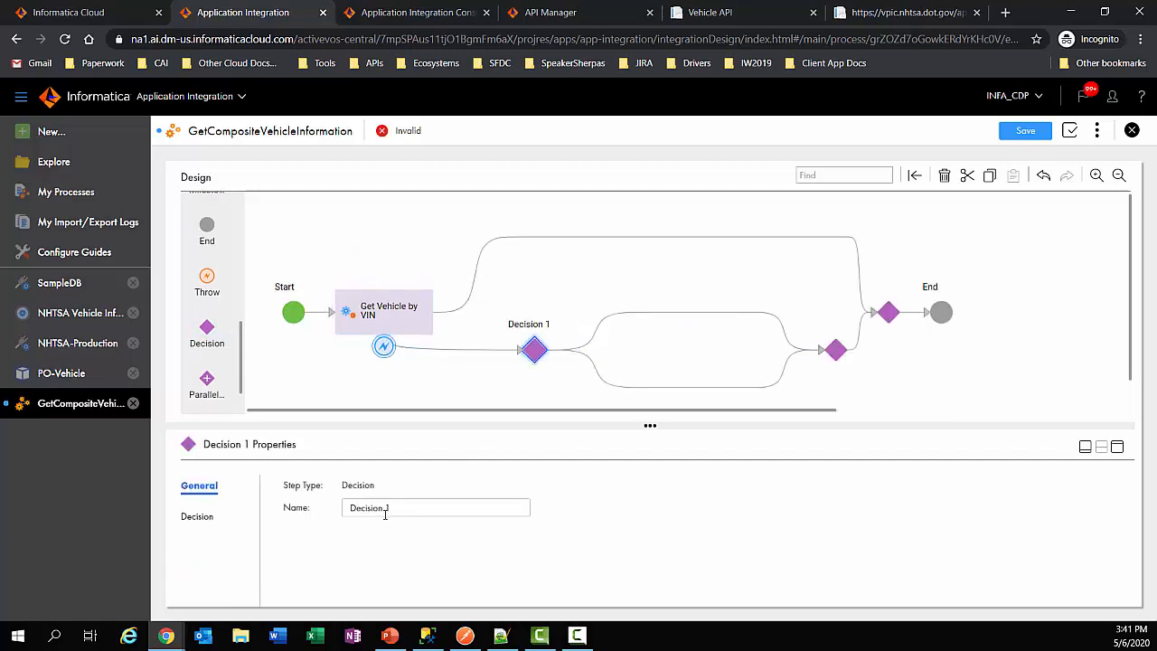
drag(438, 510, 310, 486)
text(Check Retry Count)
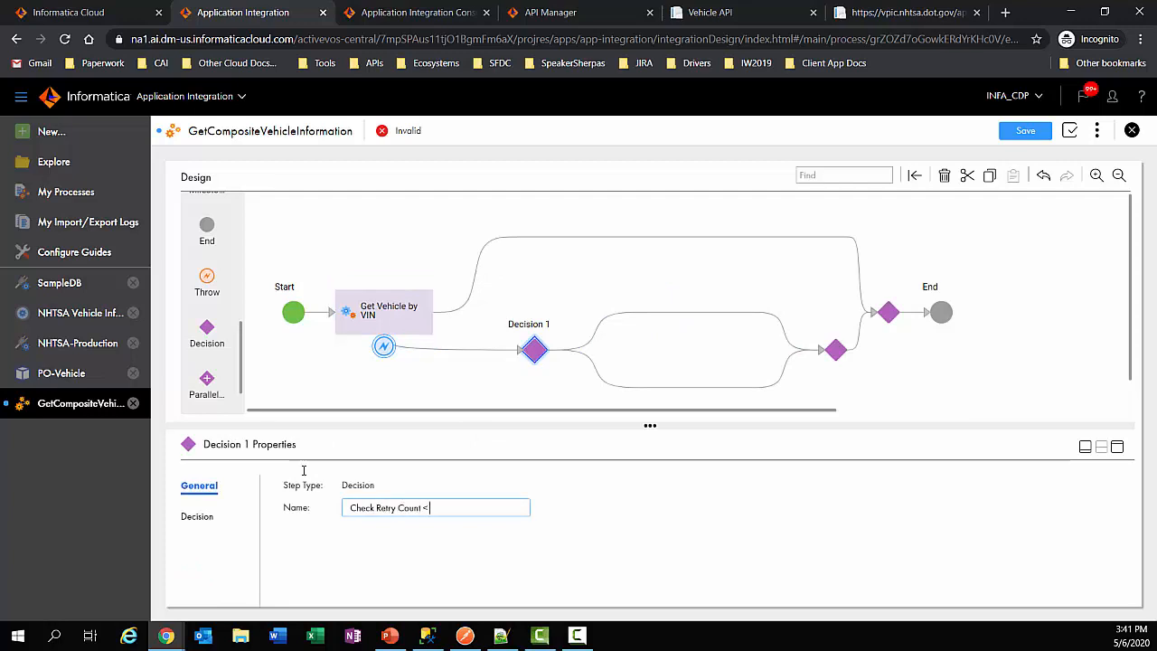
text(< 4)
- Make the decision test the RetryCounter field, then begin editing the RetryCounter temp field
click(200, 513)
click(414, 490)
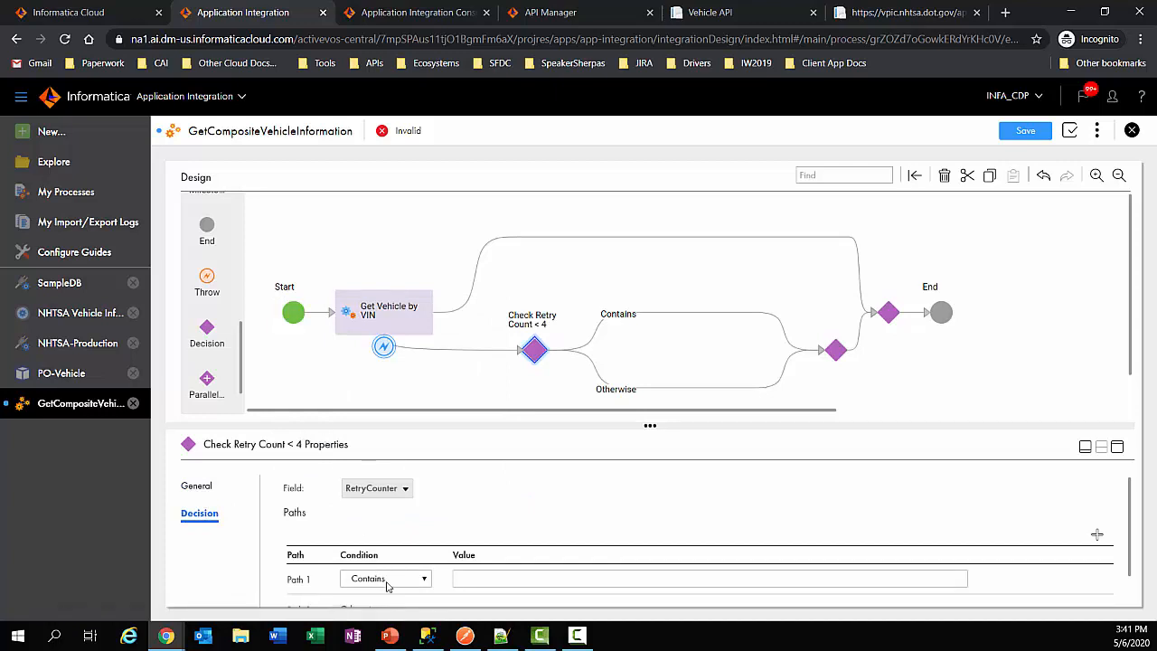
click(425, 579)
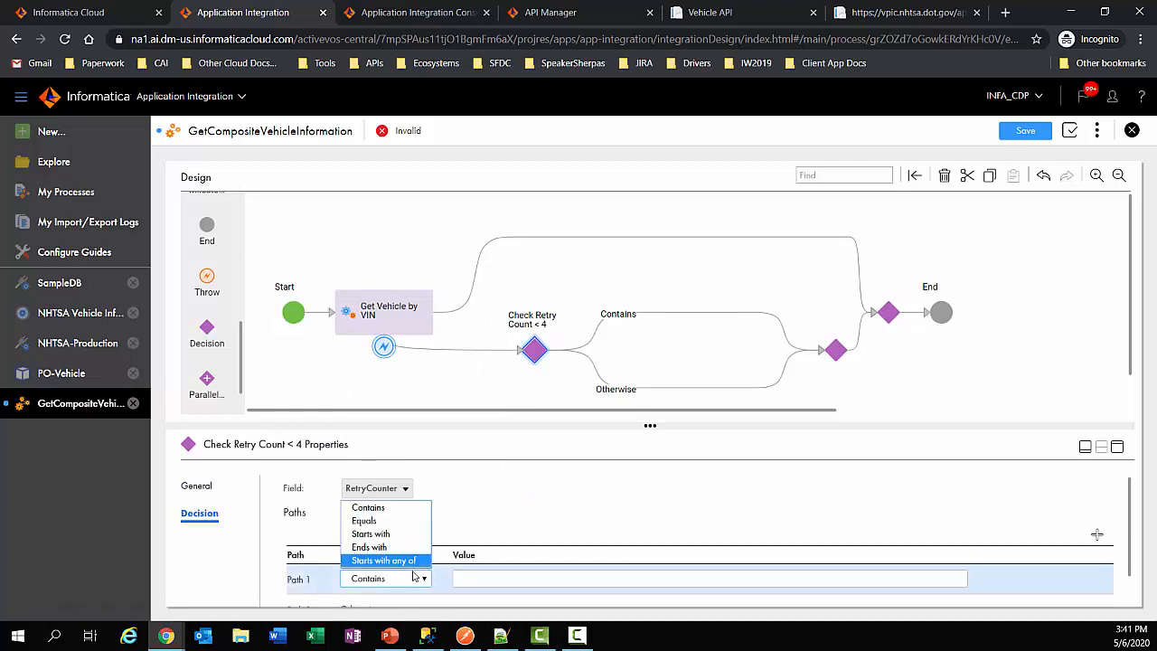
click(484, 517)
click(293, 312)
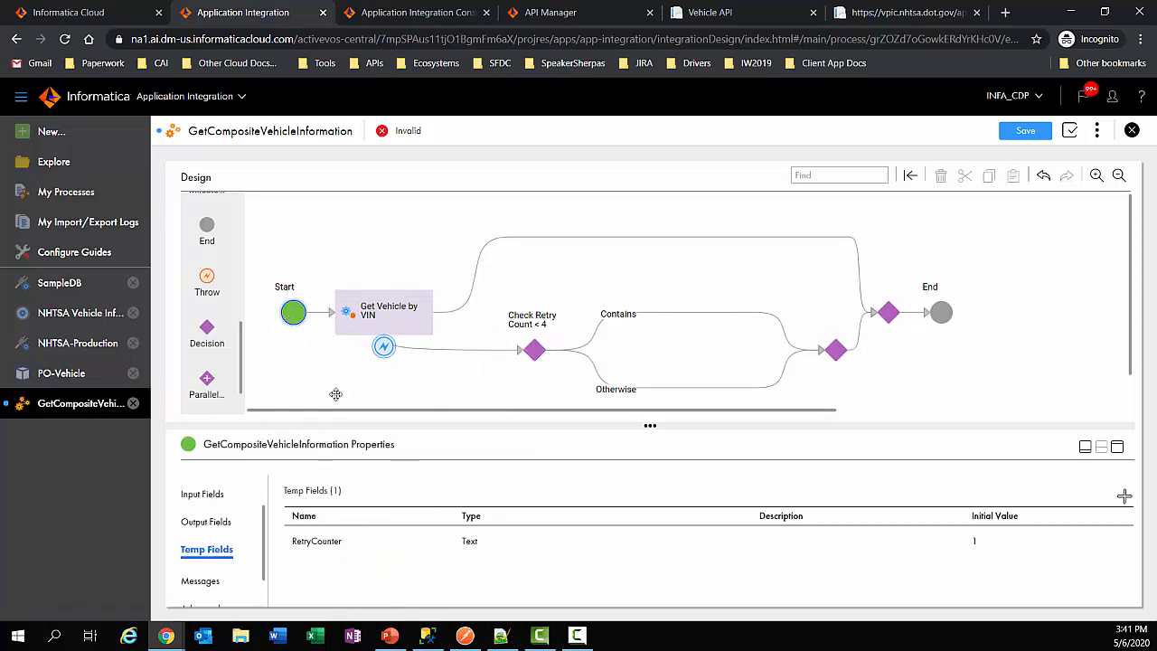
click(497, 540)
- Change the RetryCounter temp field's type to Integer
click(496, 540)
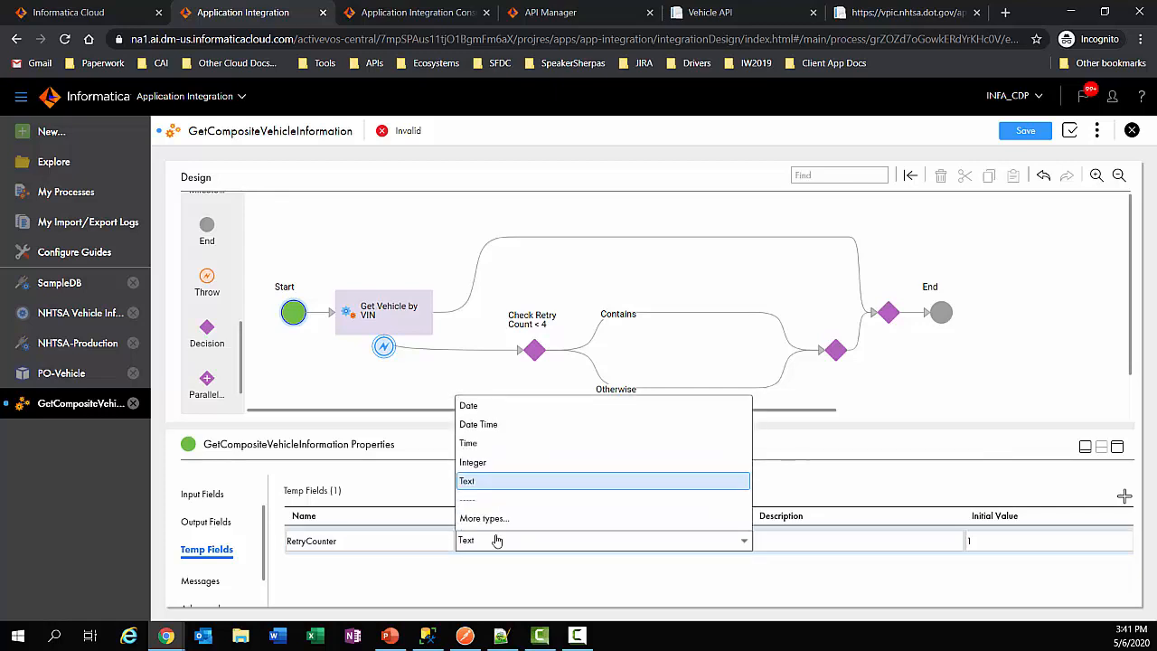
click(488, 461)
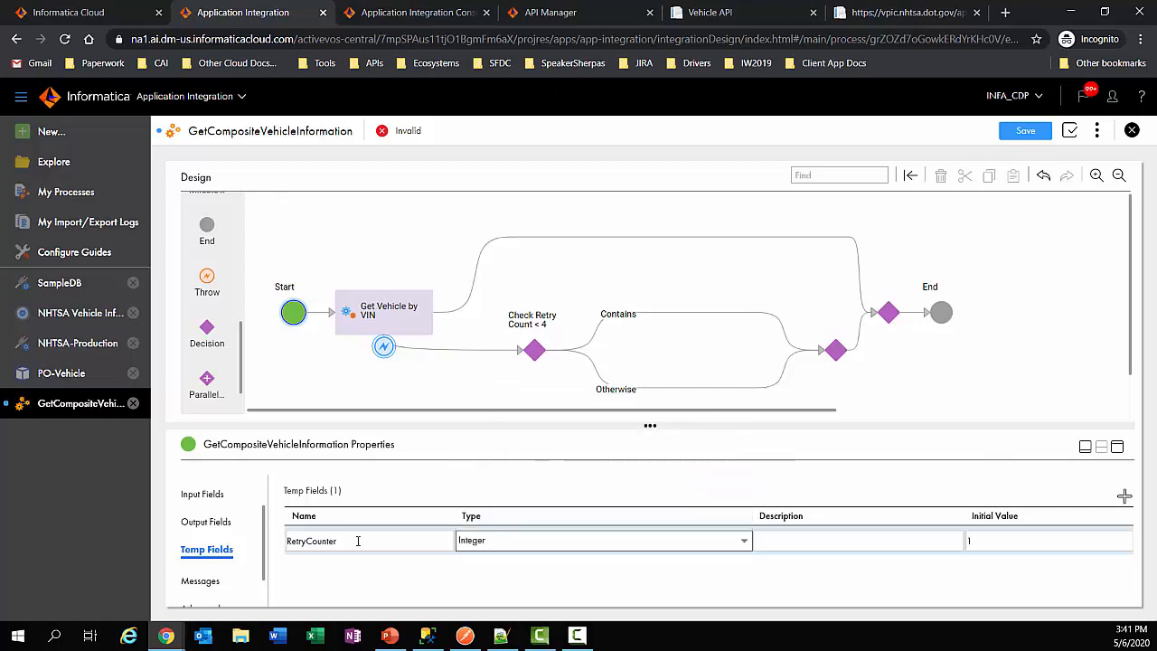
click(493, 559)
- Set the decision's first path condition to RetryCounter Less than 4
click(533, 350)
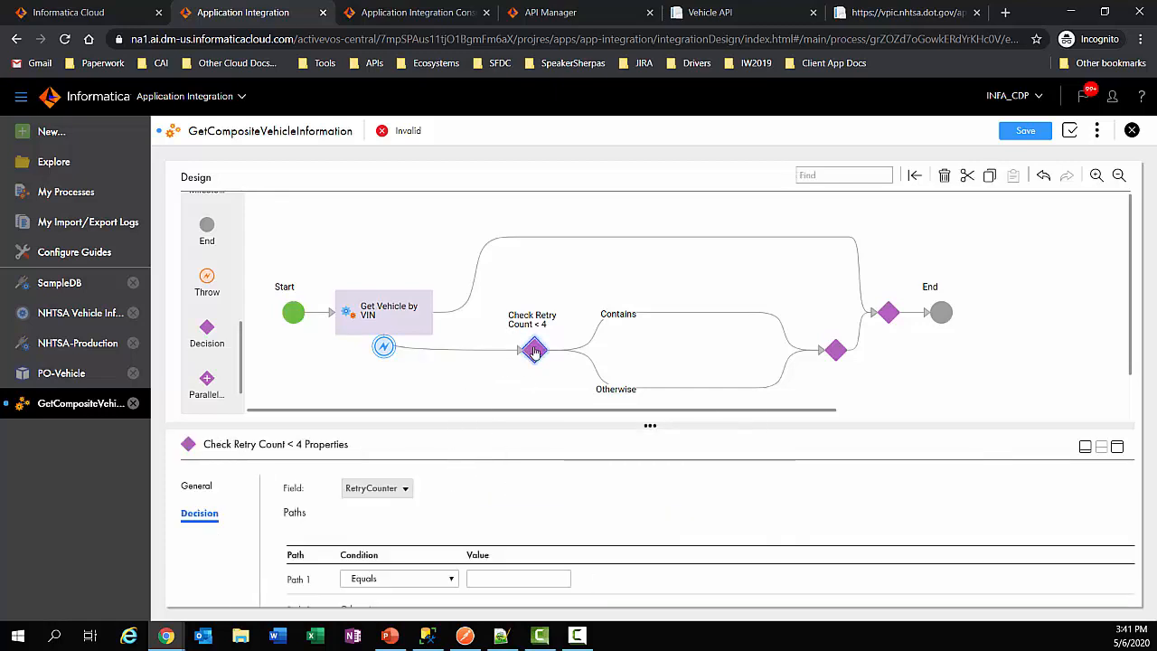
click(449, 580)
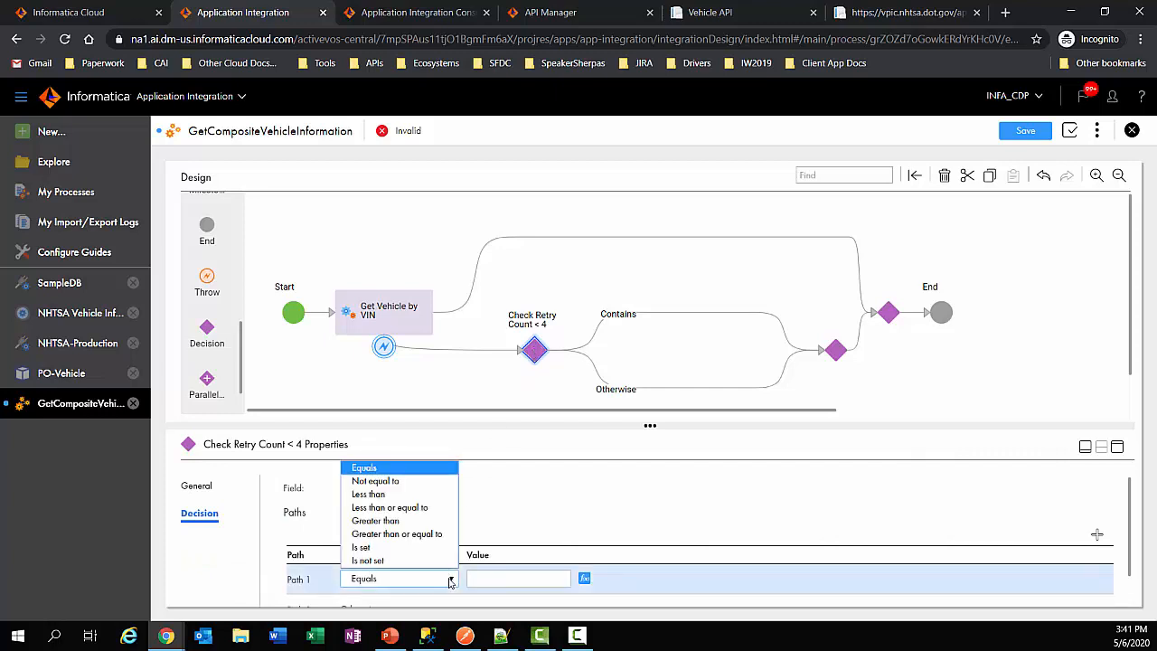
click(419, 508)
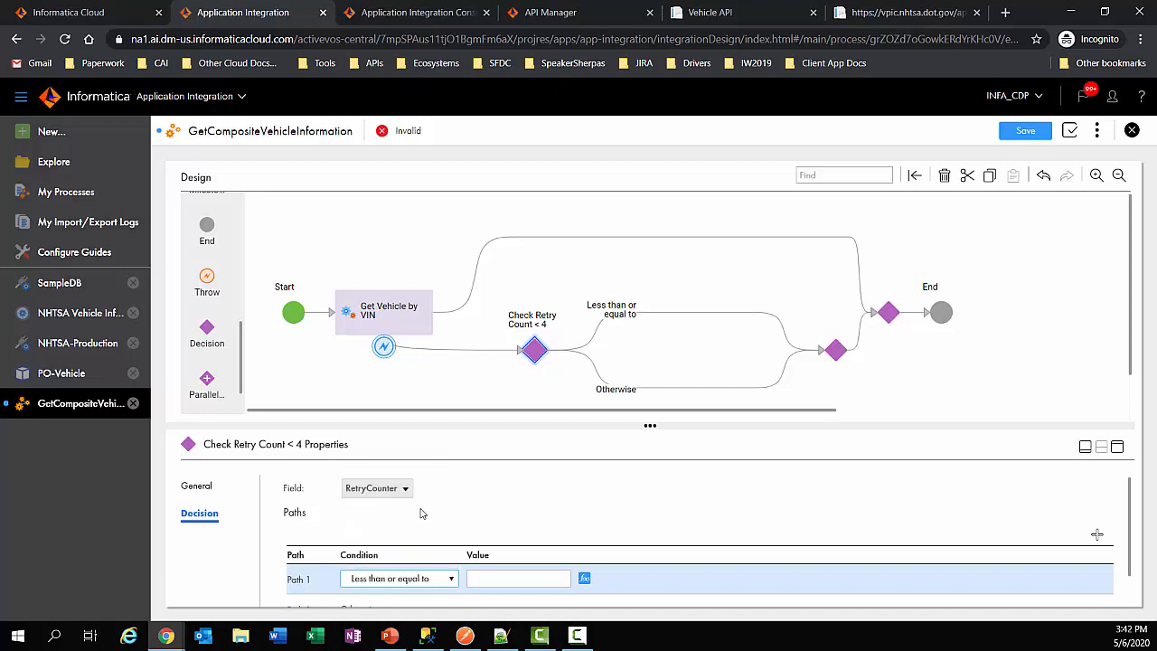
click(375, 579)
click(389, 496)
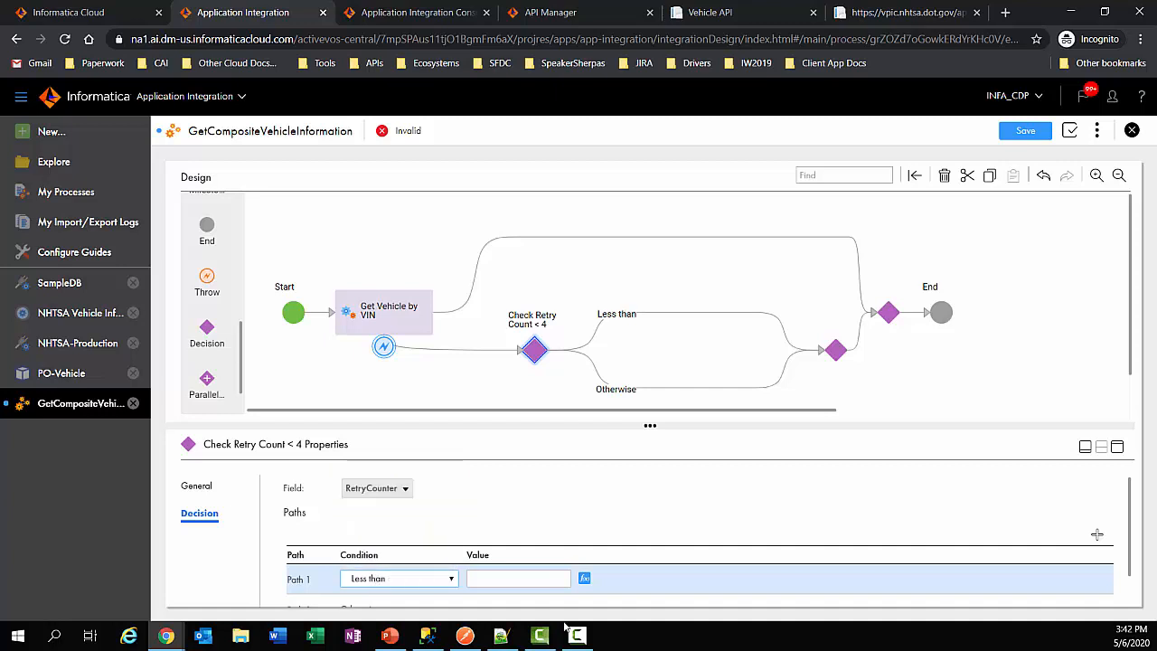
click(530, 579)
text(4)
click(608, 496)
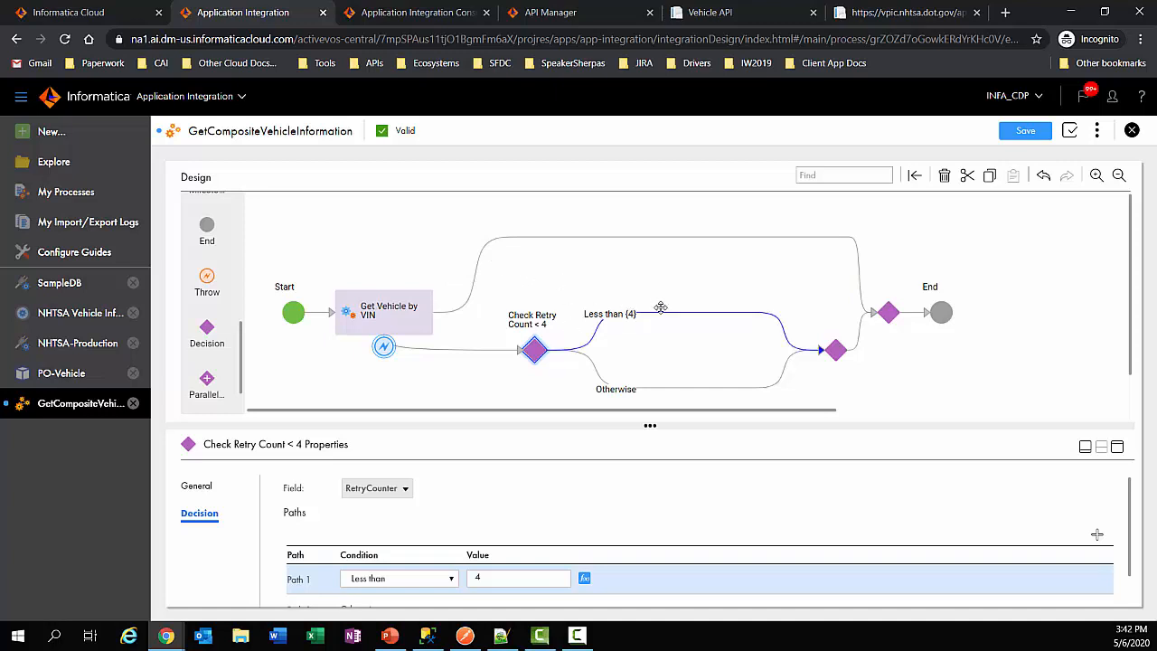
- Add a Wait step on the Less than (4) branch with a 10-second wait period
drag(241, 373, 243, 304)
drag(207, 240, 666, 314)
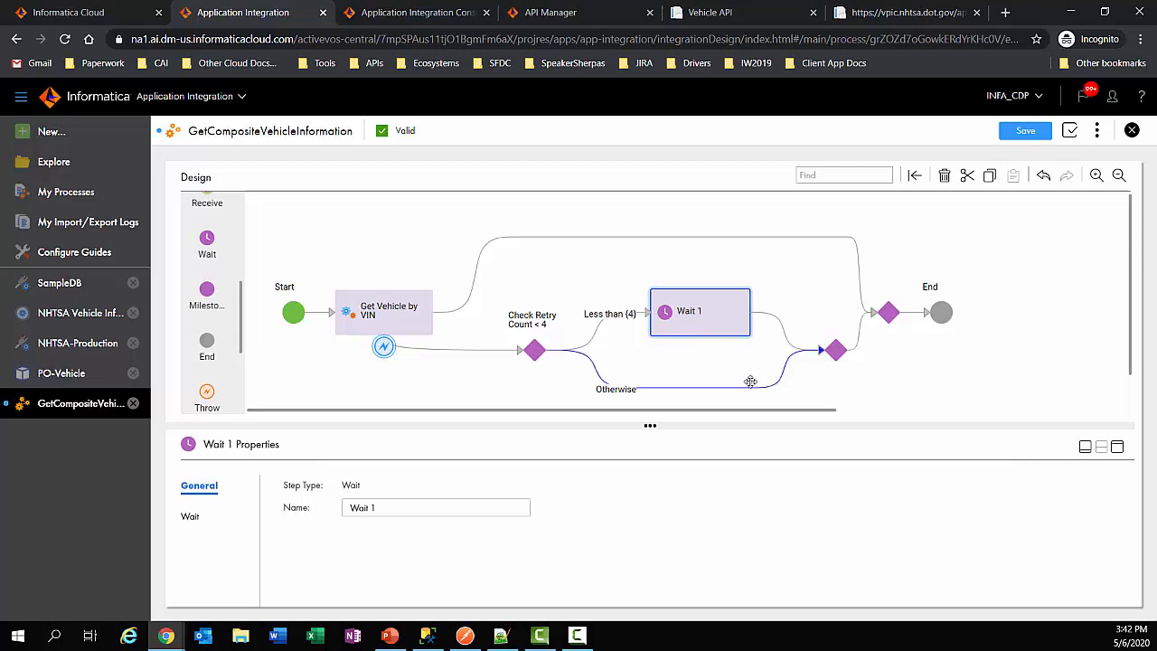
click(192, 514)
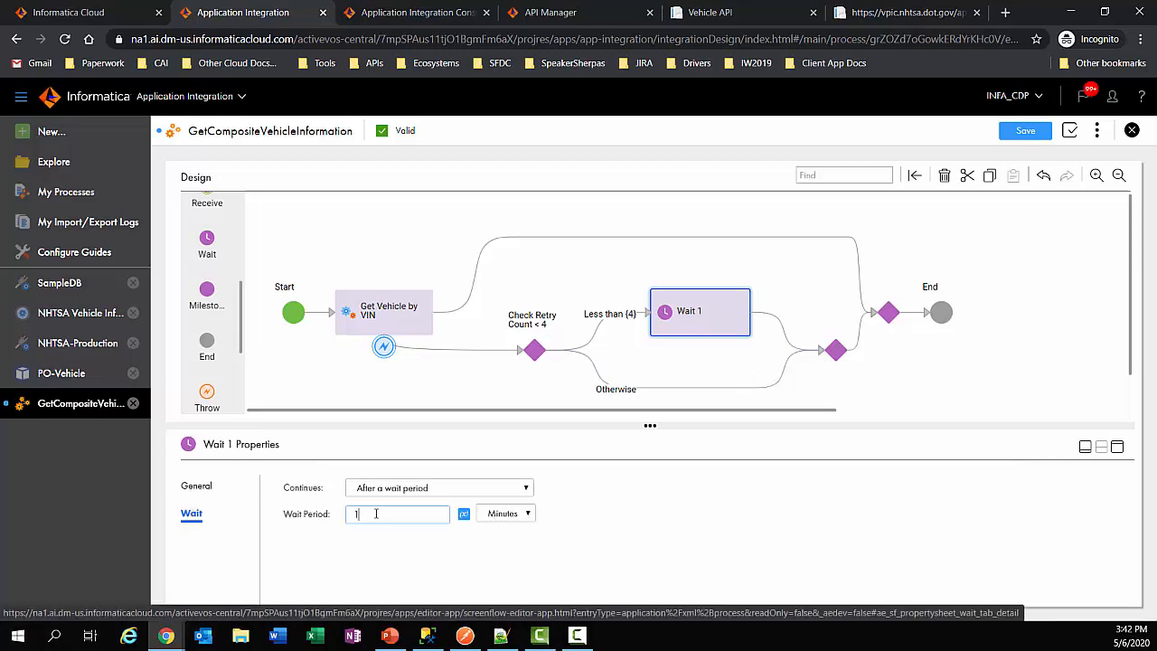
click(480, 517)
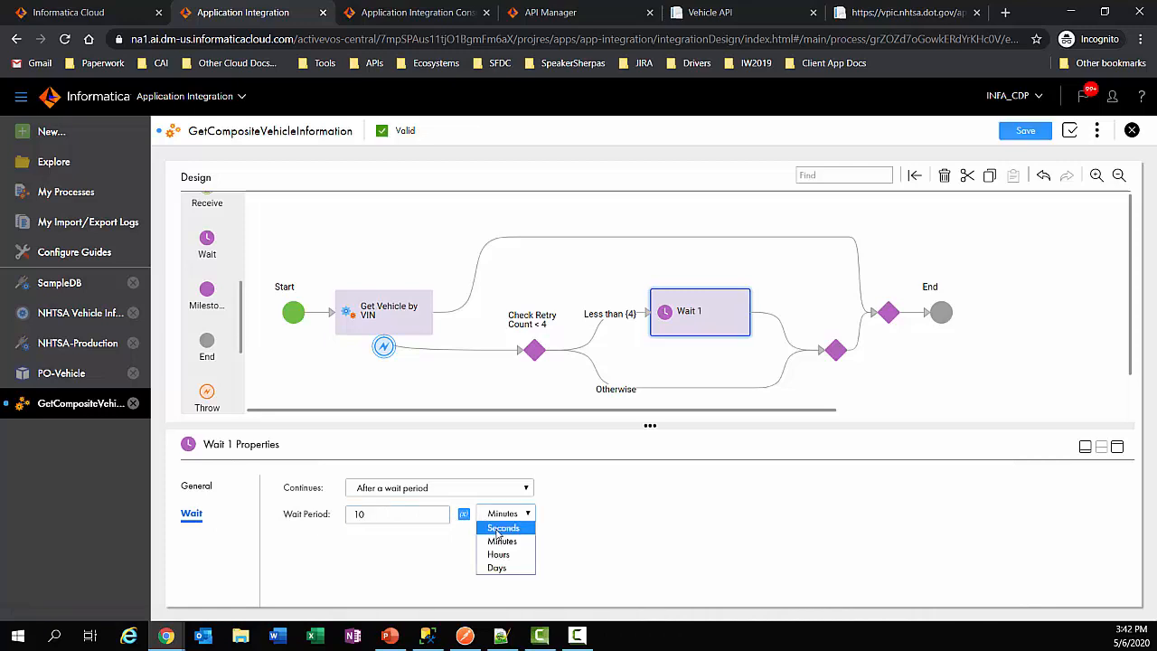
click(499, 528)
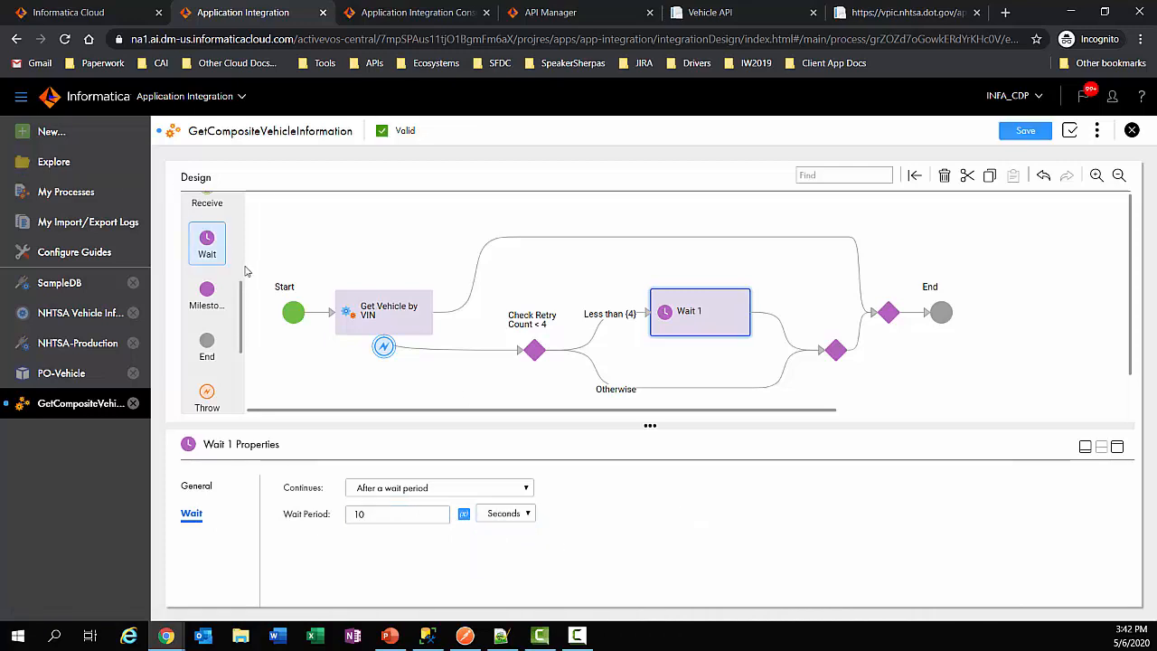
- Add an Assignment after Wait 1 that sets RetryCounter by formula to $temp.RetryCounter + 1
drag(242, 323, 774, 314)
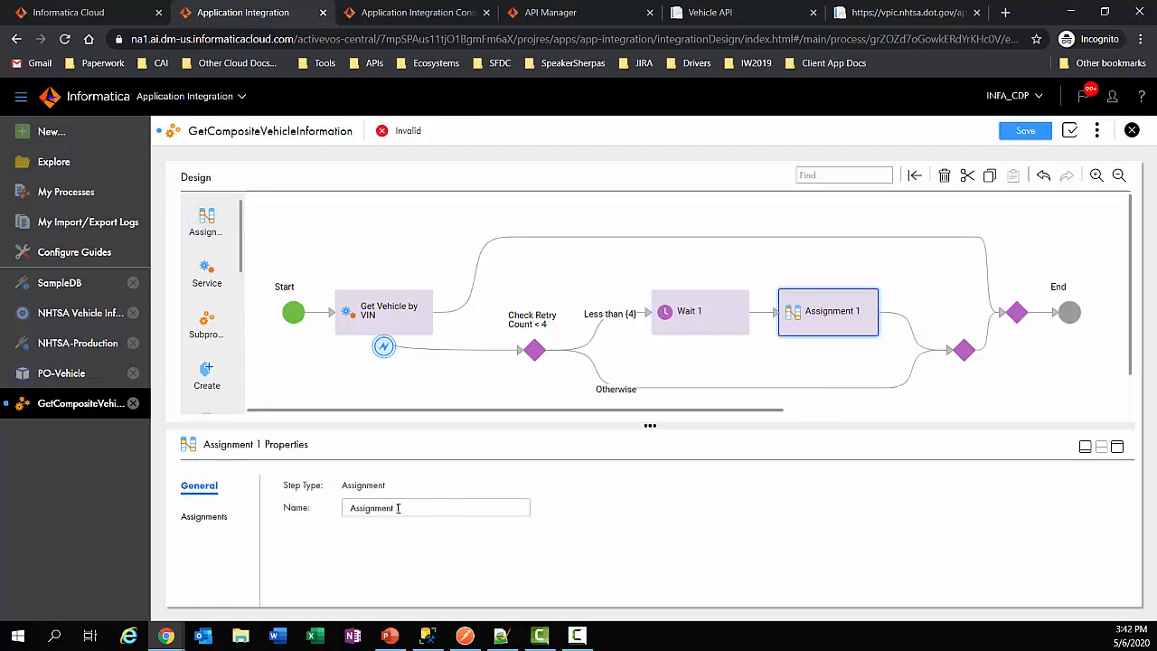
click(205, 519)
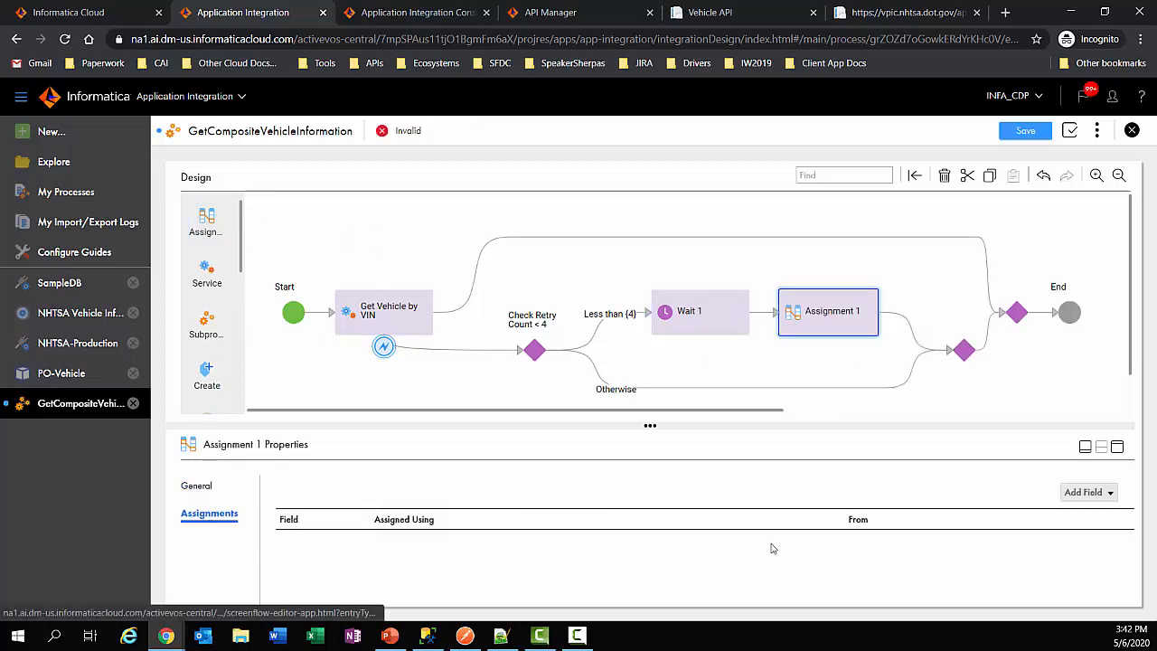
click(1105, 493)
scroll(944, 425, down, 2)
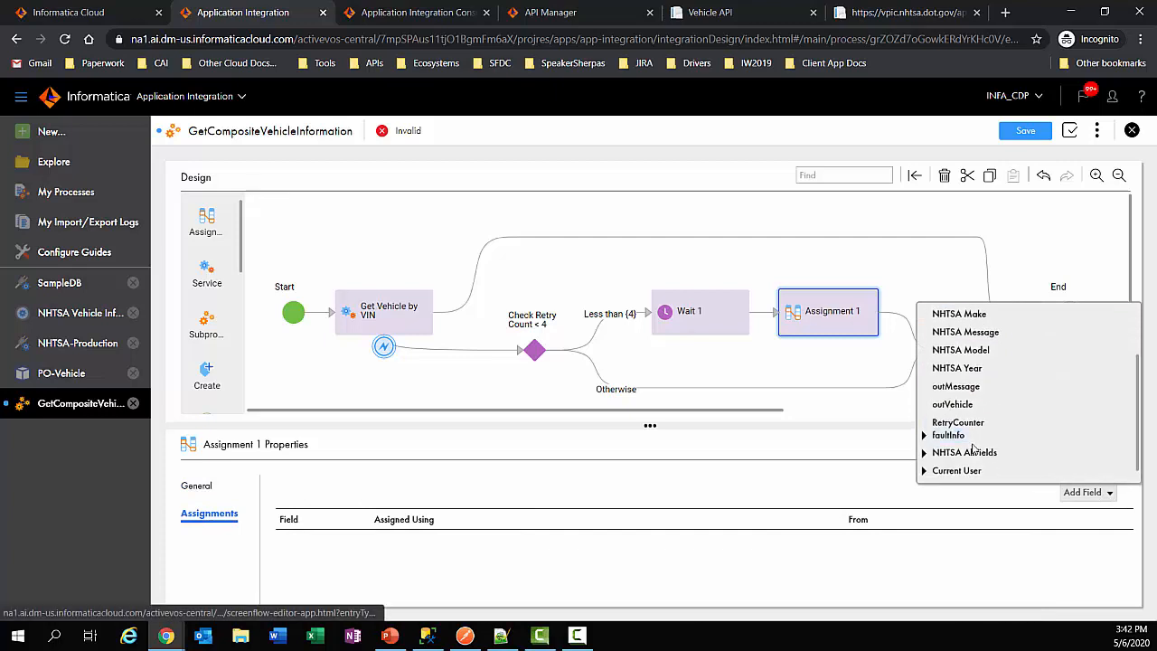
click(958, 424)
click(508, 545)
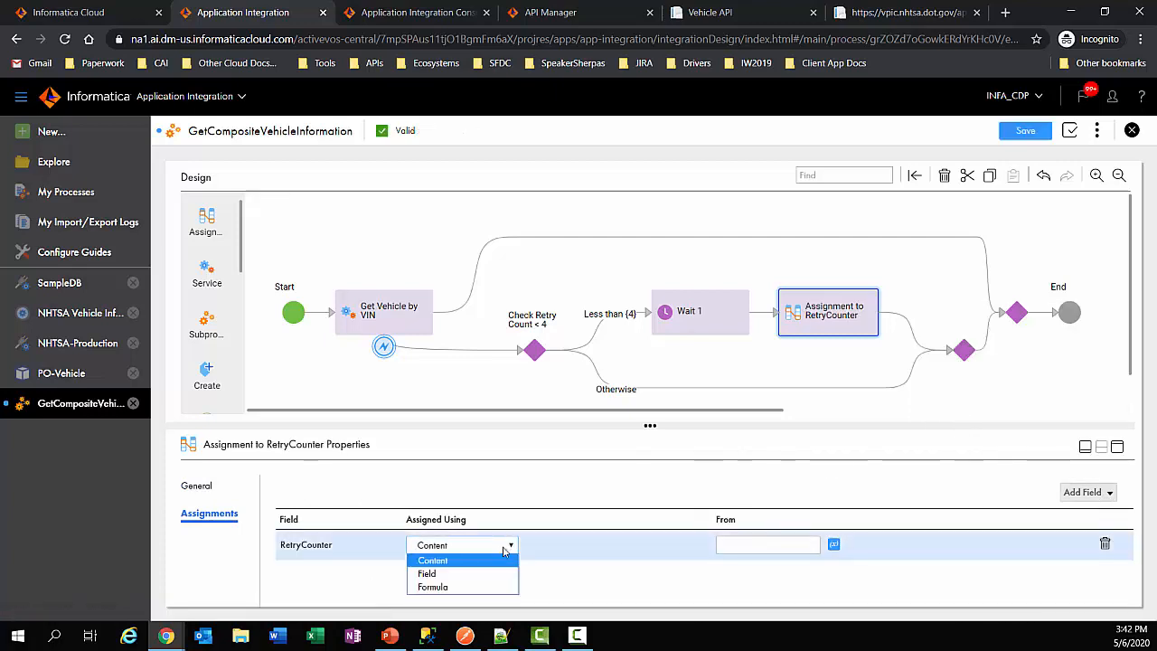
click(482, 588)
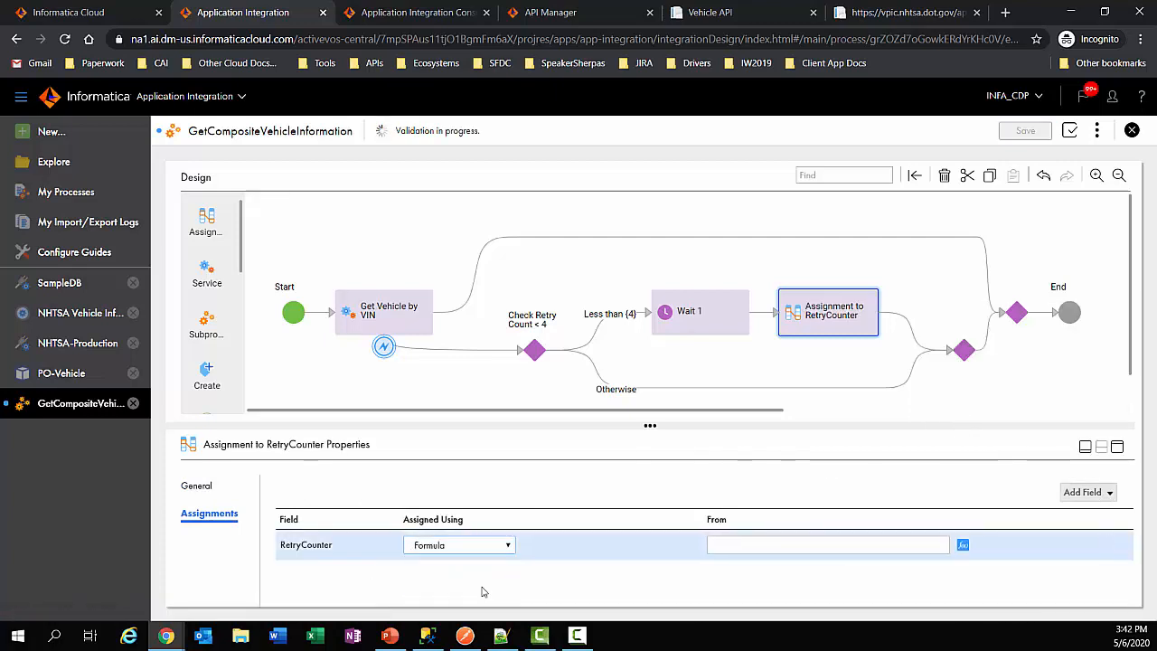
click(977, 548)
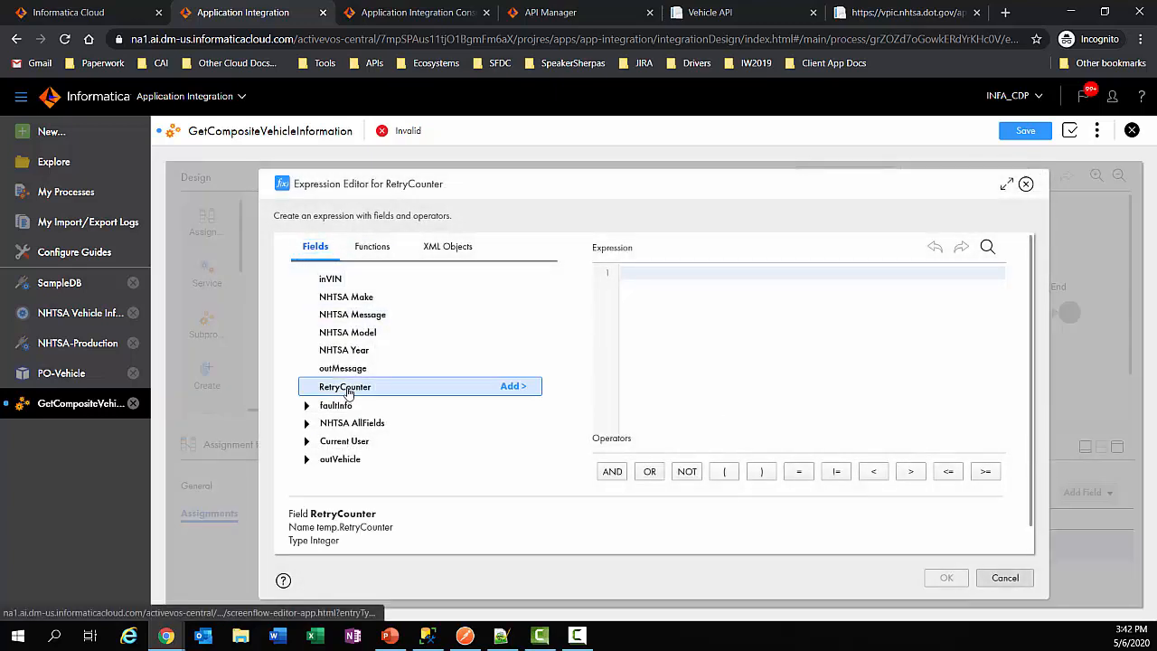
click(515, 386)
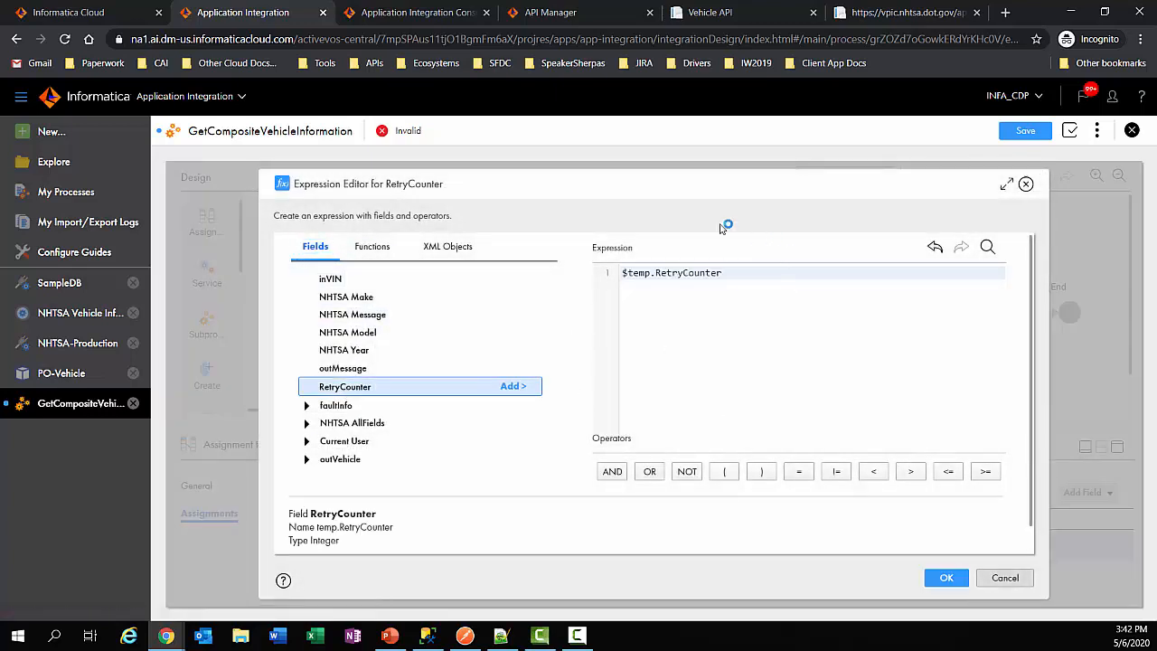
click(947, 580)
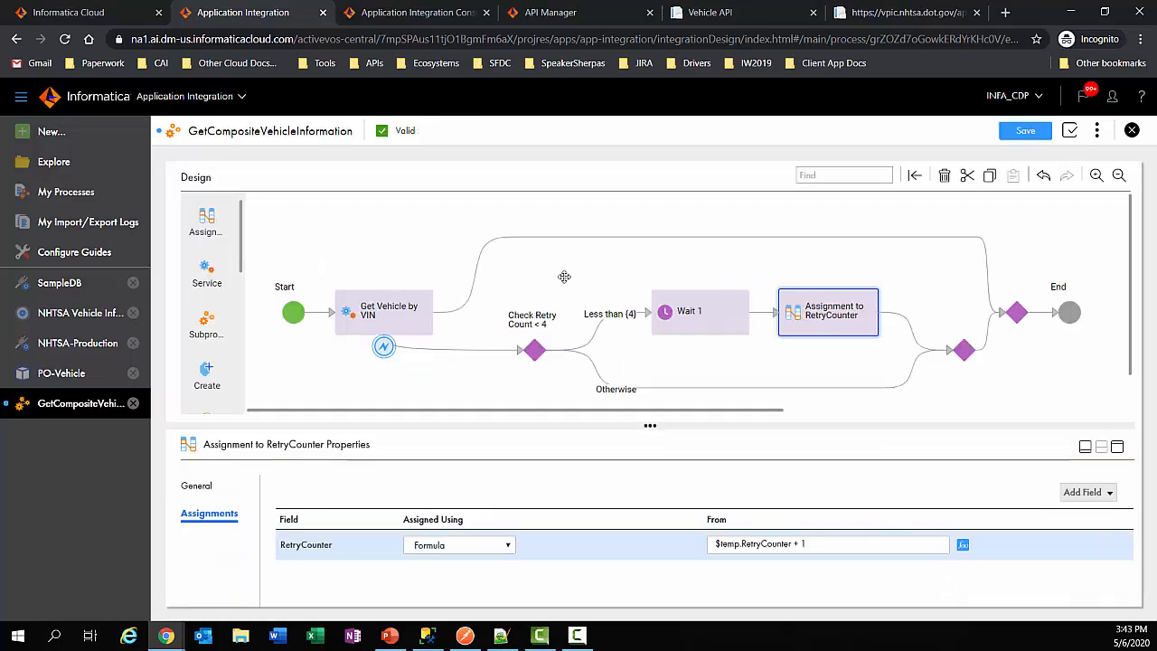
scroll(217, 317, down, 5)
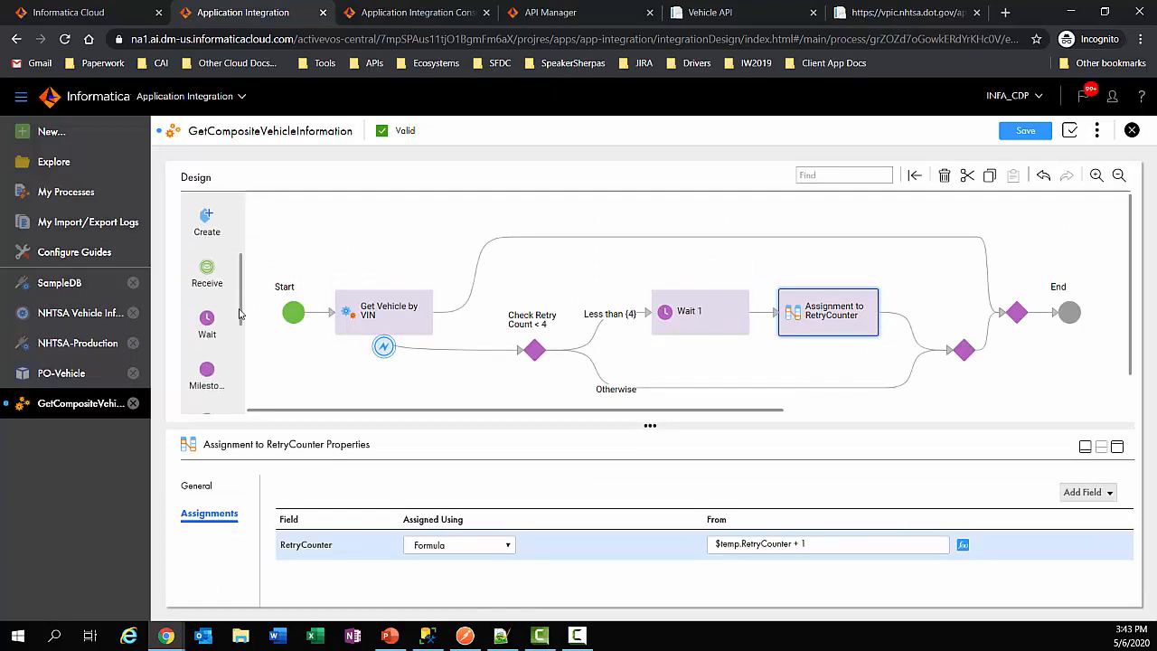
scroll(218, 352, down, 3)
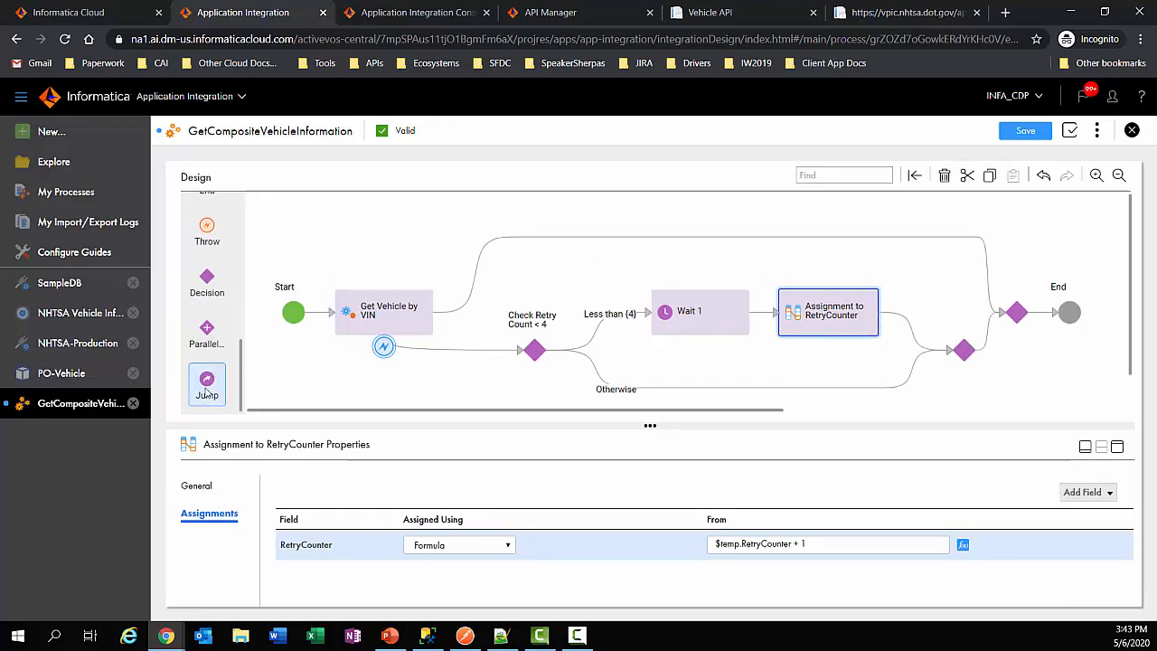
- Add a Jump step after the RetryCounter assignment and rename Wait 1 to 'Wait 10 seconds'
drag(207, 384, 913, 323)
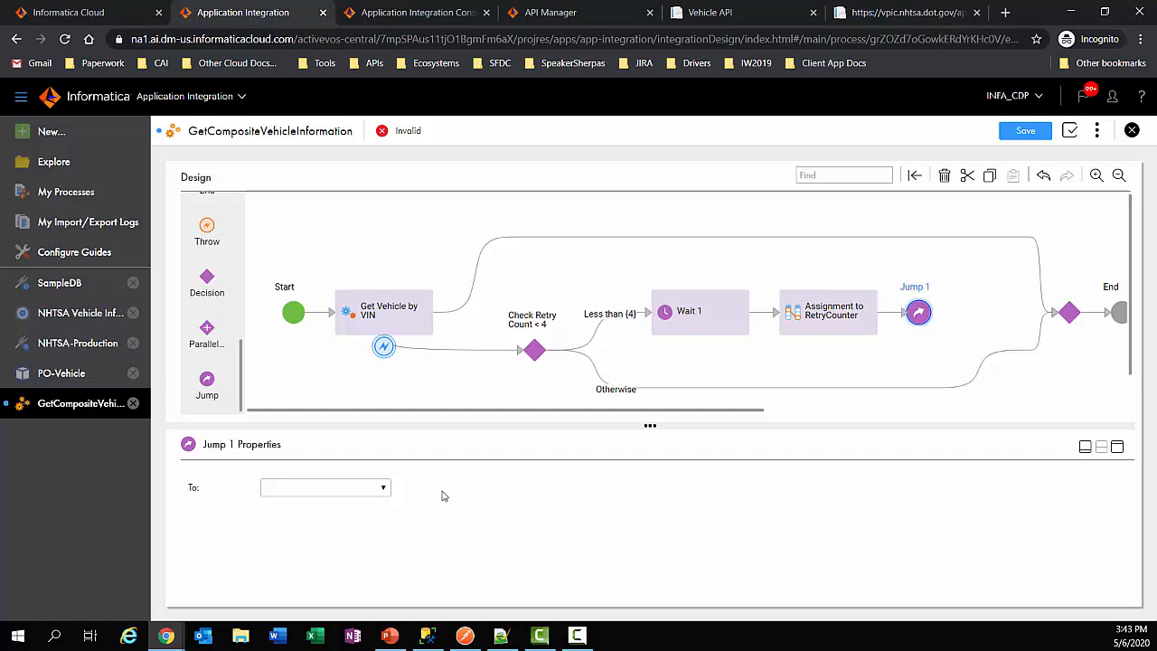
click(669, 335)
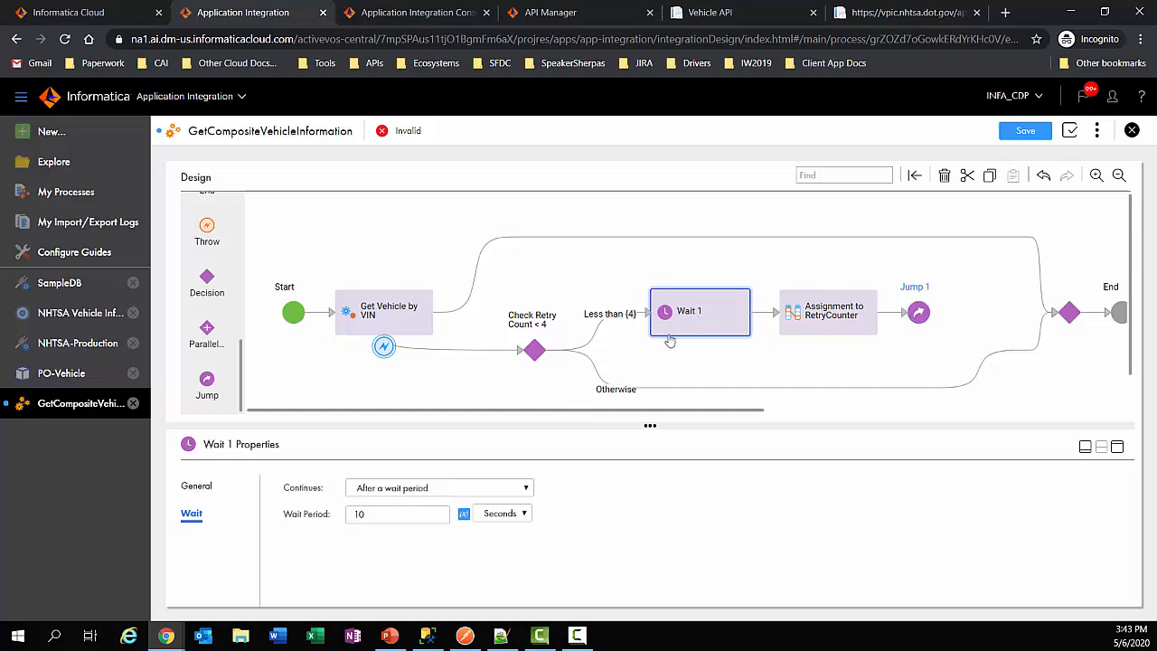
click(199, 486)
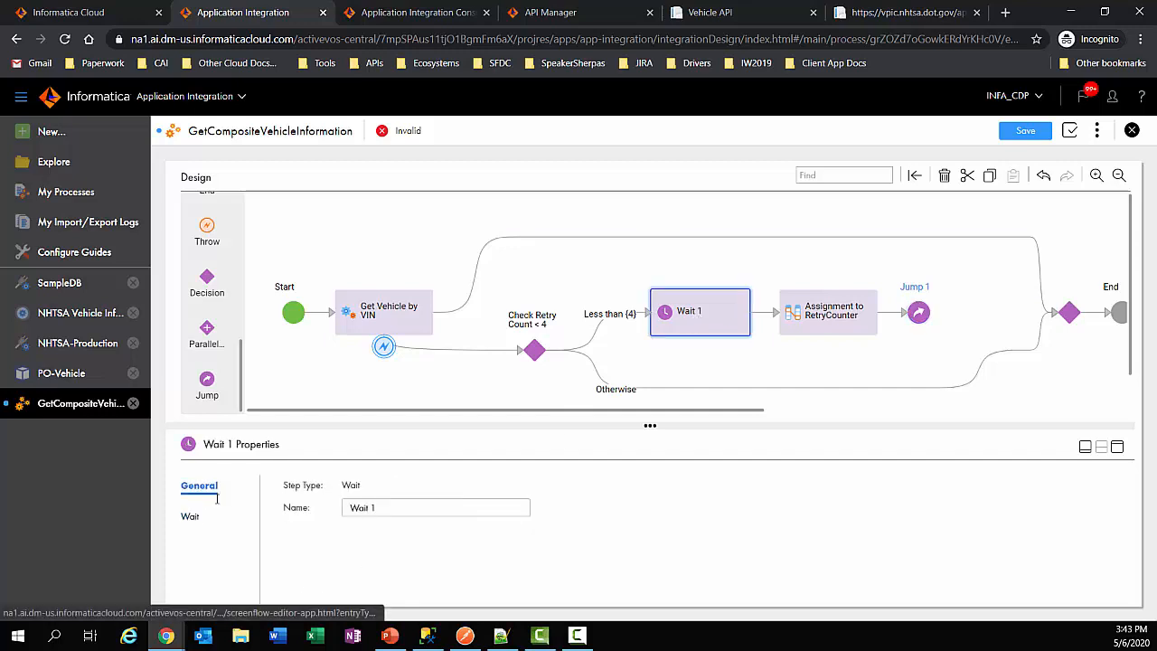
click(378, 510)
text(0 s)
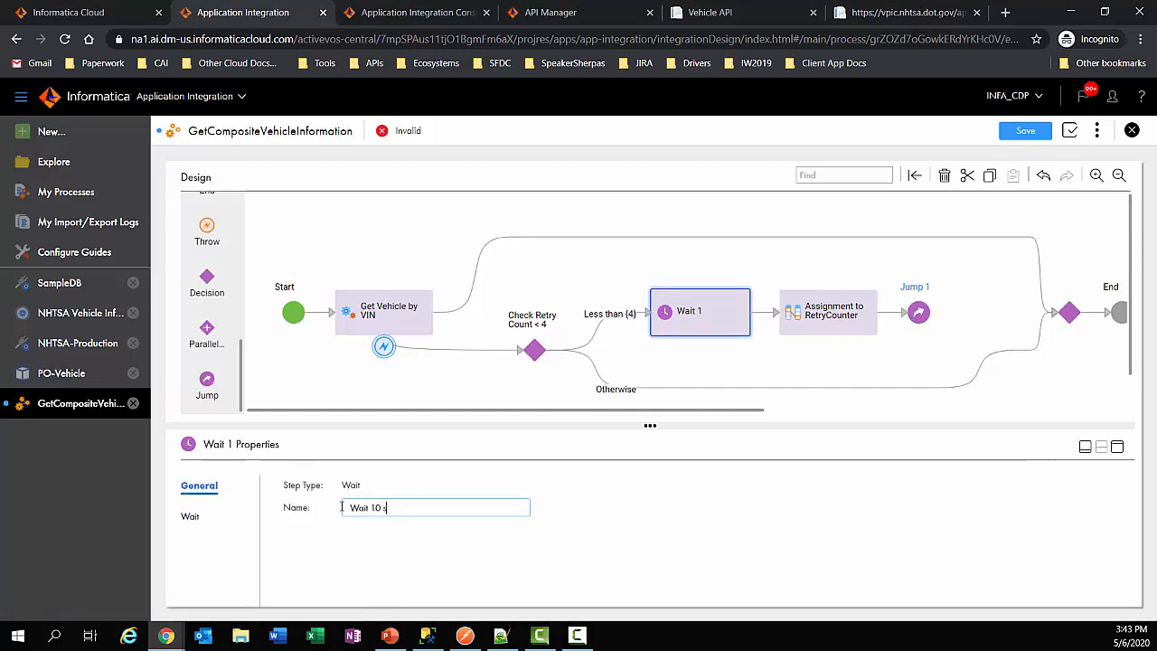
text(econds)
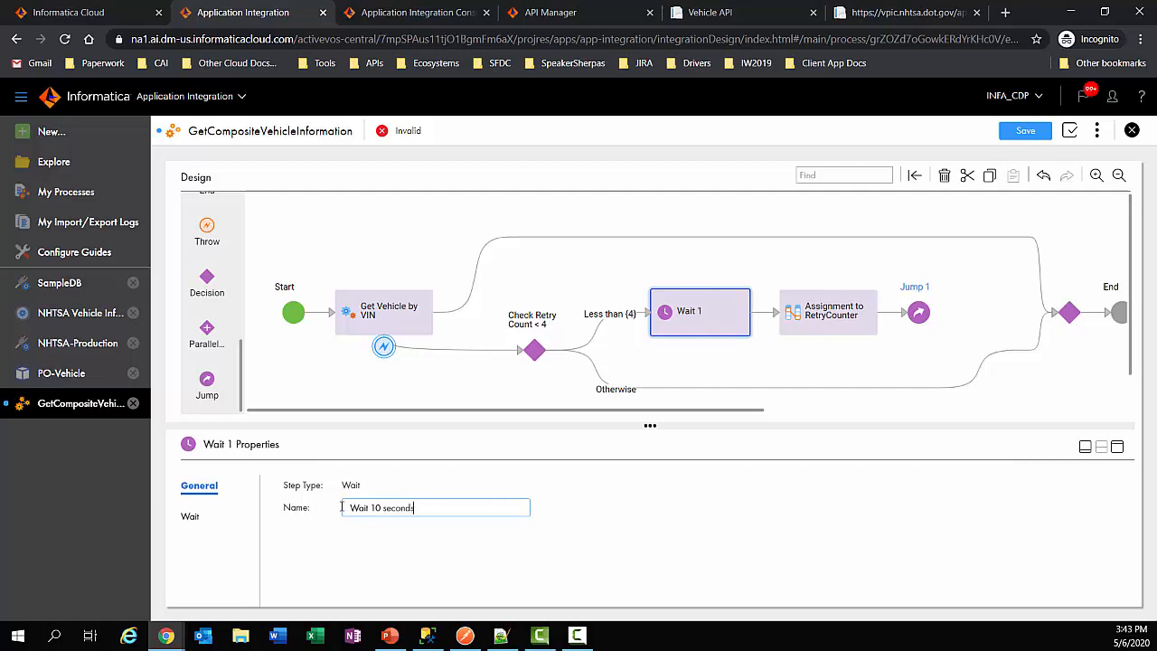
click(606, 492)
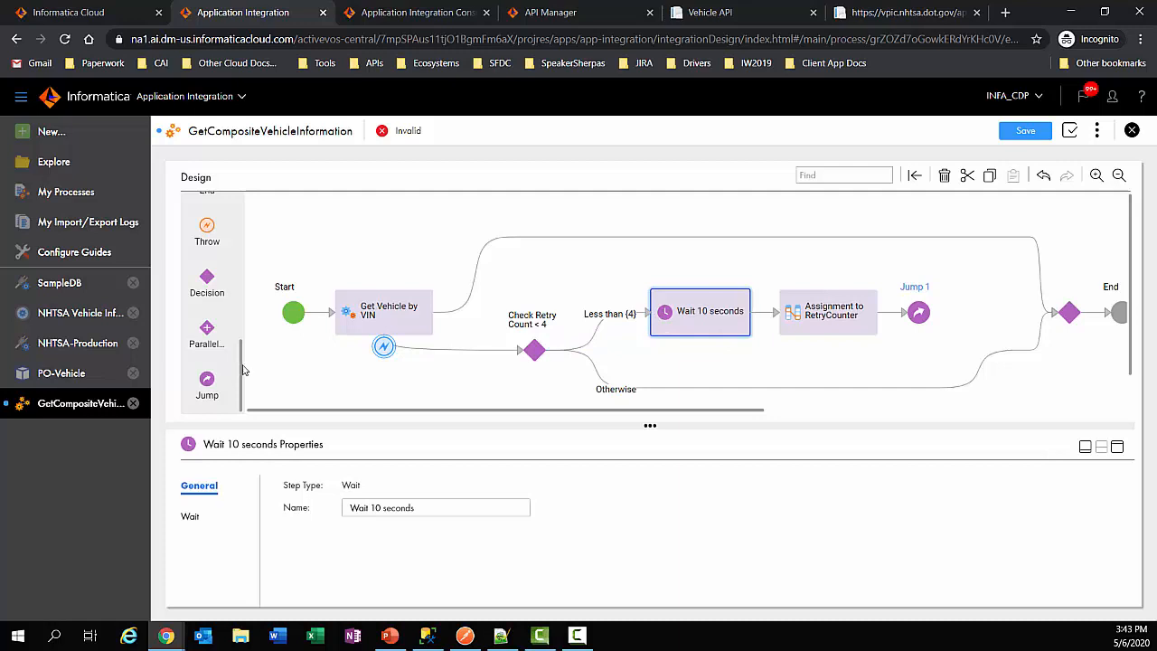
- Add an Assignment on the Otherwise branch setting outMessage to 'ERROR: NHTSA not Available'
drag(242, 369, 670, 396)
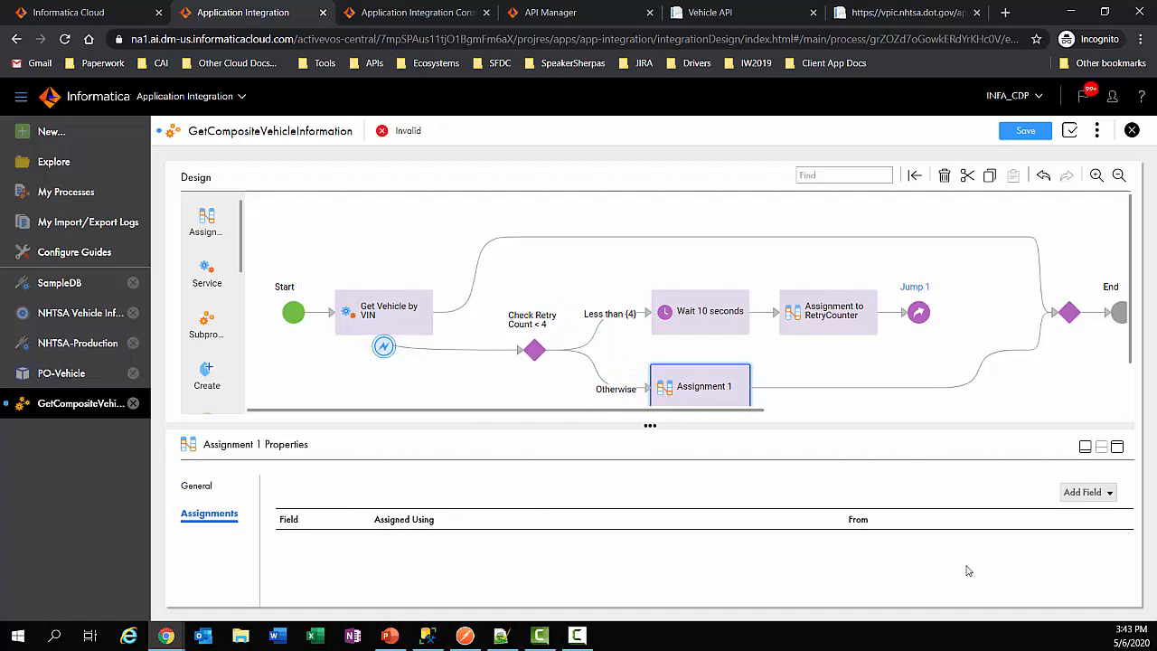
click(1101, 497)
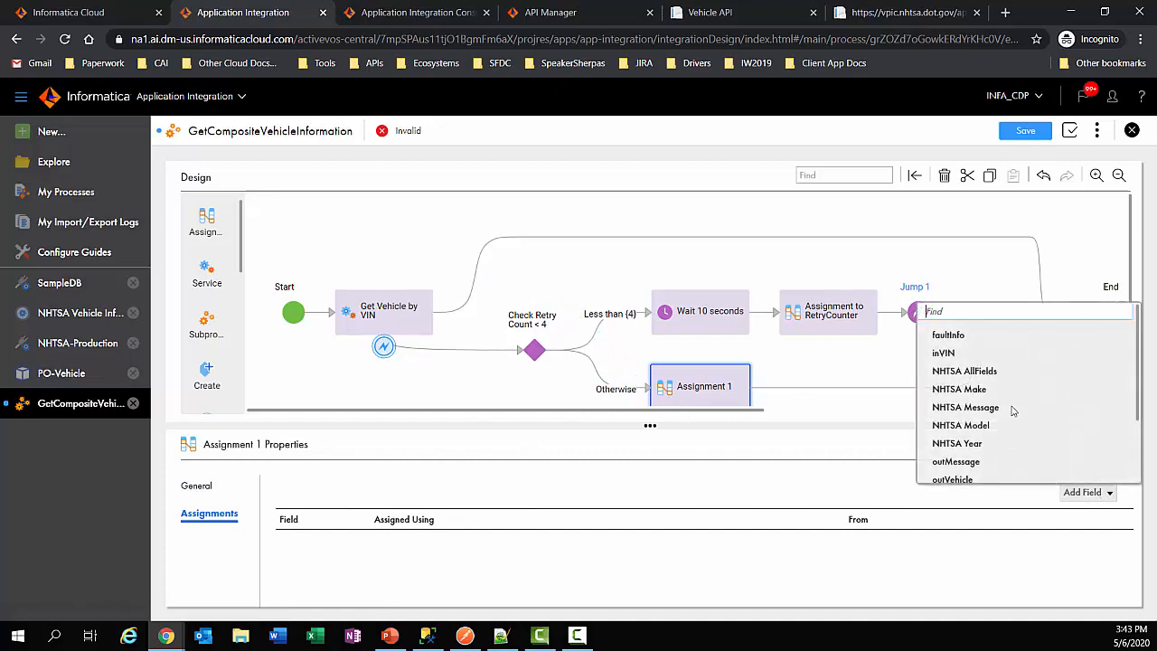
click(951, 461)
click(737, 544)
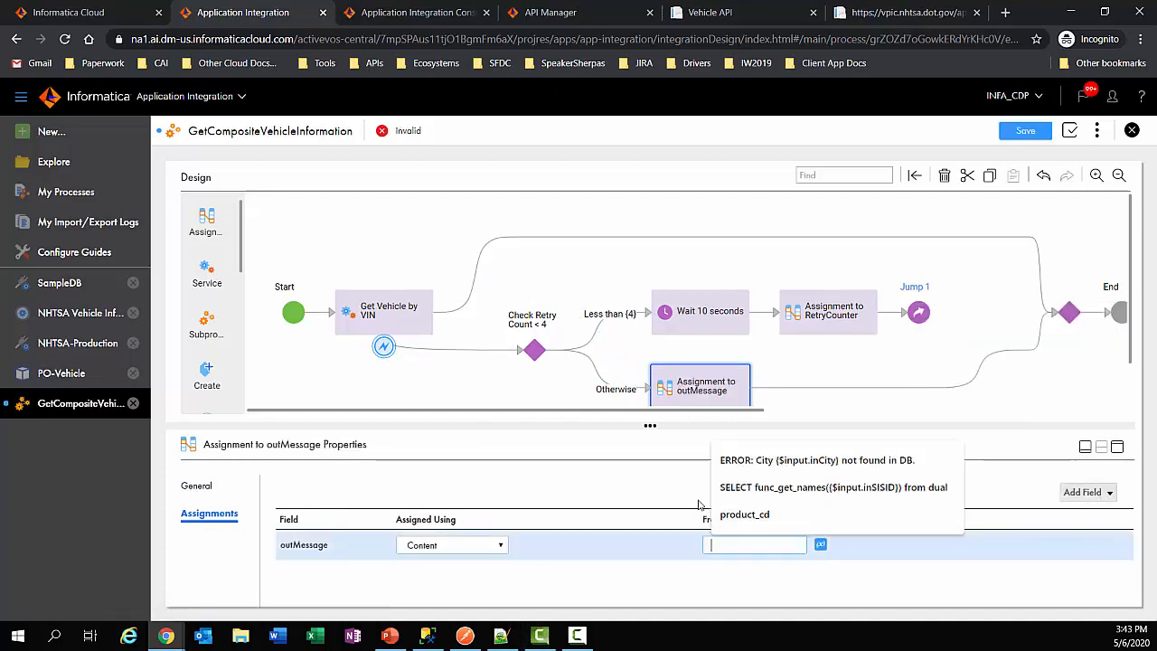
text(ERR)
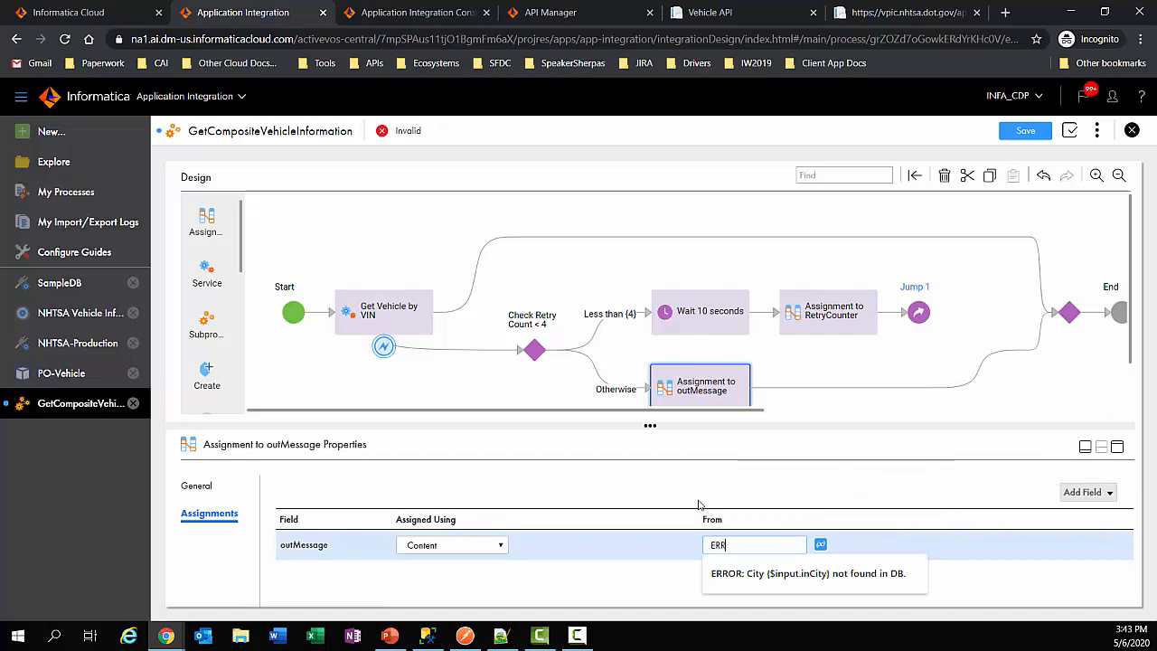
text(OR: N)
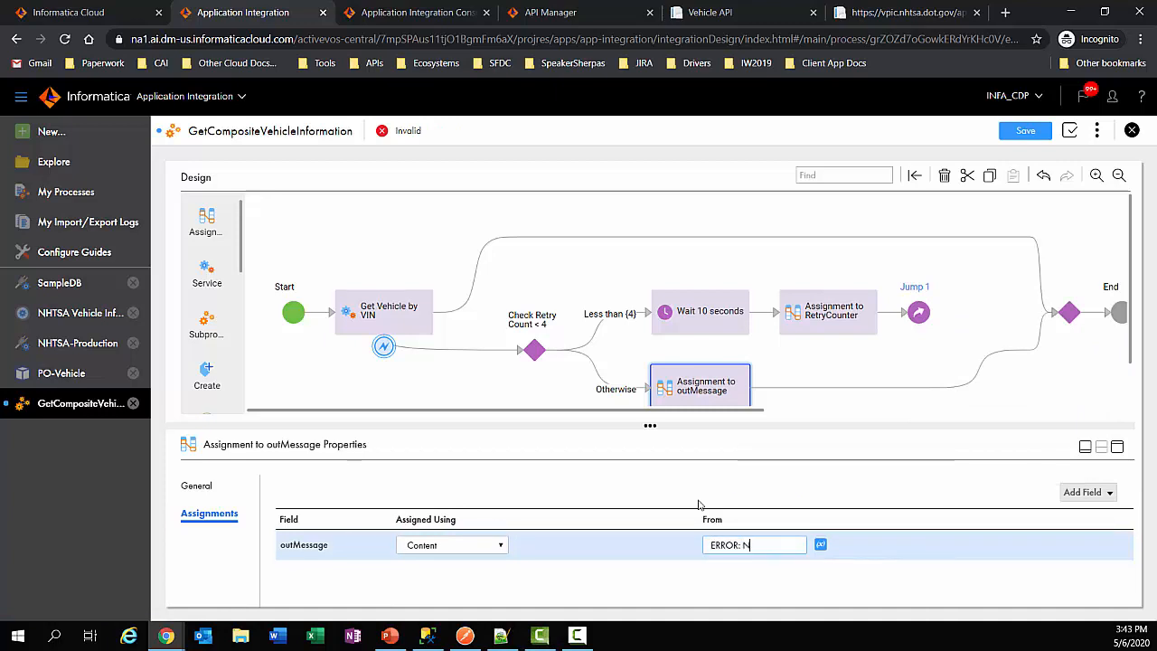
text(HTSA not Available)
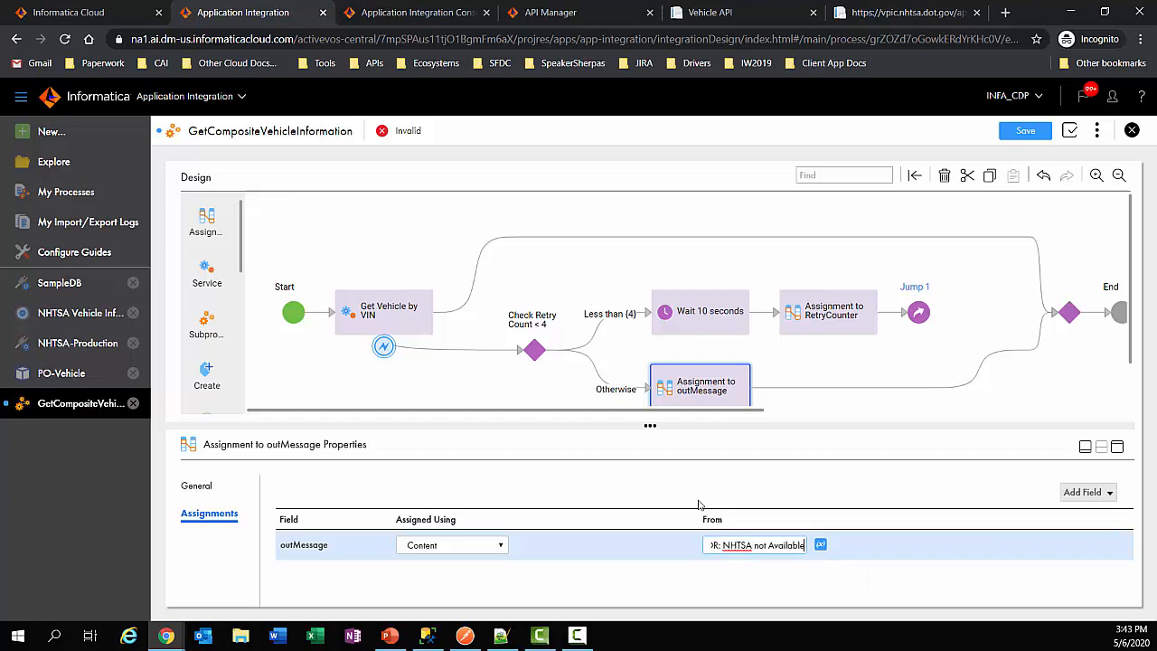
click(879, 548)
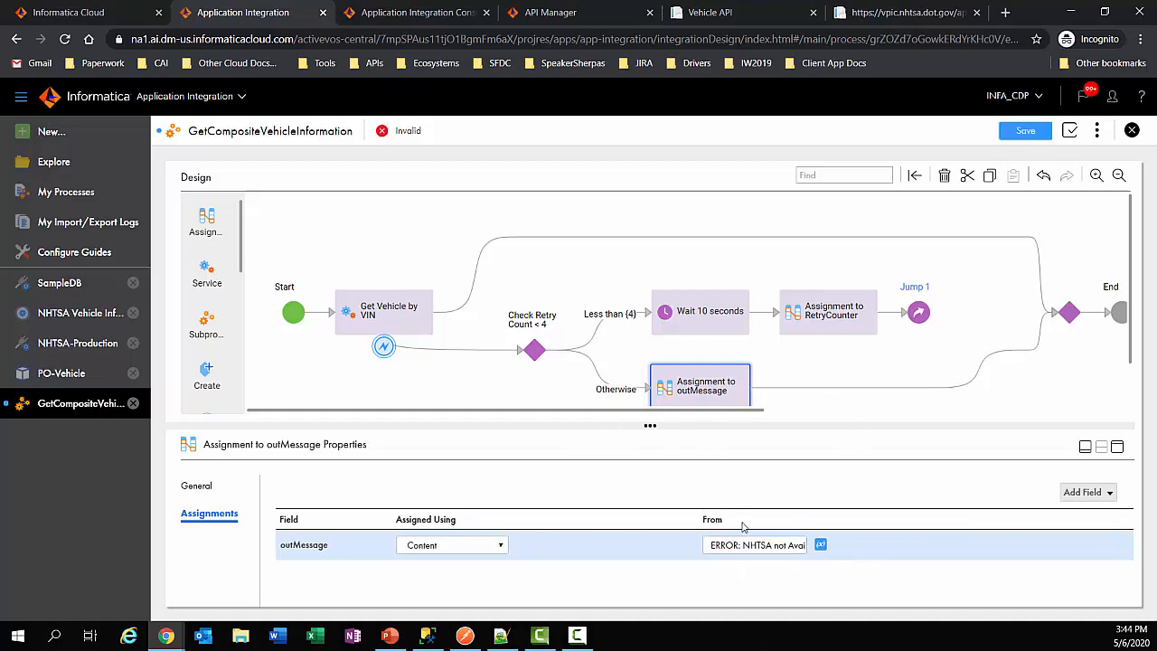
drag(520, 412, 569, 413)
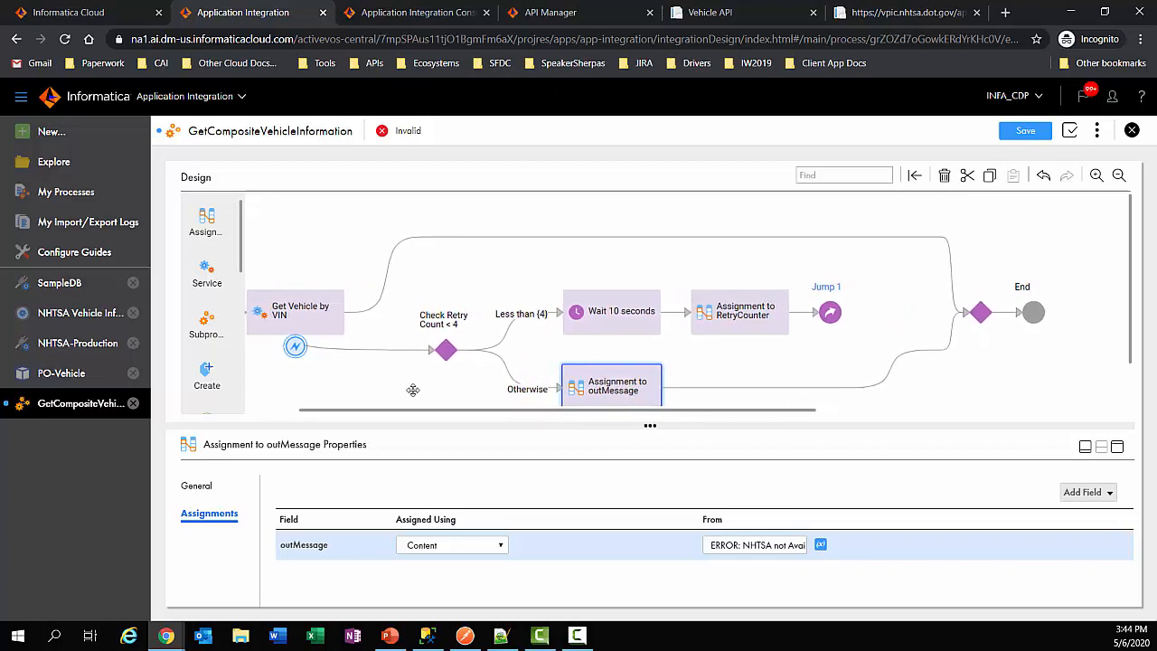
- Insert an Assignment step on the top success path and add an outVehicle Year row
drag(440, 414, 476, 413)
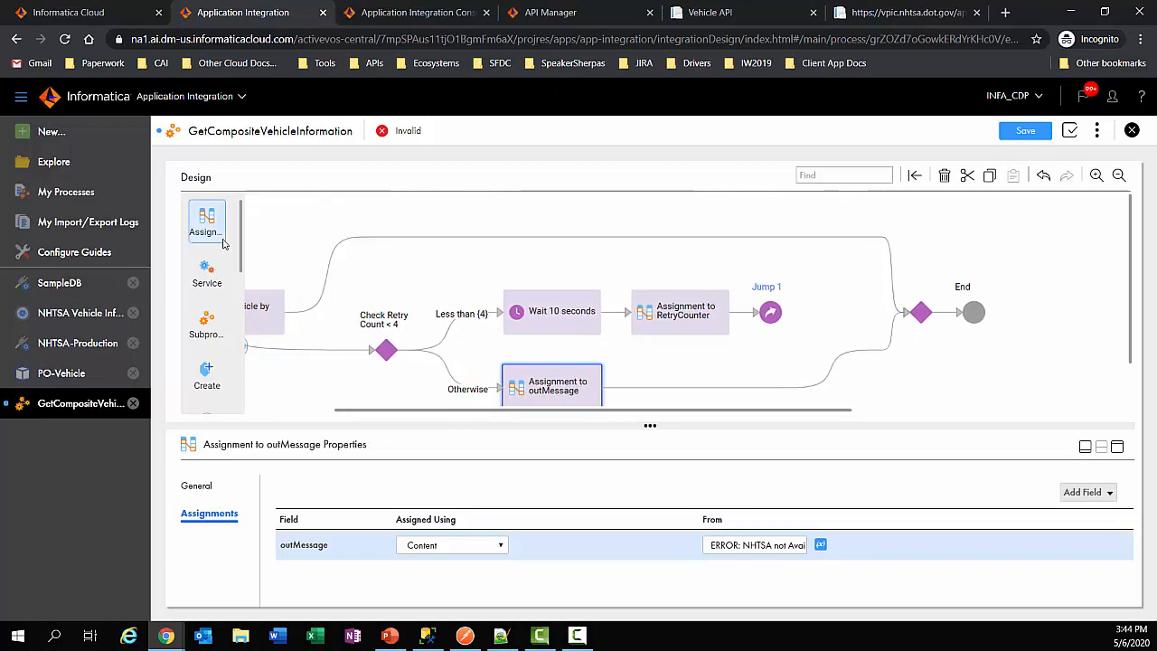
drag(210, 226, 622, 226)
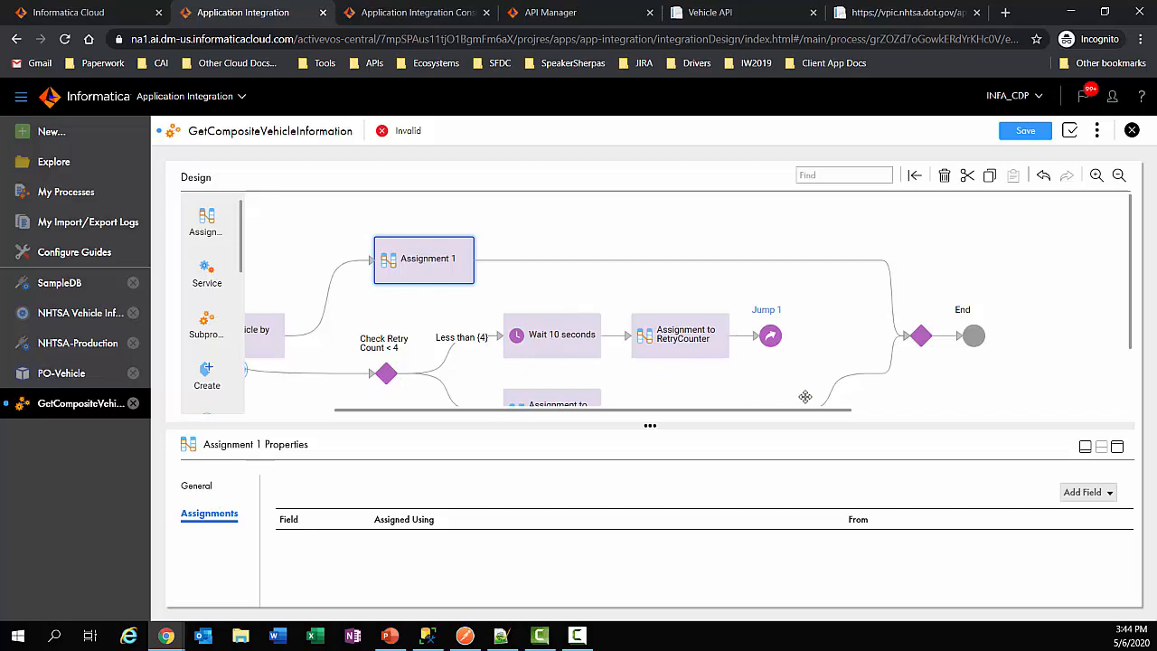
click(1106, 497)
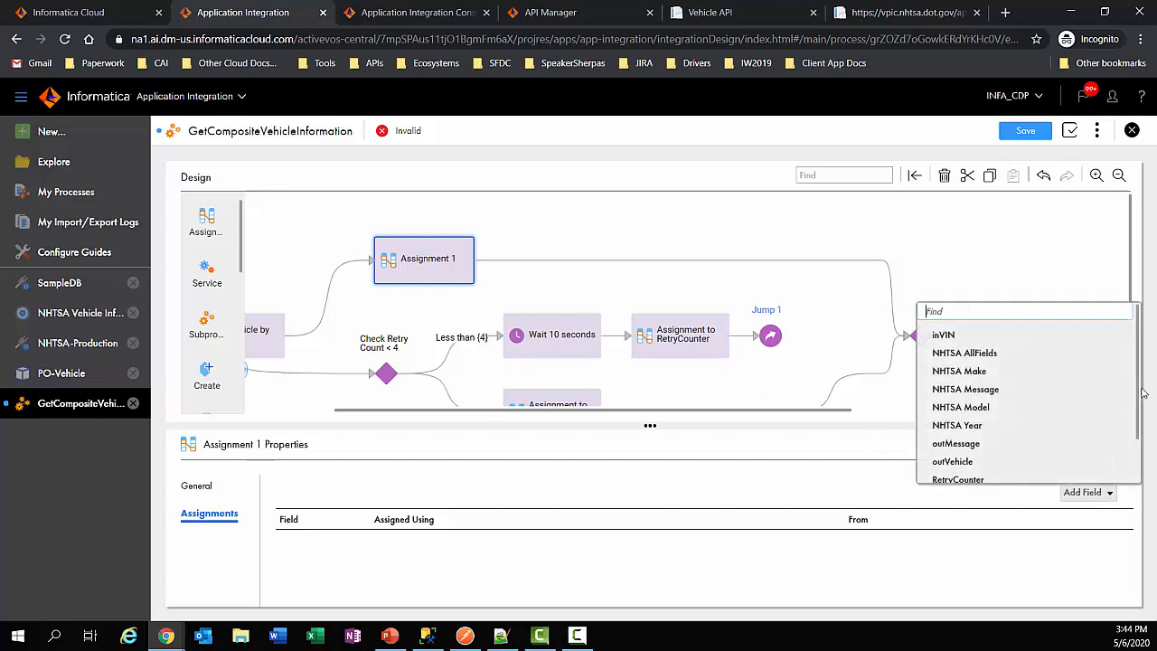
drag(1138, 399, 1136, 489)
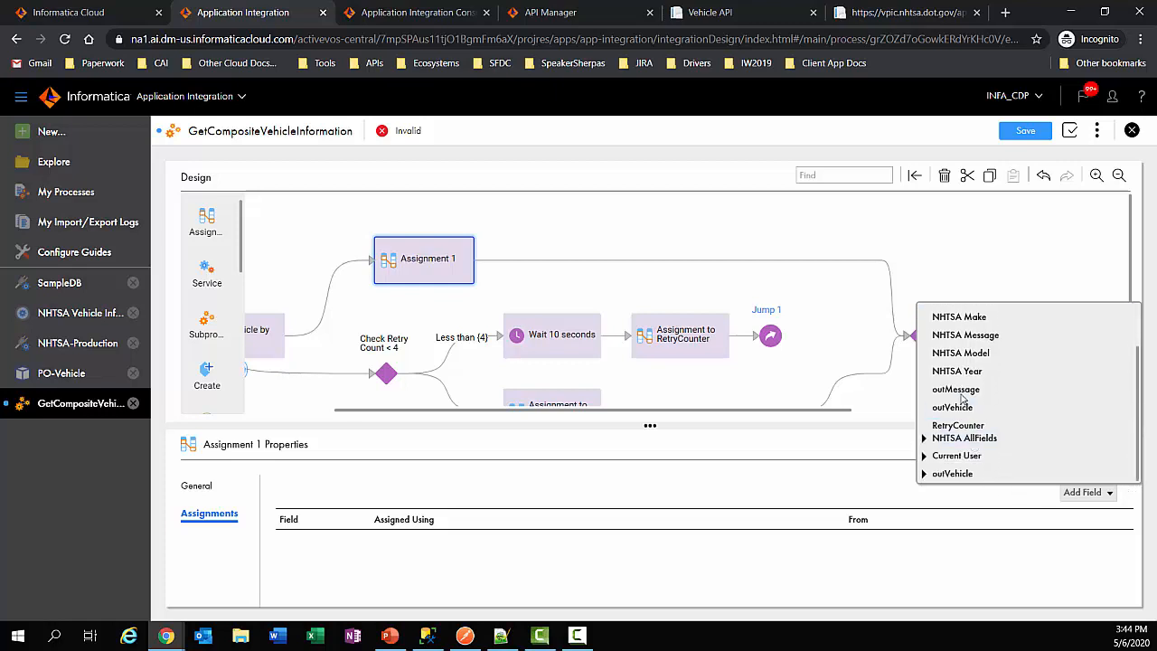
click(925, 474)
scroll(1021, 448, down, 3)
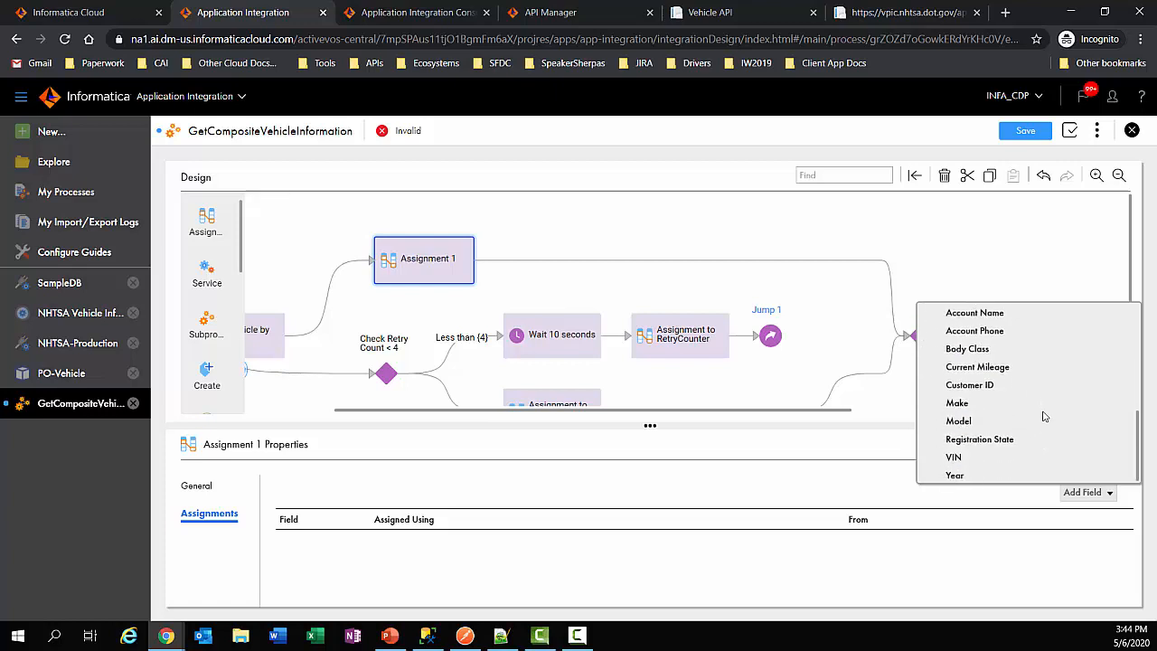
scroll(1039, 413, up, 2)
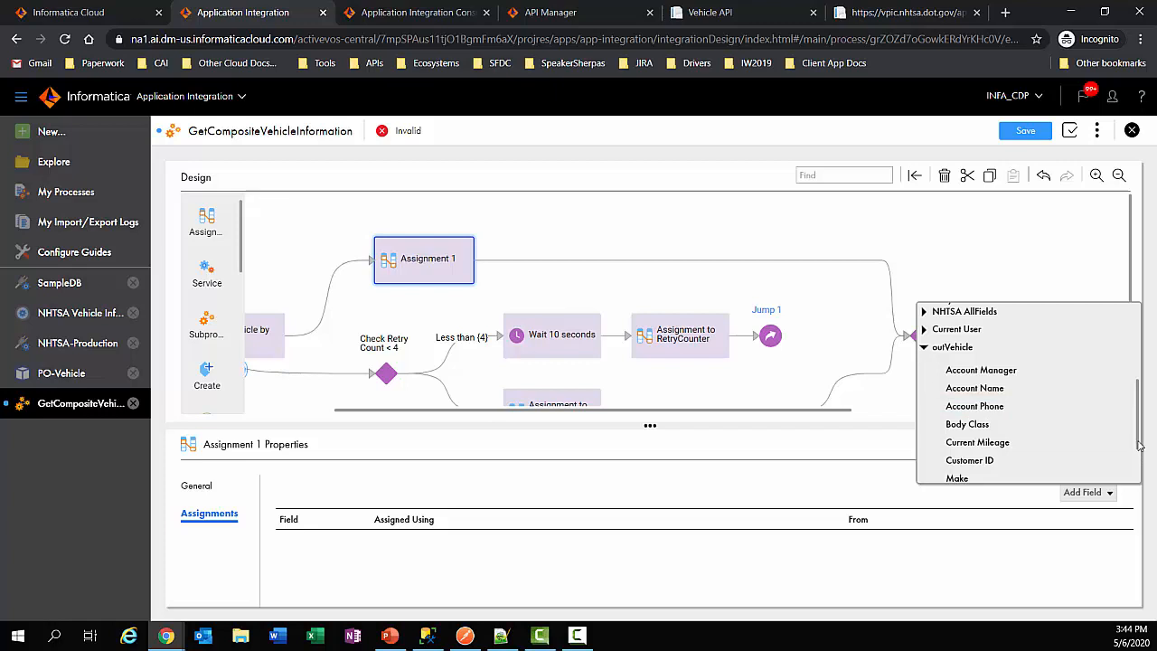
drag(1140, 445, 1138, 495)
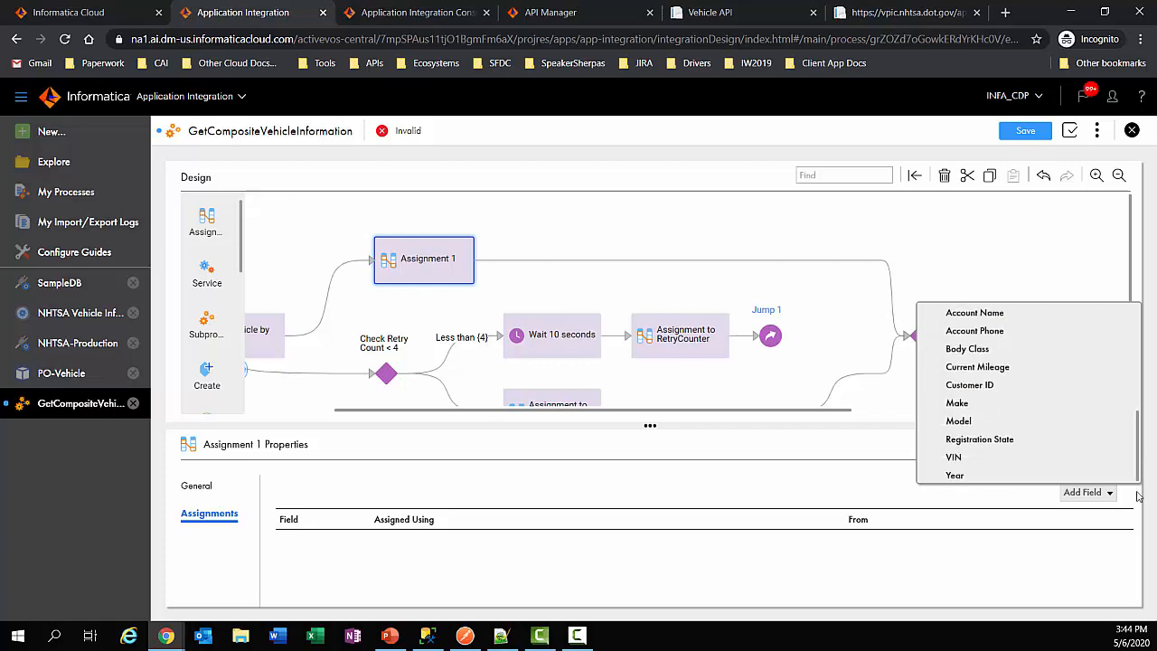
click(956, 475)
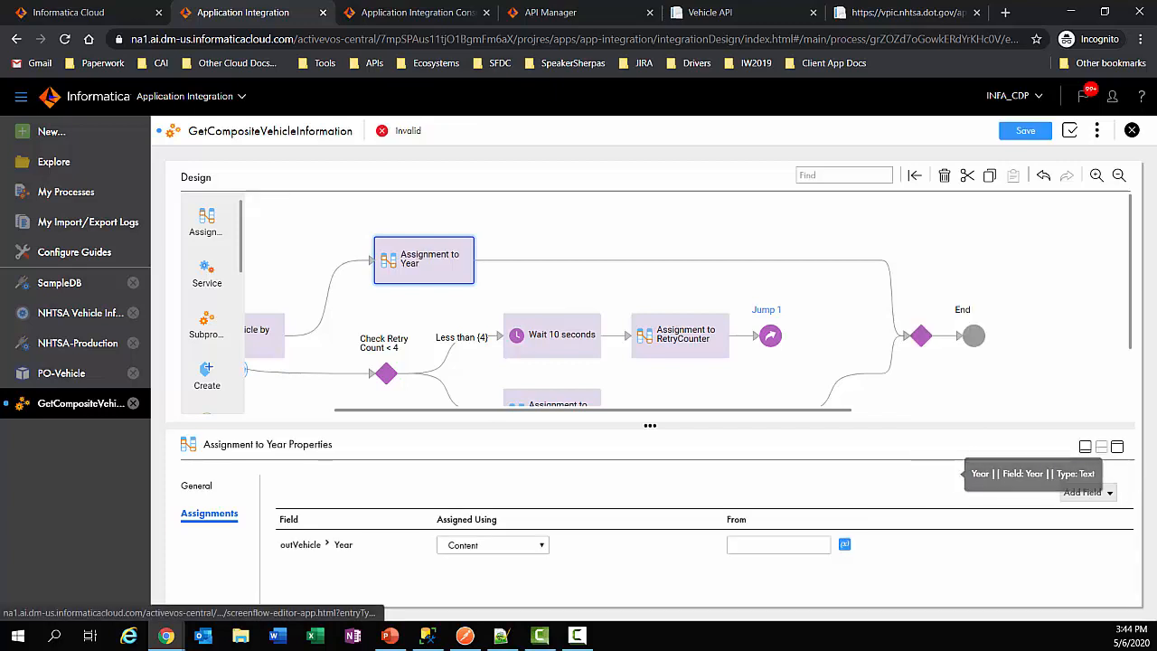
- Add outVehicle Make, Model and Body Class rows to the assignment
click(1089, 491)
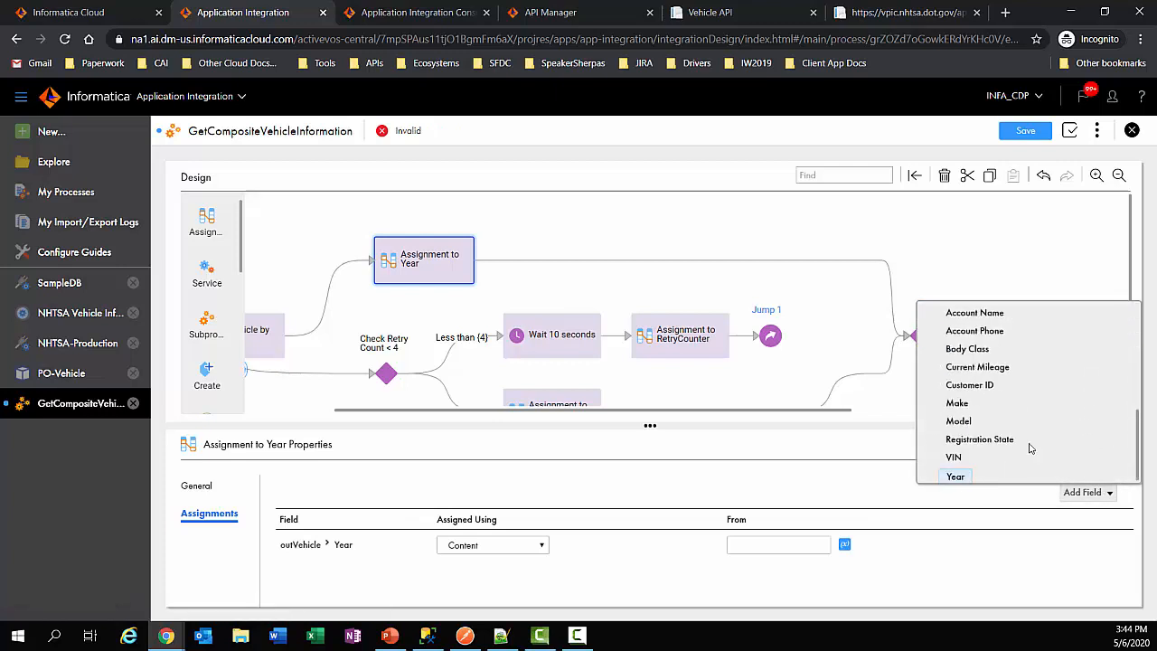
click(958, 404)
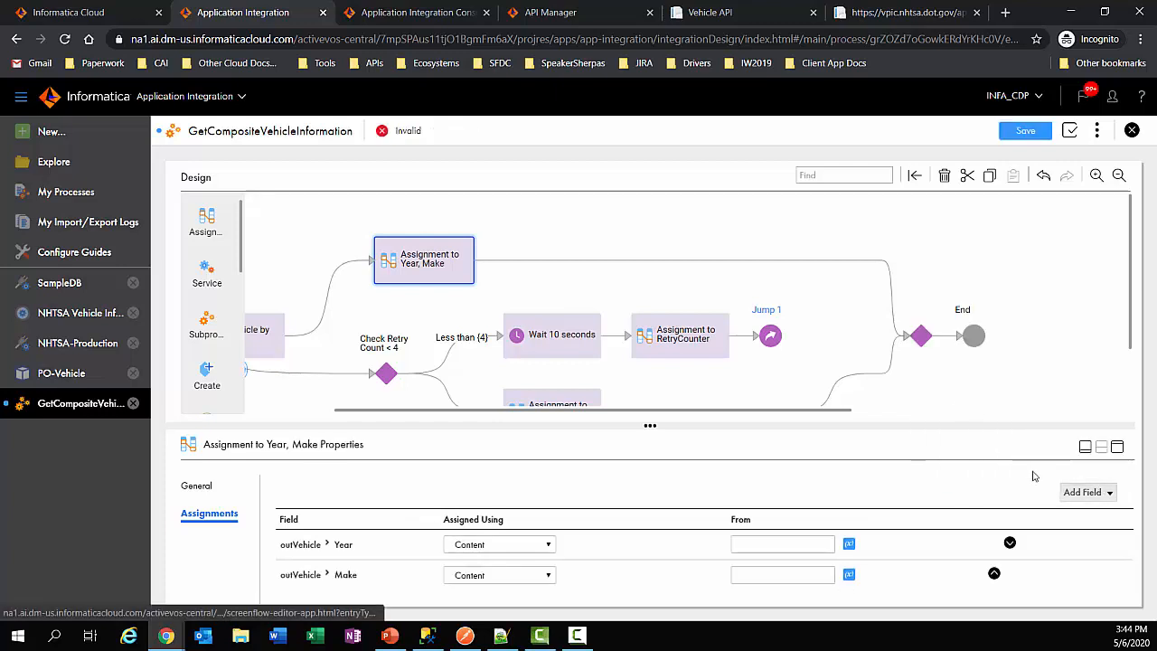
click(1096, 500)
scroll(977, 447, up, 3)
scroll(972, 452, down, 3)
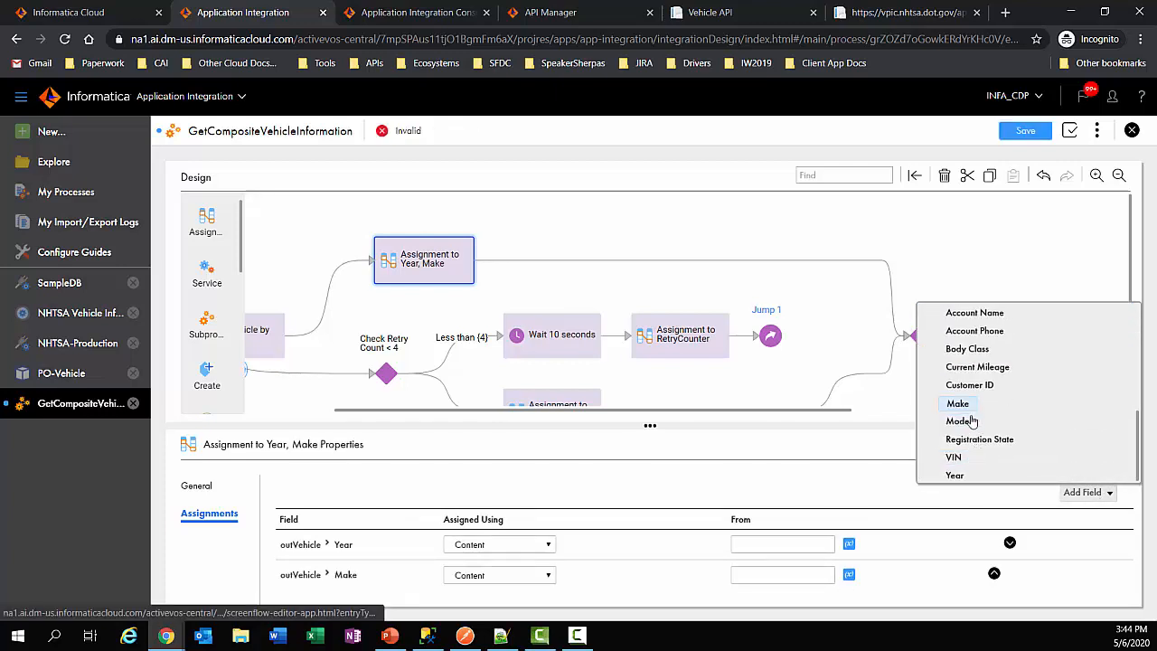
click(971, 421)
click(1081, 496)
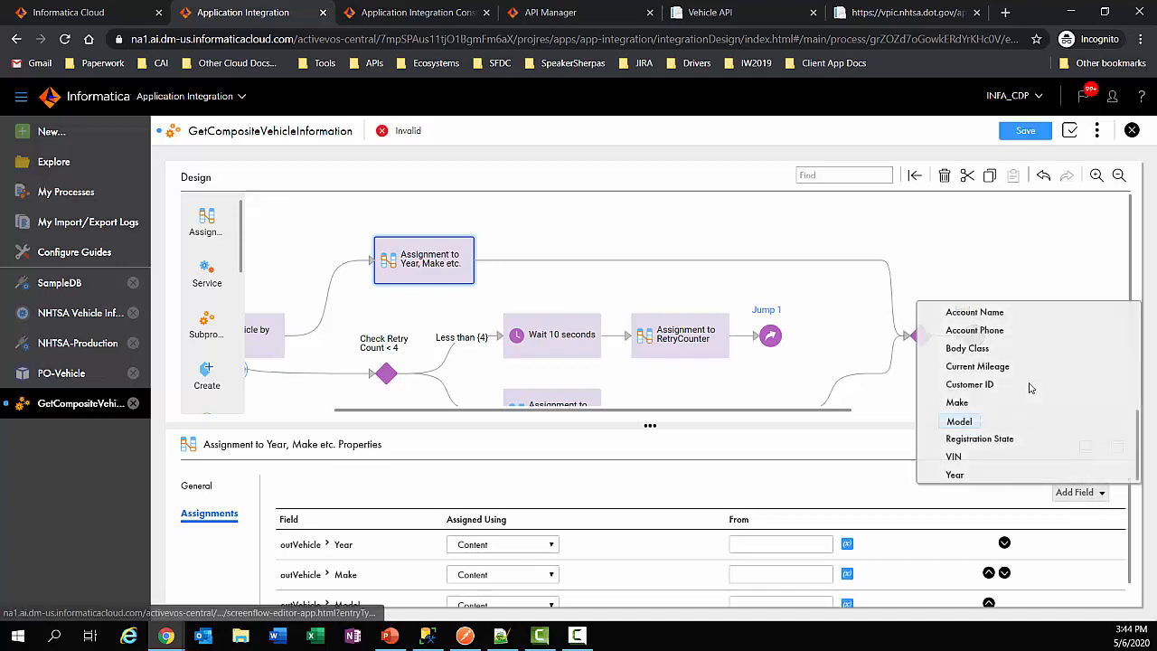
scroll(1028, 387, up, 5)
scroll(1012, 390, down, 1)
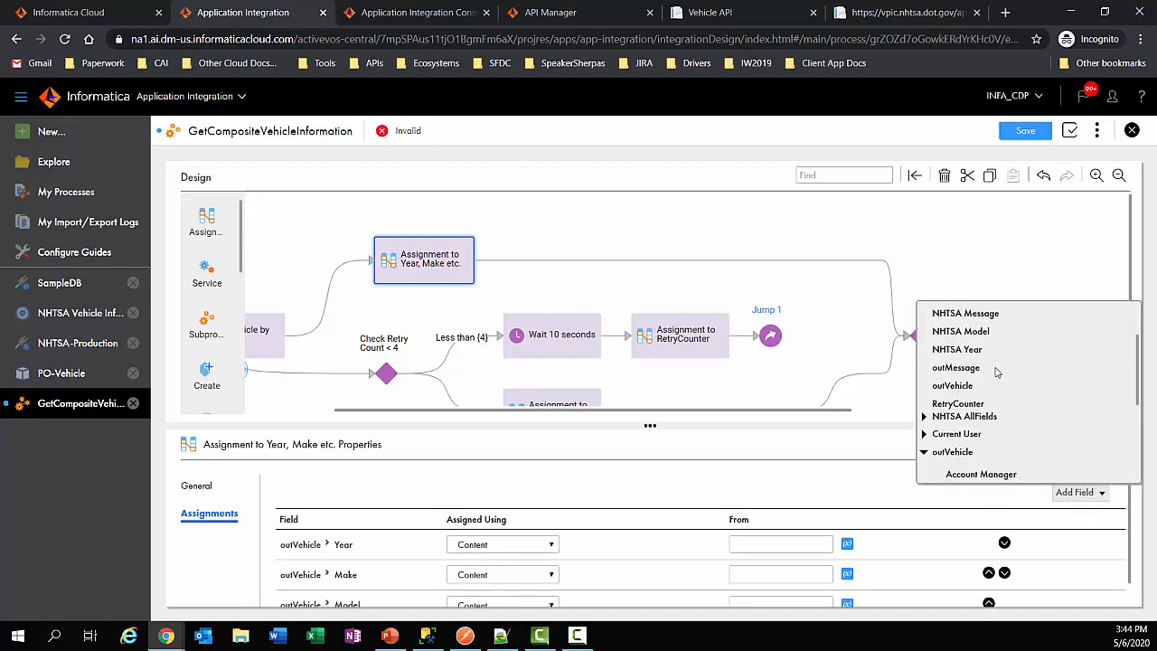
scroll(994, 370, down, 4)
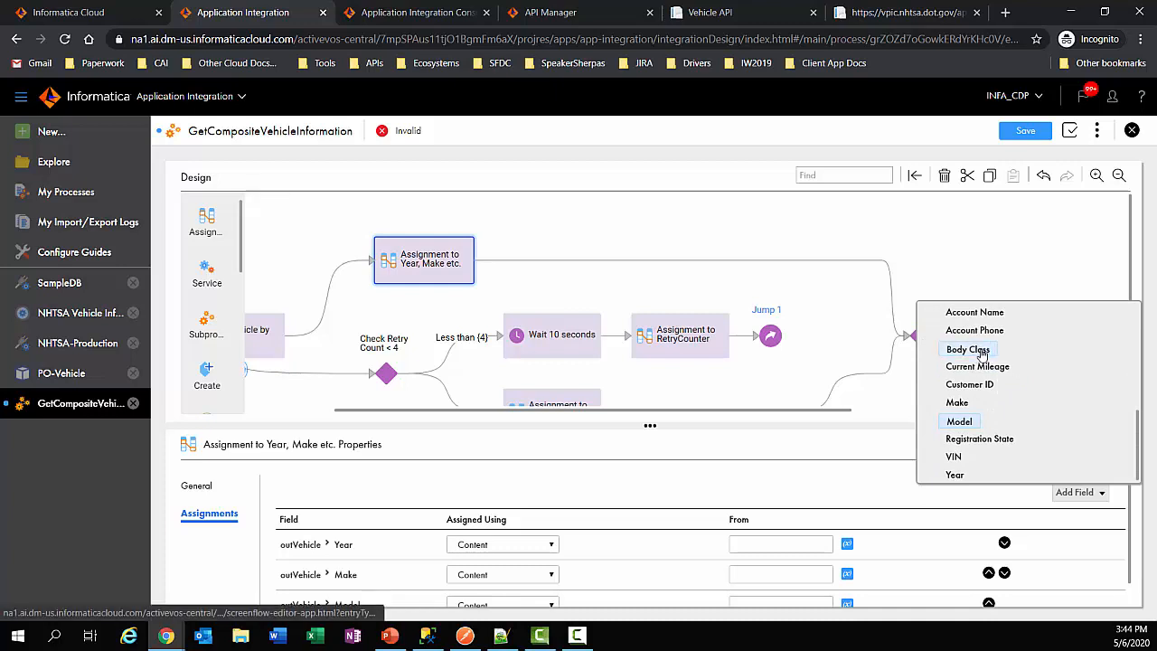
click(981, 351)
scroll(752, 508, down, 1)
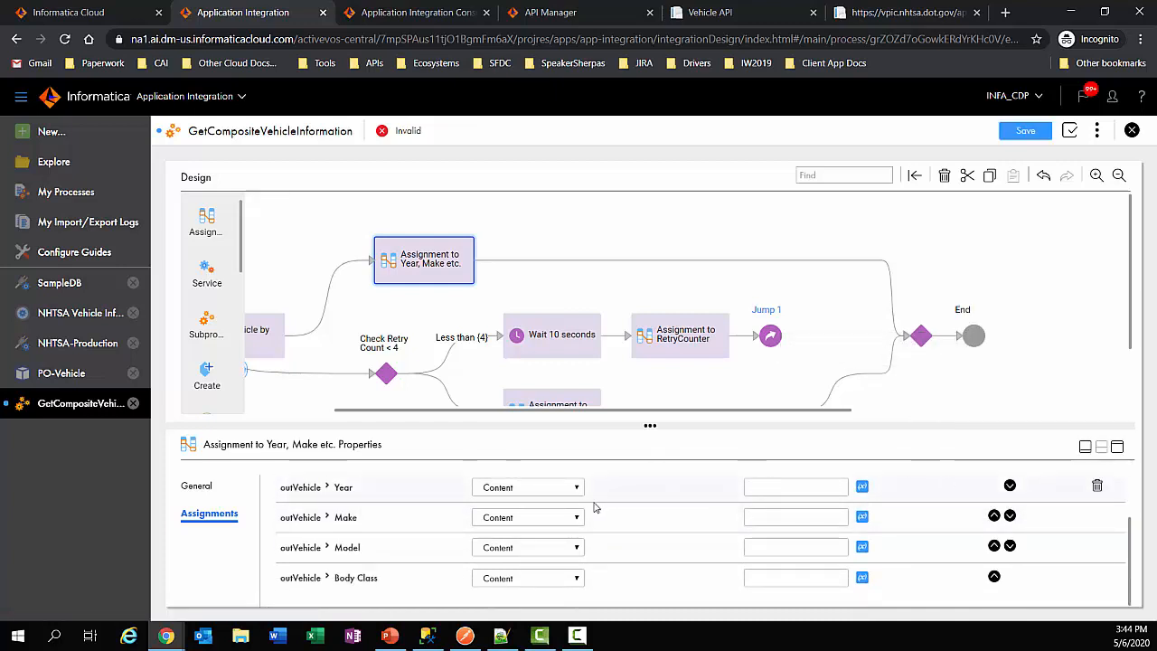
- Review the NHTSA output fields of the Get Vehicle by VIN step
click(257, 337)
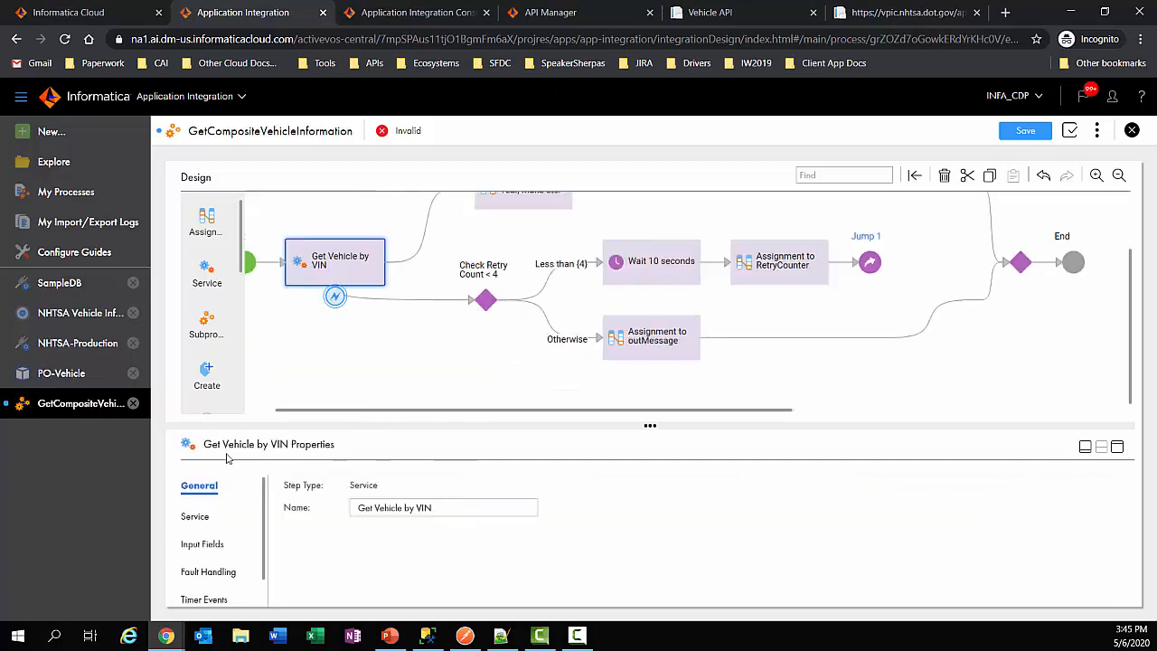
click(194, 516)
scroll(439, 524, down, 5)
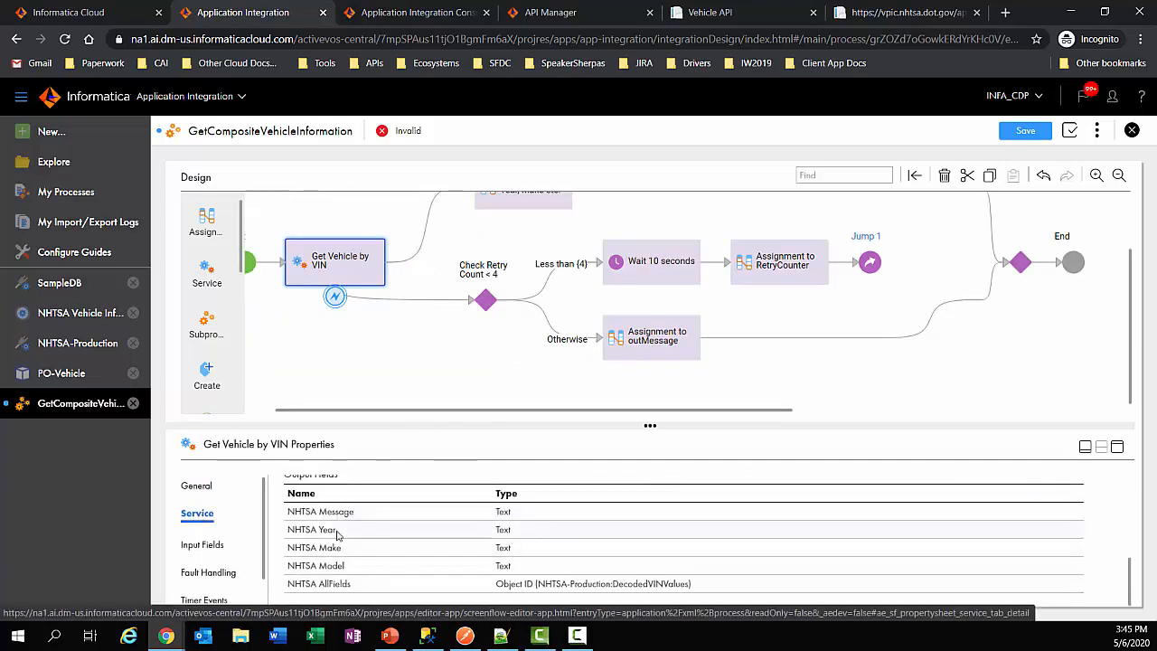
drag(325, 515, 449, 566)
click(441, 566)
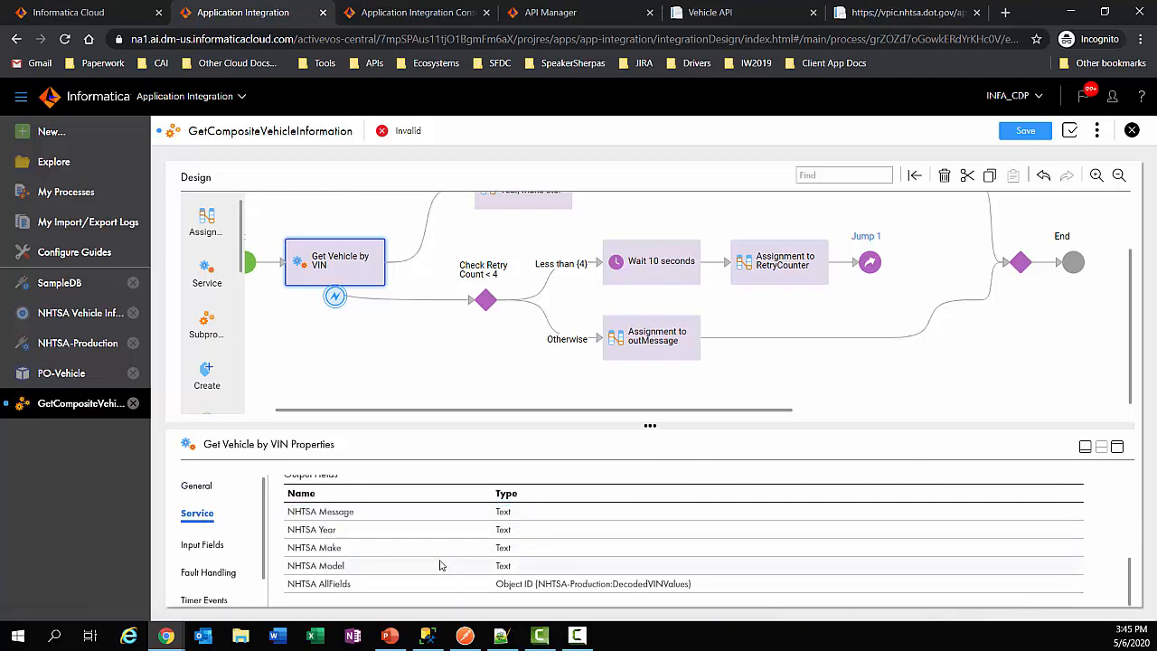
scroll(511, 264, up, 1)
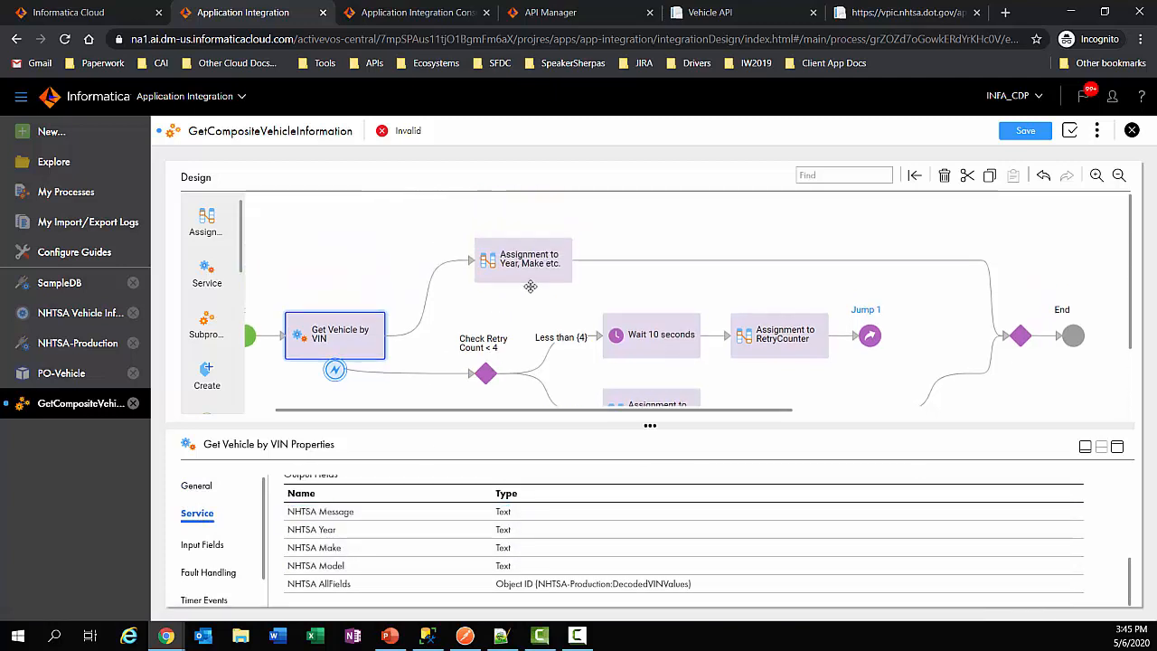
- Map outVehicle Year to NHTSA Year and Make to NHTSA Make as fields
click(522, 262)
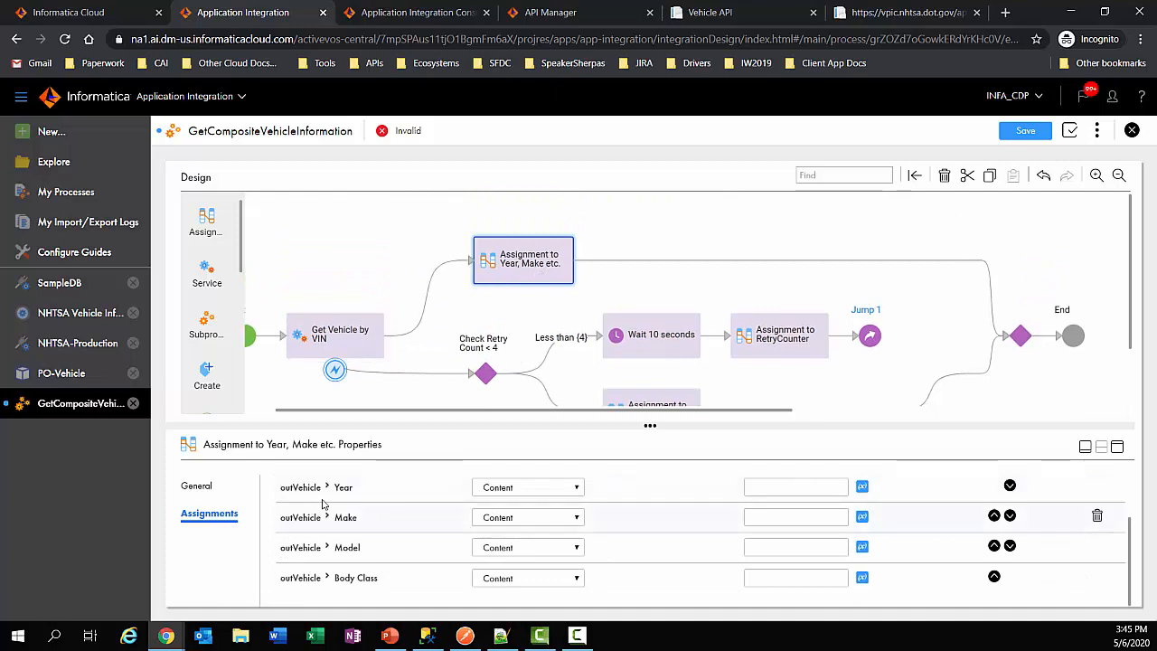
click(545, 492)
click(533, 517)
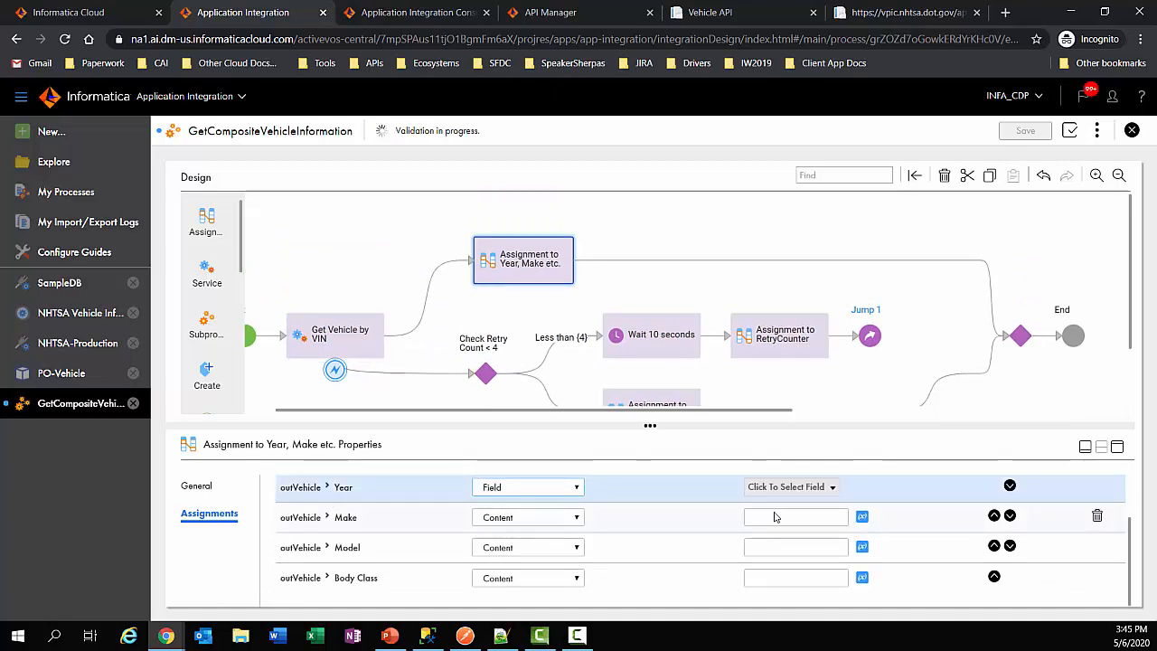
click(817, 486)
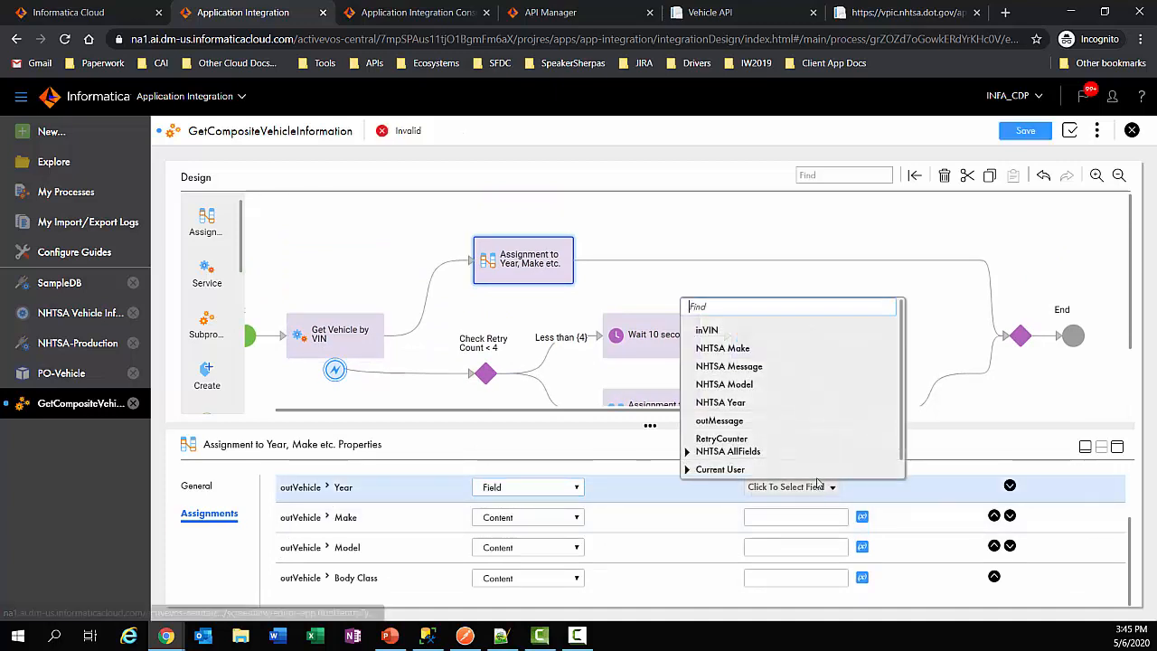
click(723, 404)
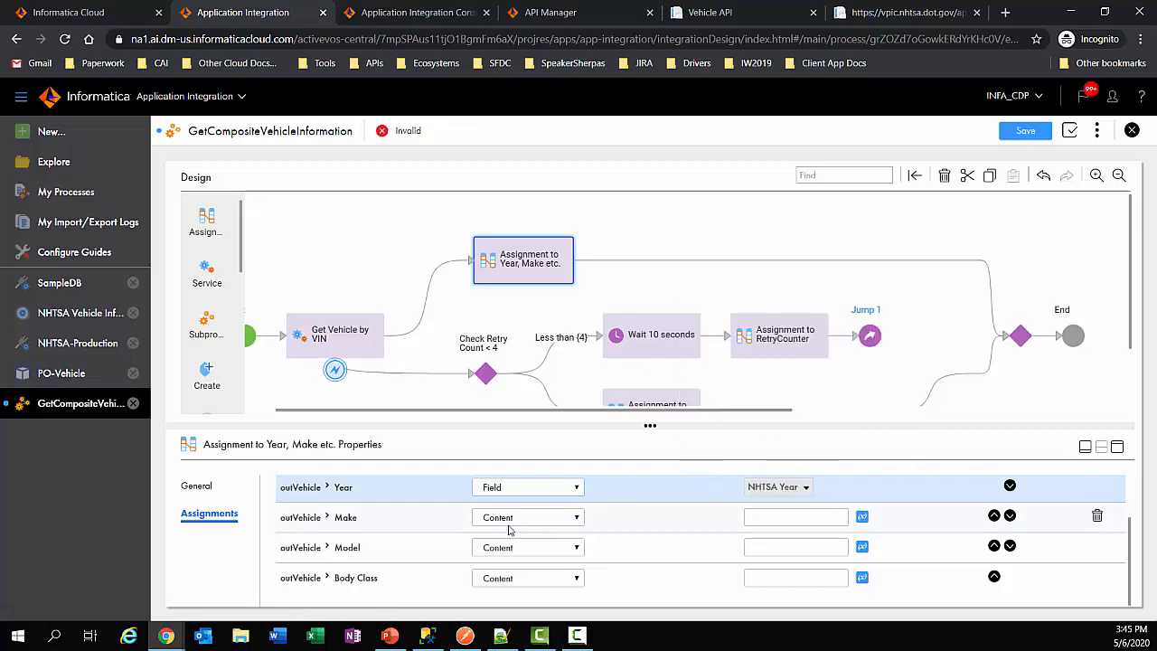
click(510, 519)
click(516, 547)
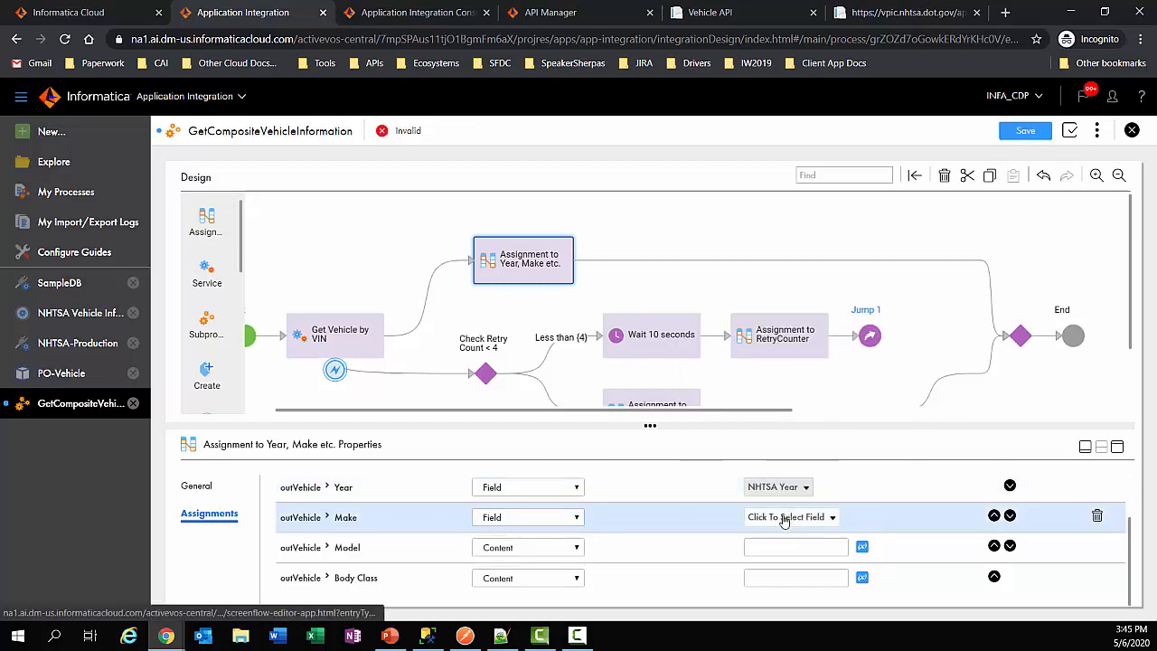
click(755, 517)
click(736, 380)
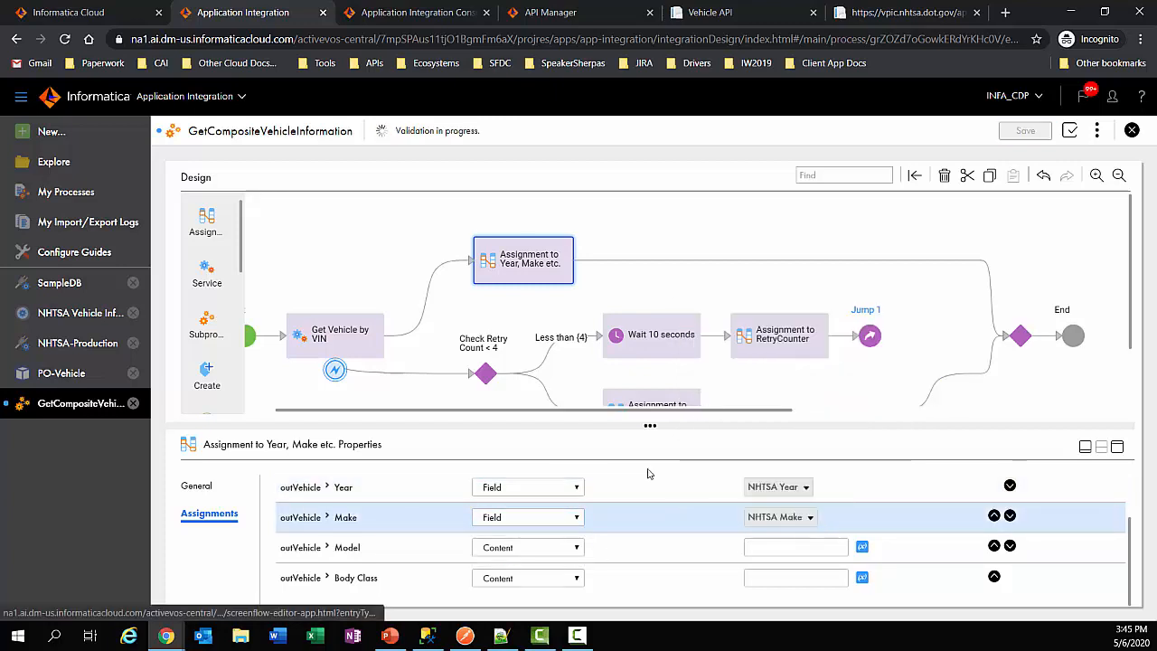
- Map outVehicle Model to NHTSA Model and Body Class to NHTSA AllFields BodyClass
click(533, 548)
click(500, 578)
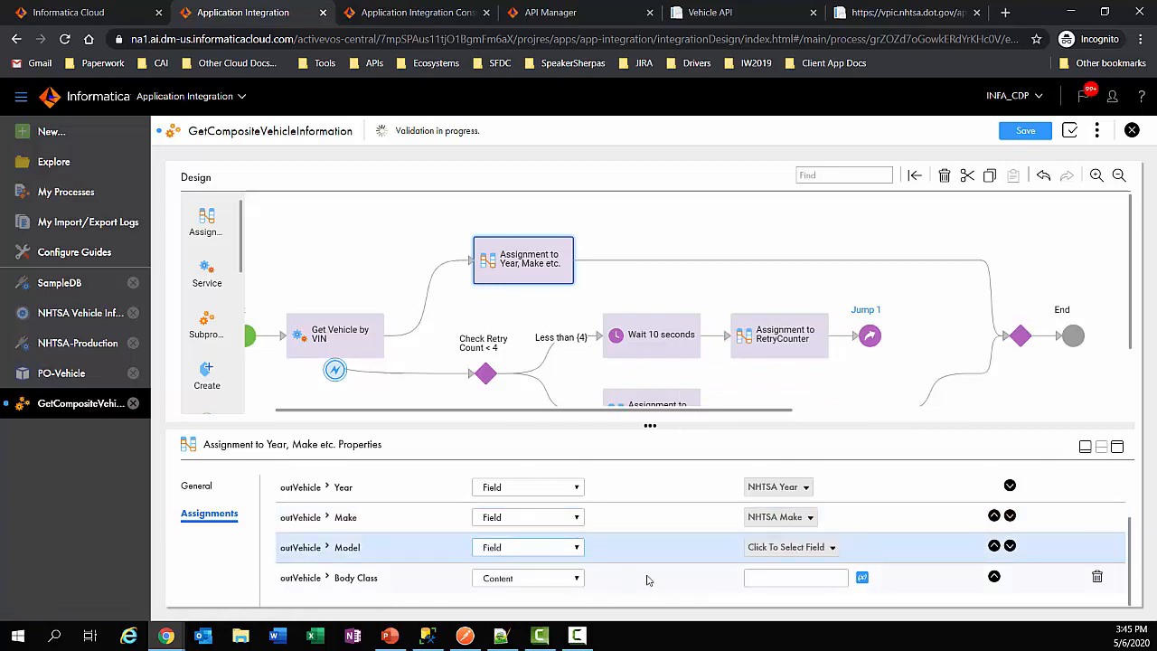
click(775, 546)
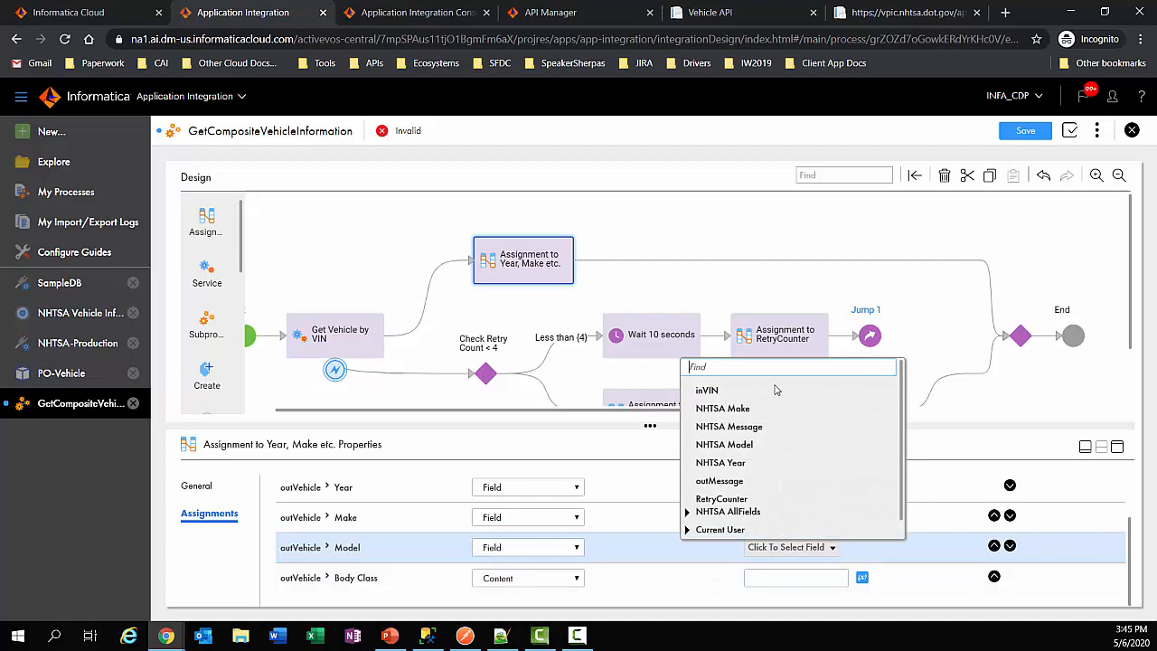
click(745, 446)
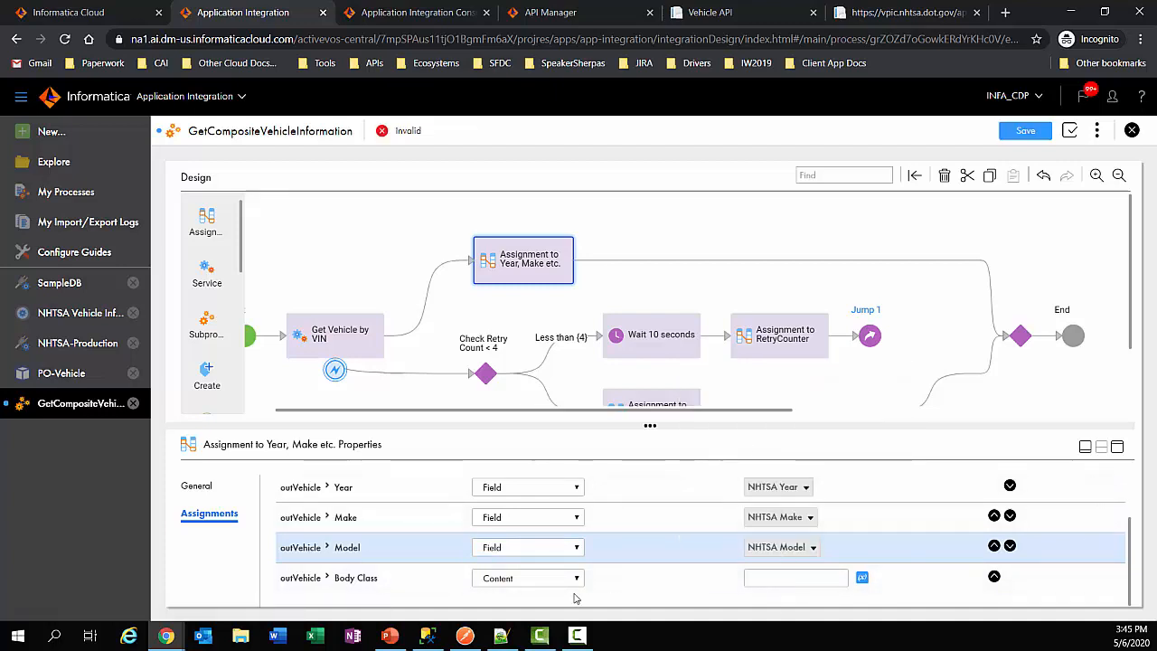
click(541, 576)
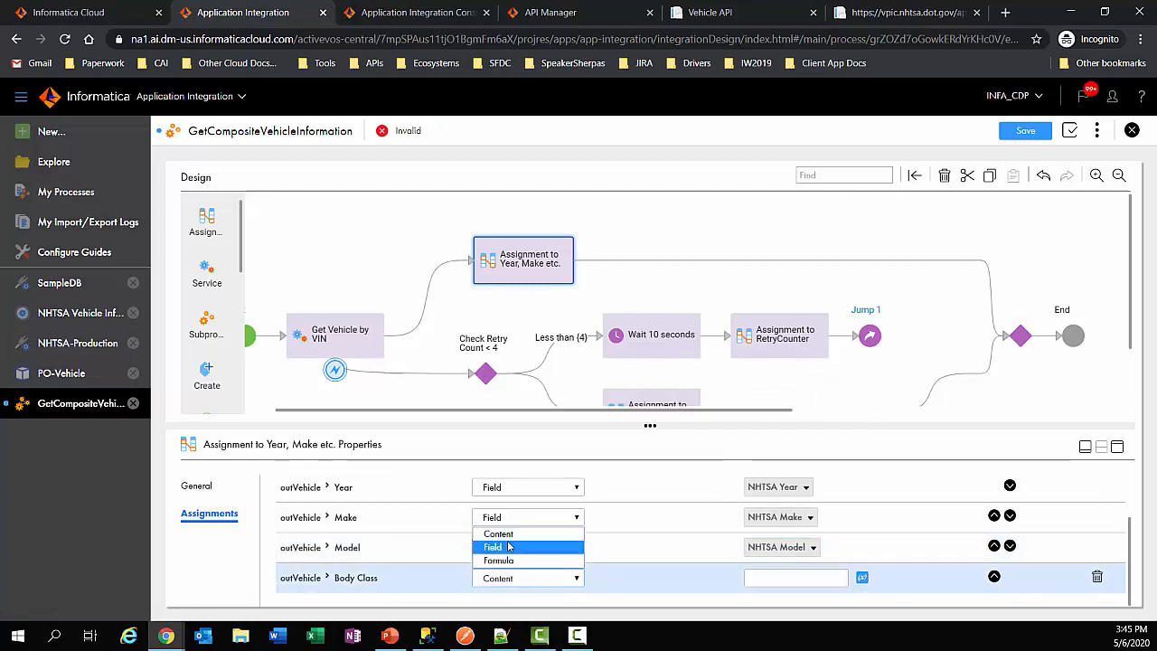
click(505, 546)
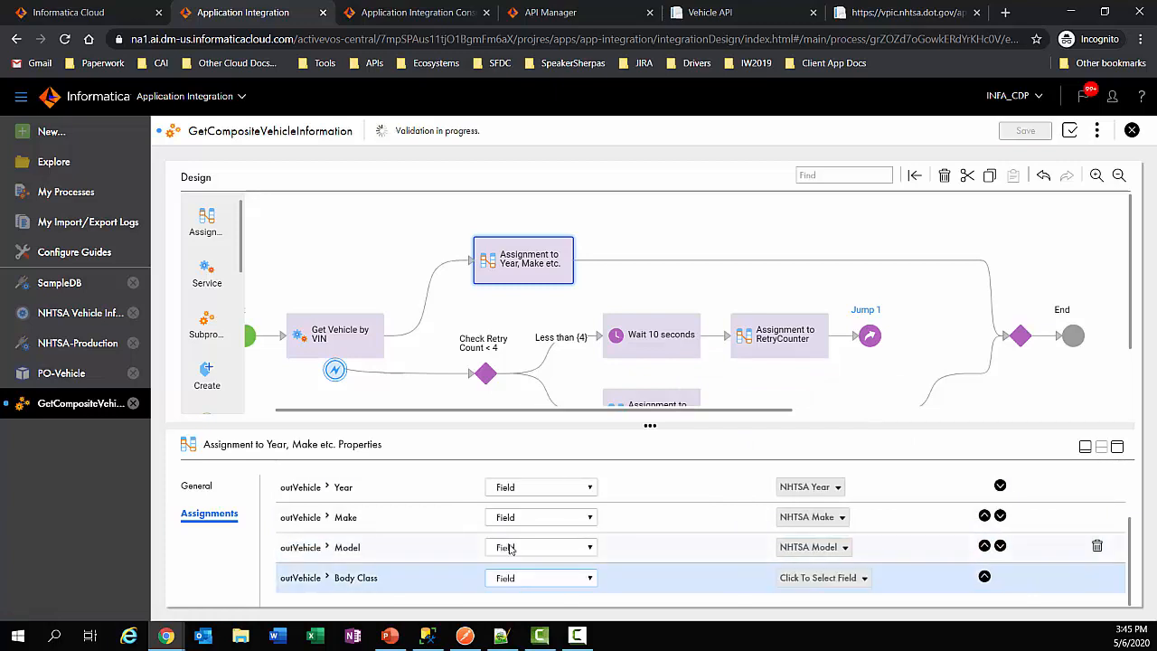
click(820, 584)
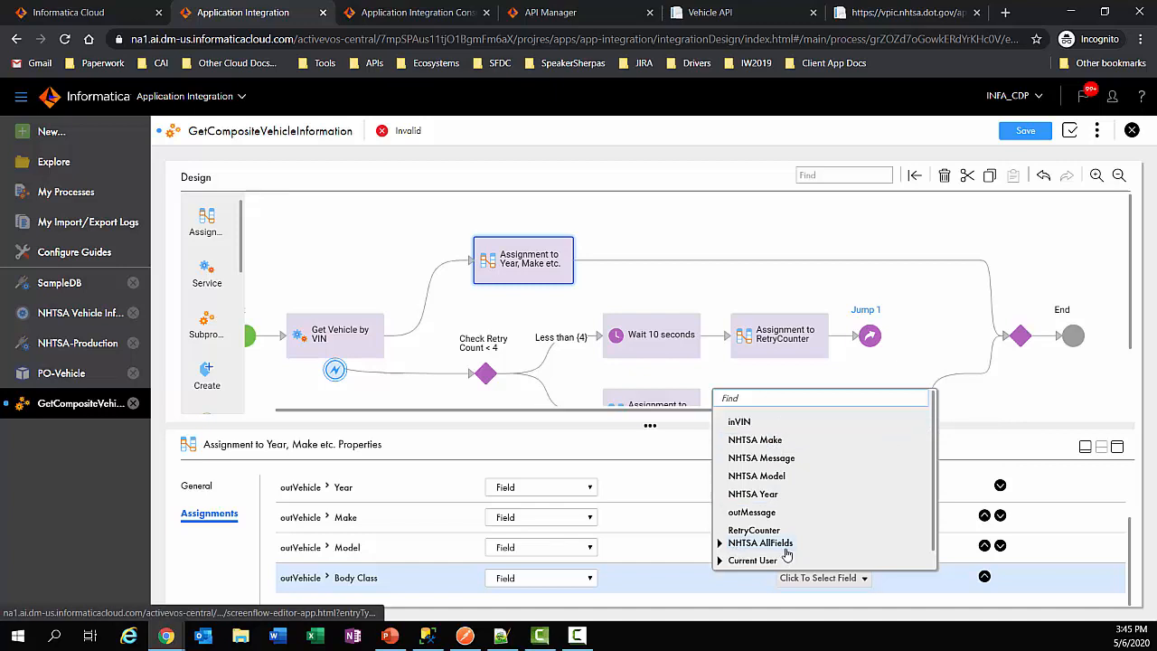
click(720, 543)
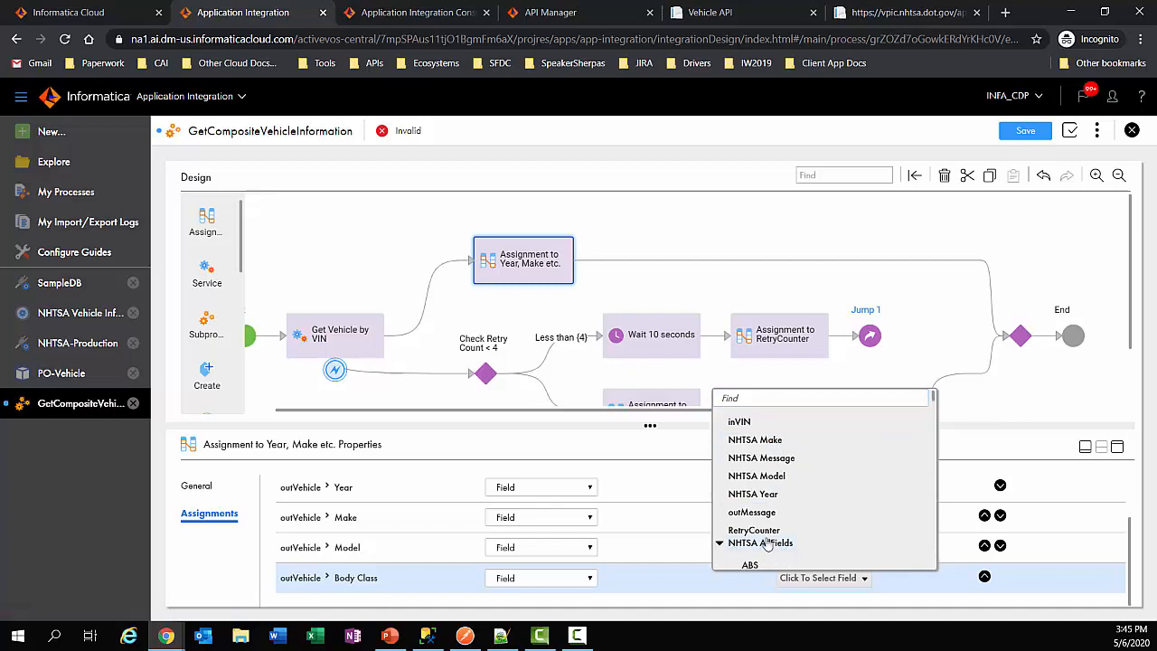
scroll(823, 505, down, 2)
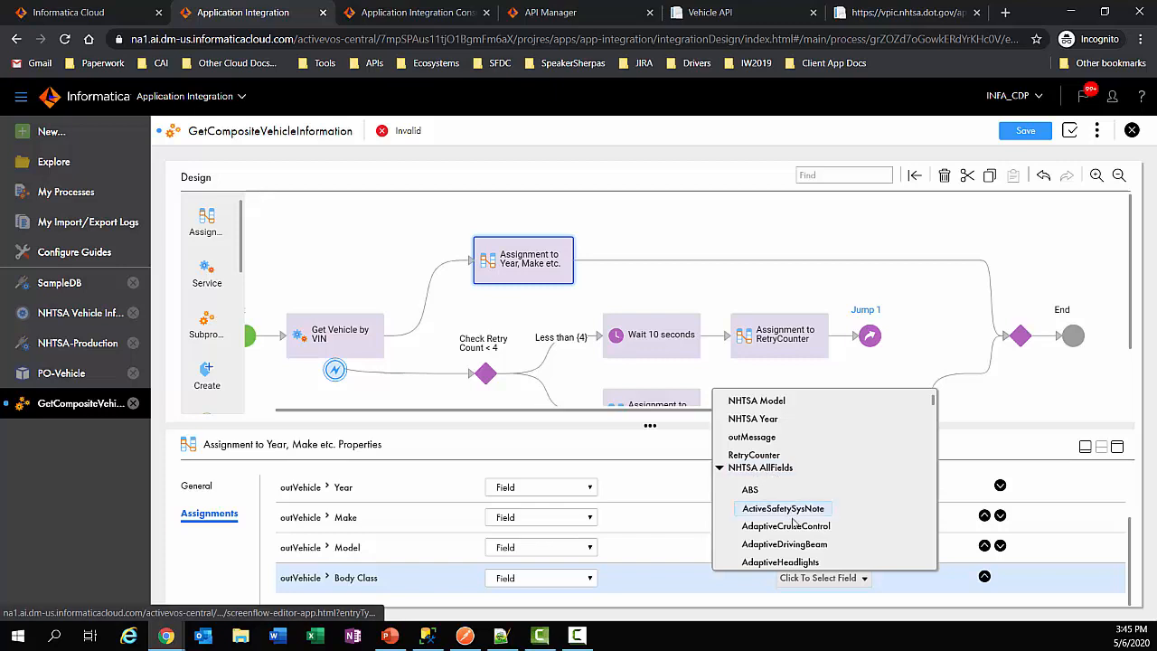
scroll(795, 488, down, 3)
scroll(805, 488, down, 9)
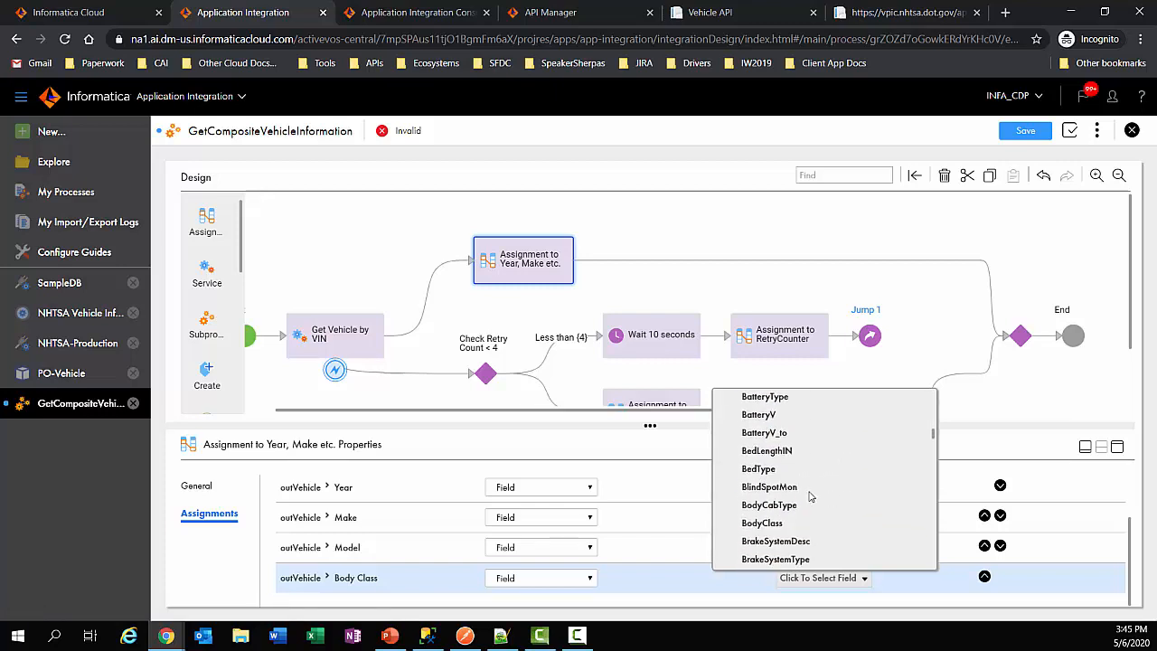
scroll(810, 496, down, 2)
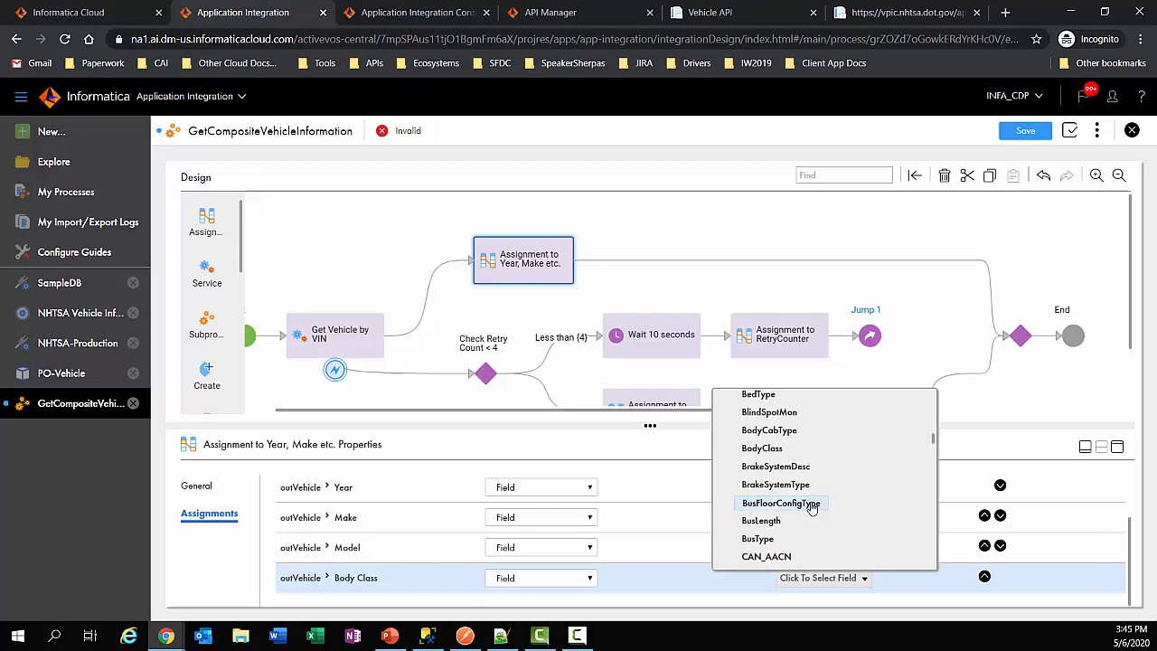
click(762, 450)
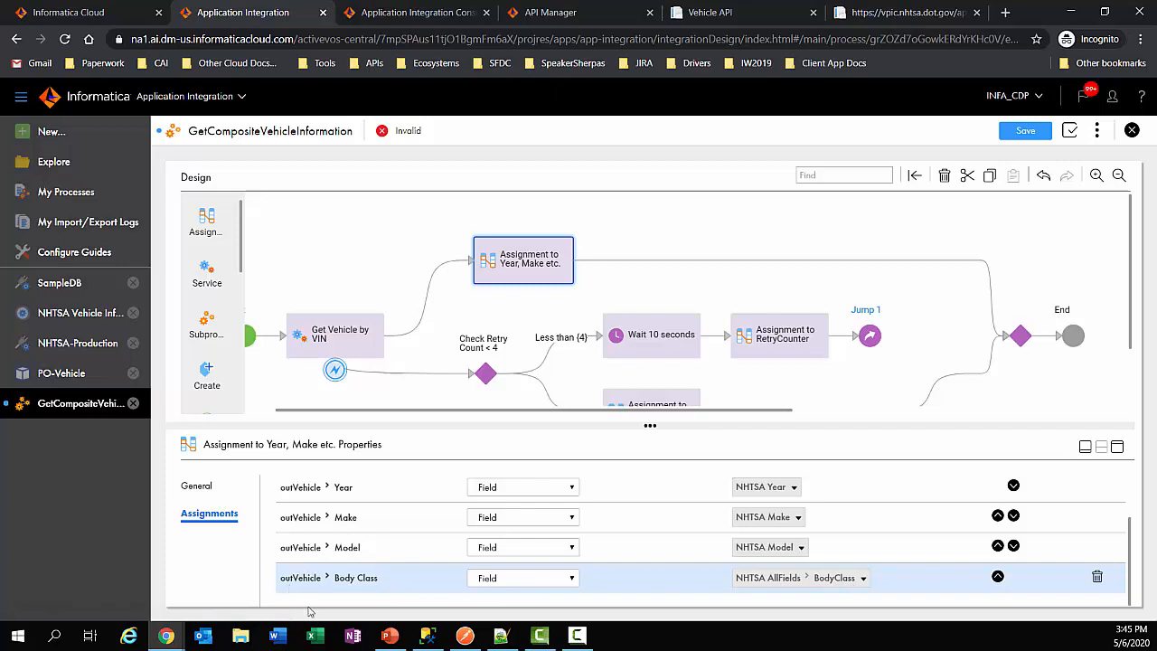
- Rename the assignment step to 'Populate outVehicle with NHTSA data'
click(199, 487)
drag(477, 515, 320, 500)
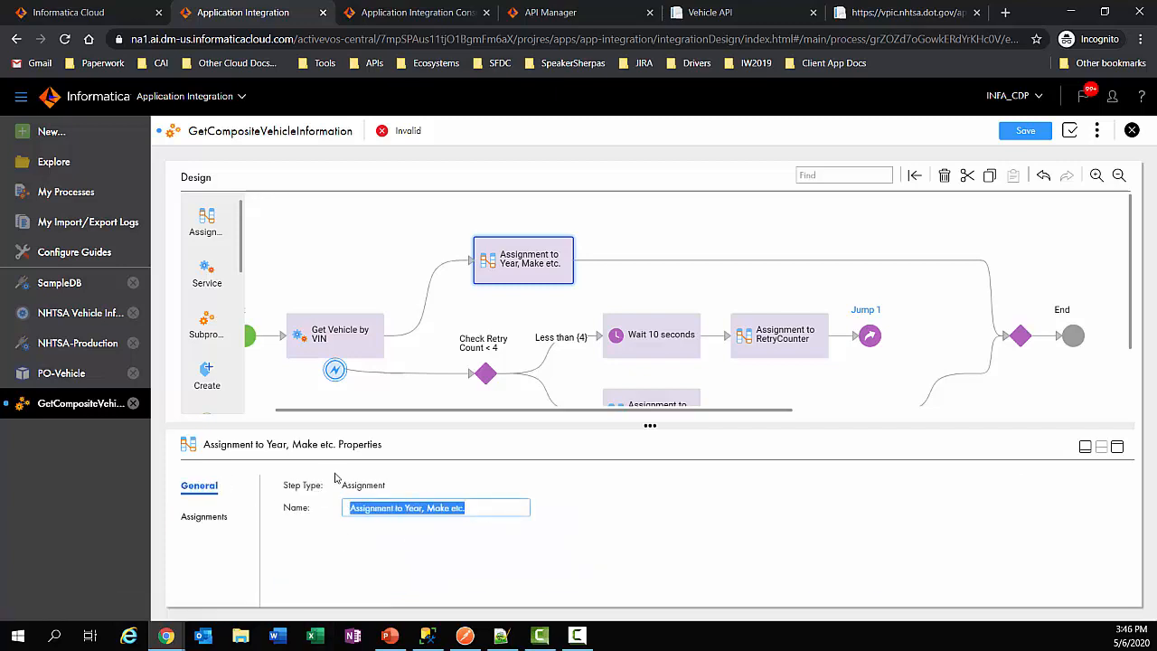
text(Populate)
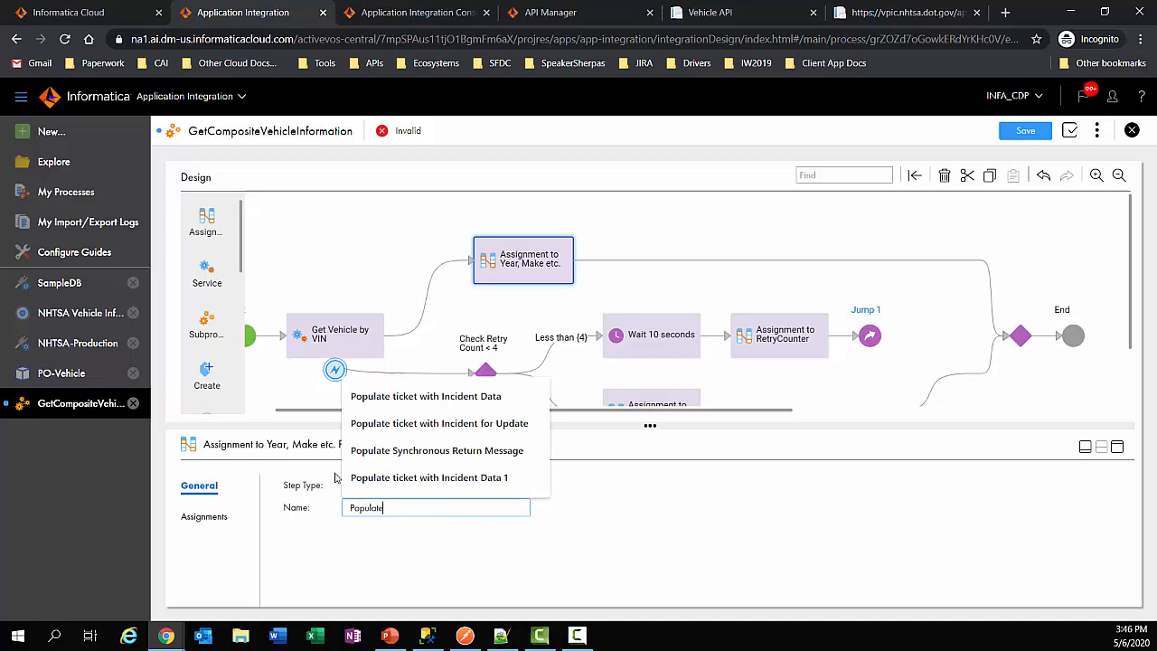
text( c)
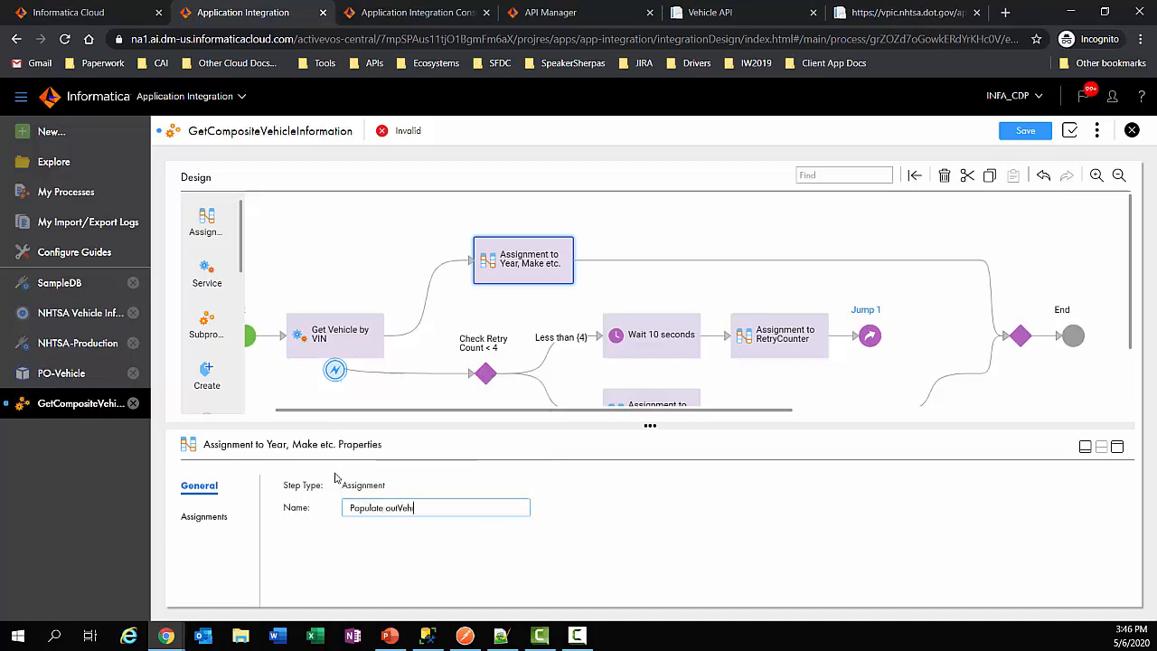
text(utVehicle with NHTSA data)
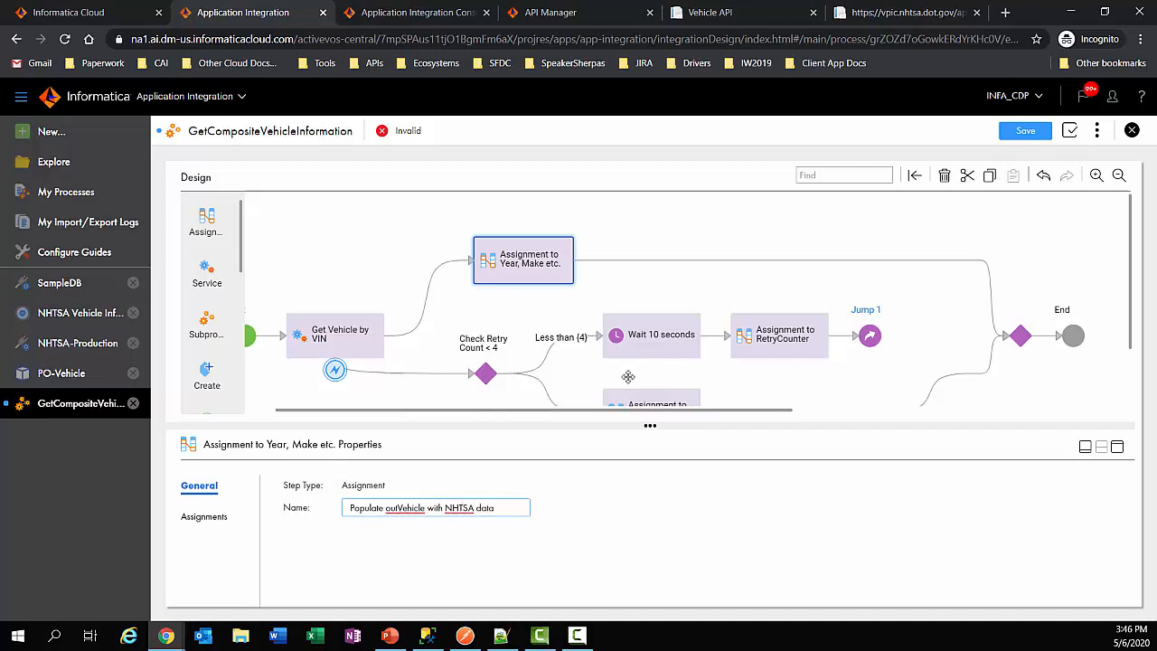
click(664, 537)
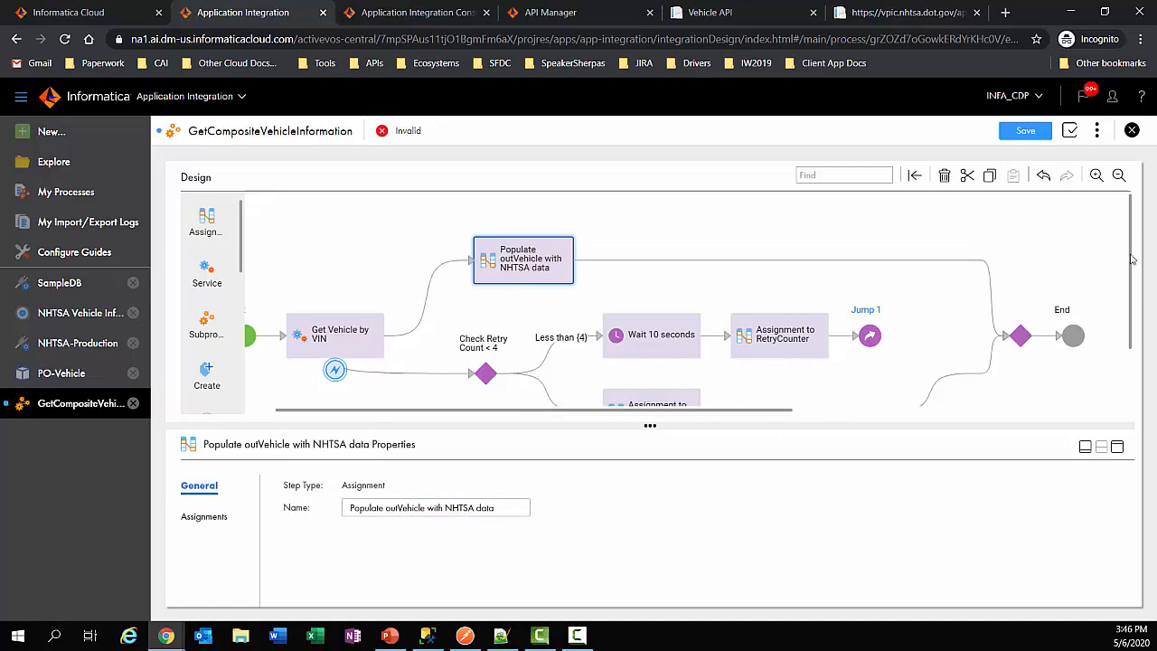
scroll(1133, 259, down, 1)
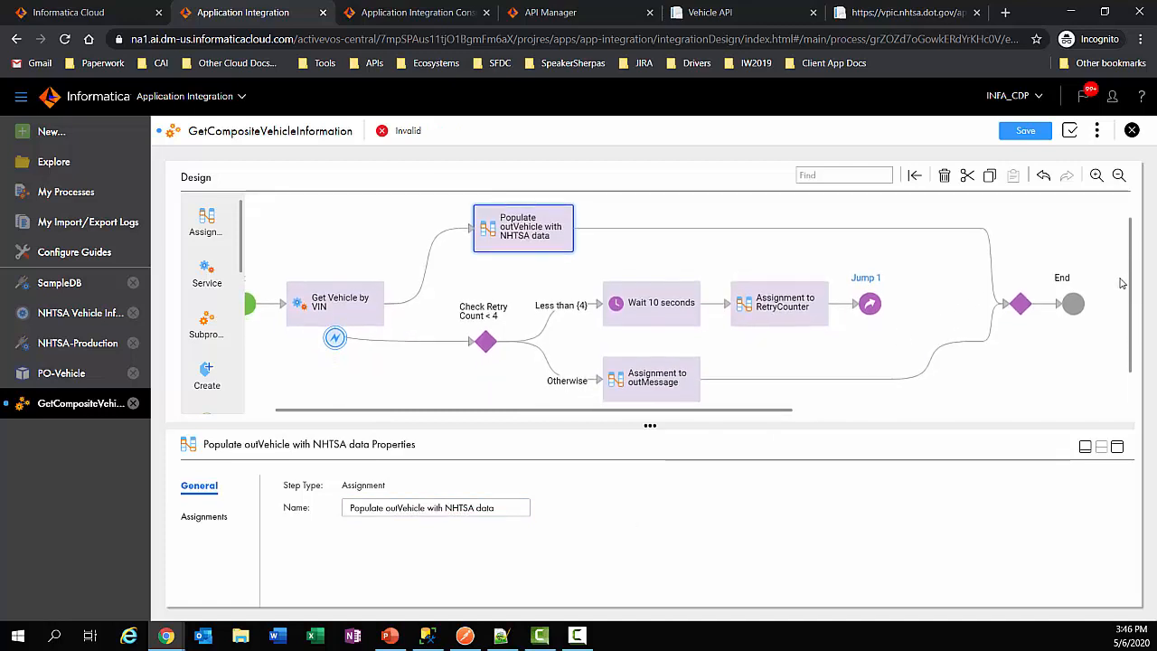
- Point Jump 1 back to Get Vehicle by VIN so the process validates as Valid
click(1070, 131)
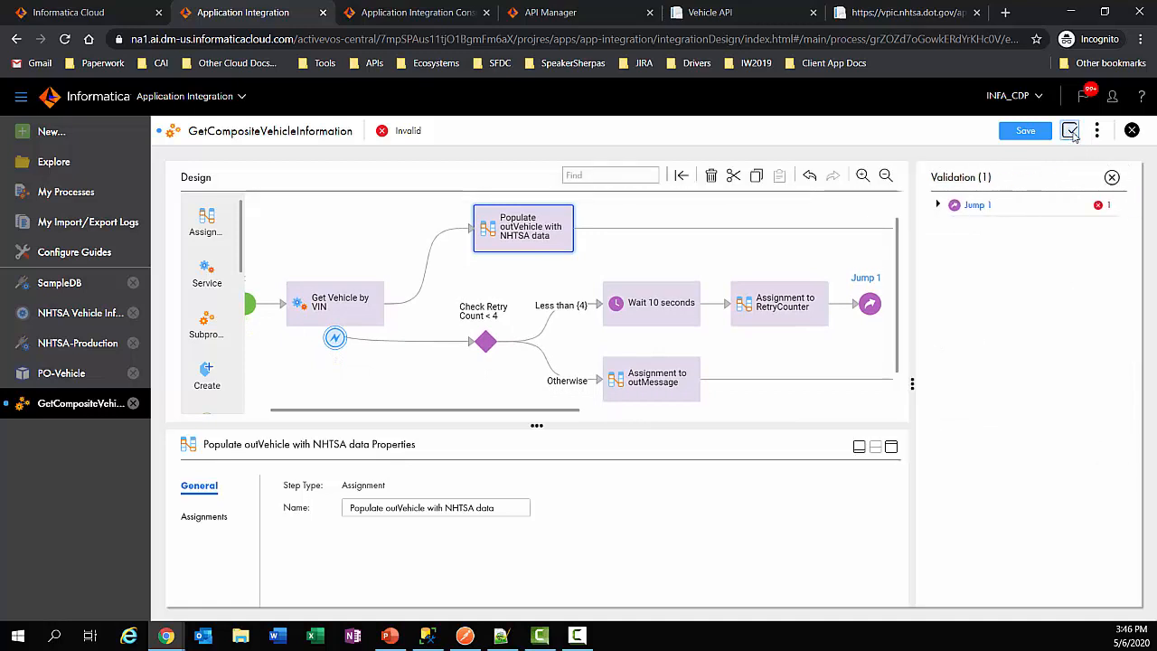
click(869, 303)
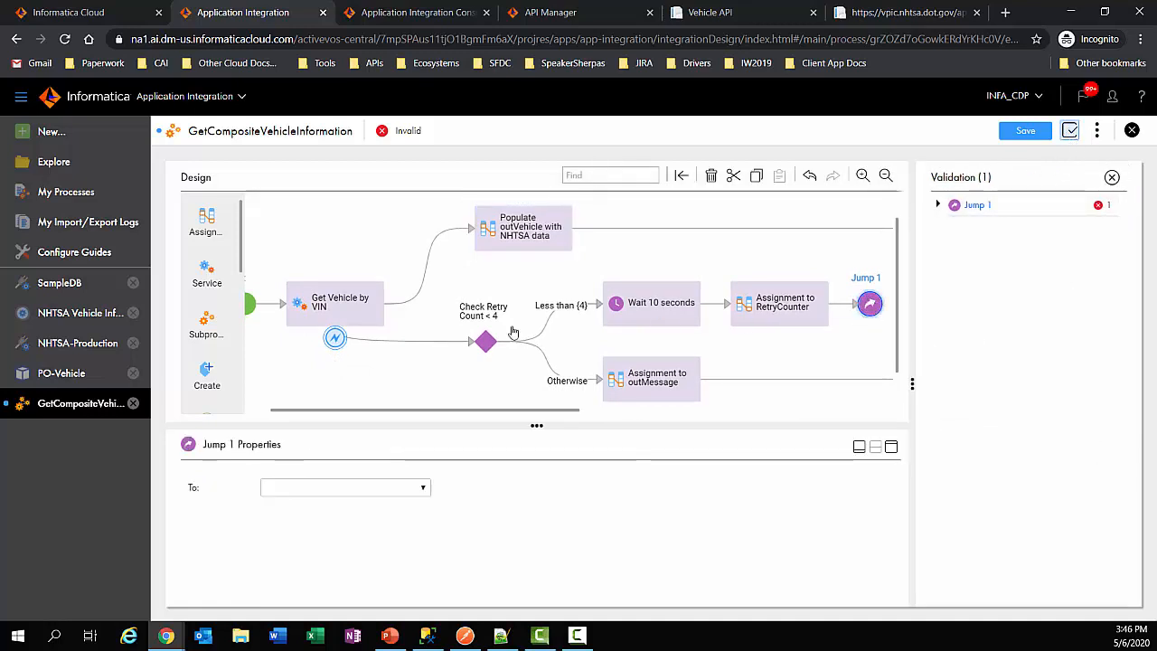
click(373, 488)
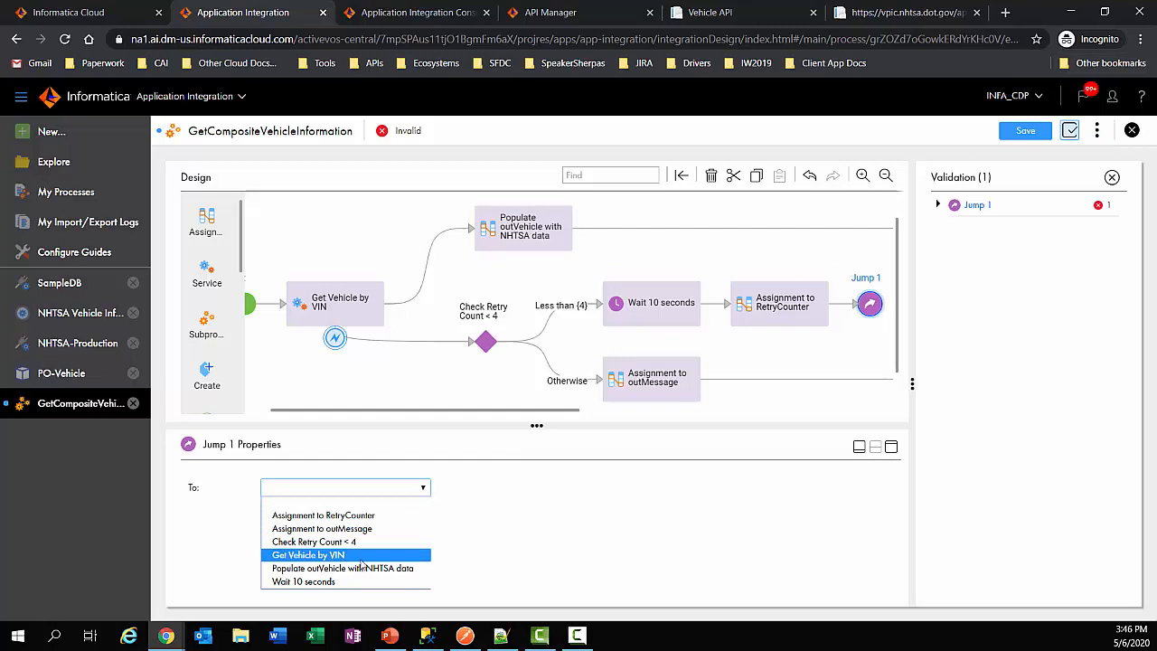
click(359, 555)
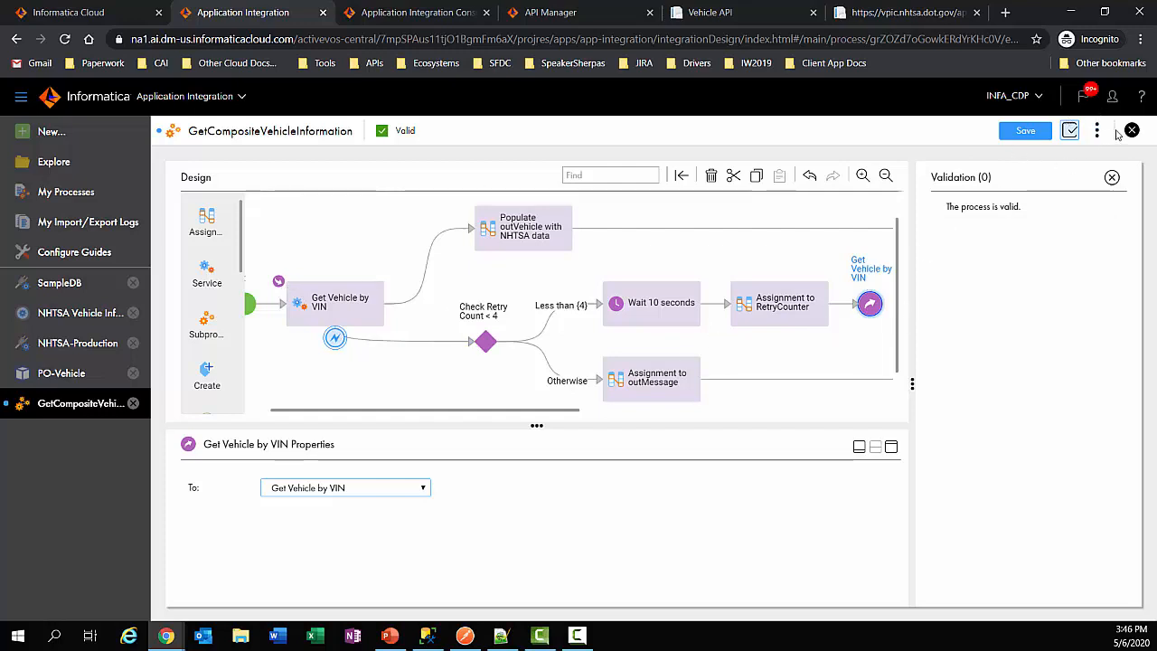
click(1111, 178)
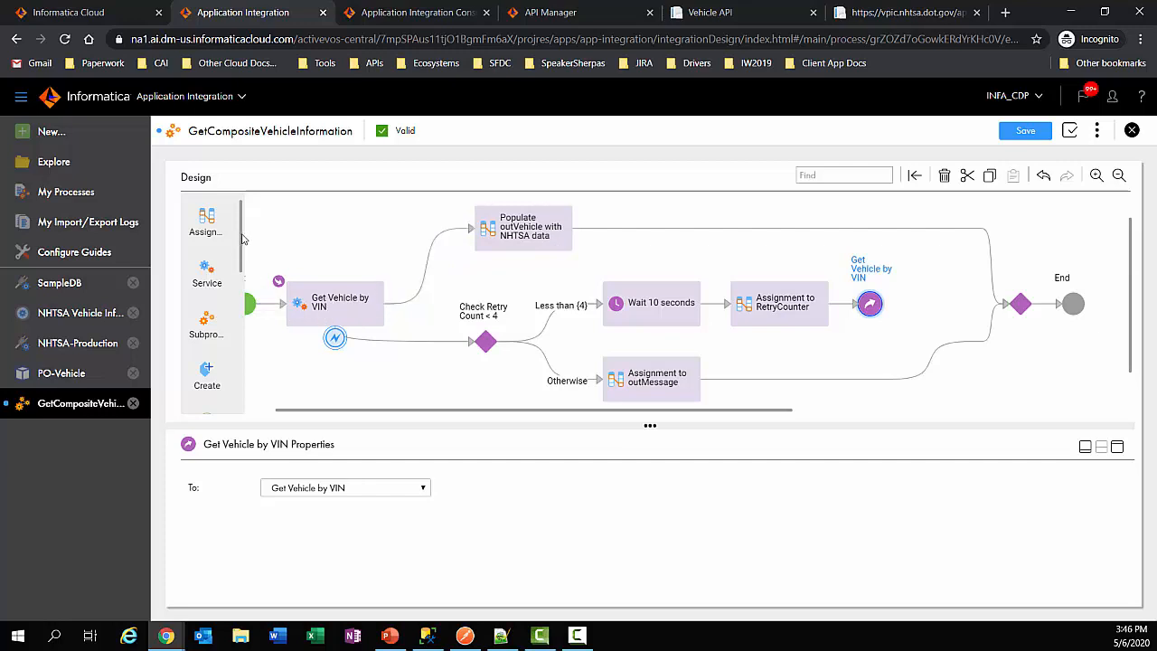
- Insert a Decision after Get Vehicle by VIN on the NHTSA Year field, with Path 1 set to Equals
drag(242, 237, 245, 361)
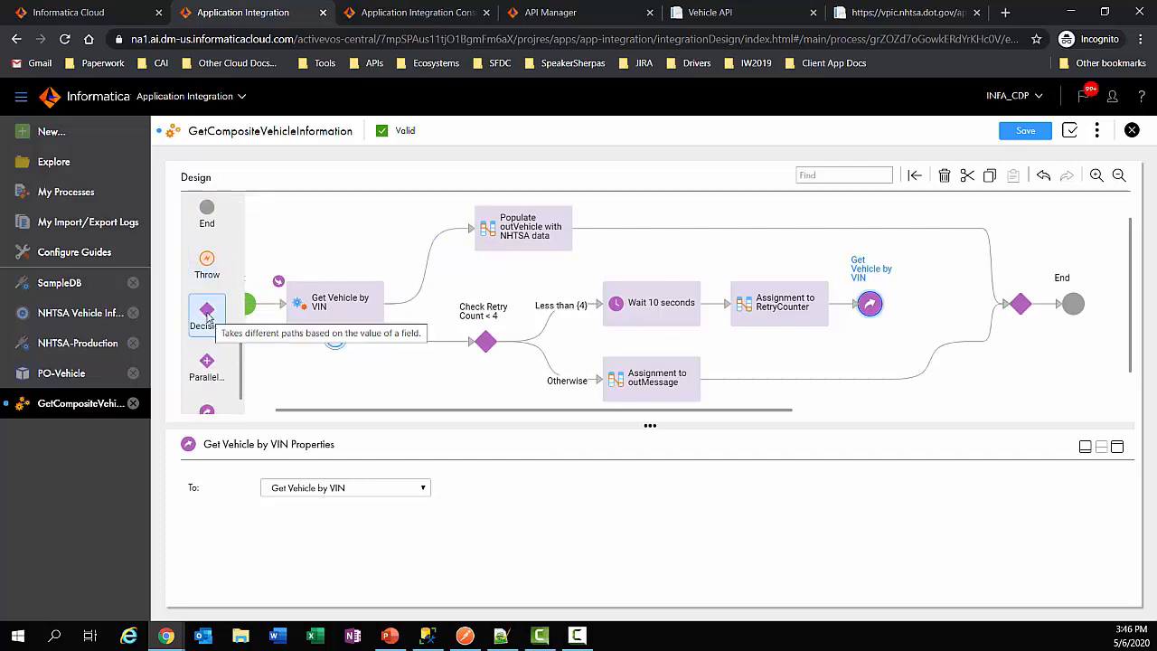
drag(213, 315, 462, 230)
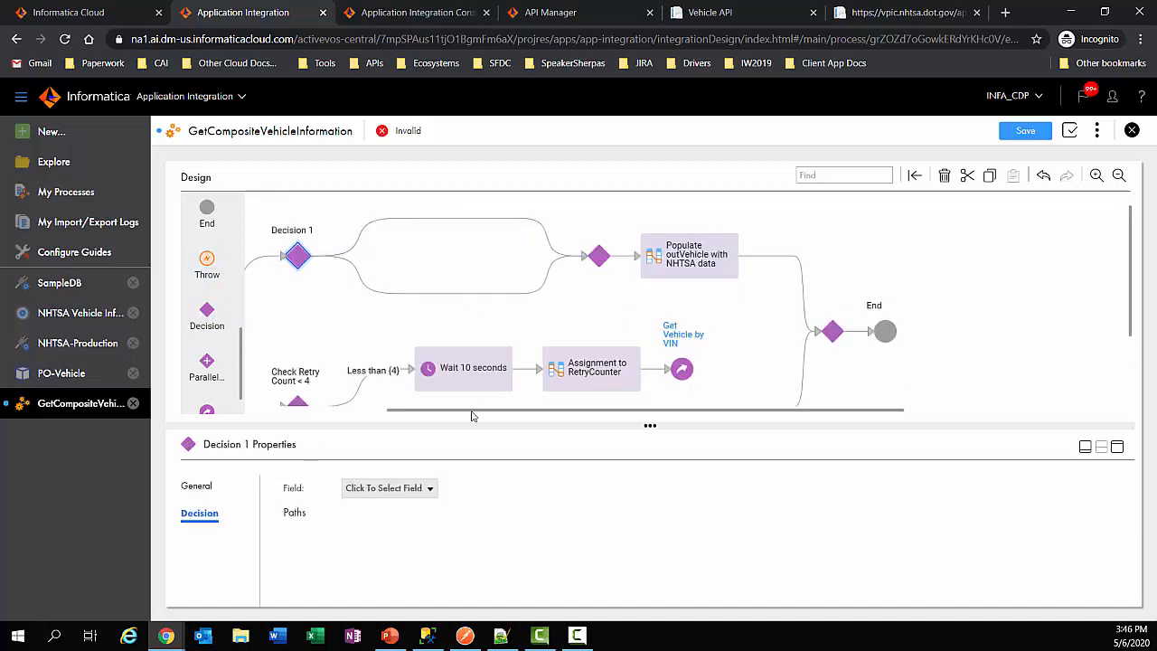
drag(471, 416, 335, 411)
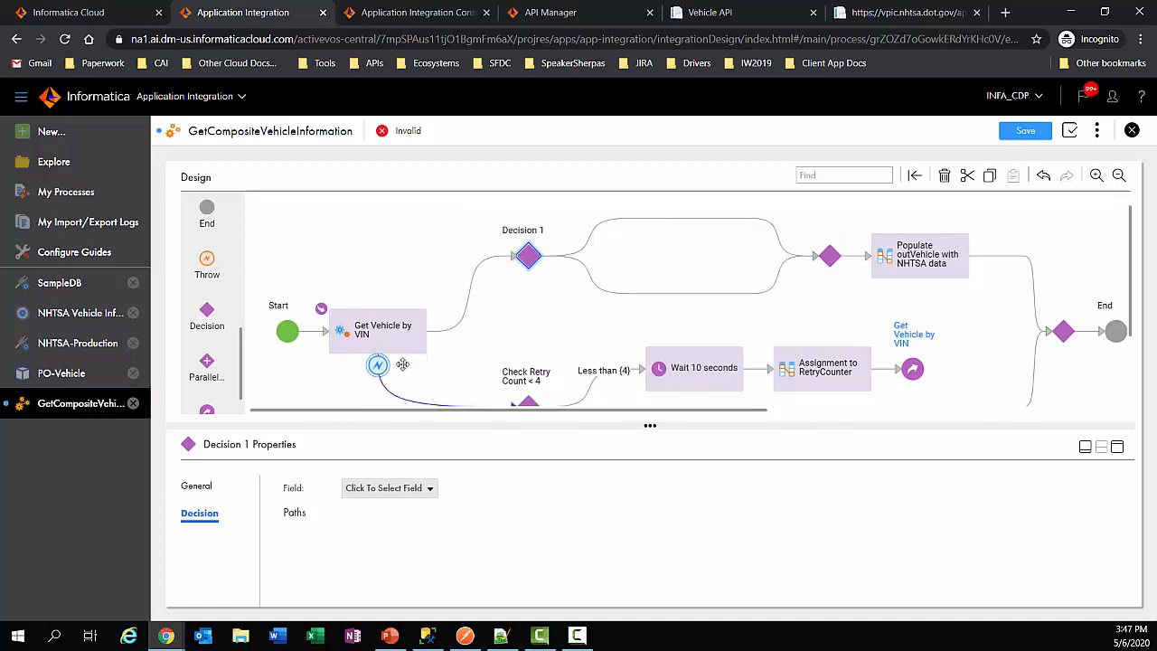
click(424, 488)
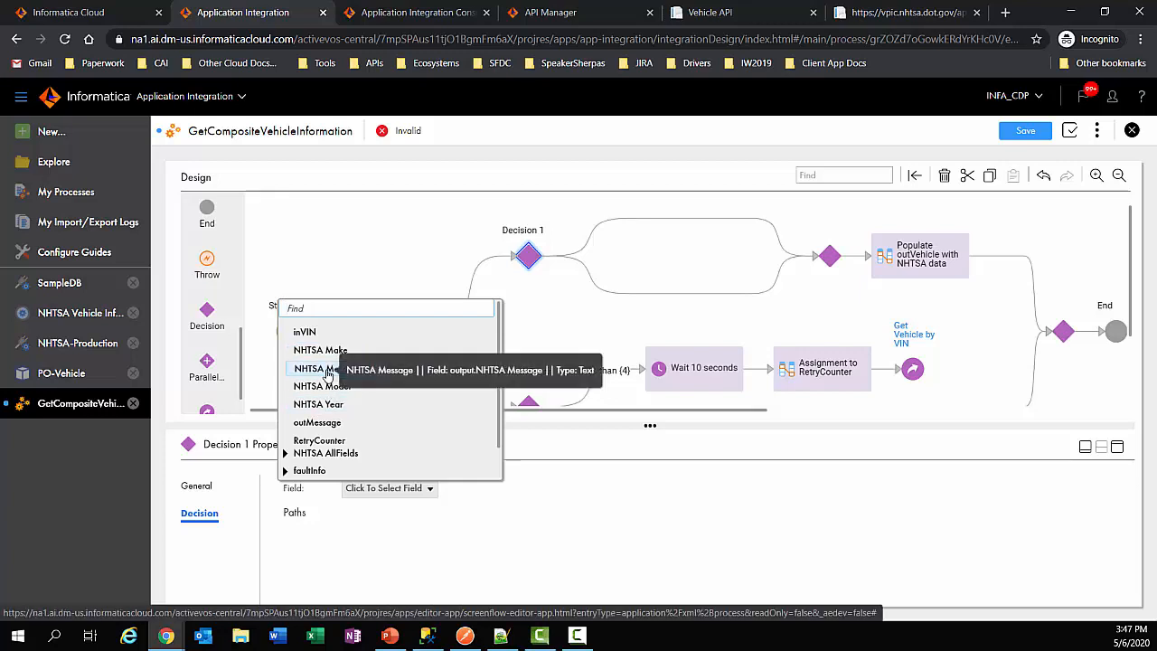
click(316, 404)
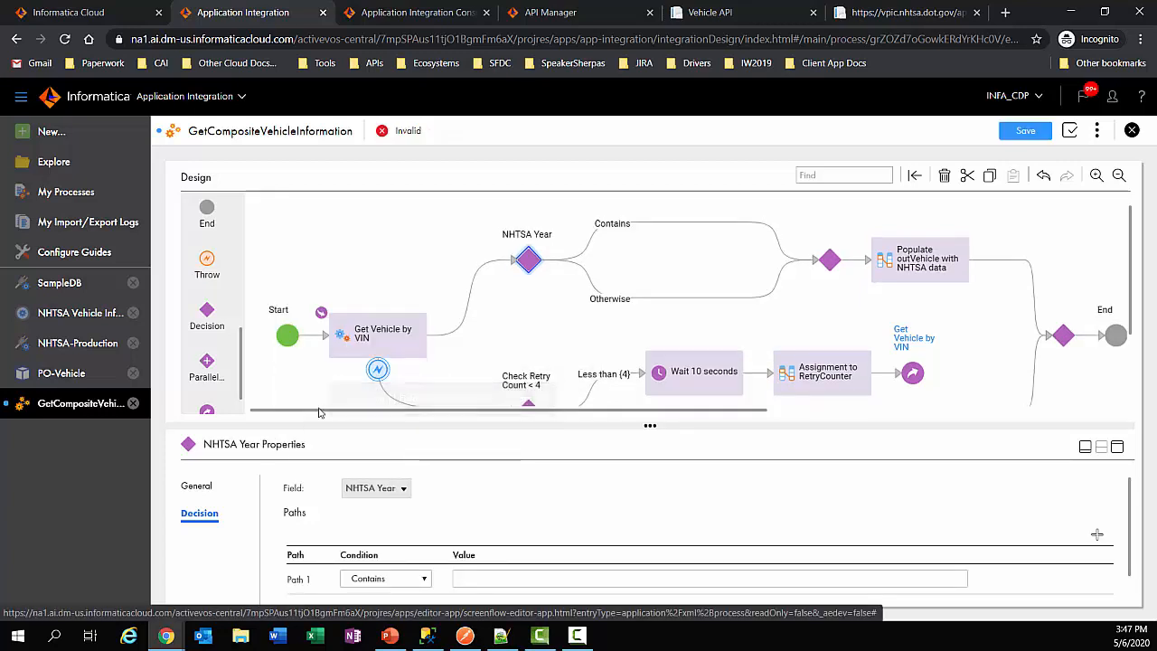
click(394, 579)
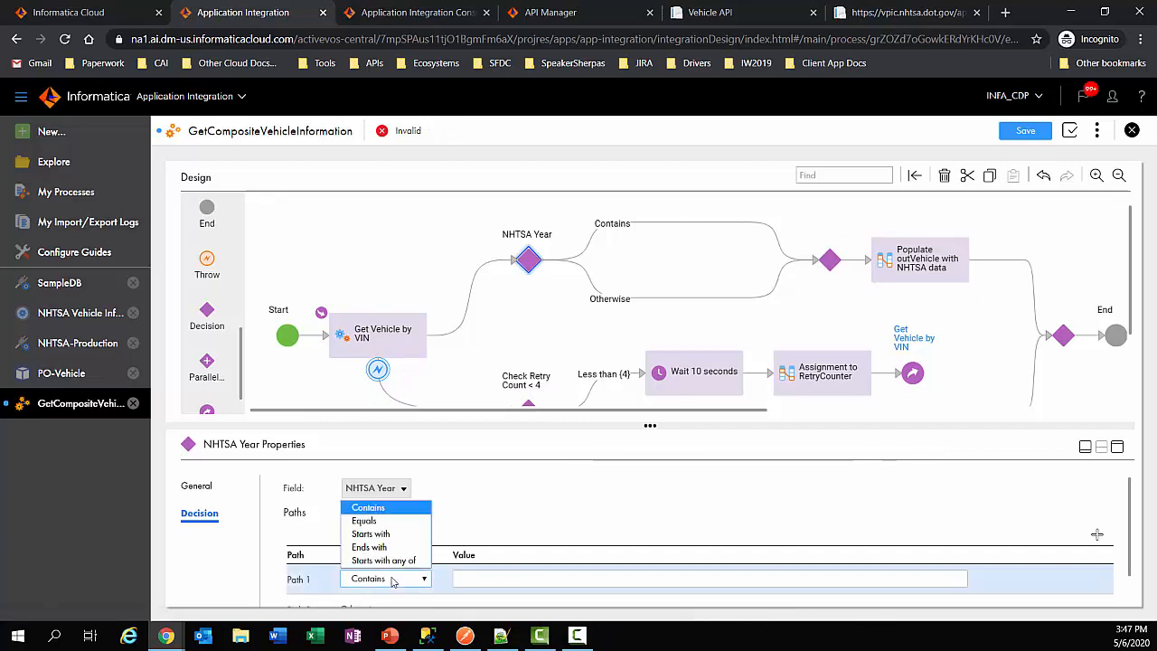
click(380, 523)
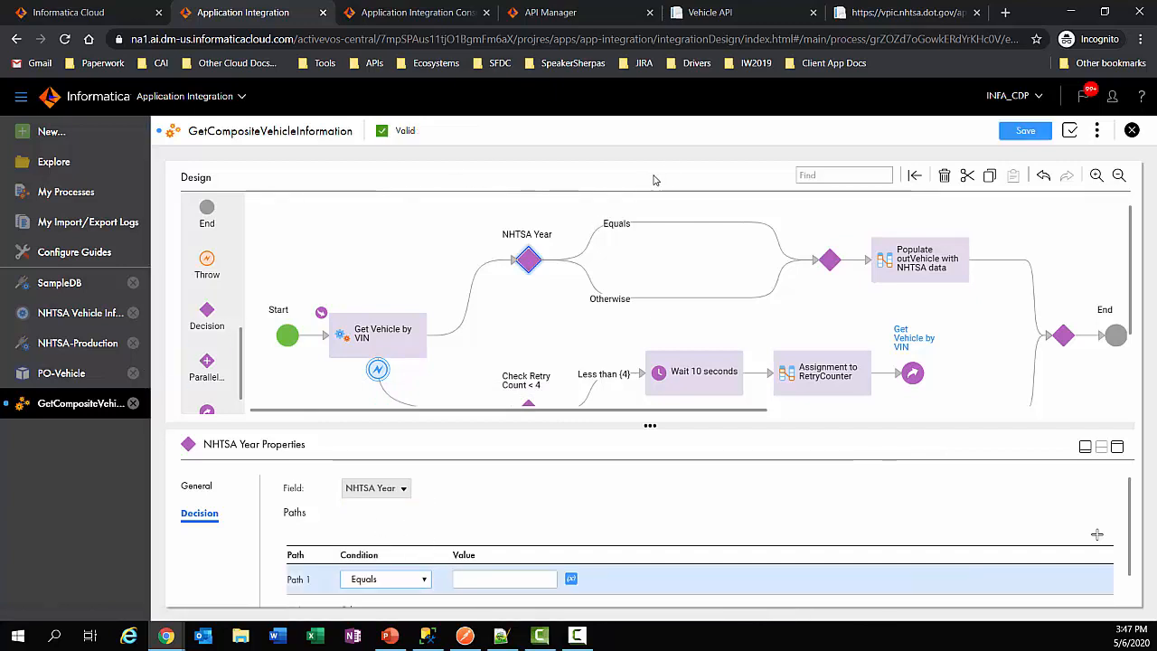
- Put Populate outVehicle with NHTSA data on the Otherwise path and copy Assignment to outMessage
drag(895, 258, 663, 289)
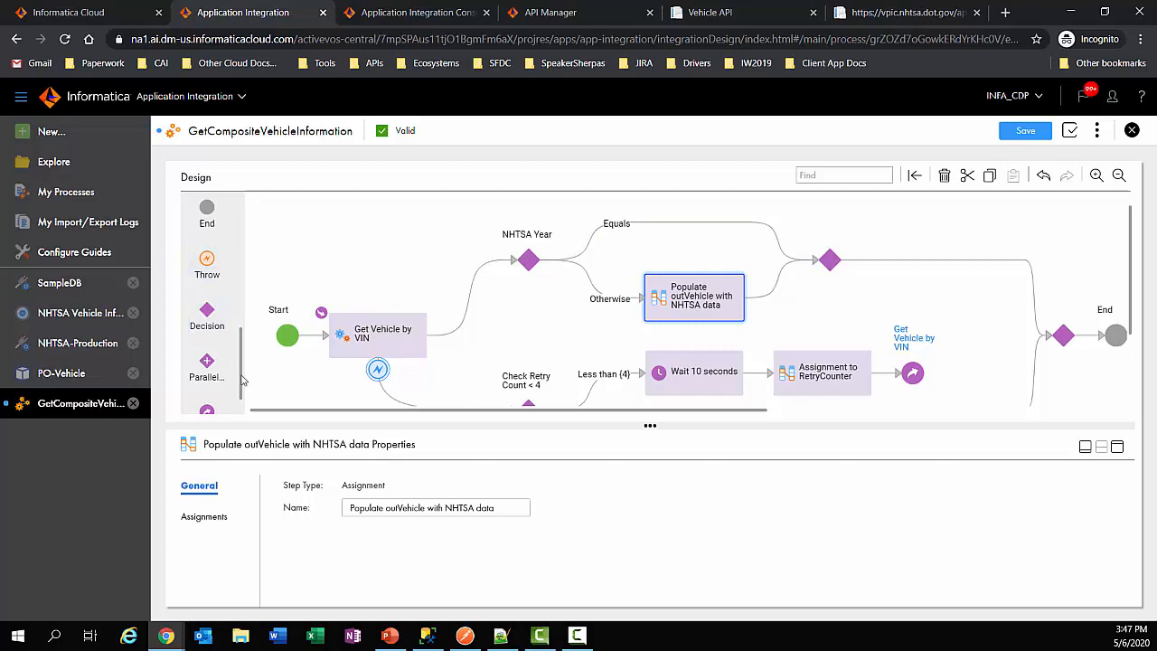
drag(242, 379, 250, 259)
scroll(658, 301, down, 1)
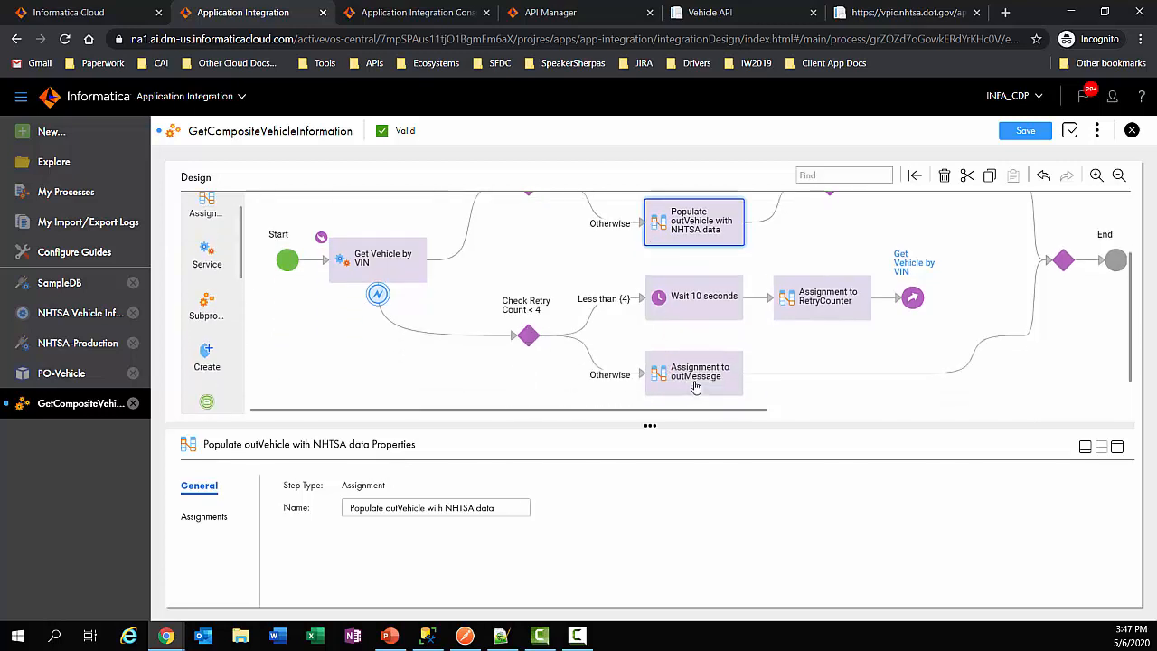
click(692, 377)
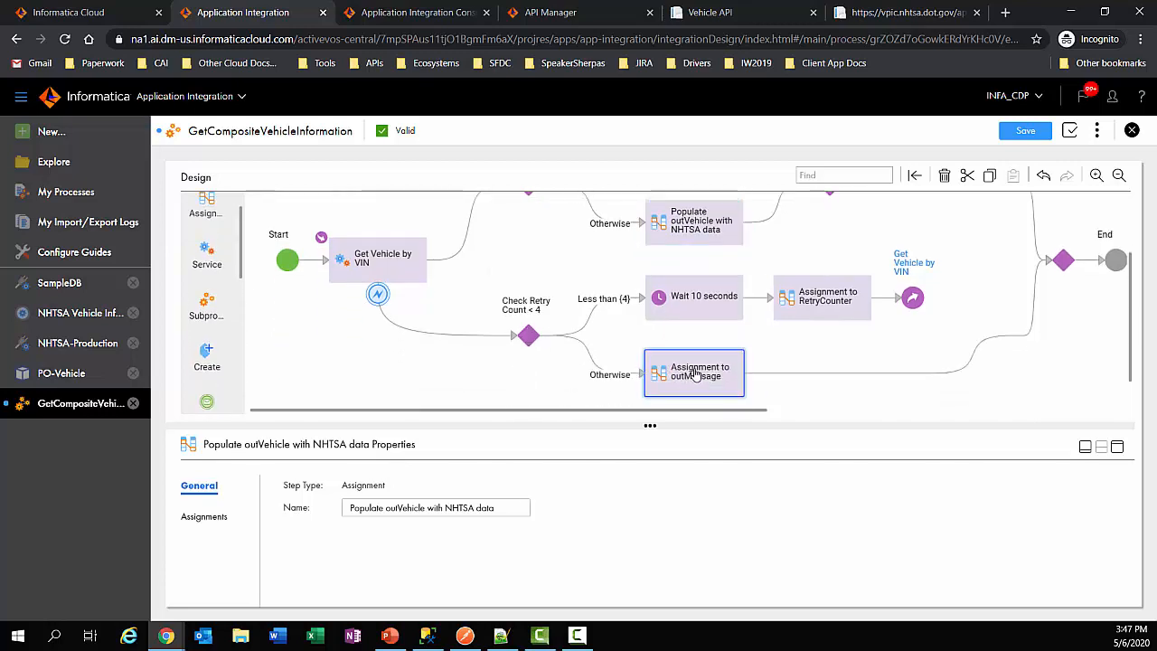
click(944, 178)
click(1042, 177)
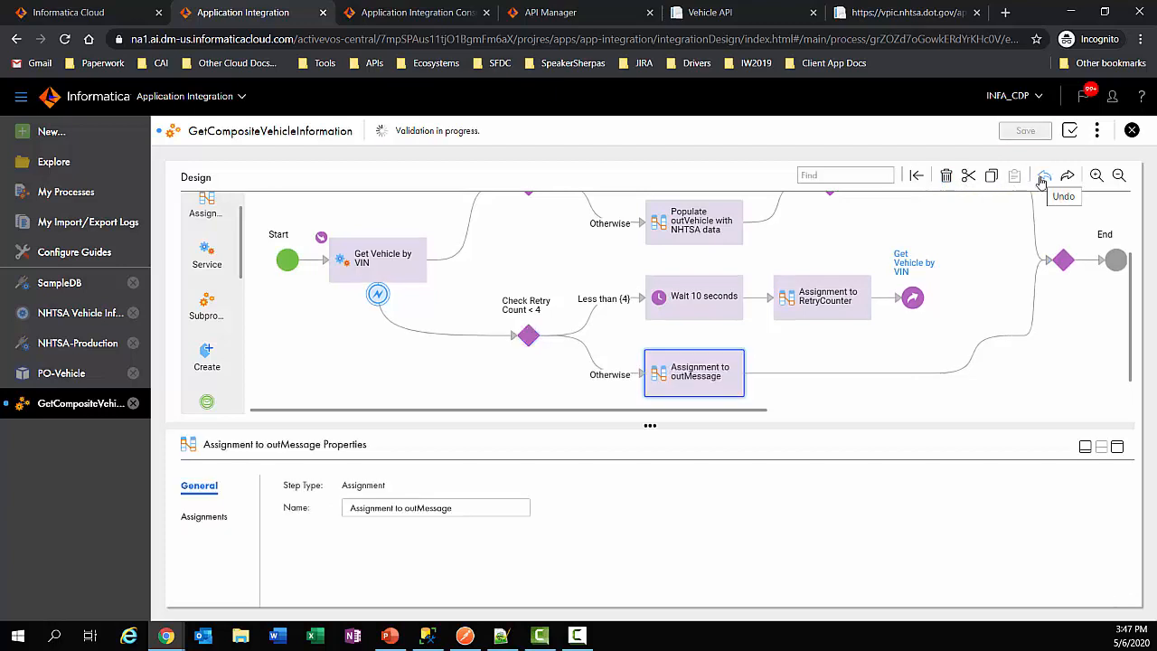
click(991, 178)
scroll(663, 231, up, 1)
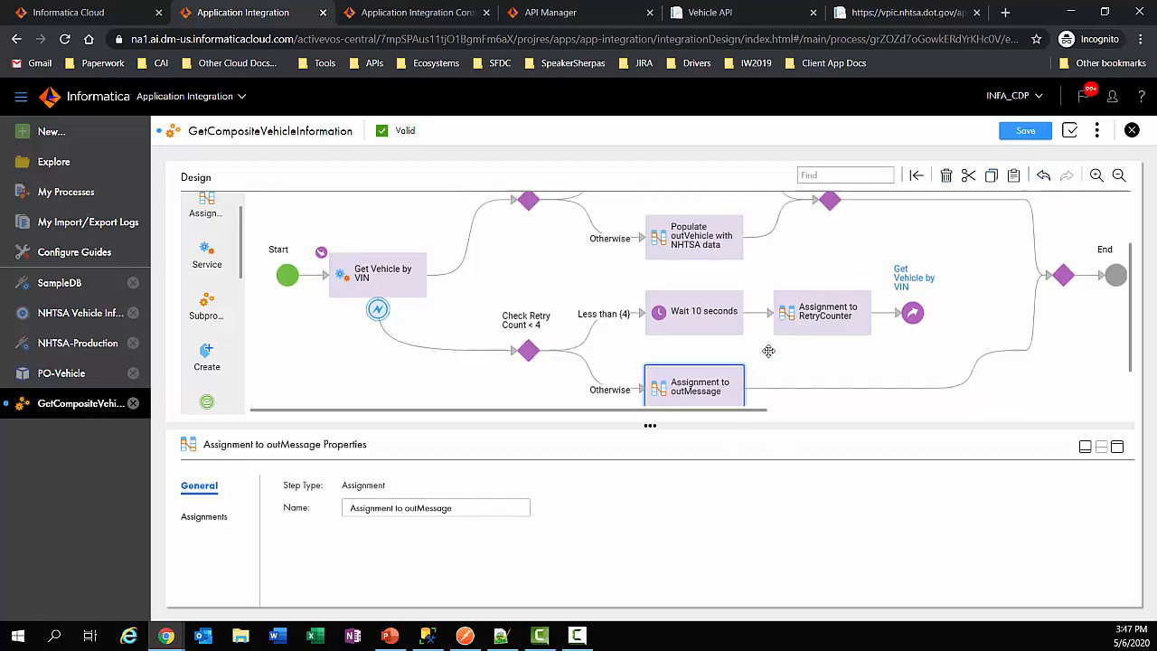
- Paste the copied assignment onto the Equals path and rename it 'Assign Not Found in NHTSA to Error'
click(663, 241)
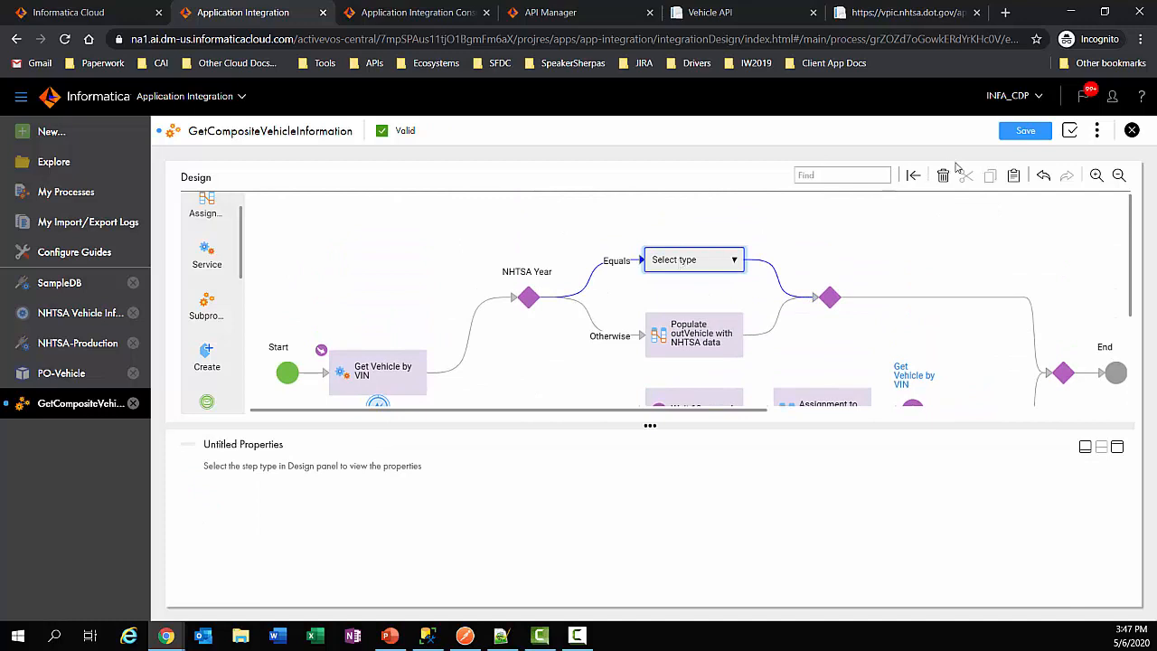
click(1014, 176)
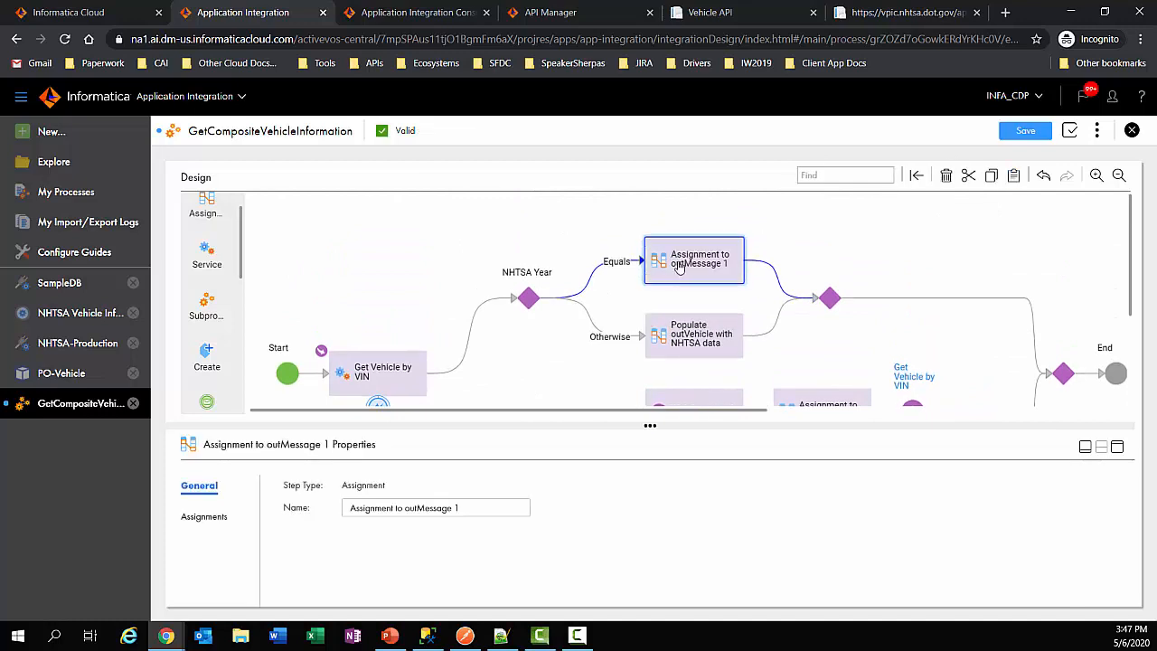
drag(405, 507, 554, 512)
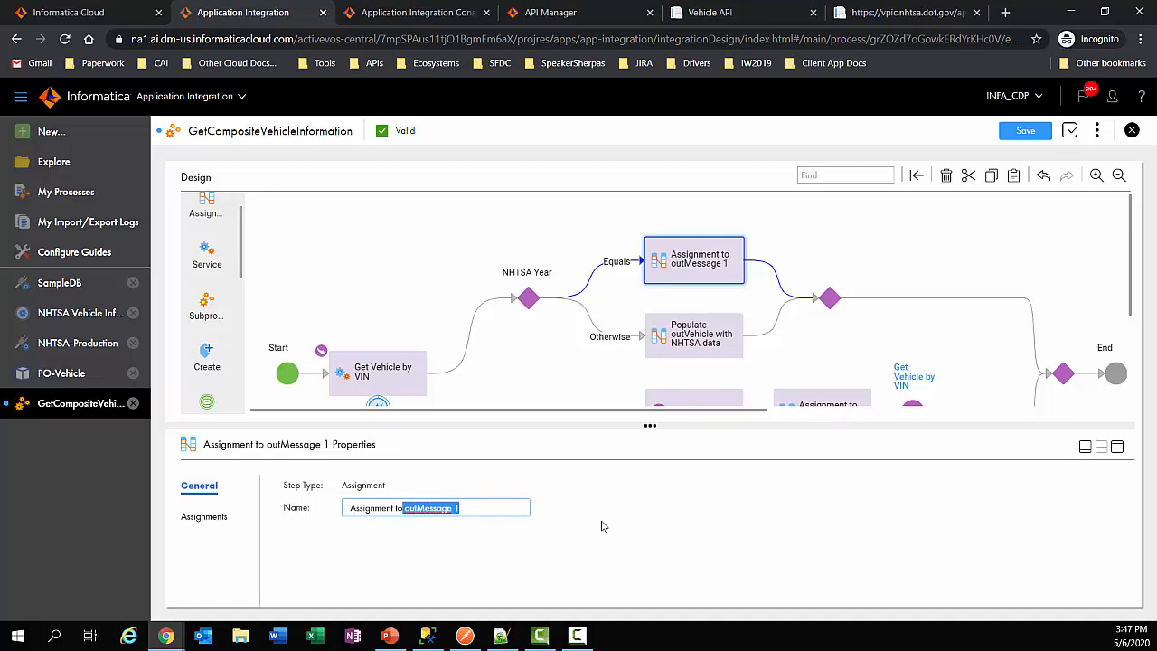
key(BackSpace)
key(BackSpace)
key(BackSpace)
key(BackSpace)
key(BackSpace)
key(BackSpace)
key(BackSpace)
key(BackSpace)
key(BackSpace)
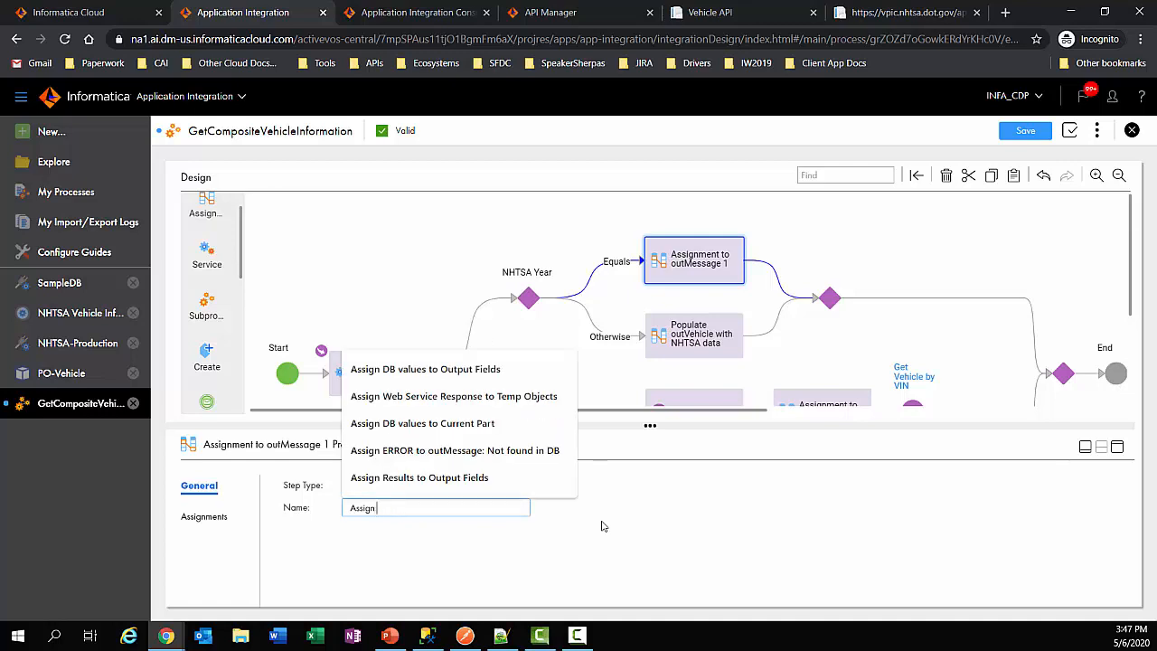
text(Not)
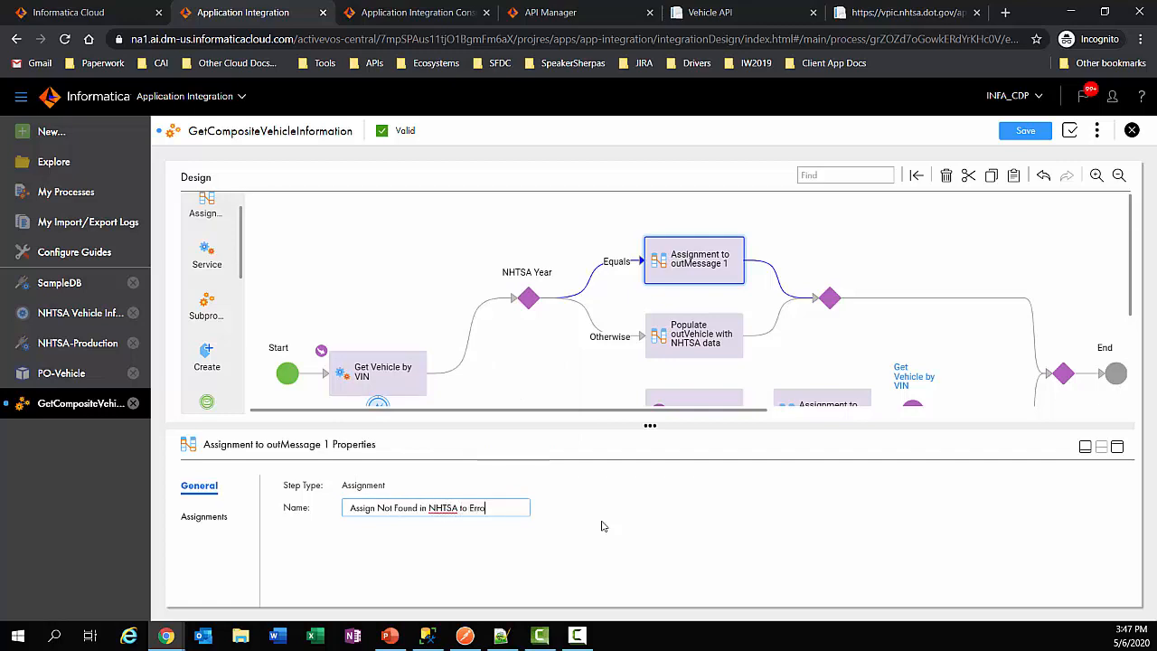
text(Found in NHTSA to Error)
click(645, 551)
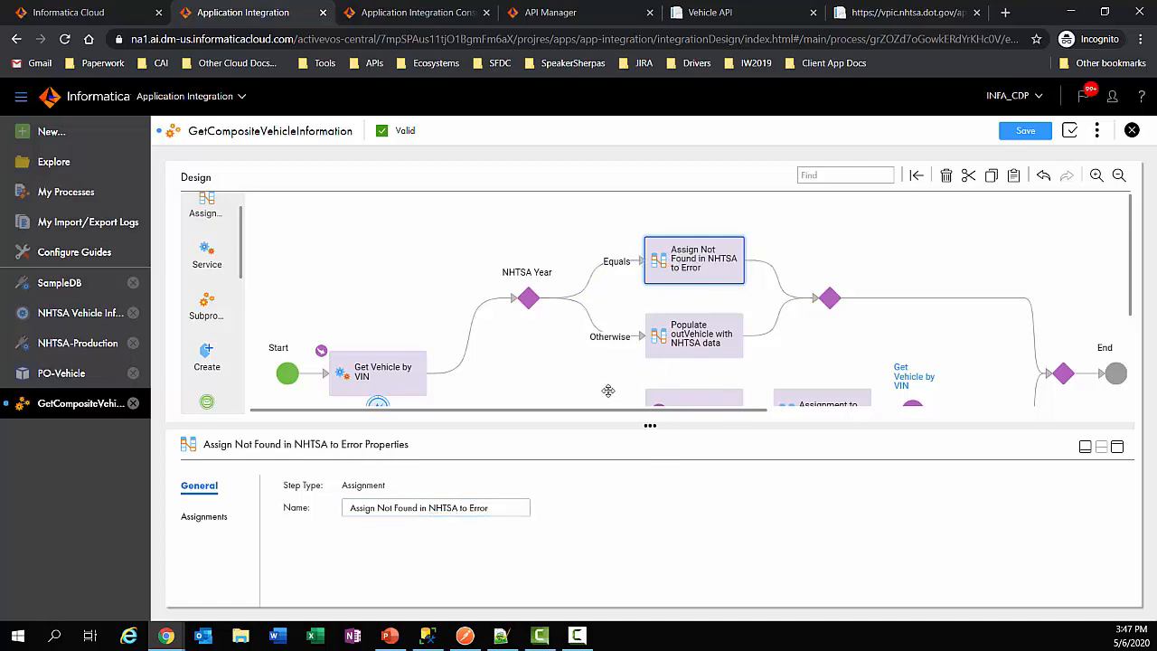
scroll(601, 384, down, 1)
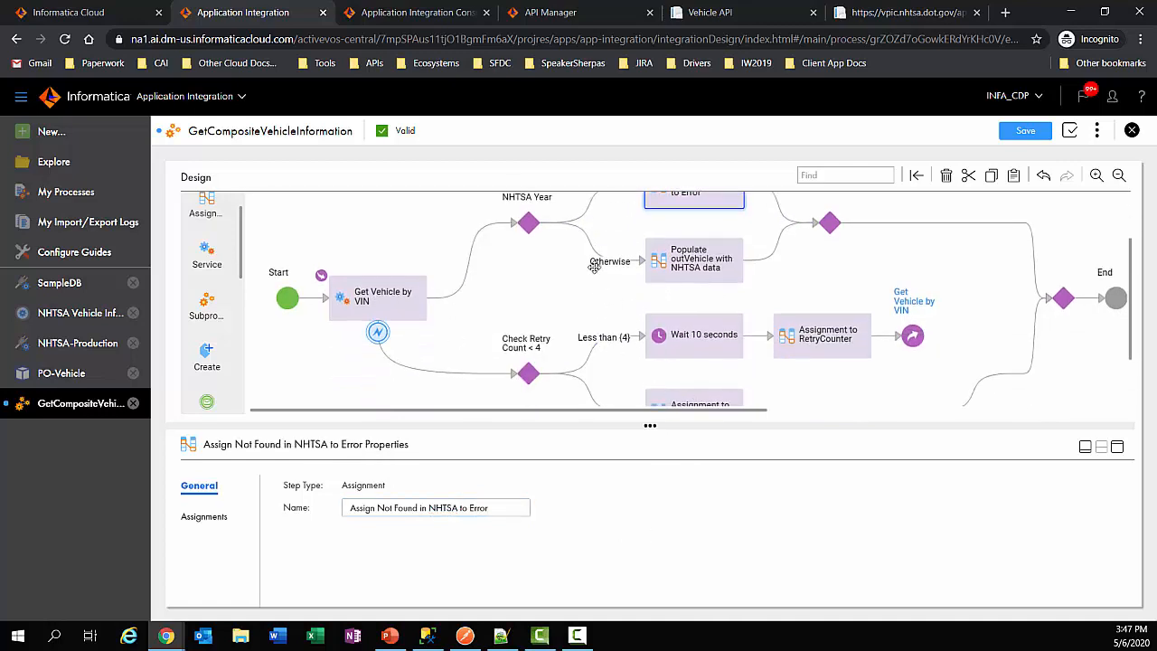
scroll(594, 267, up, 1)
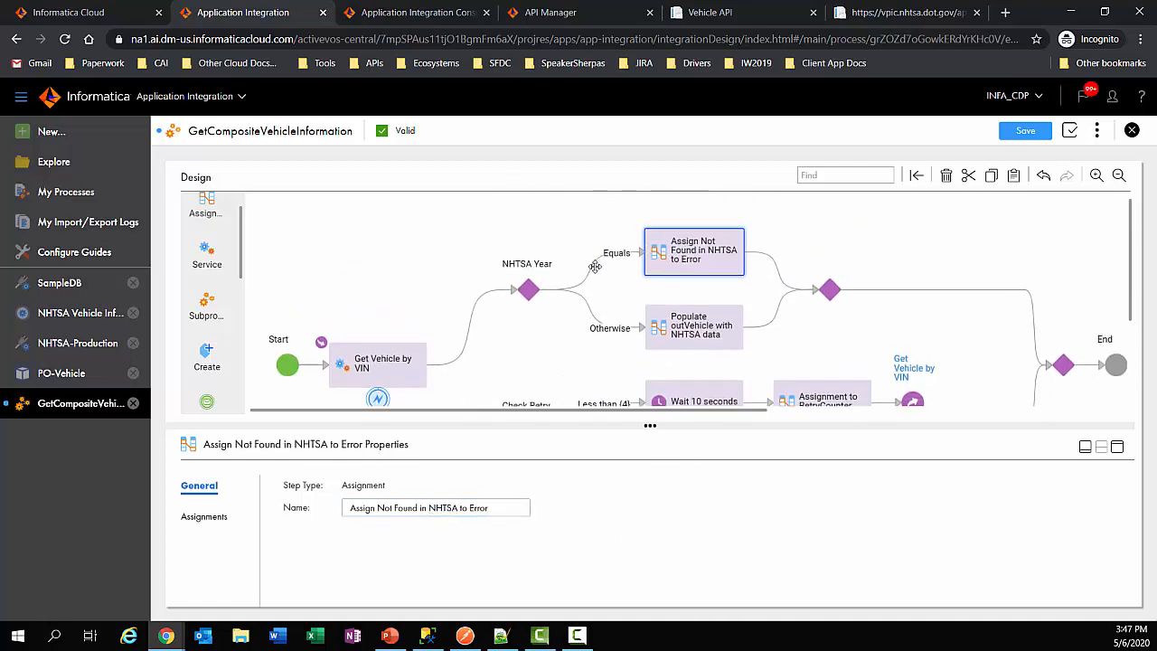
right_click(1136, 270)
drag(1131, 235, 1130, 253)
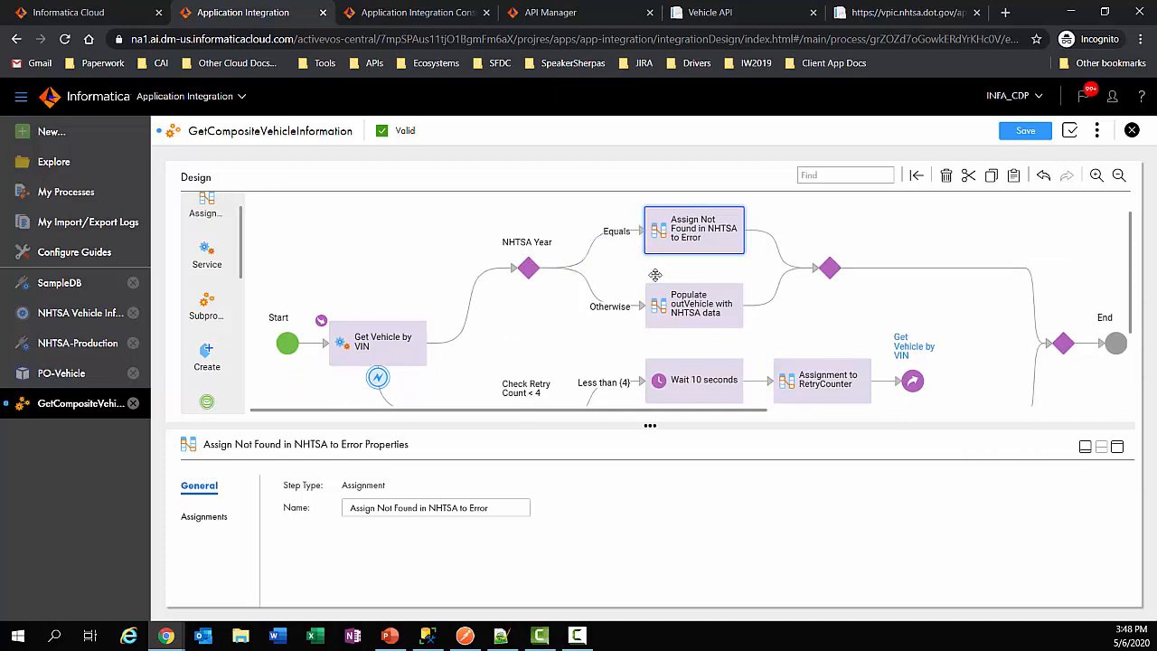
- Save and publish the GetCompositeVehicleInformation process
click(1037, 134)
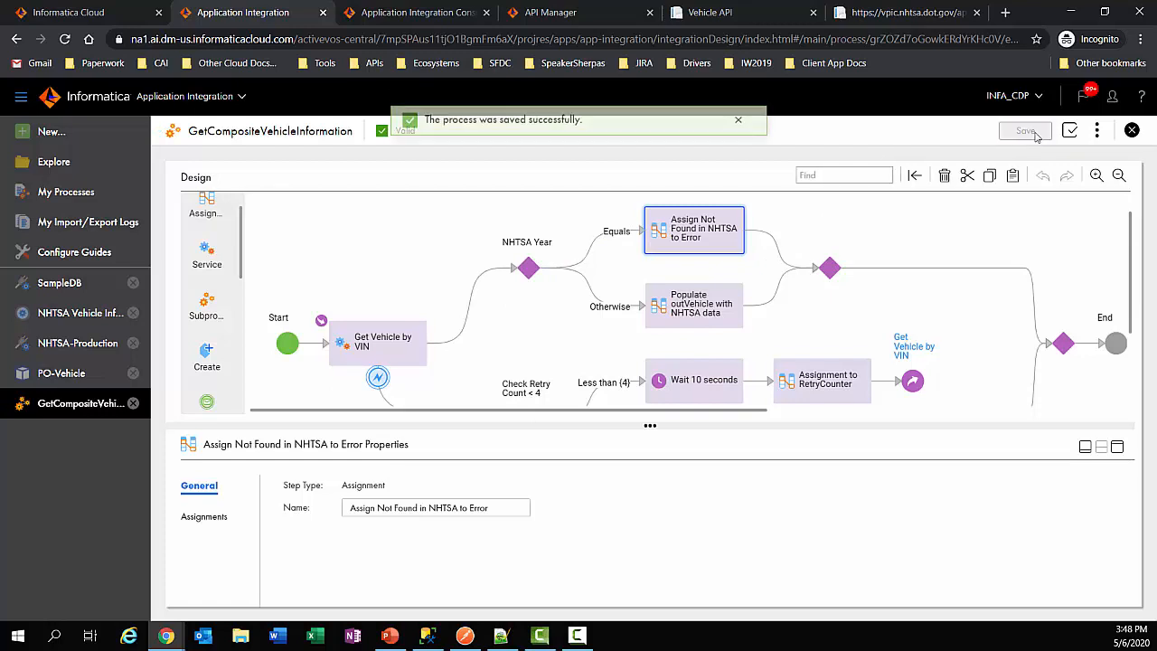
click(1098, 132)
click(1035, 169)
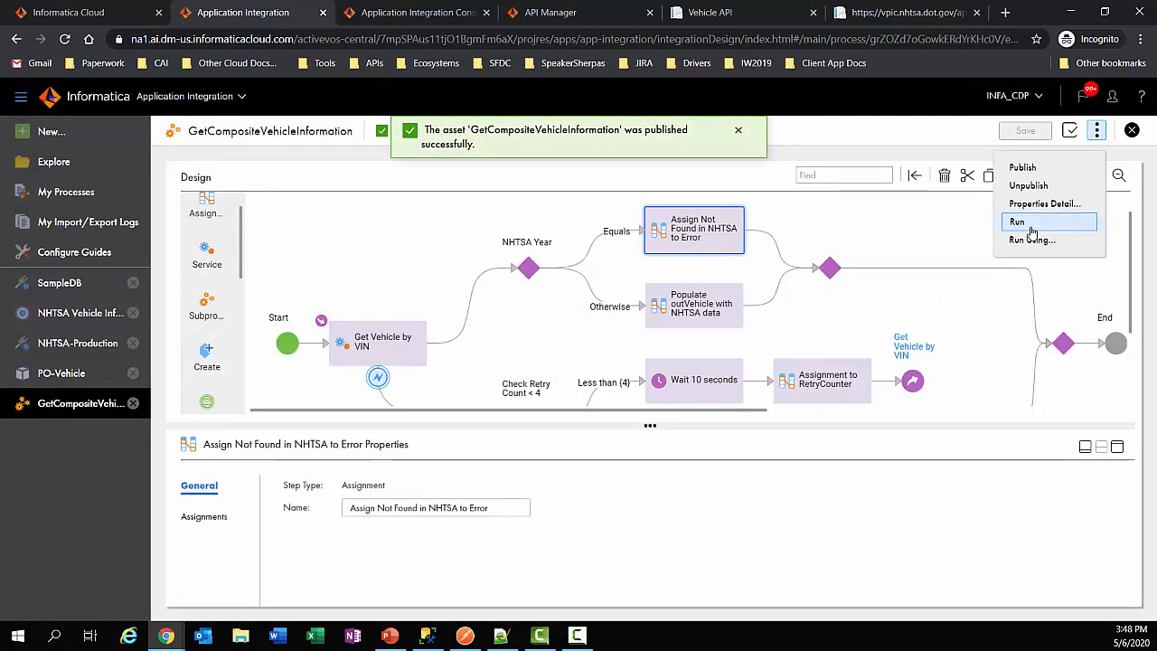
- Start a test run, clear the sample input JSON, then close it discarding changes
click(1028, 236)
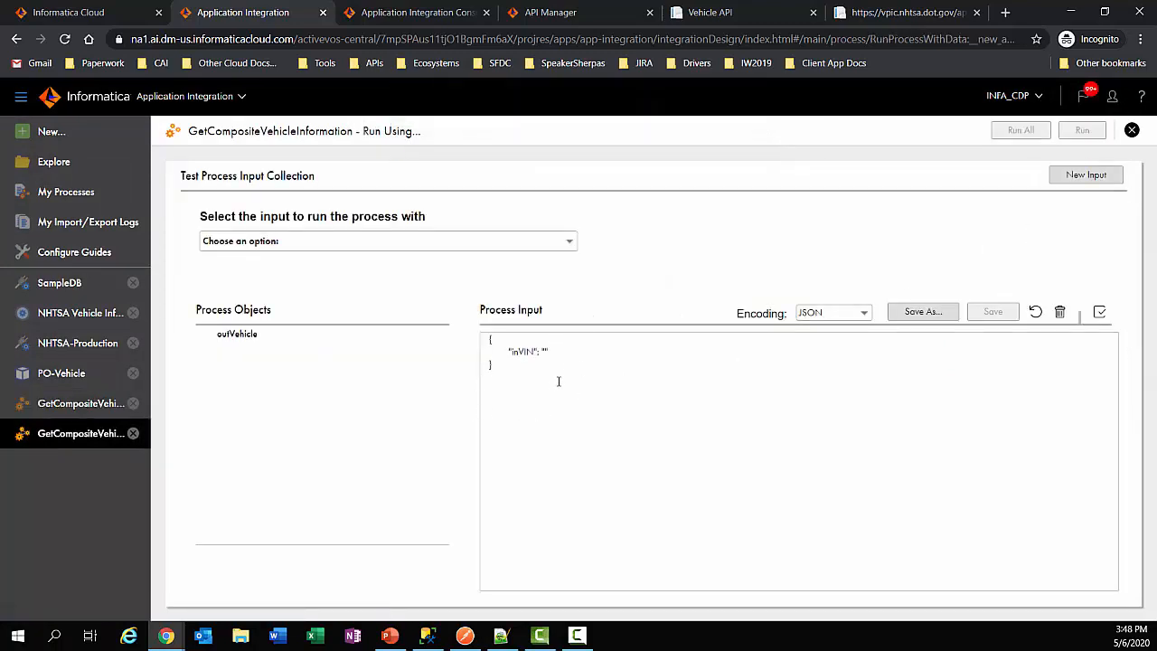
drag(558, 380, 452, 321)
key(Delete)
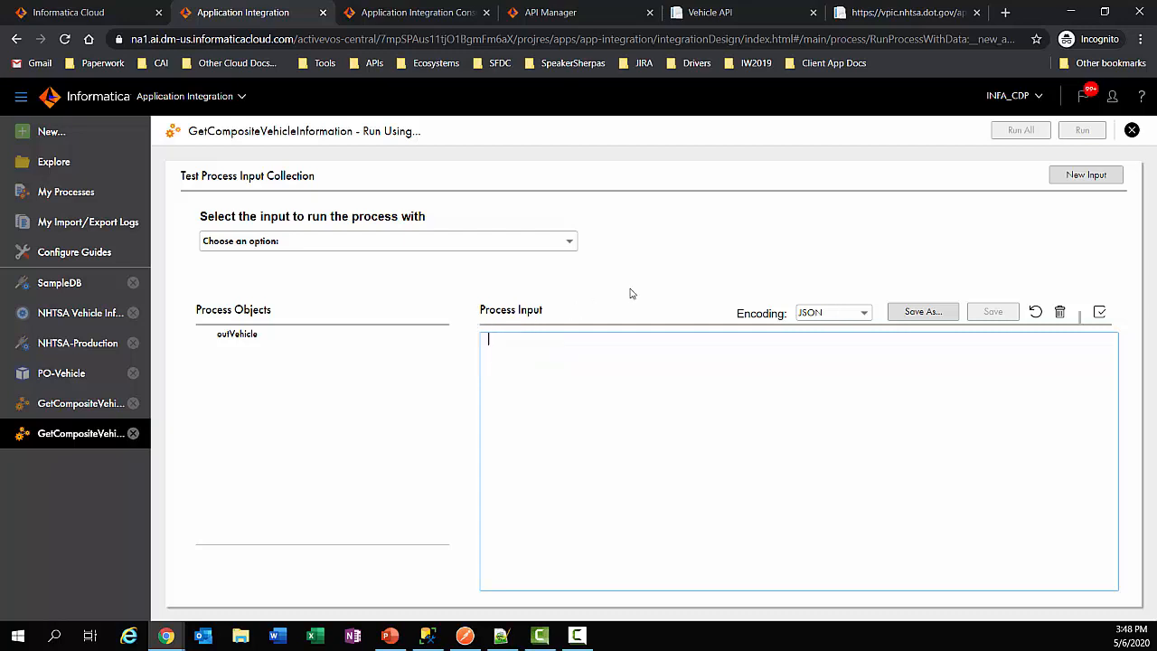
click(1132, 131)
click(626, 386)
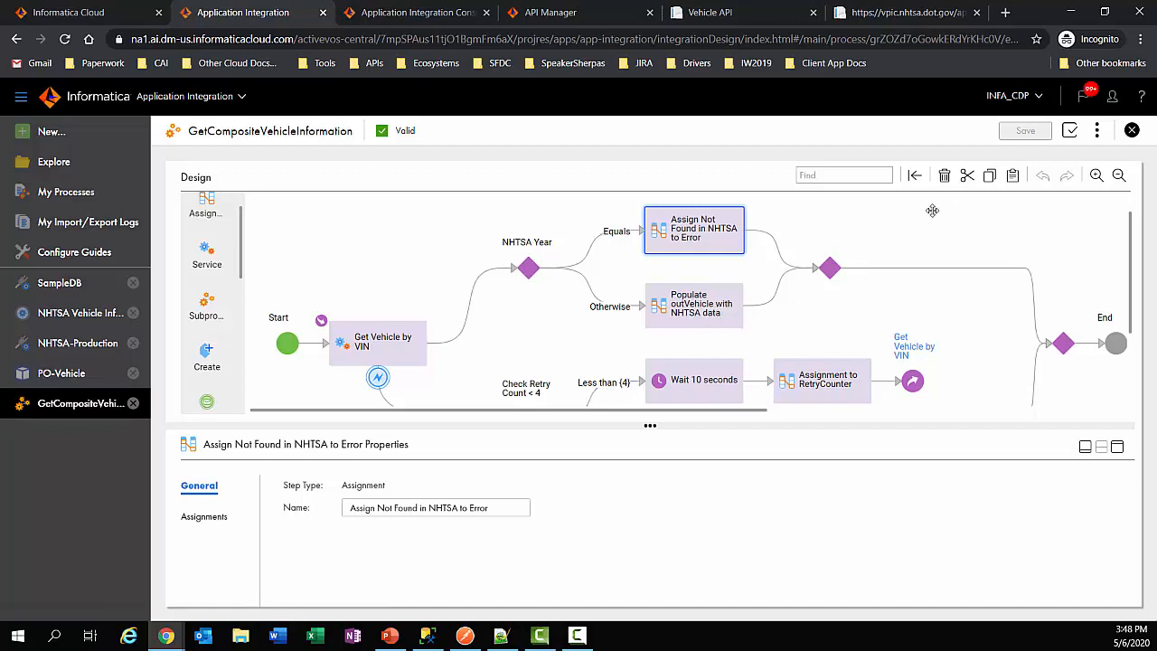
- Show the process's Properties Detail and copy its Service URL
click(1097, 131)
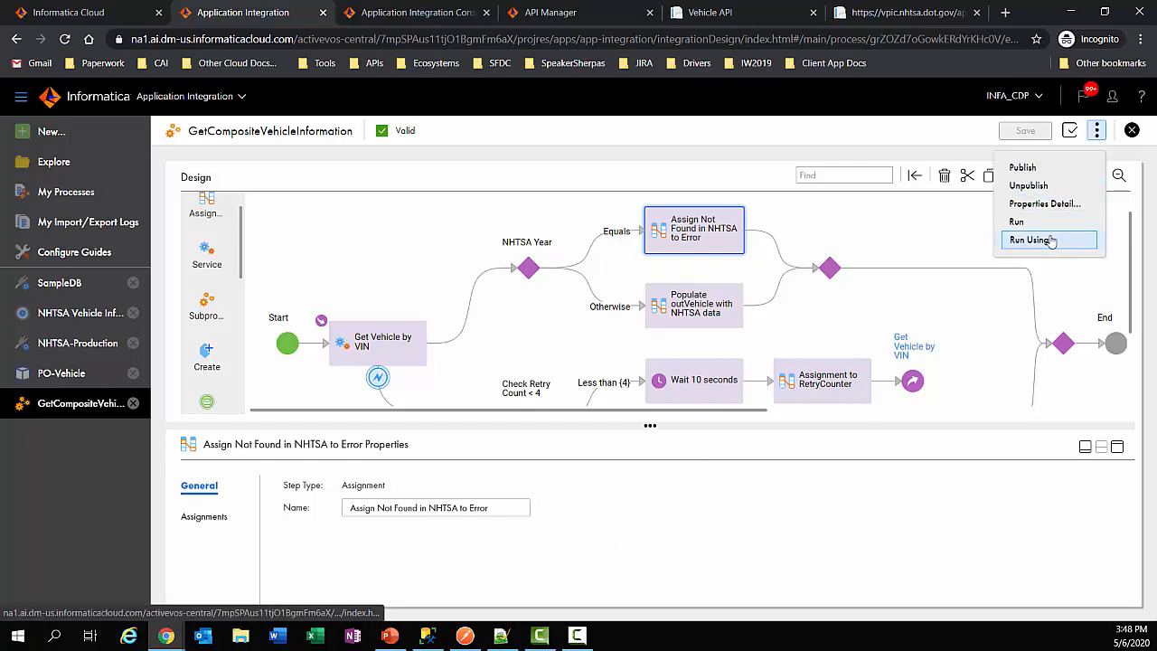
click(1046, 205)
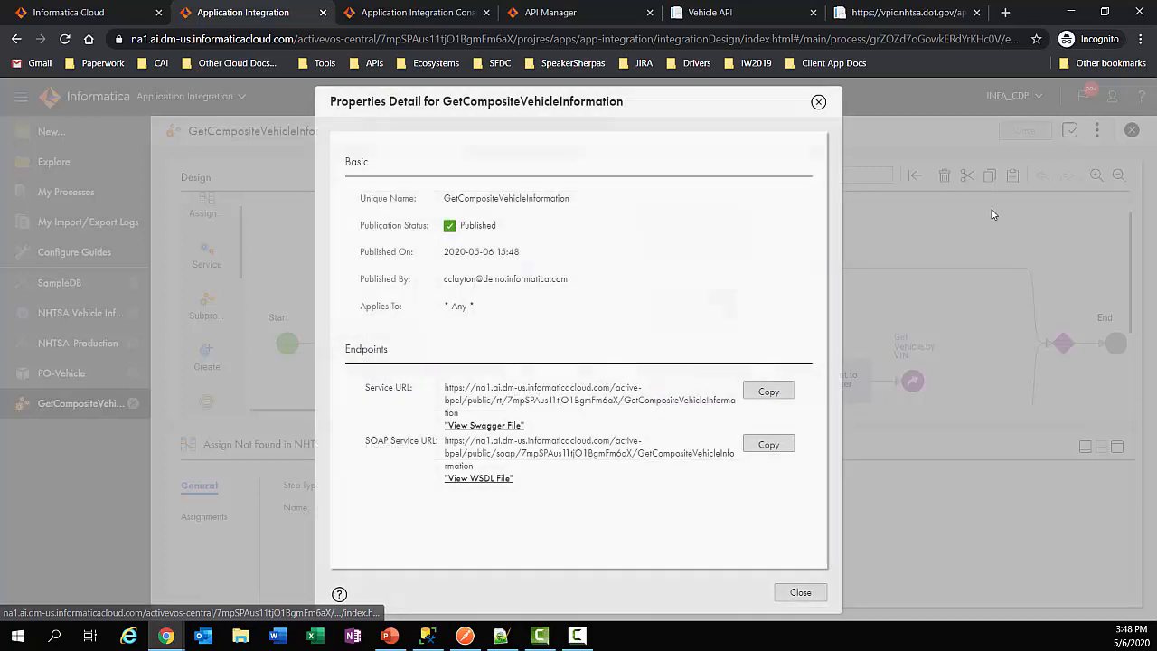
click(417, 385)
drag(443, 386, 531, 419)
click(774, 397)
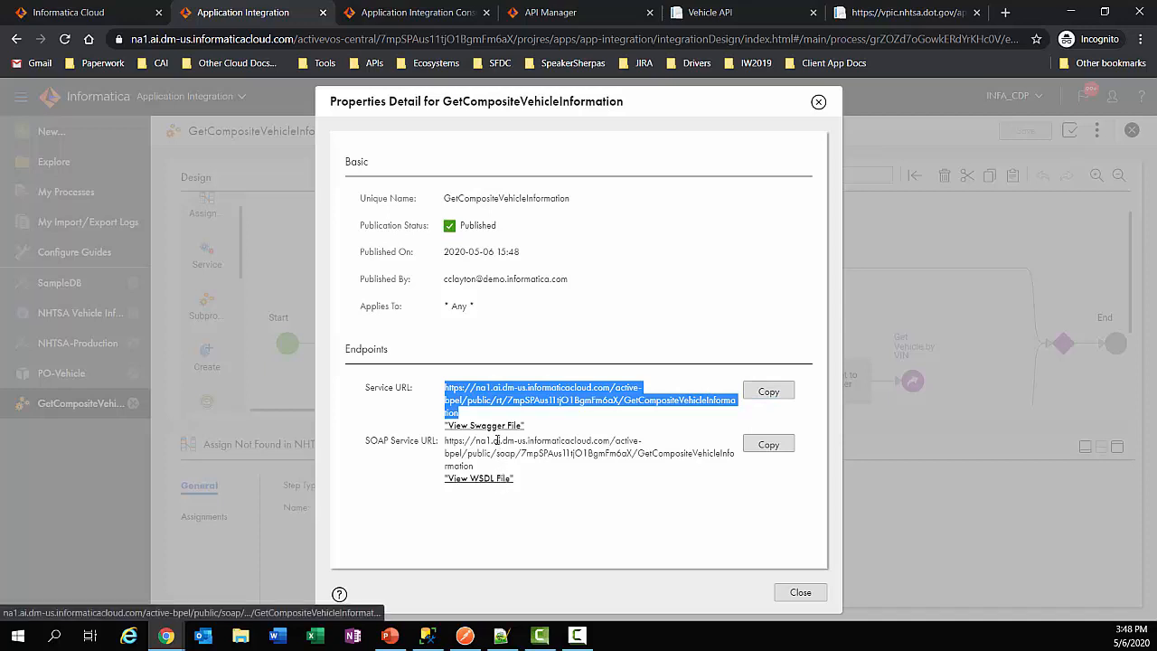
click(770, 394)
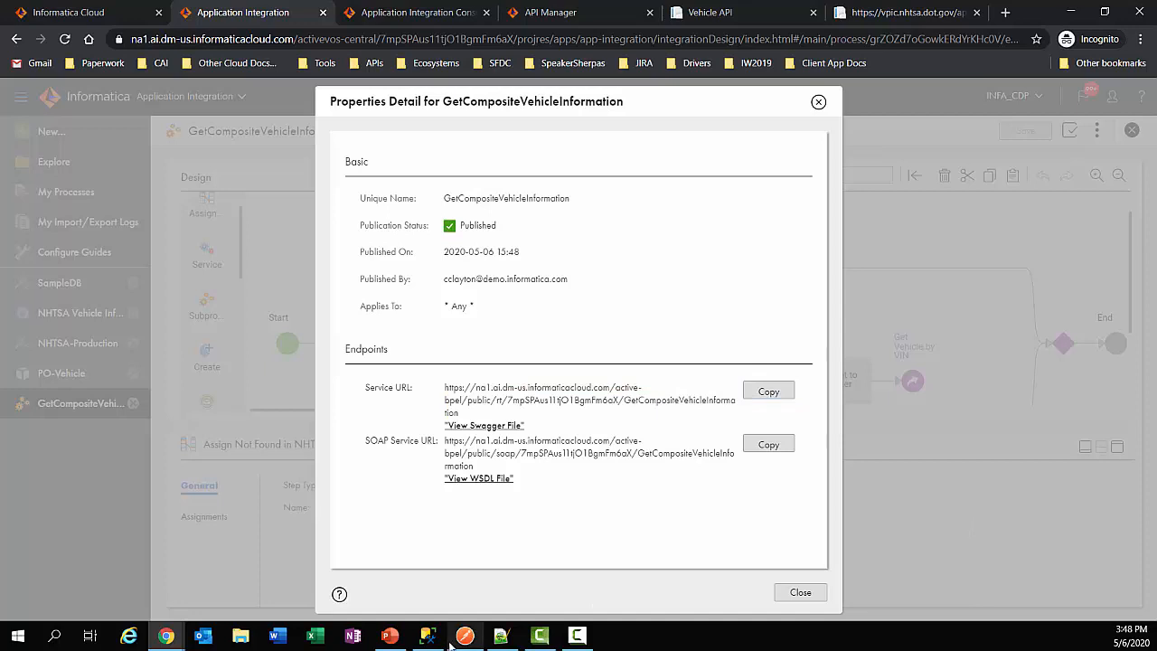
- Replace the Postman request URL with the GetCompositeVehicleInformation service URL
click(800, 592)
click(464, 635)
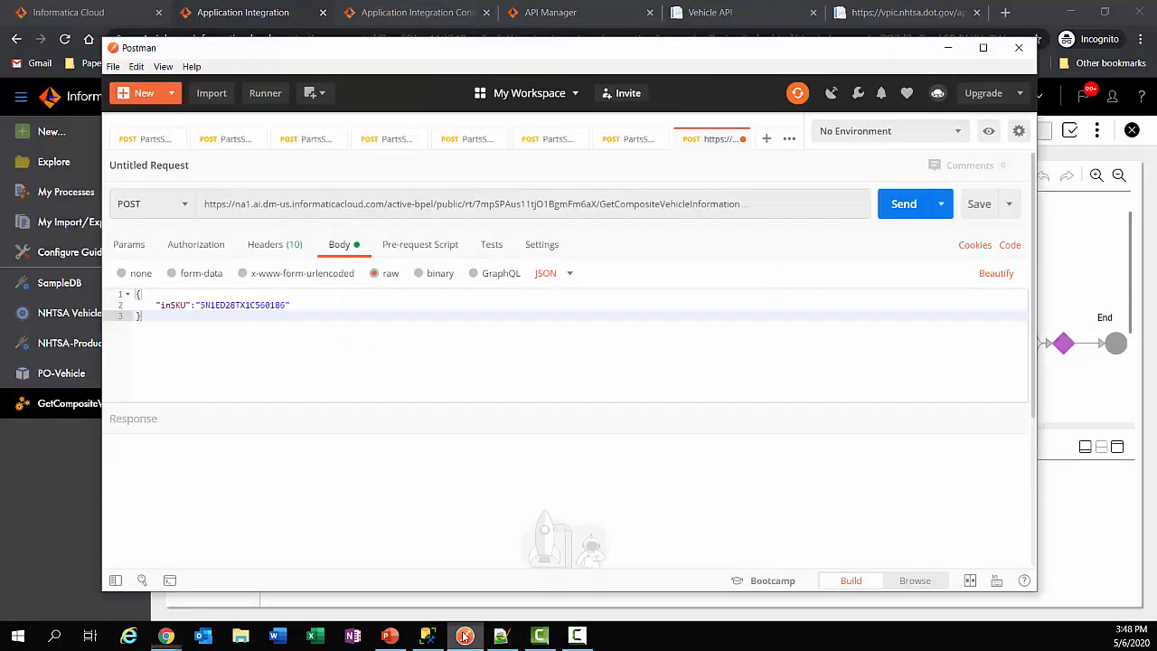
click(735, 202)
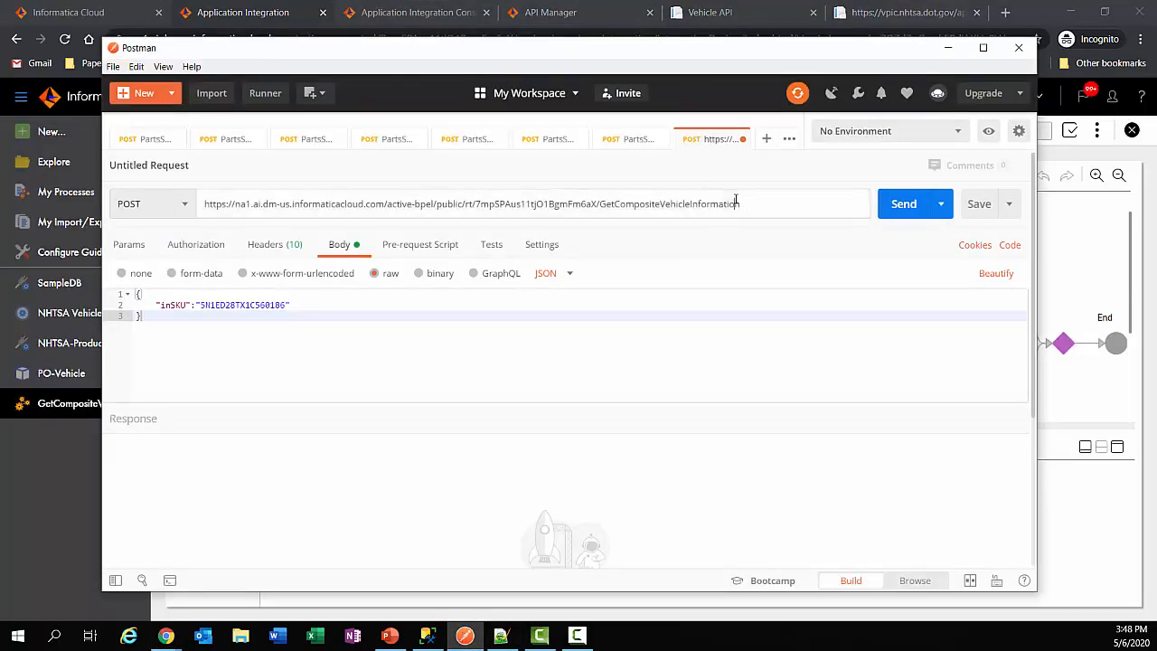
key(ctrl+a)
key(BackSpace)
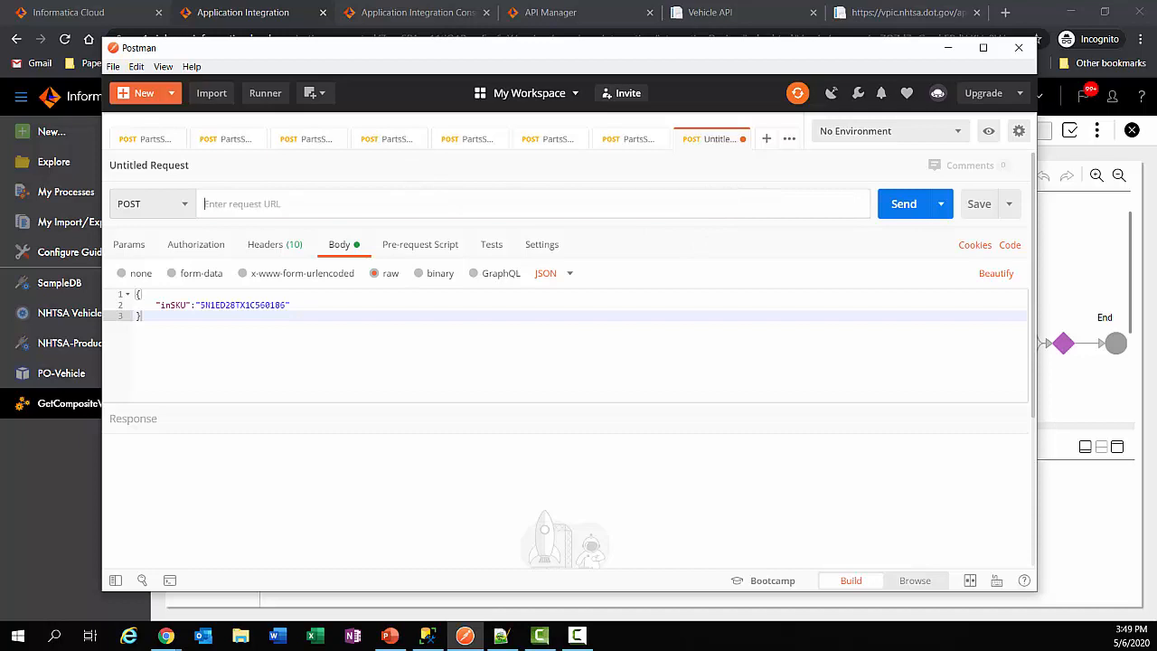
key(ctrl+v)
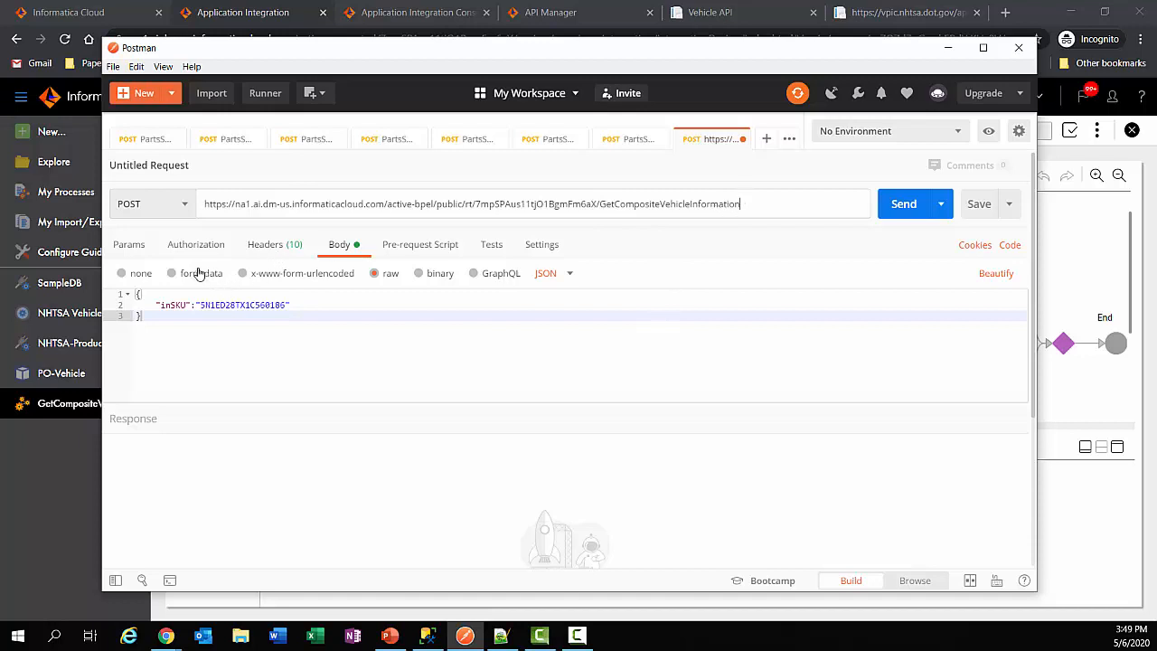
- Rename body key inSKU to inVIN and send, getting 200 OK with a 2001 NISSAN Xterra Wagon
click(240, 324)
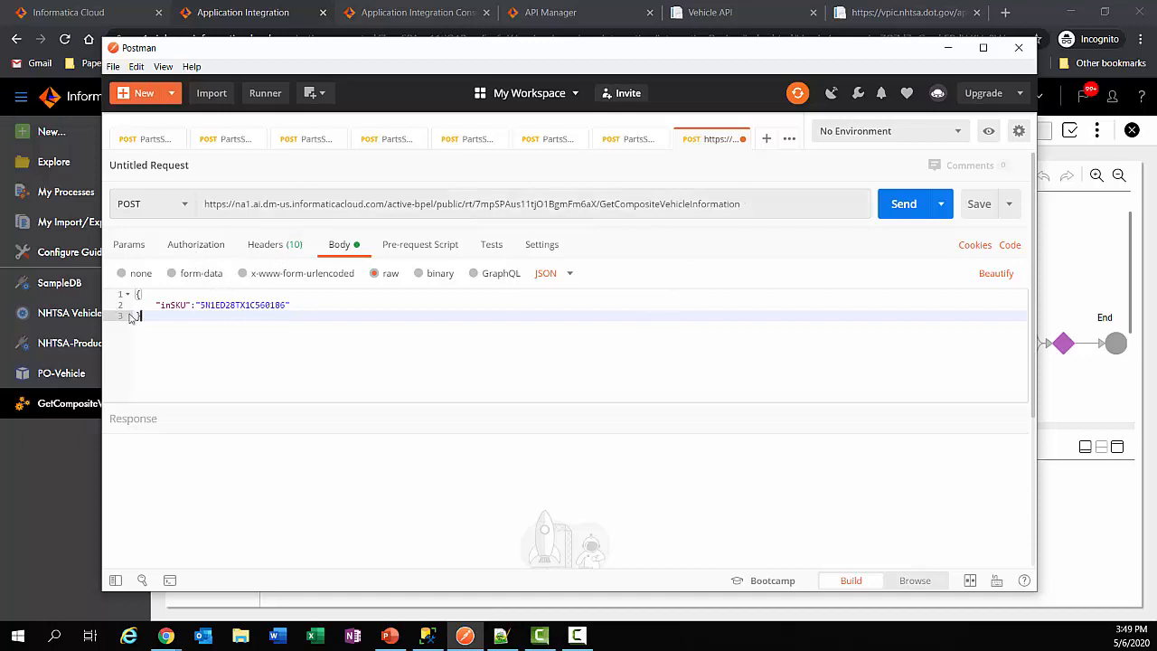
drag(188, 305, 171, 305)
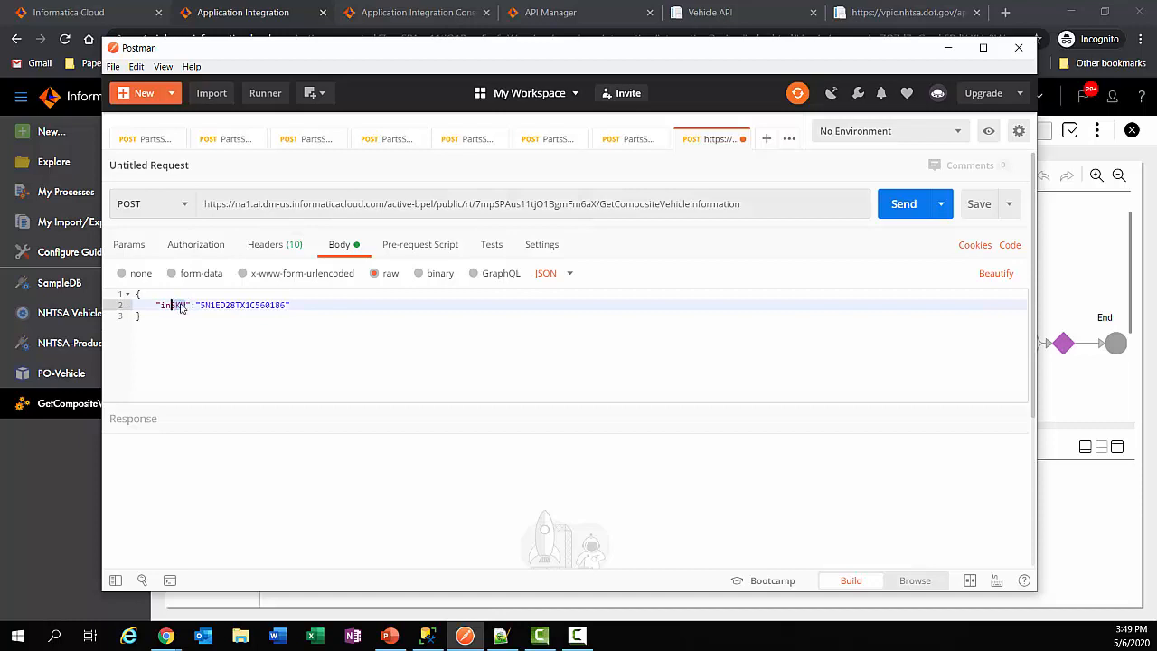
text(VIN)
click(904, 205)
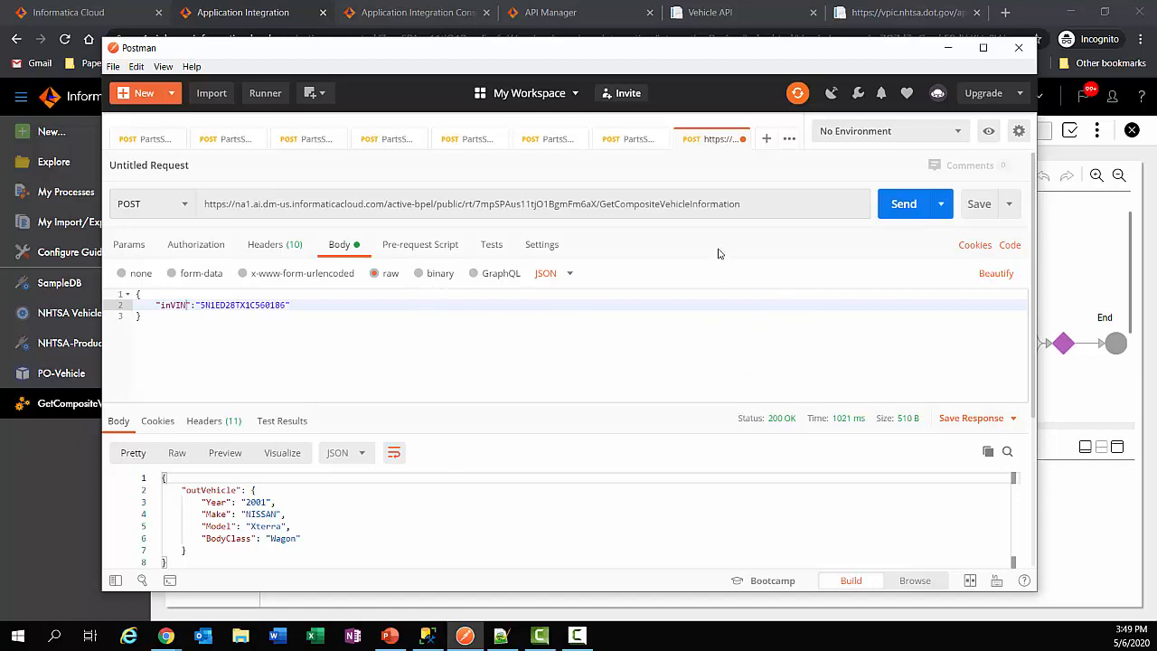
click(946, 51)
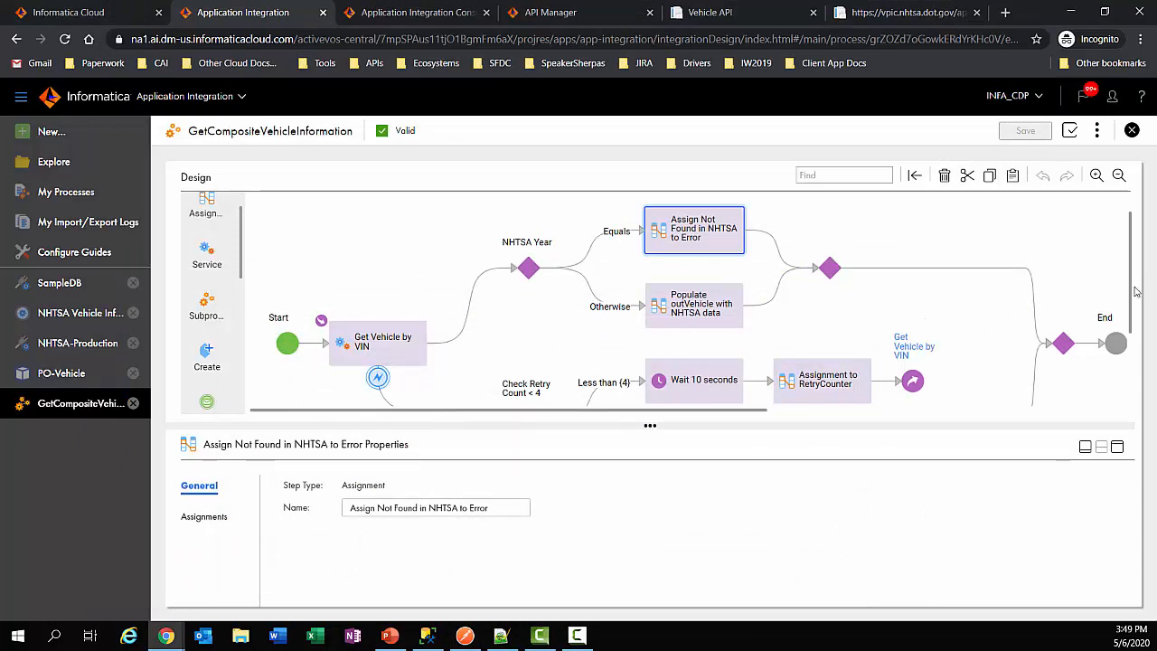
mouse_move(1130, 289)
mouse_down()
mouse_move(1149, 338)
mouse_move(1149, 294)
mouse_up()
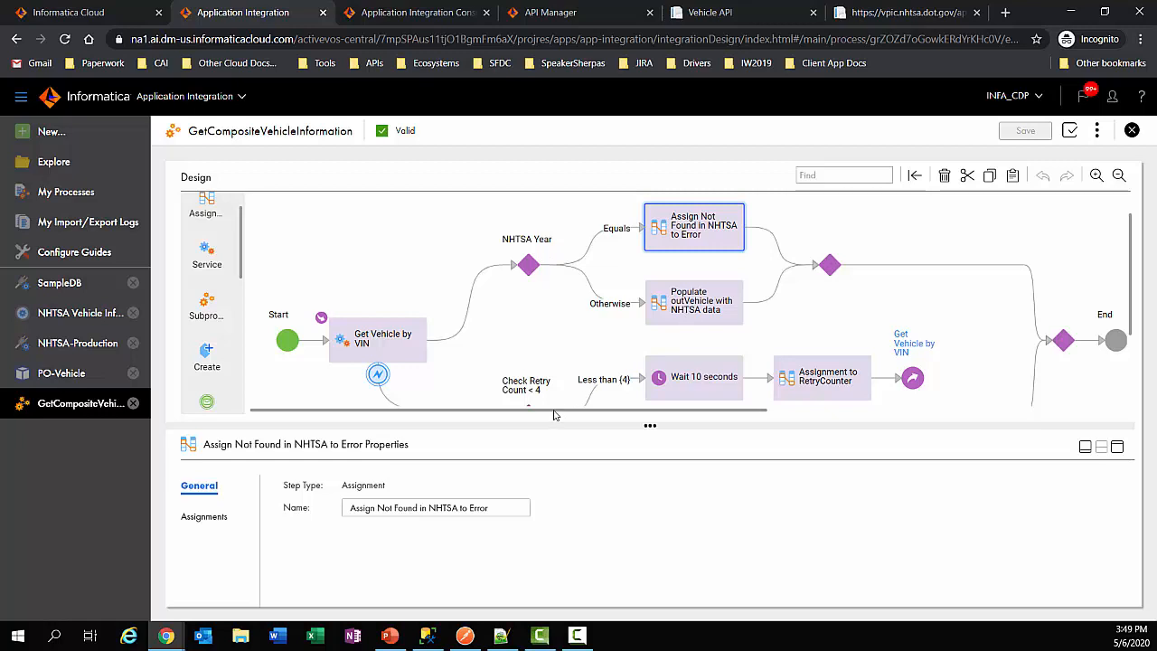
drag(558, 412, 638, 420)
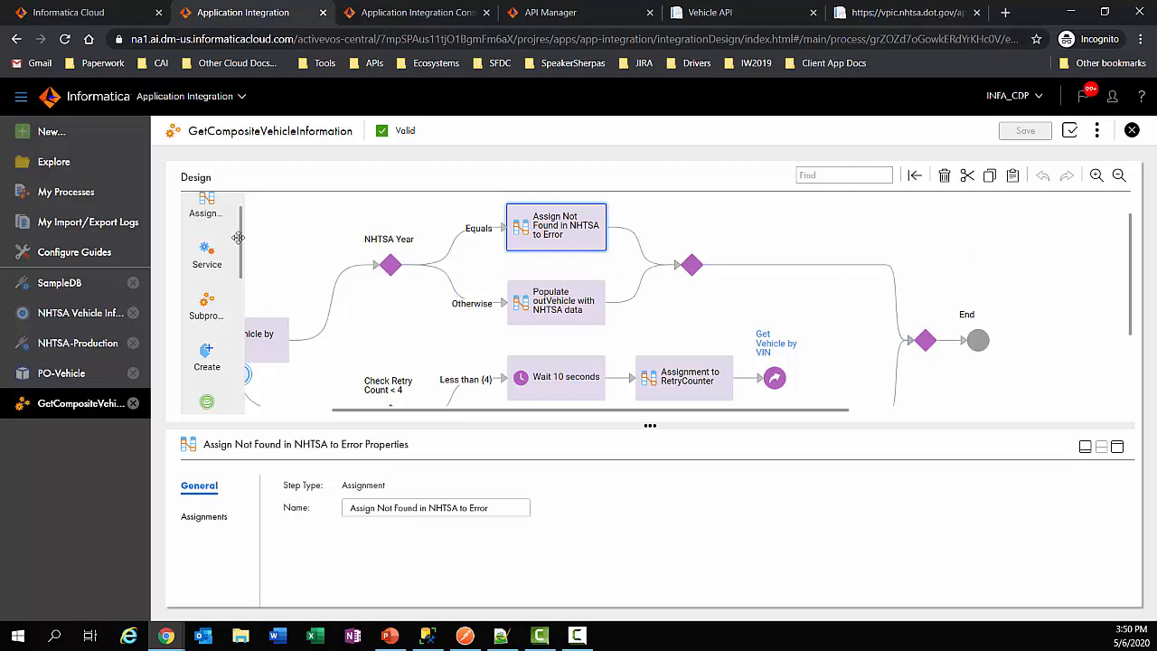
scroll(243, 244, up, 1)
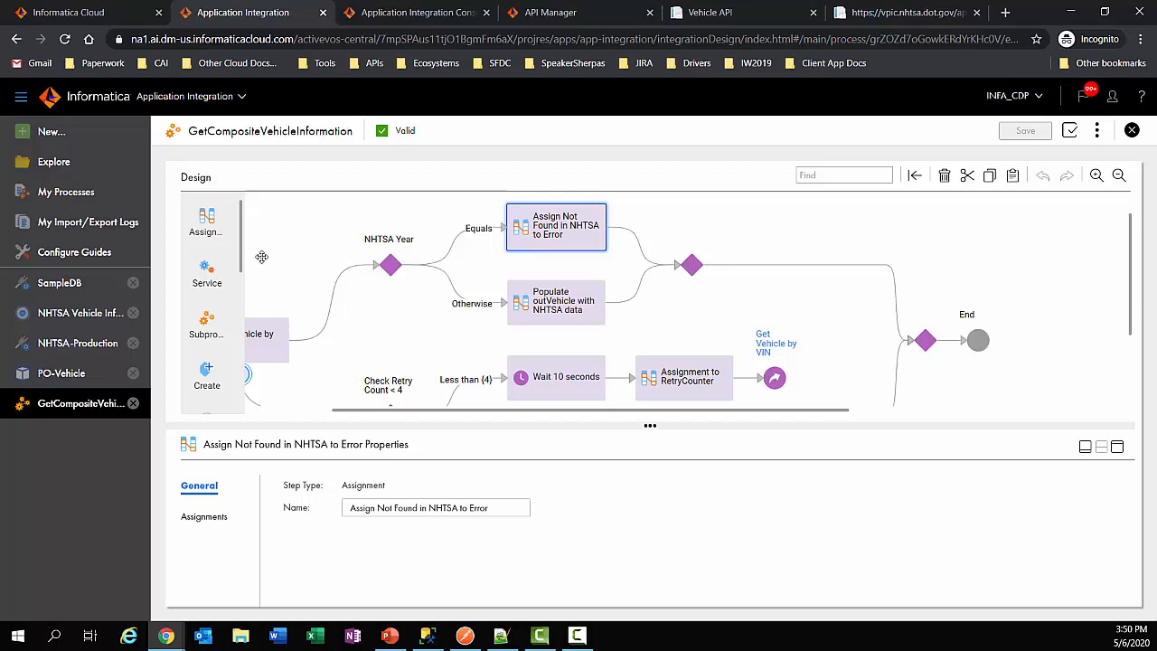
click(427, 635)
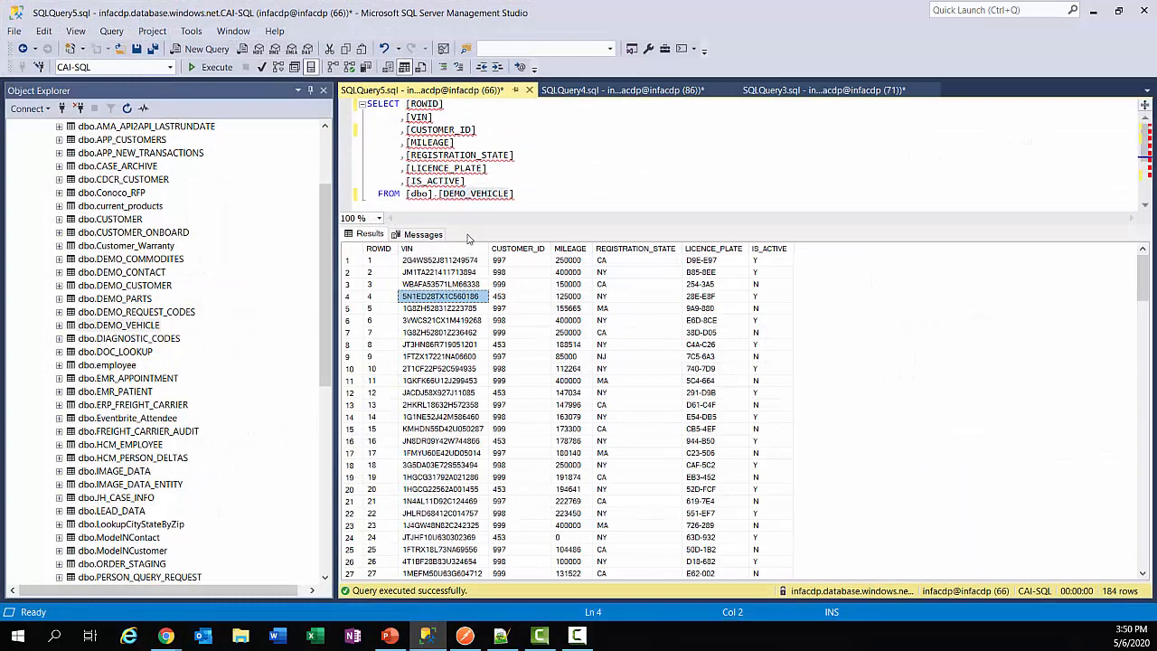
click(567, 282)
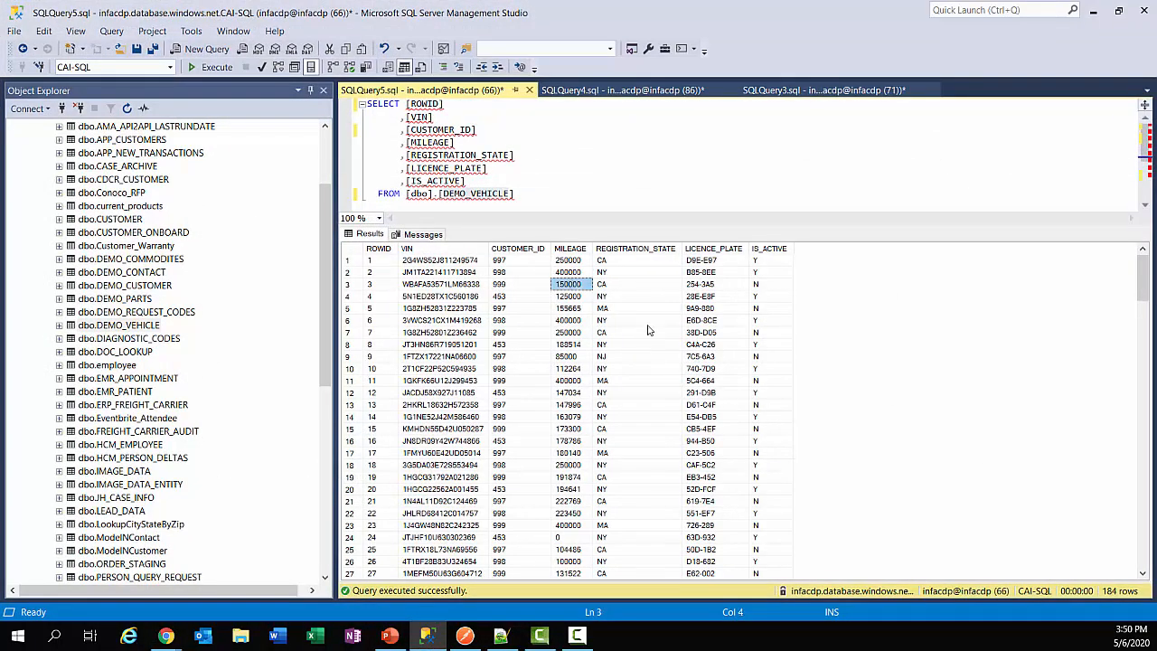
click(649, 323)
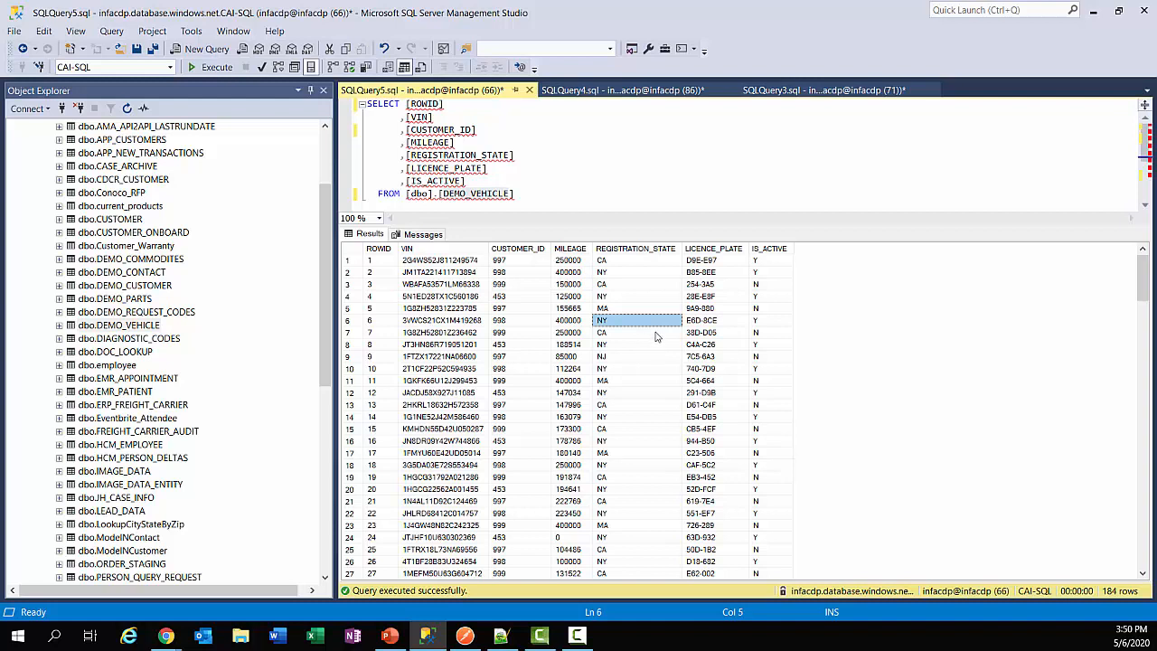
click(512, 296)
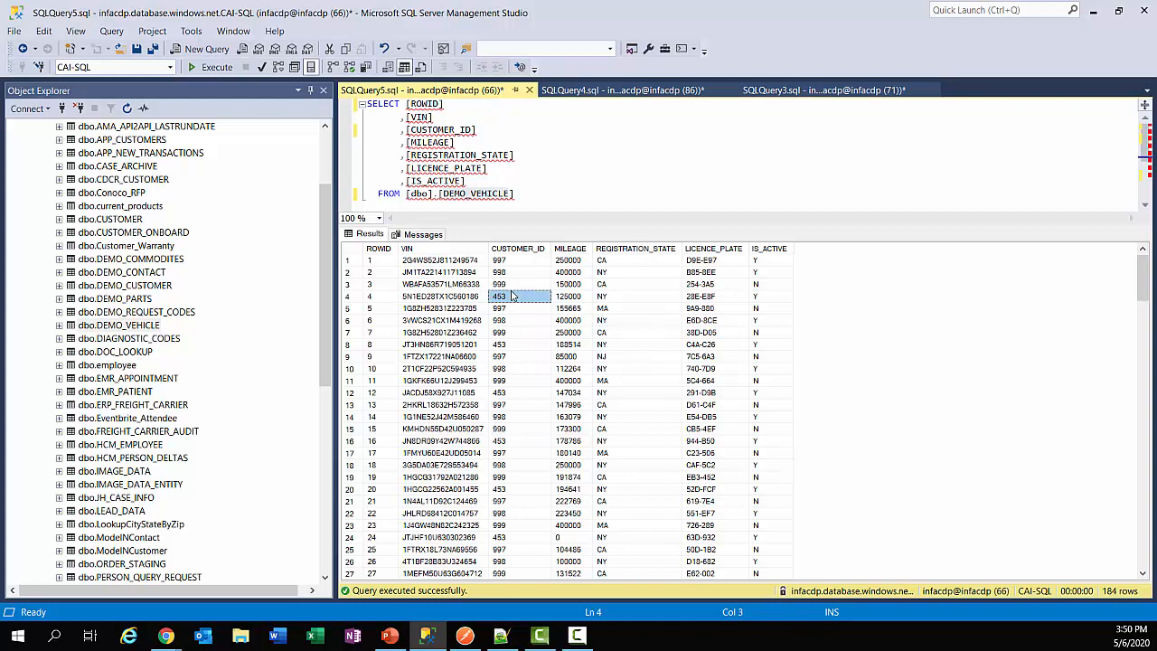
click(1095, 10)
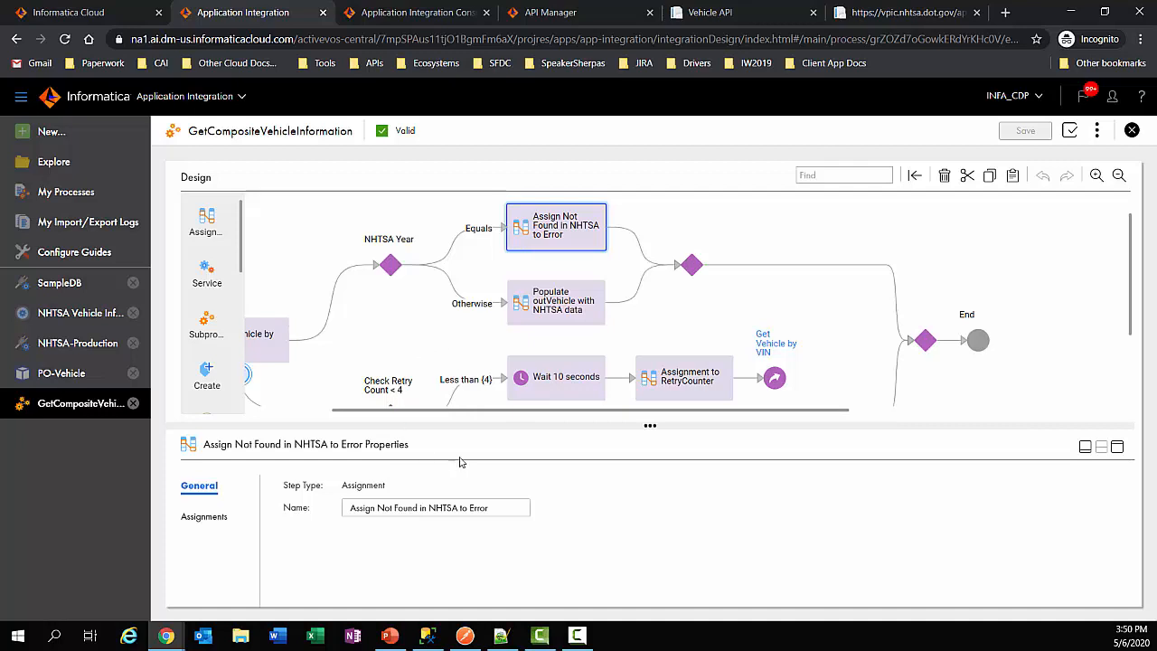
- Add a new Text temp field, untitled1, to the process beside RetryCounter
drag(448, 411, 300, 441)
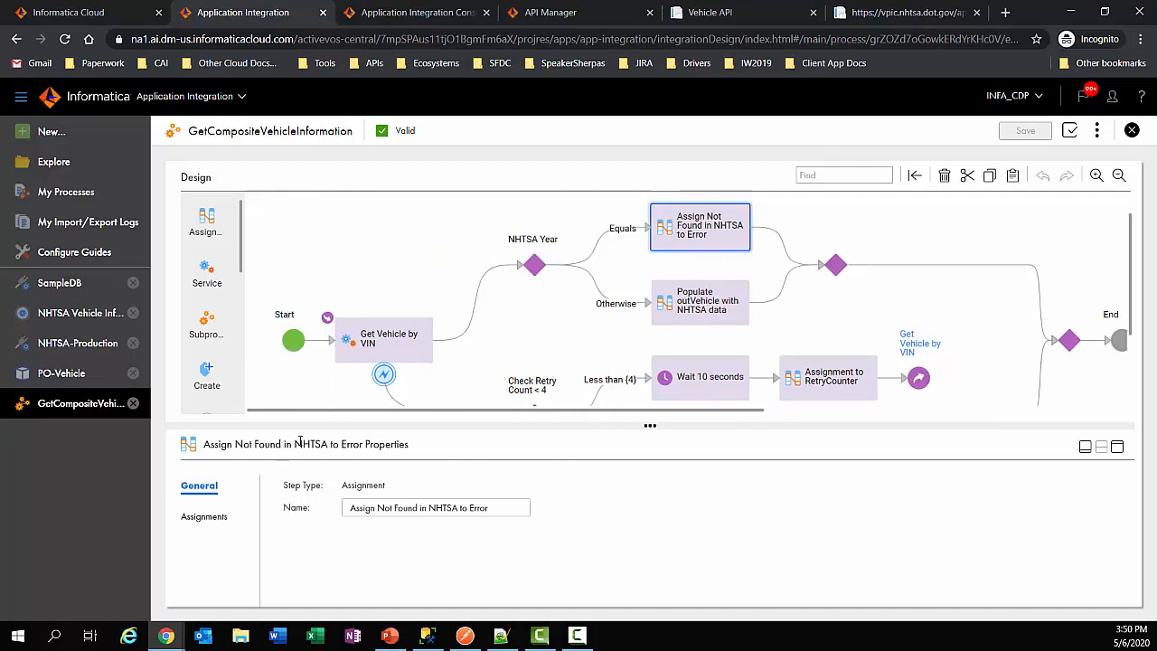
click(294, 346)
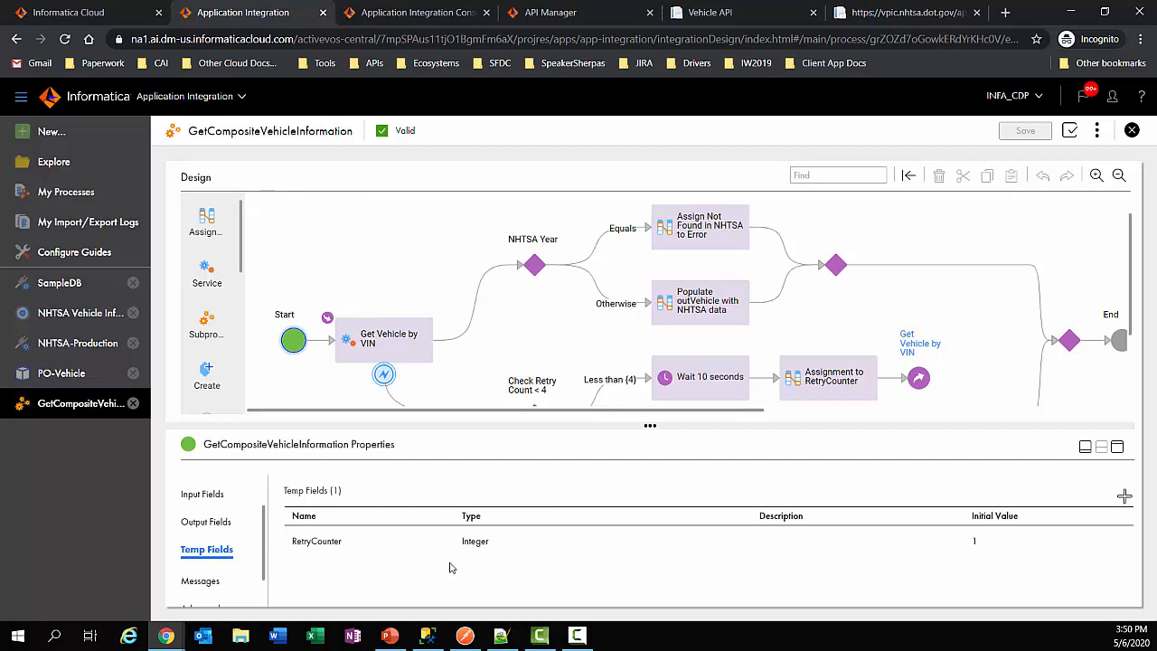
click(1124, 497)
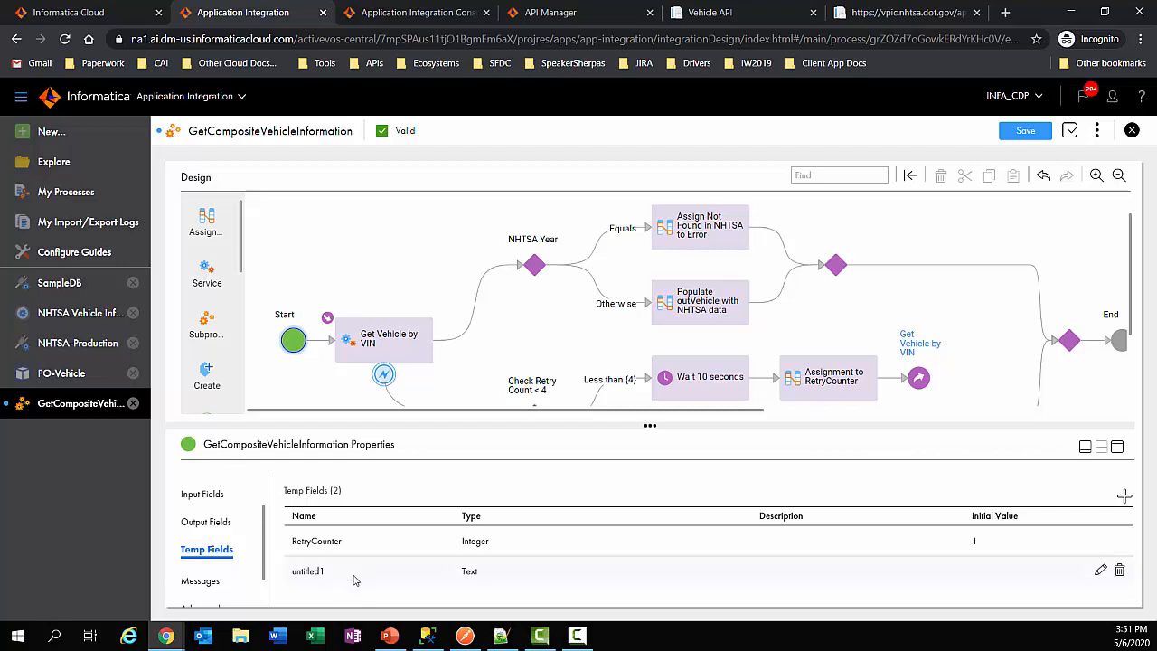
- Add another temp field (untitled2) and rename untitled1 to DB_DEMO_VEHICLE
click(1126, 498)
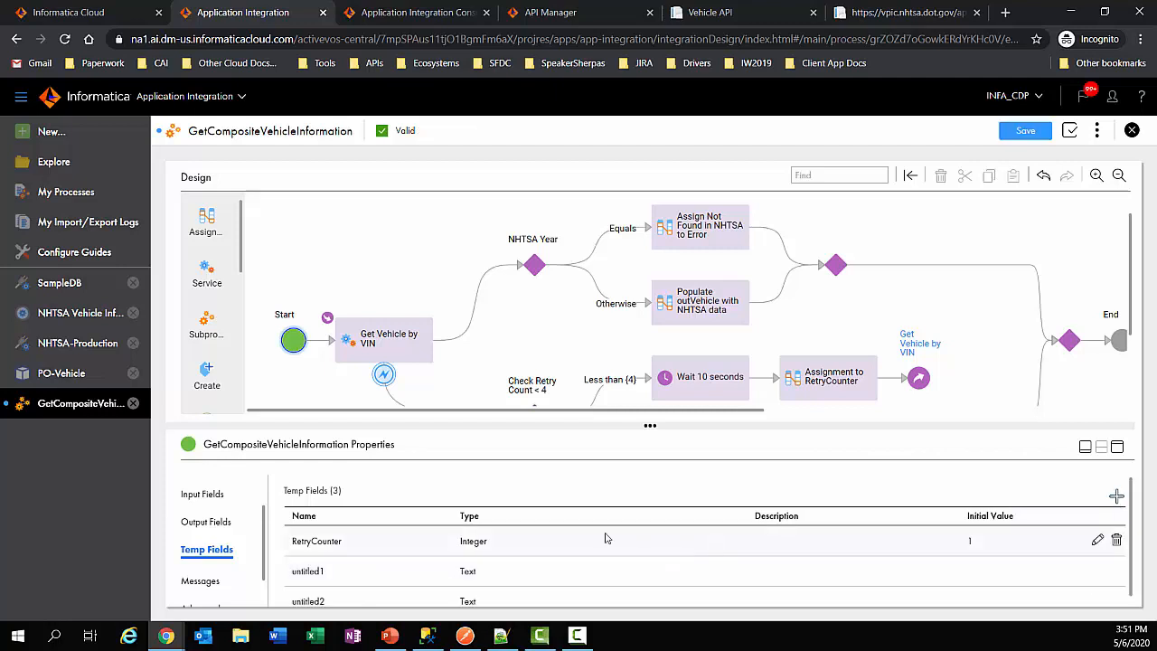
drag(589, 415, 590, 398)
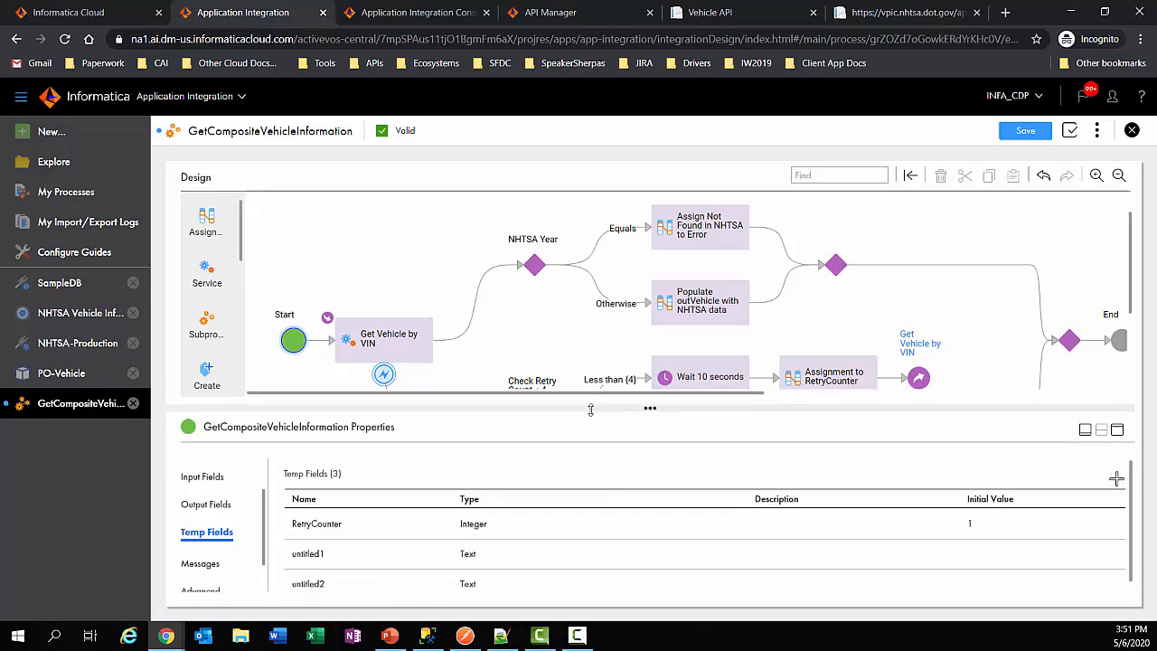
click(329, 551)
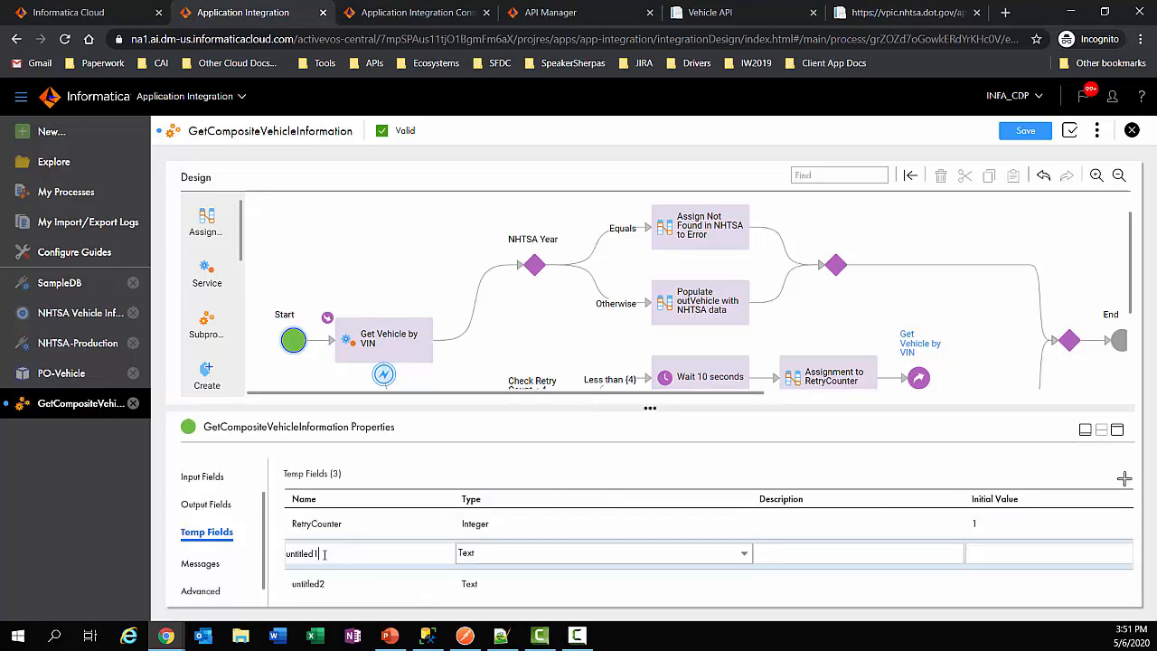
drag(325, 554, 254, 550)
text(DB_DEMO_VEHICLE)
click(507, 556)
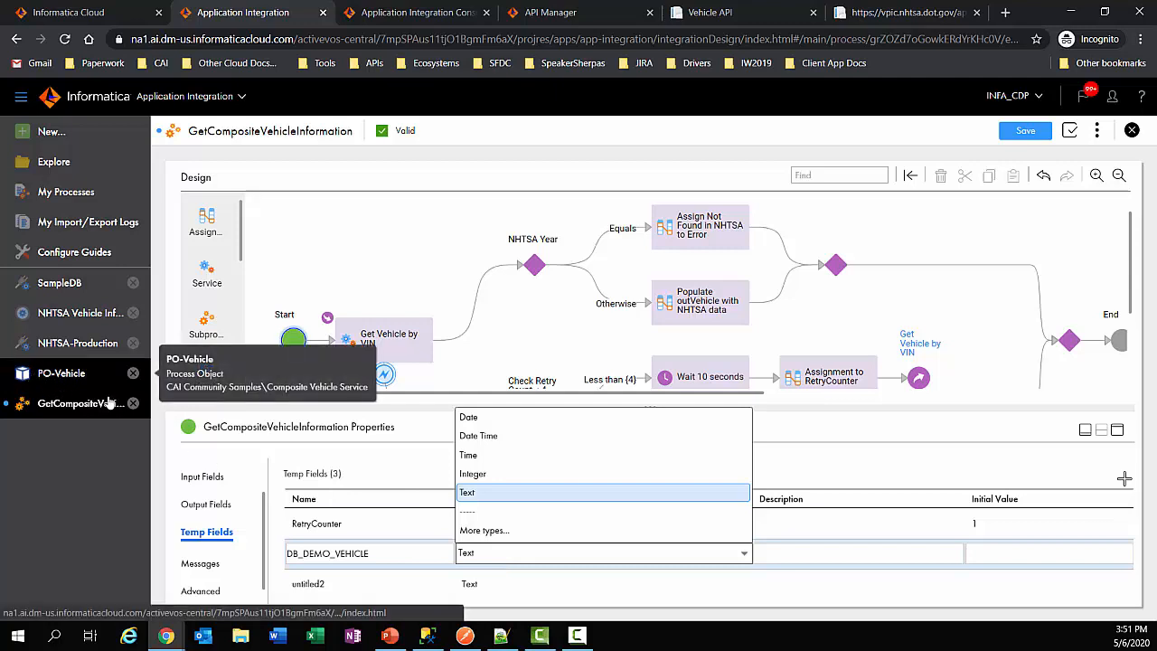
- For DB_DEMO_VEHICLE's type, choose Connection defined Types with the Community Connections SampleDB connection
click(487, 533)
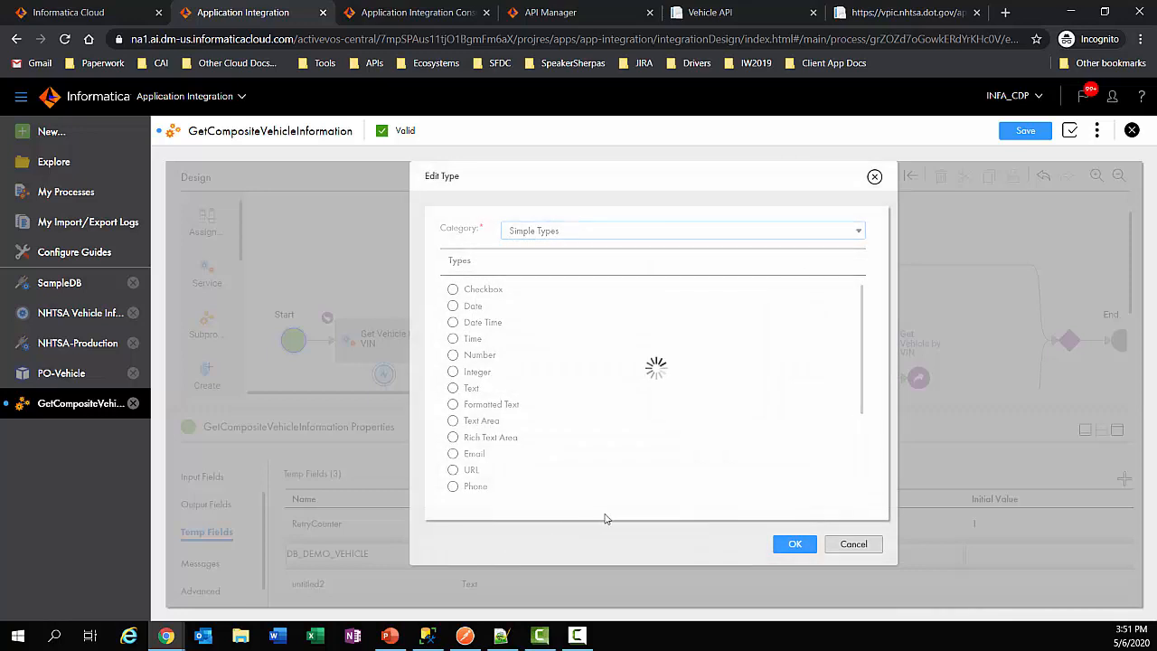
click(860, 233)
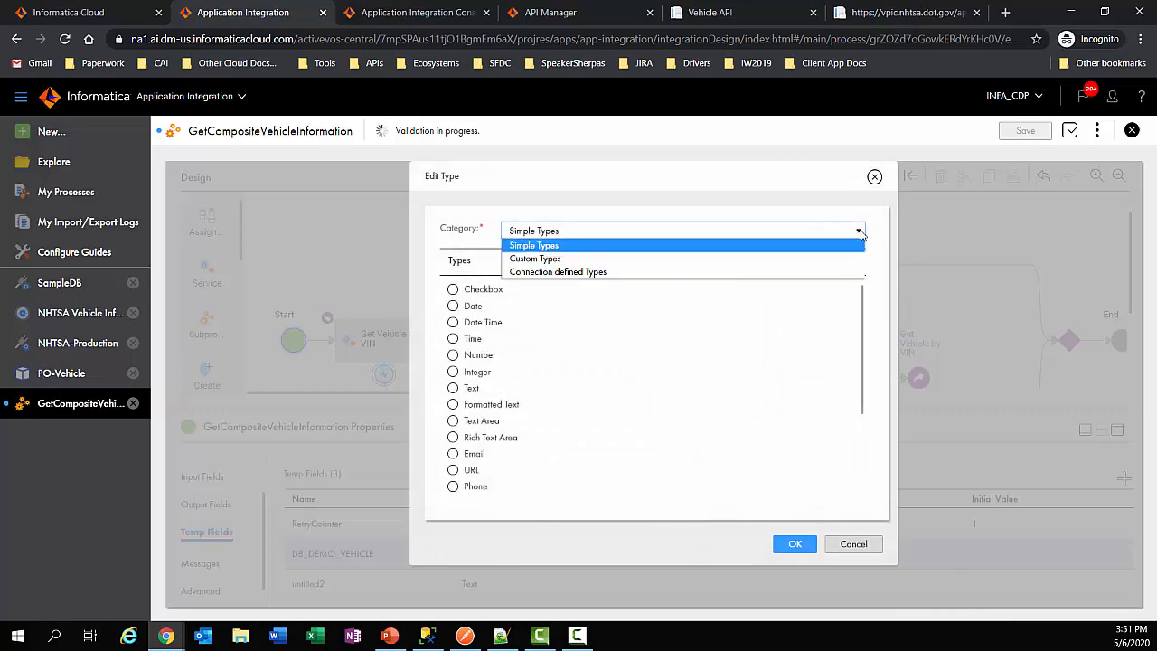
click(542, 273)
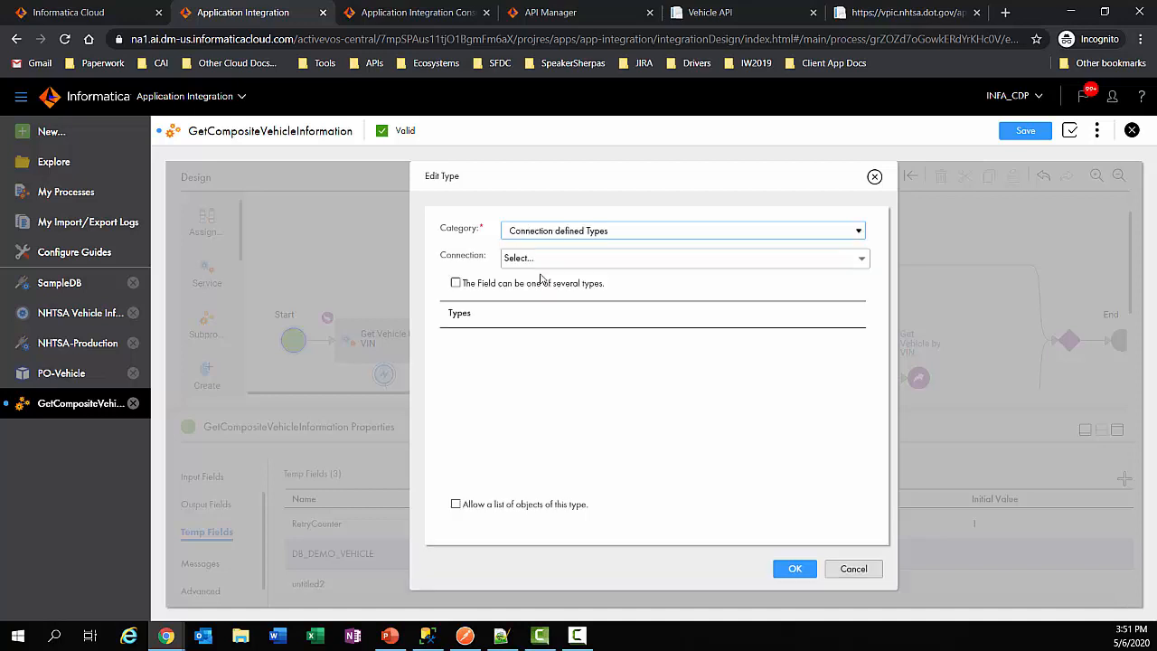
click(863, 258)
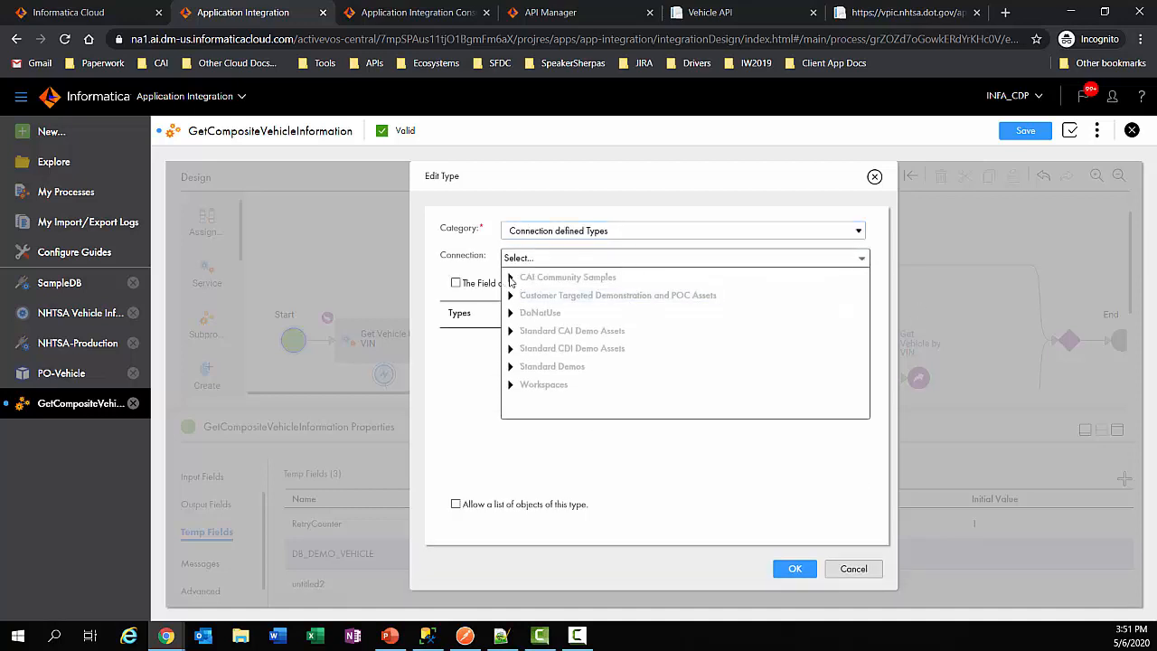
click(510, 278)
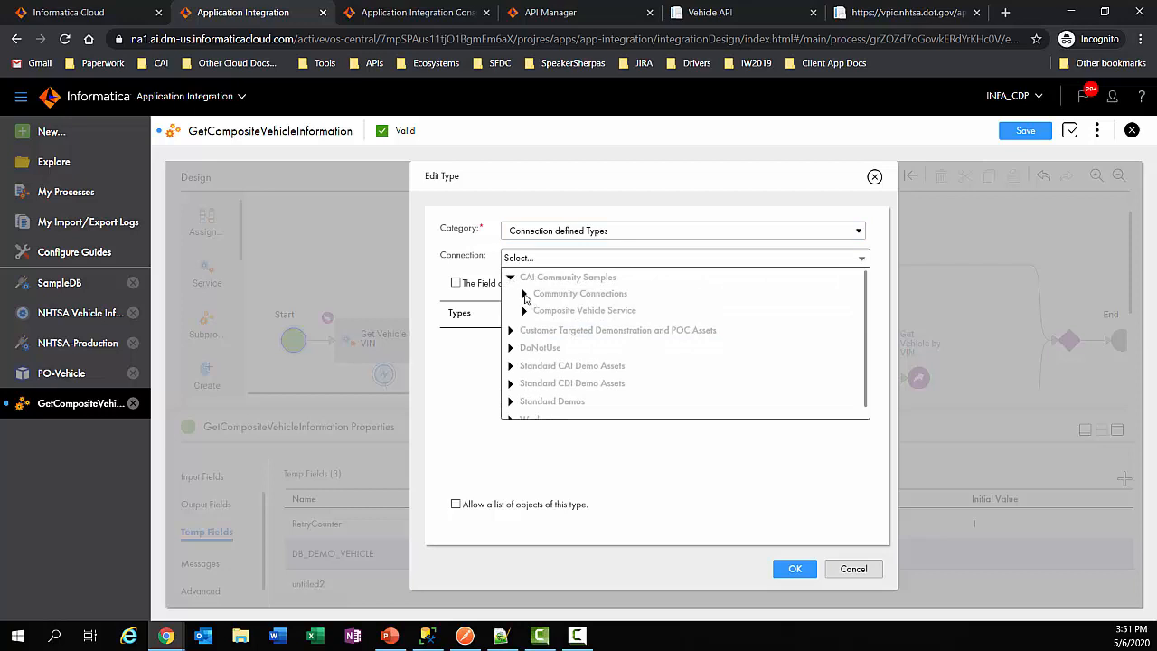
click(525, 294)
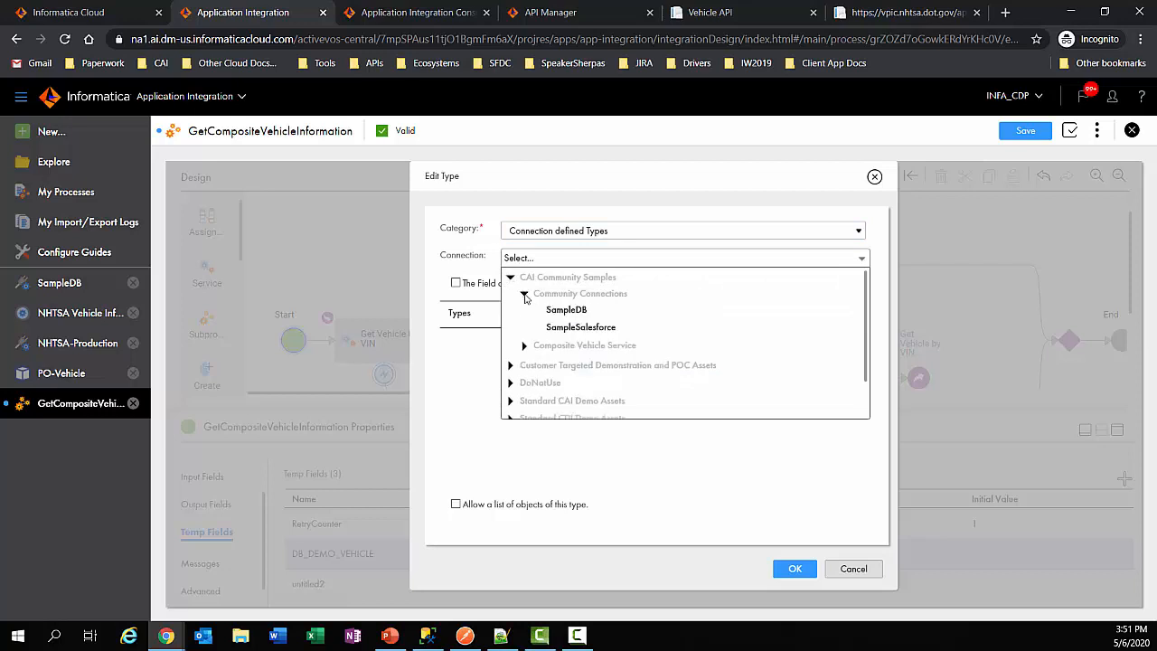
click(580, 316)
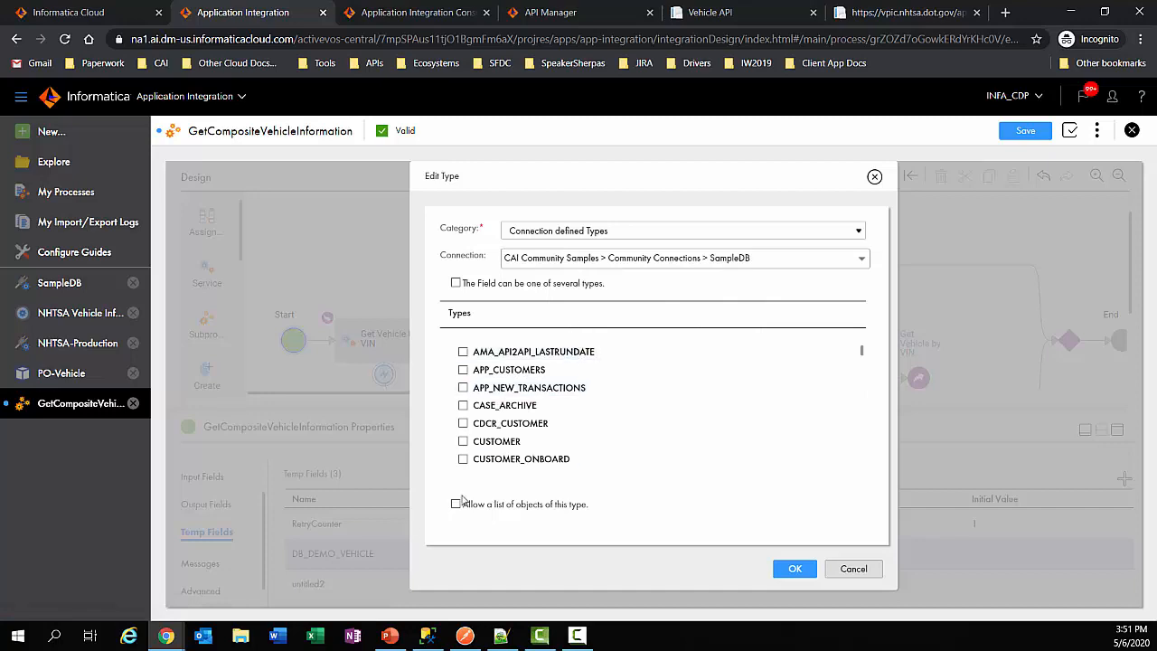
- Check the DEMO_VEHICLE table in SQL Server, then select DEMO_VEHICLE as the type and confirm
scroll(561, 395, down, 2)
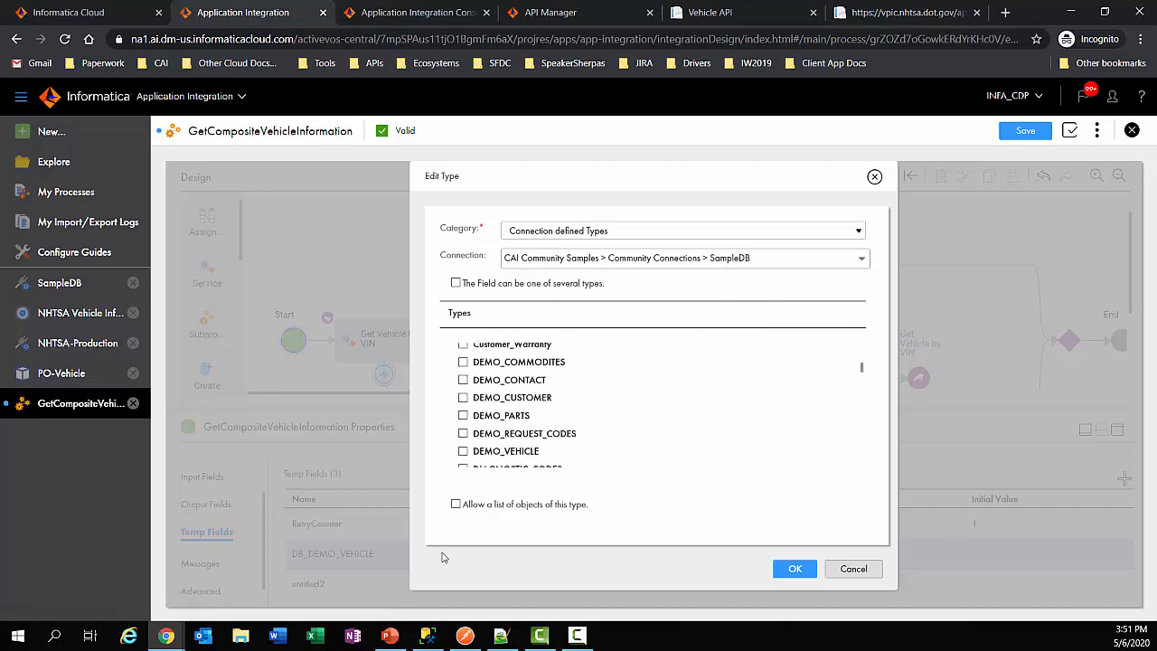
click(427, 636)
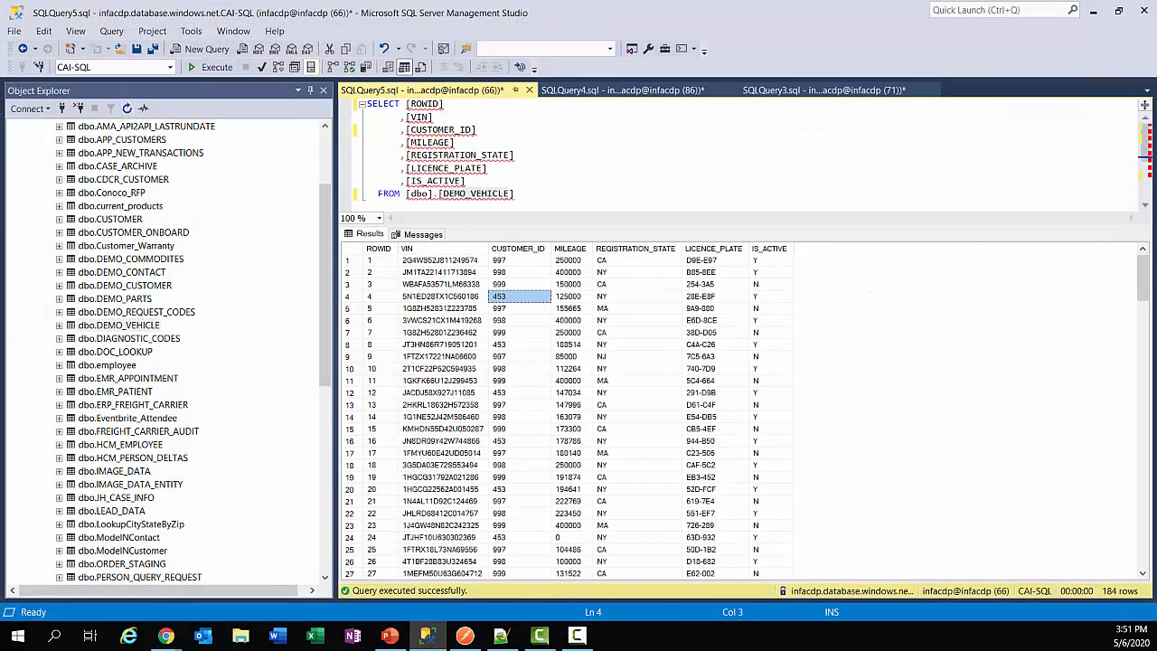
click(1096, 18)
scroll(633, 402, down, 1)
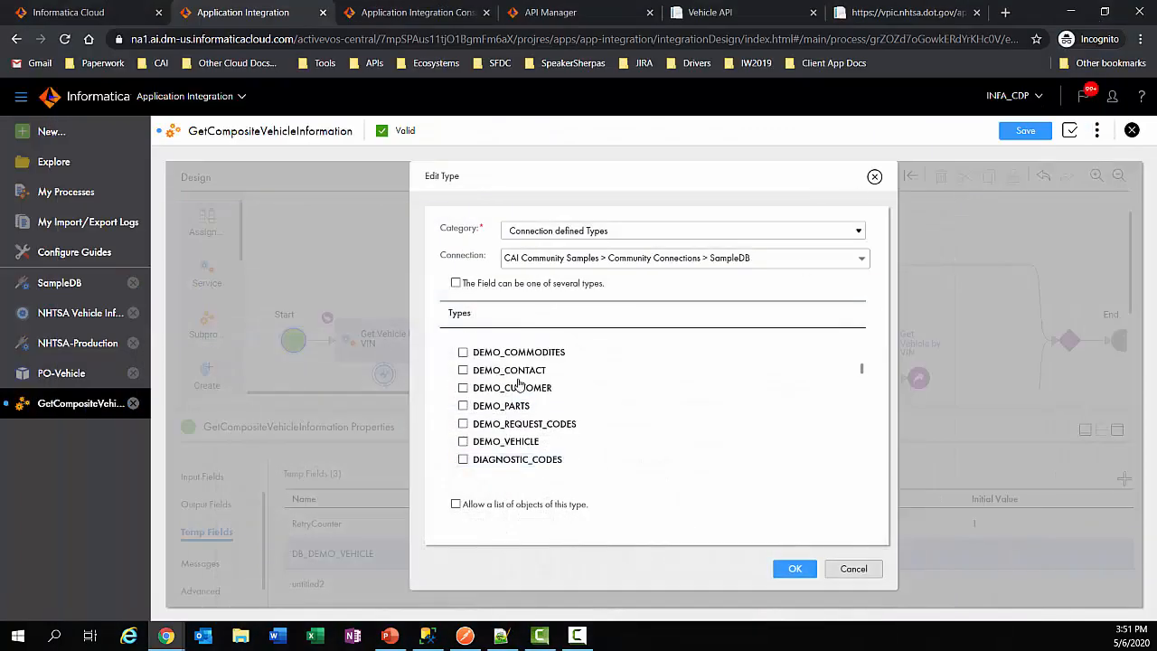
click(462, 442)
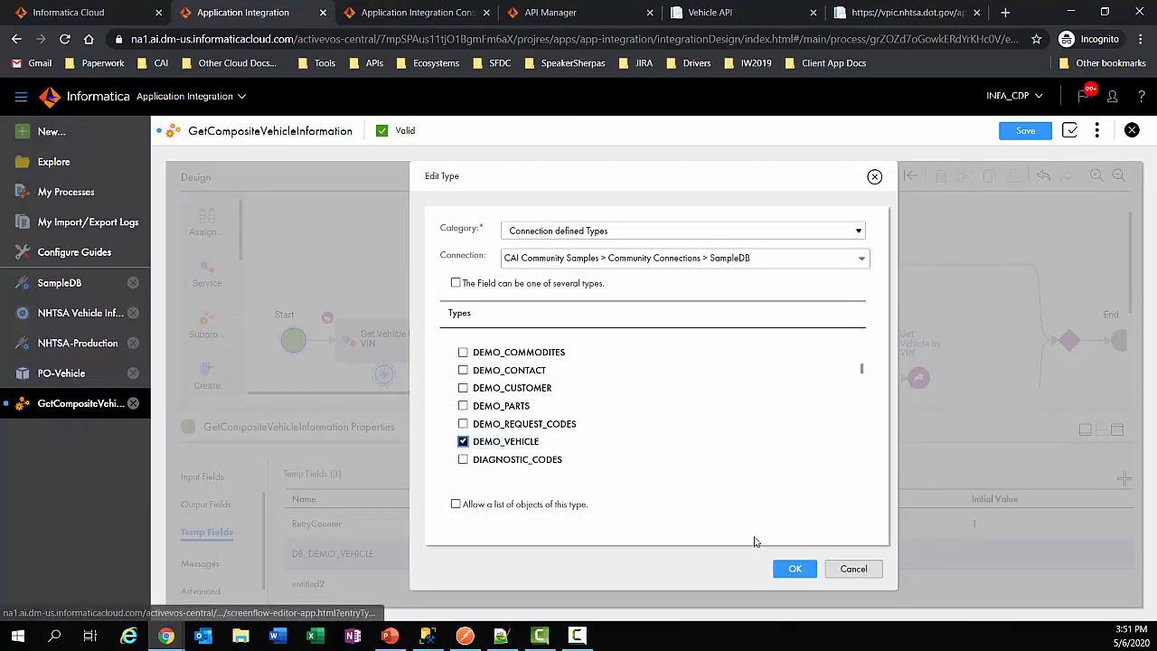
click(790, 570)
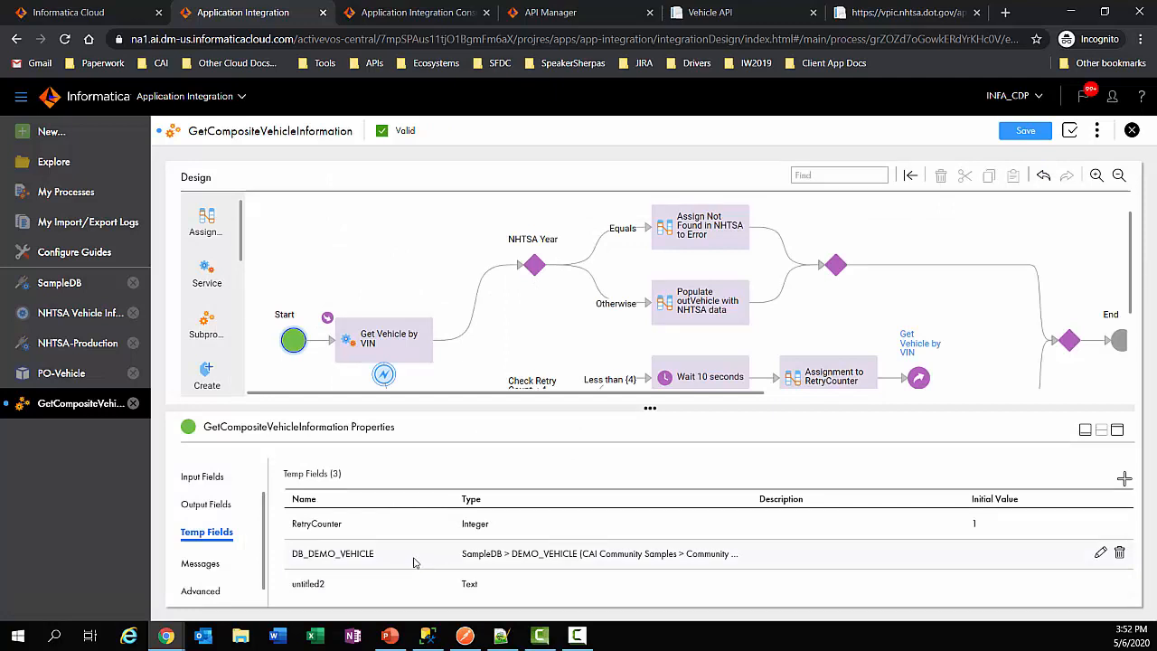
- Rename the untitled2 temp field to SFDC_ACCOUNT
click(336, 584)
drag(331, 584, 270, 581)
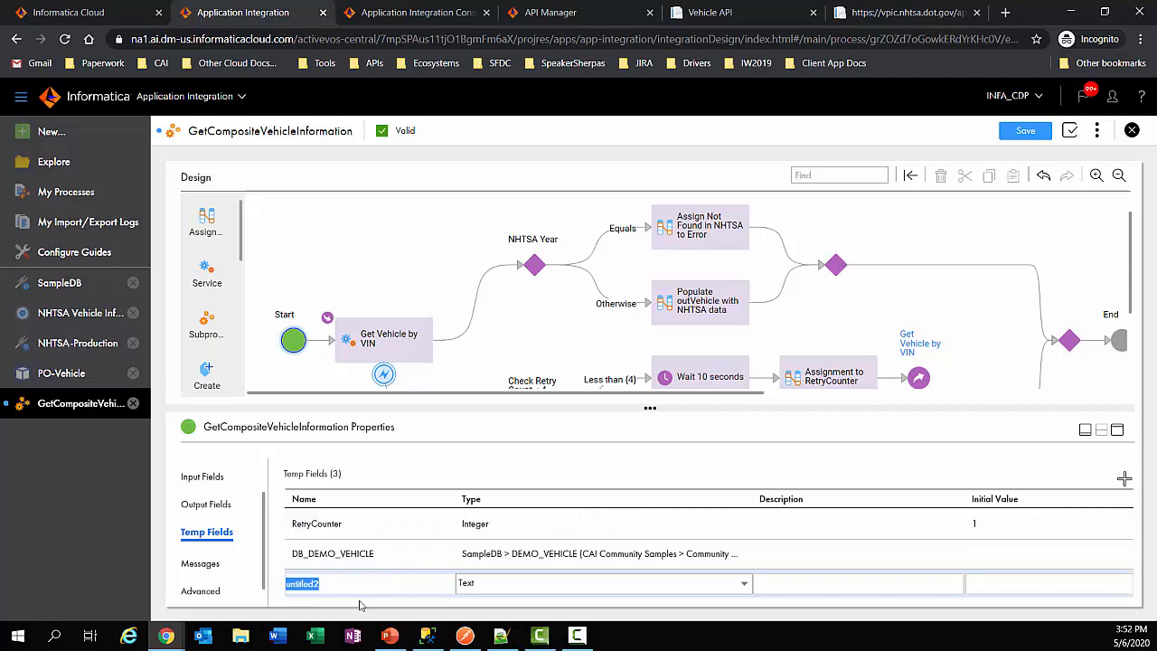
text(SG)
- Type SFDC_ACCOUNT as the connection-defined SampleSalesforce Account object
click(505, 584)
click(488, 555)
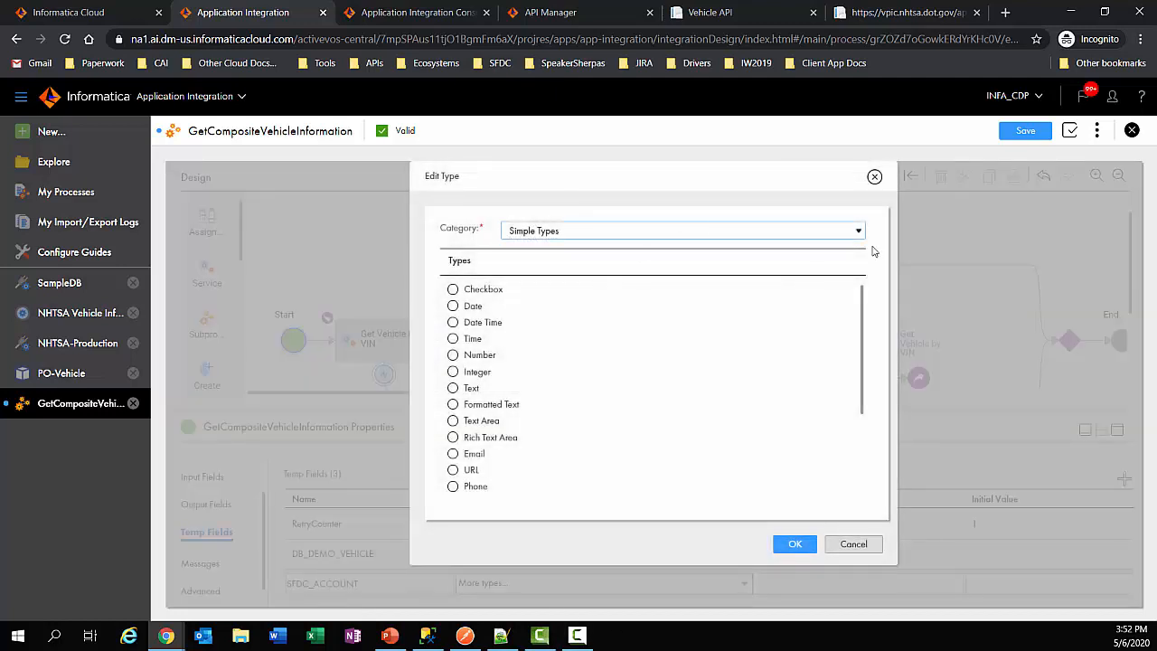
click(858, 233)
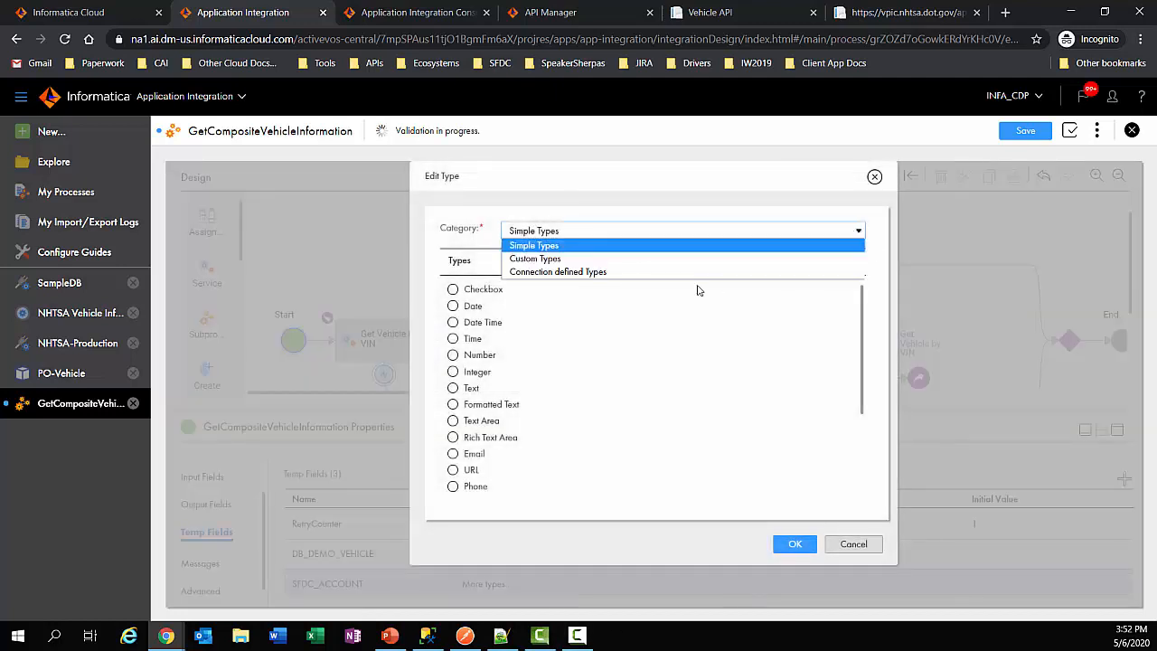
click(610, 273)
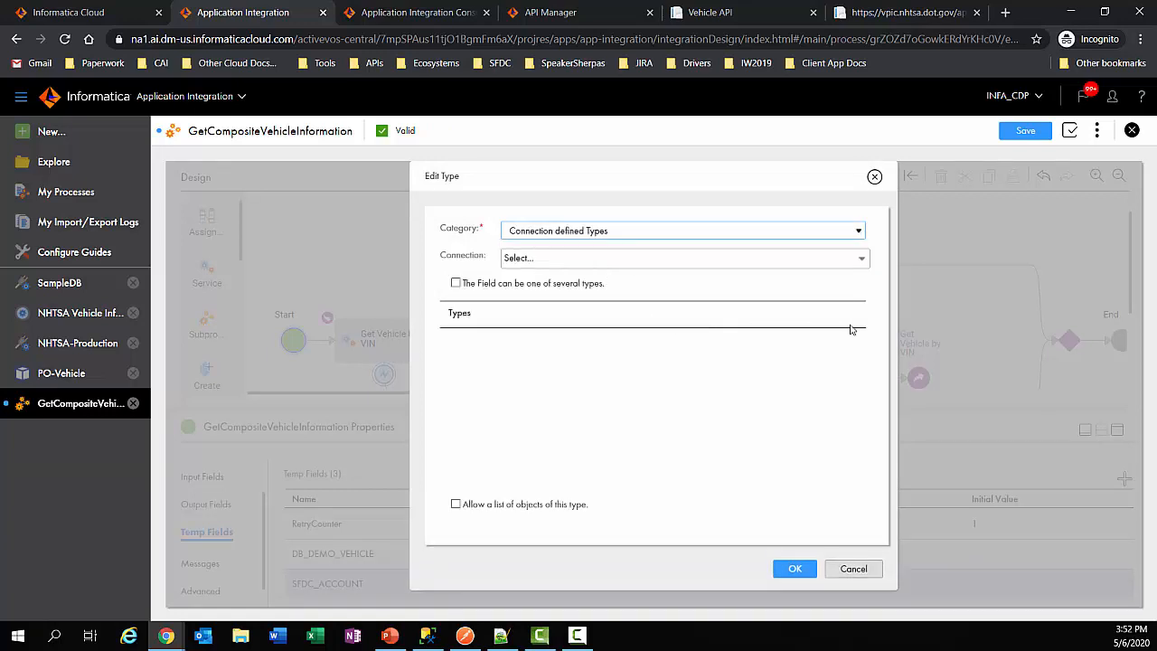
click(861, 259)
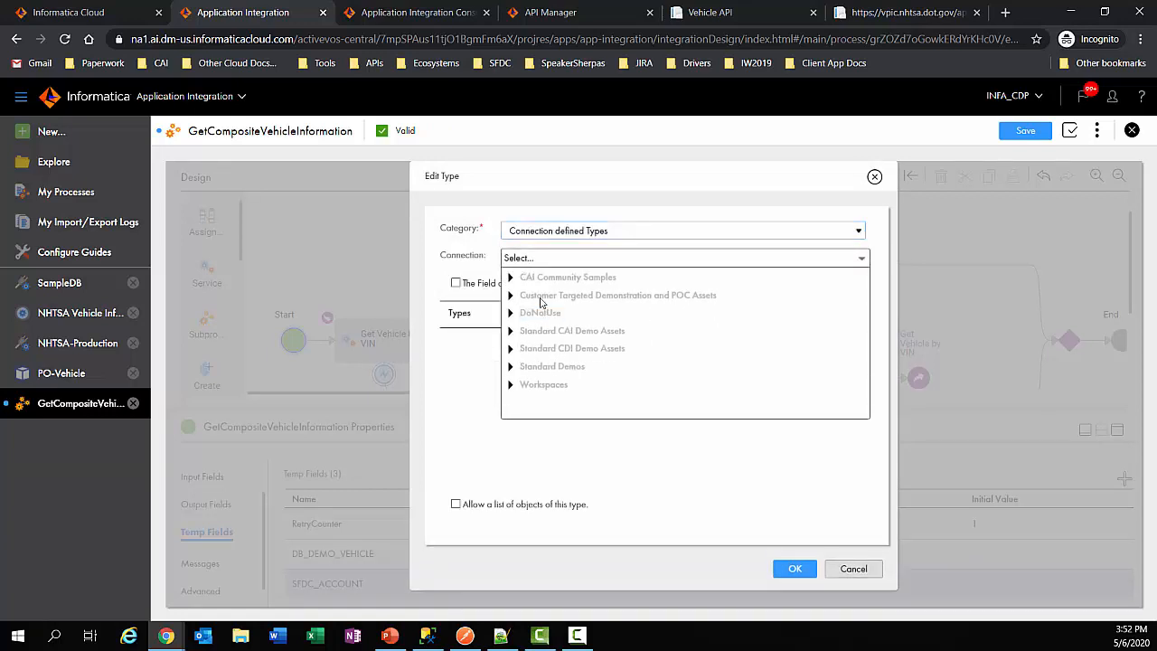
click(510, 279)
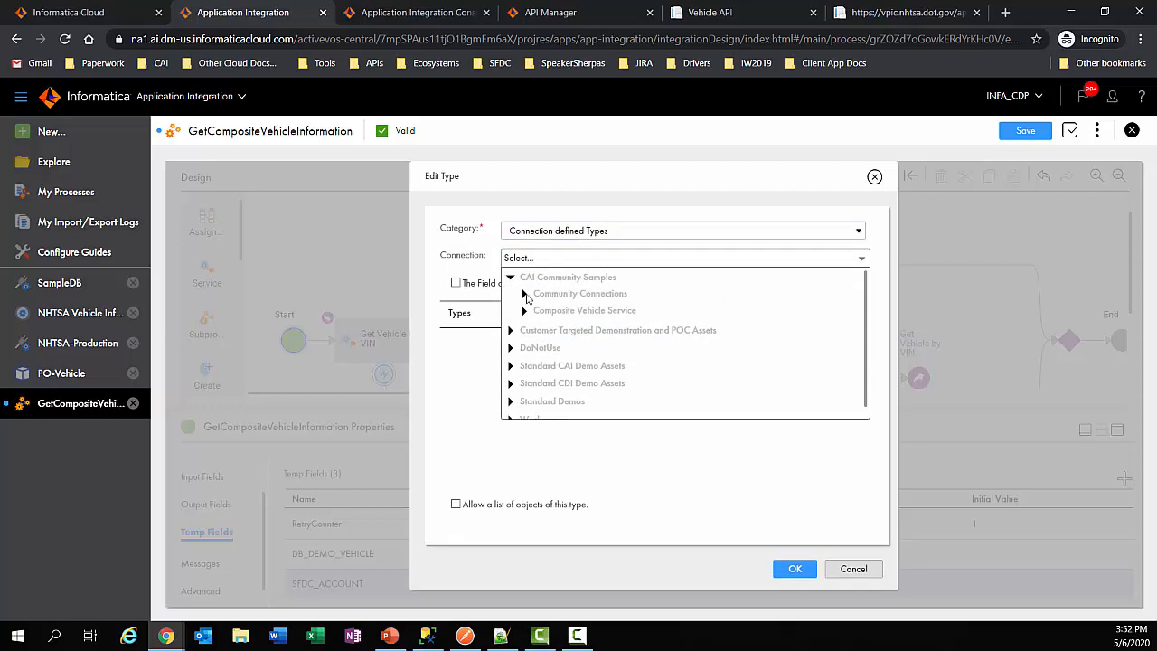
click(524, 294)
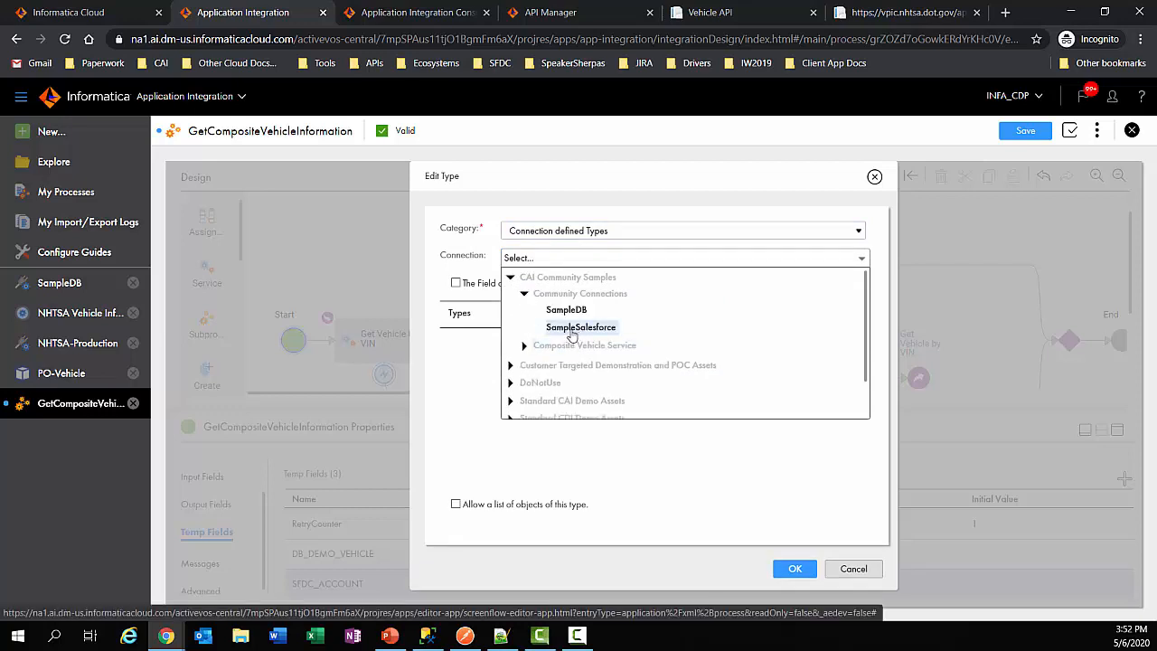
click(572, 331)
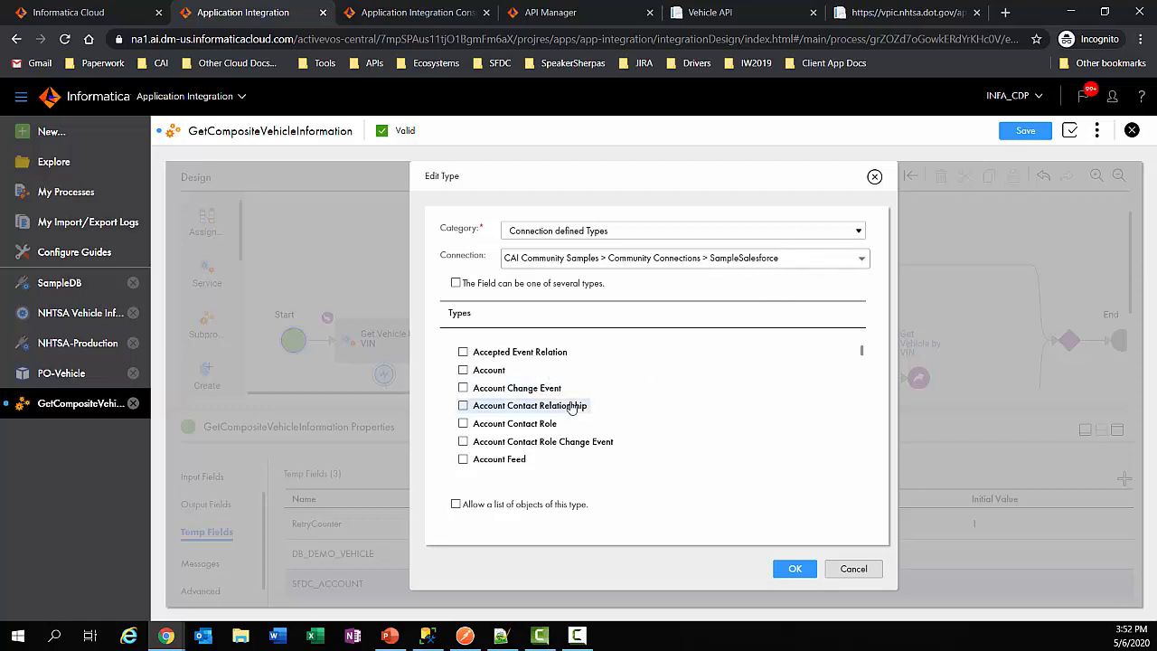
scroll(574, 402, down, 5)
scroll(611, 412, down, 15)
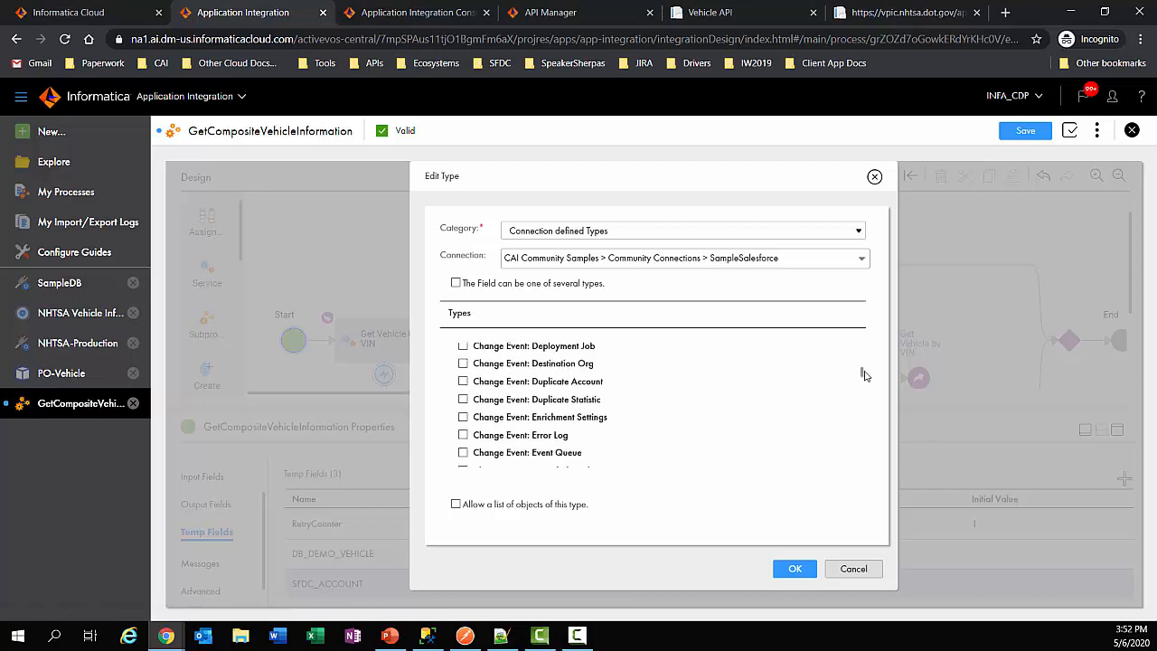
drag(863, 374, 865, 345)
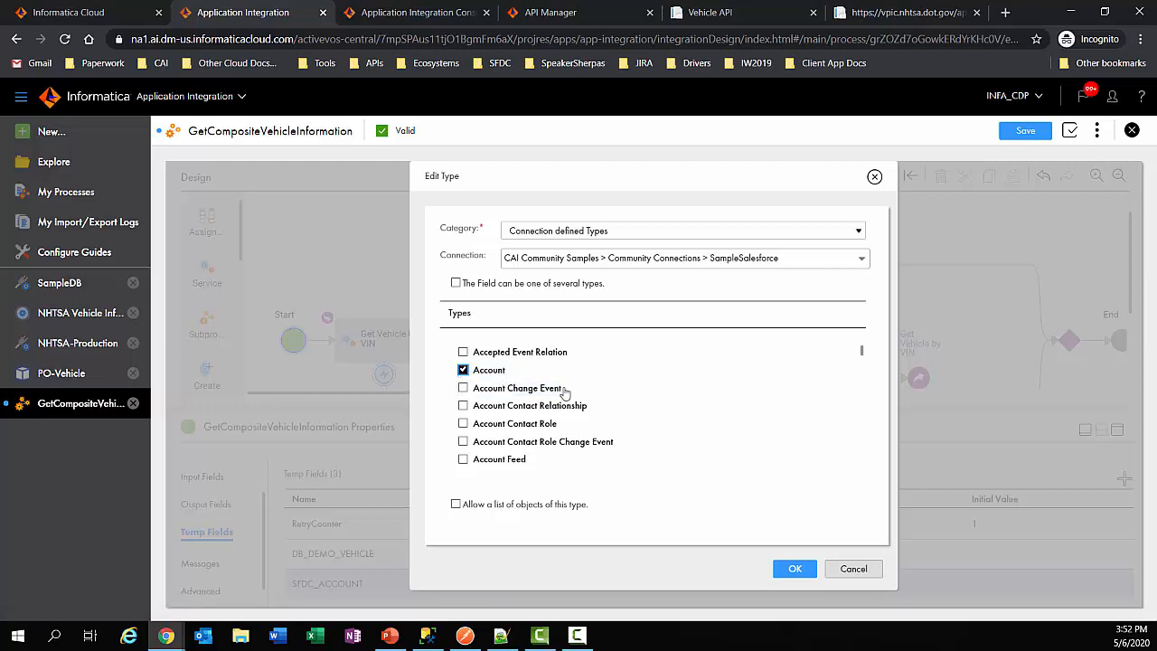
click(795, 572)
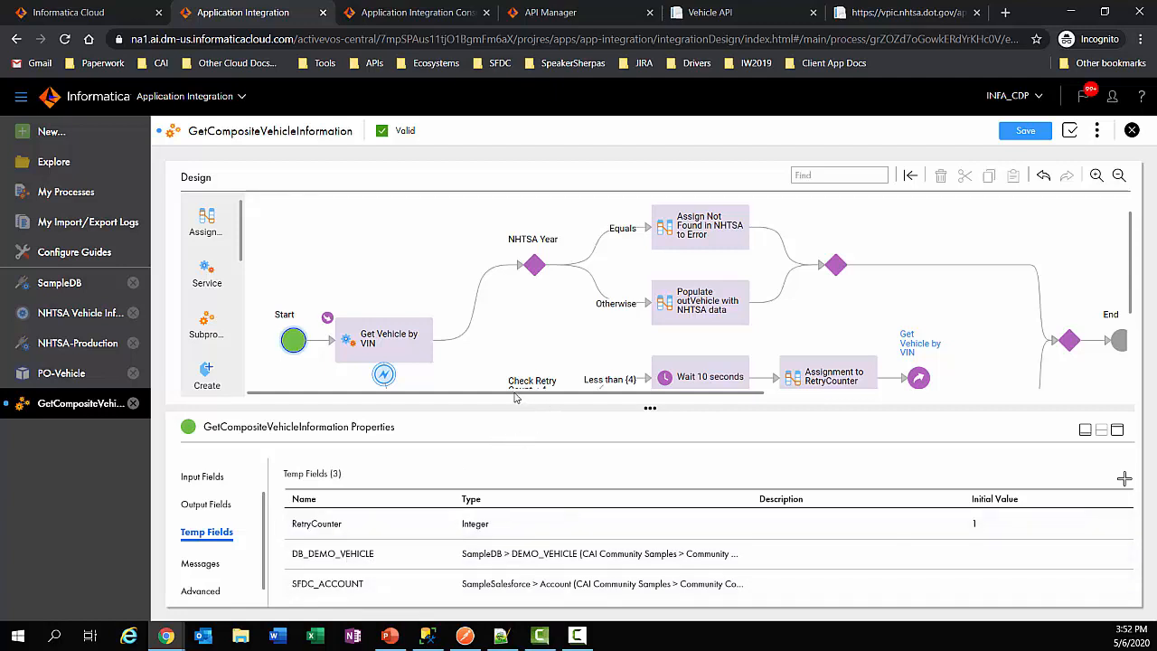
- Add an Assignment step before End and name it 'Query DEMO_VEHICLE by VIN'
drag(517, 400, 678, 398)
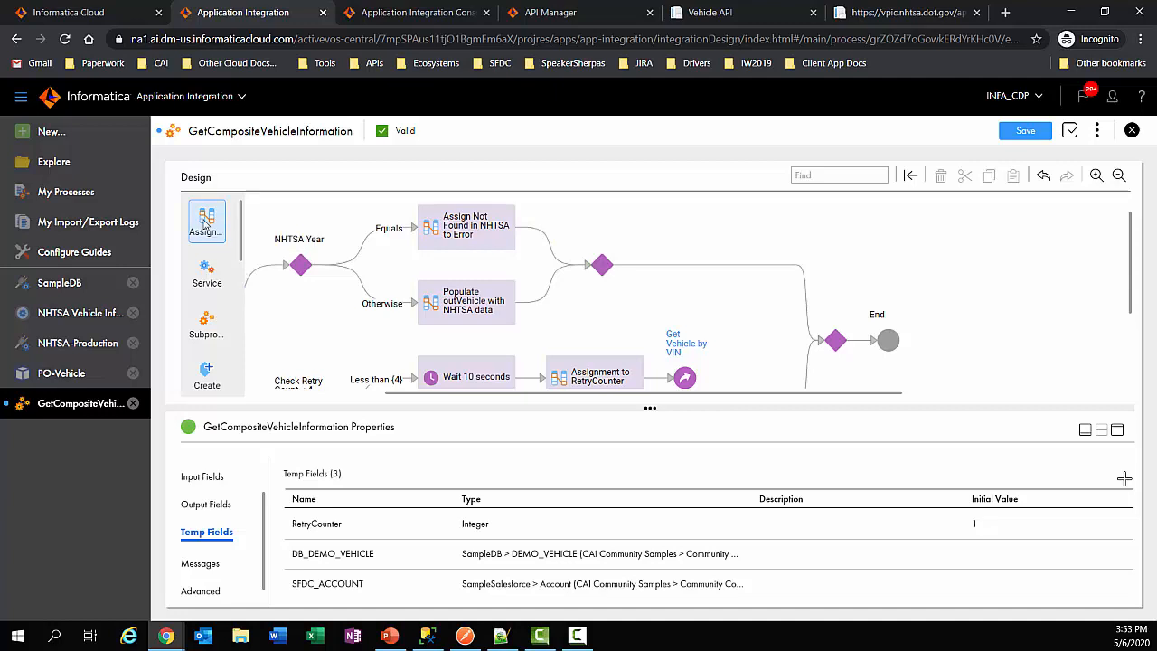
drag(202, 223, 866, 336)
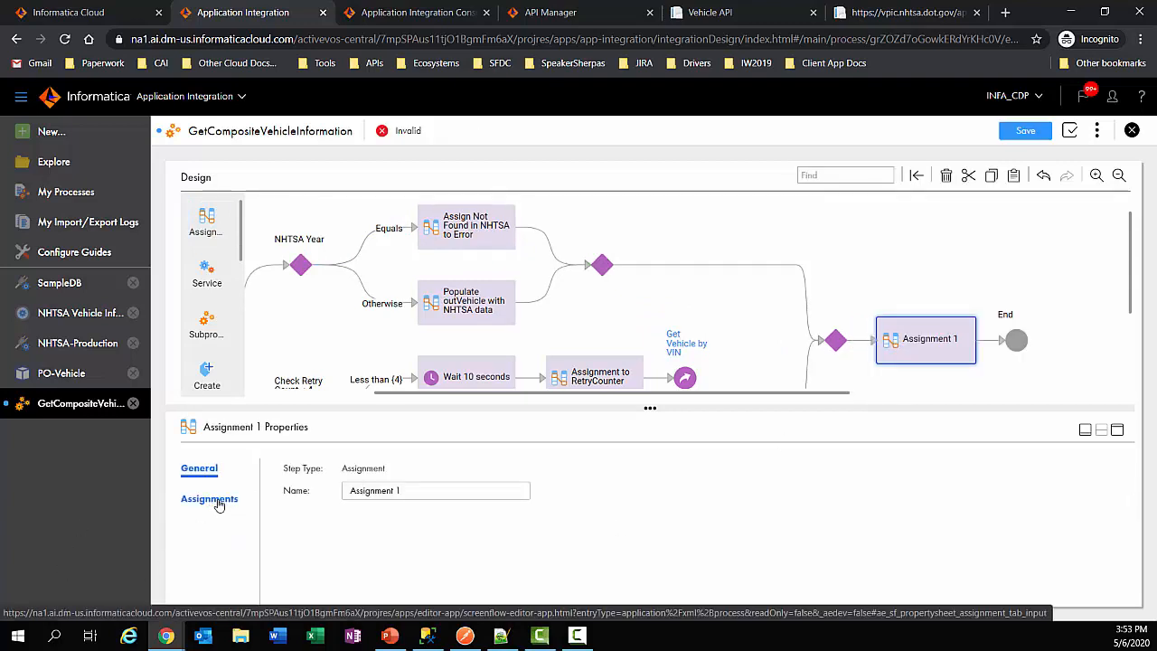
drag(457, 492, 256, 463)
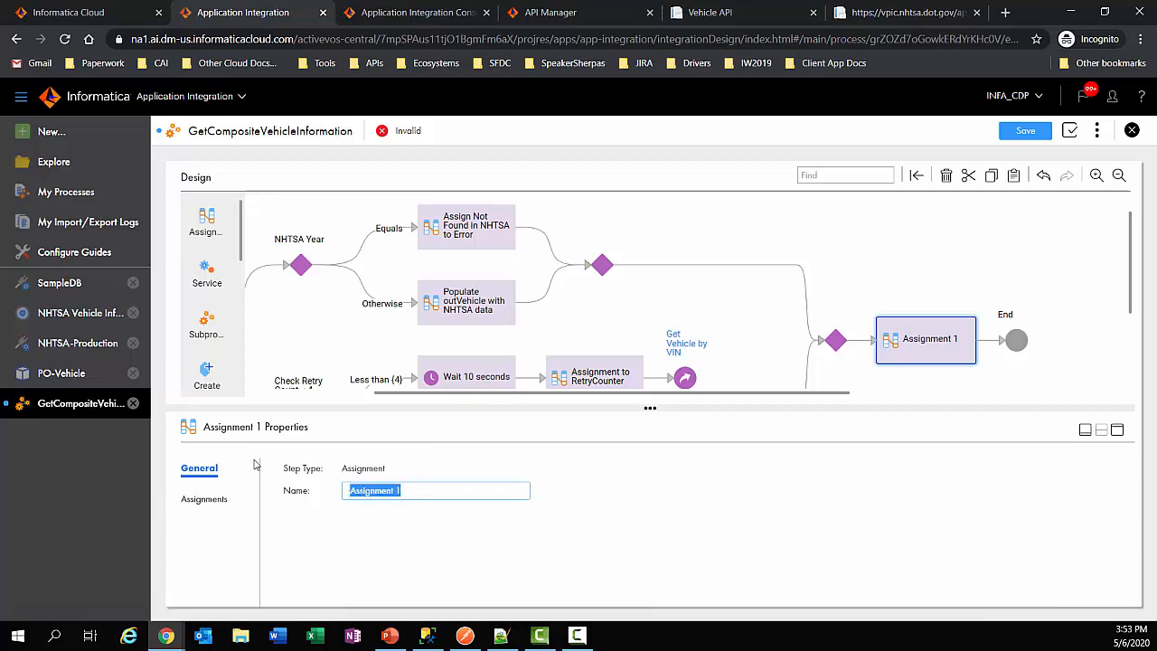
text(Query)
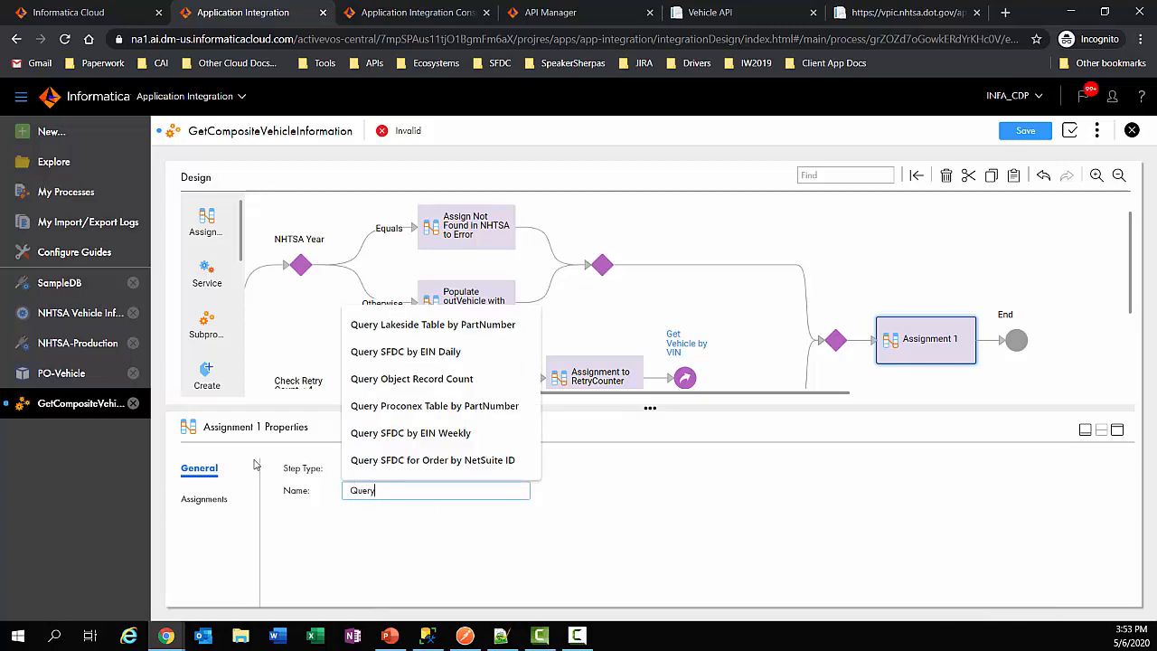
text( DEMO_VEHICLE by VIN)
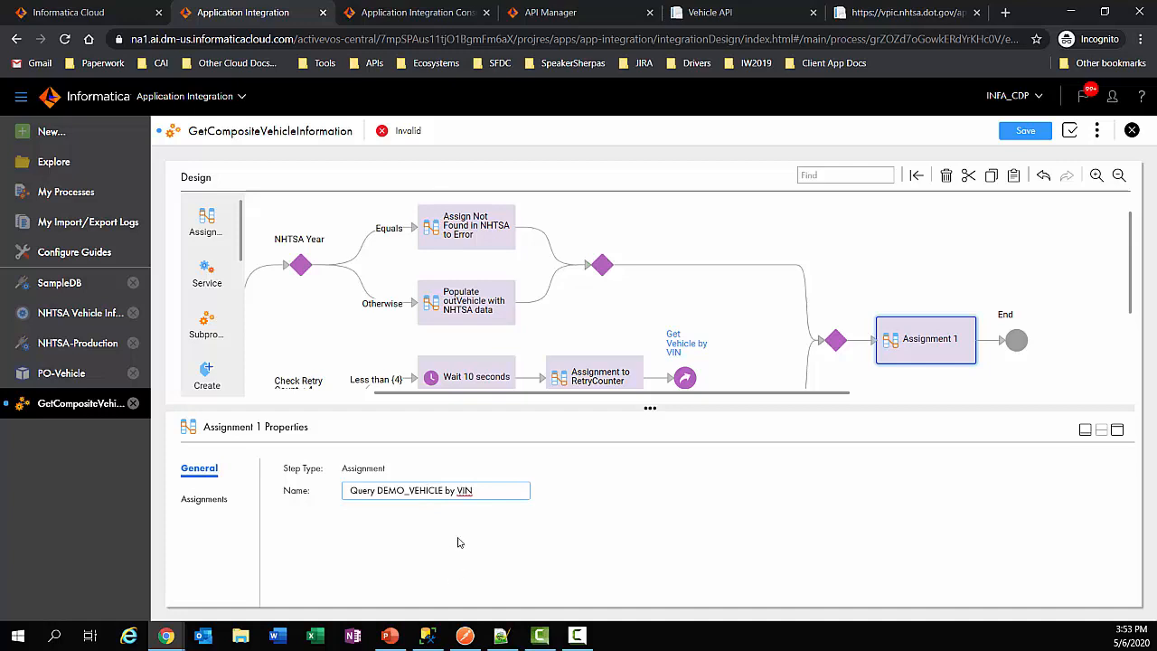
click(517, 530)
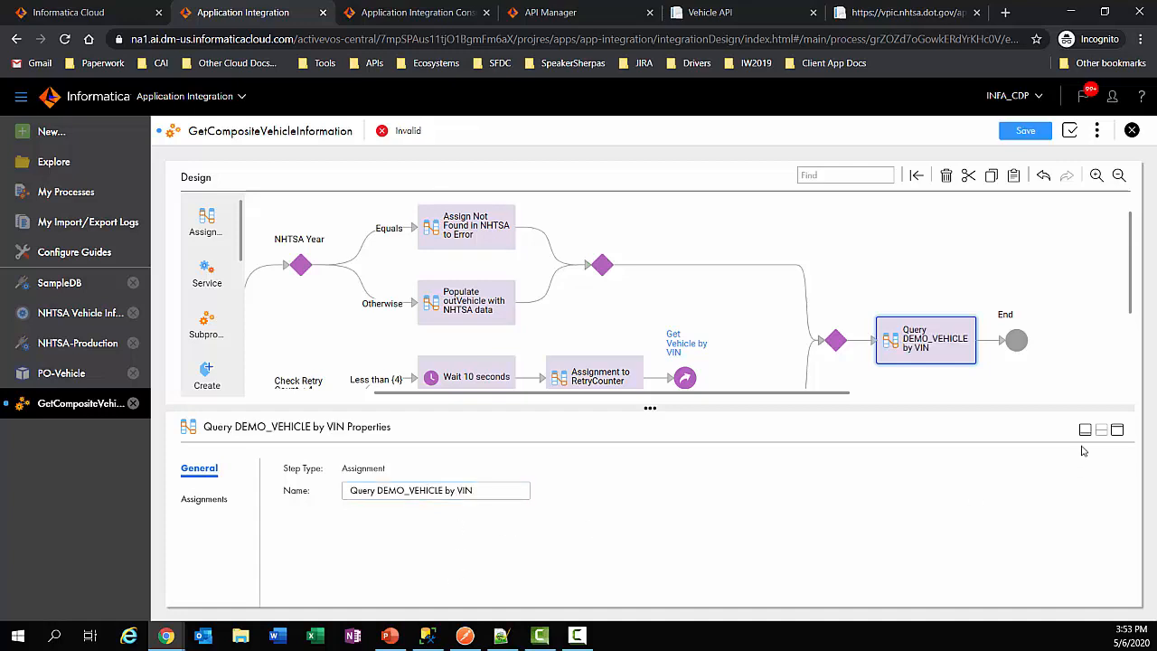
- Assign the DB_DEMO_VEHICLE field using a Query
click(208, 499)
click(1095, 476)
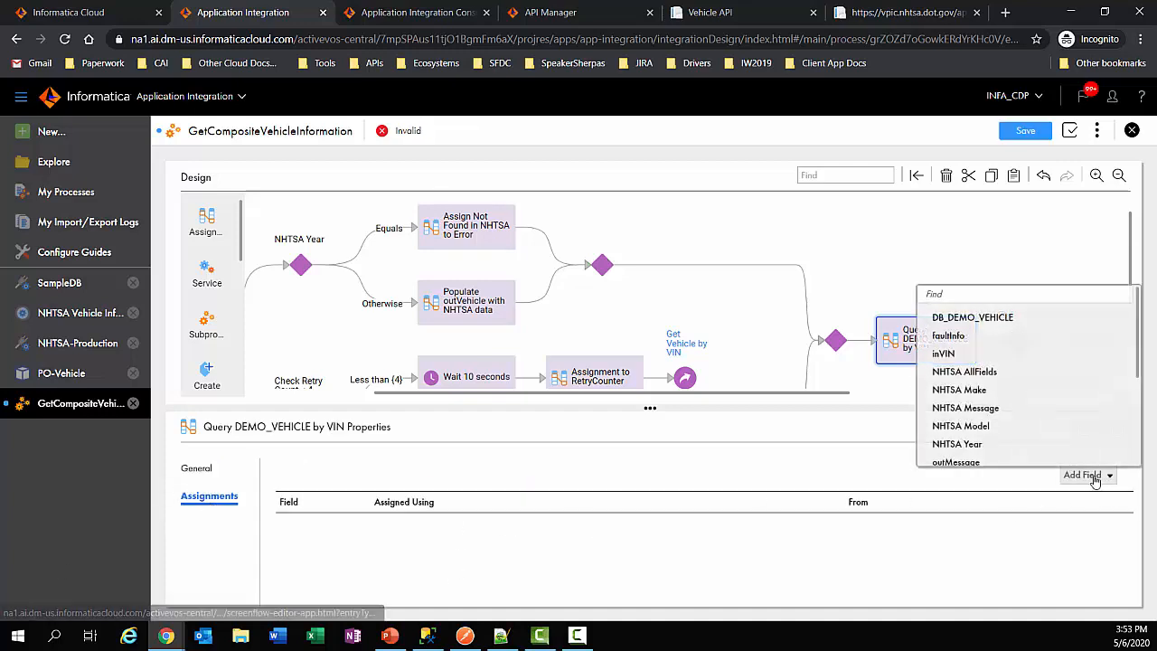
scroll(1021, 350, down, 2)
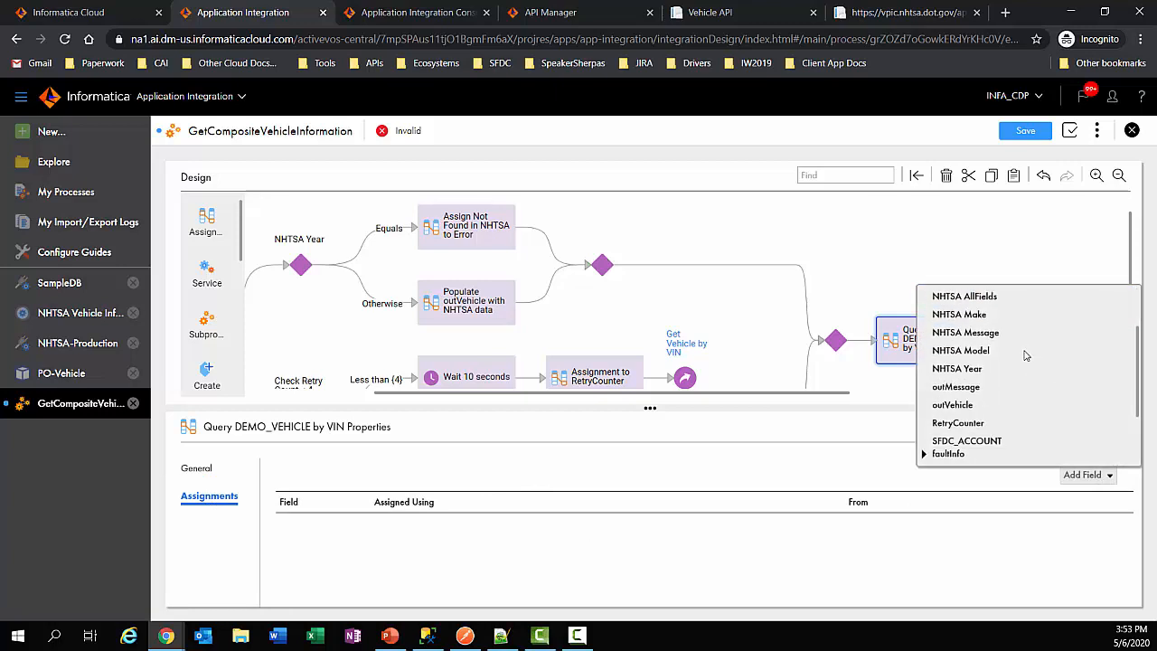
scroll(1026, 357, down, 3)
click(976, 443)
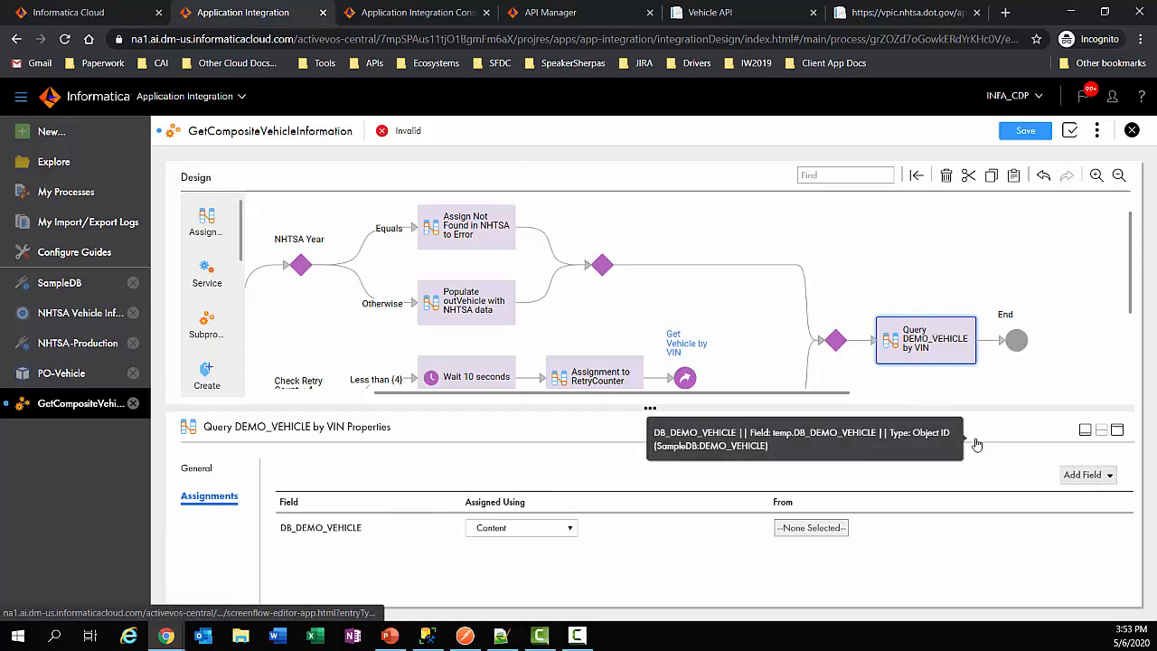
click(509, 530)
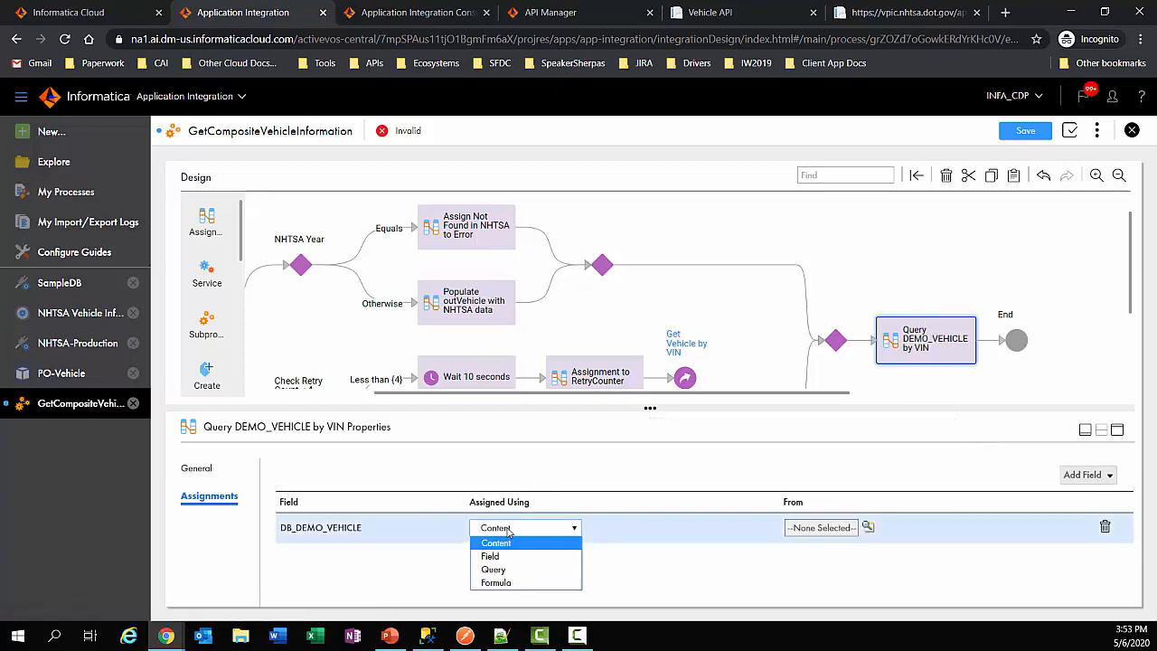
click(497, 572)
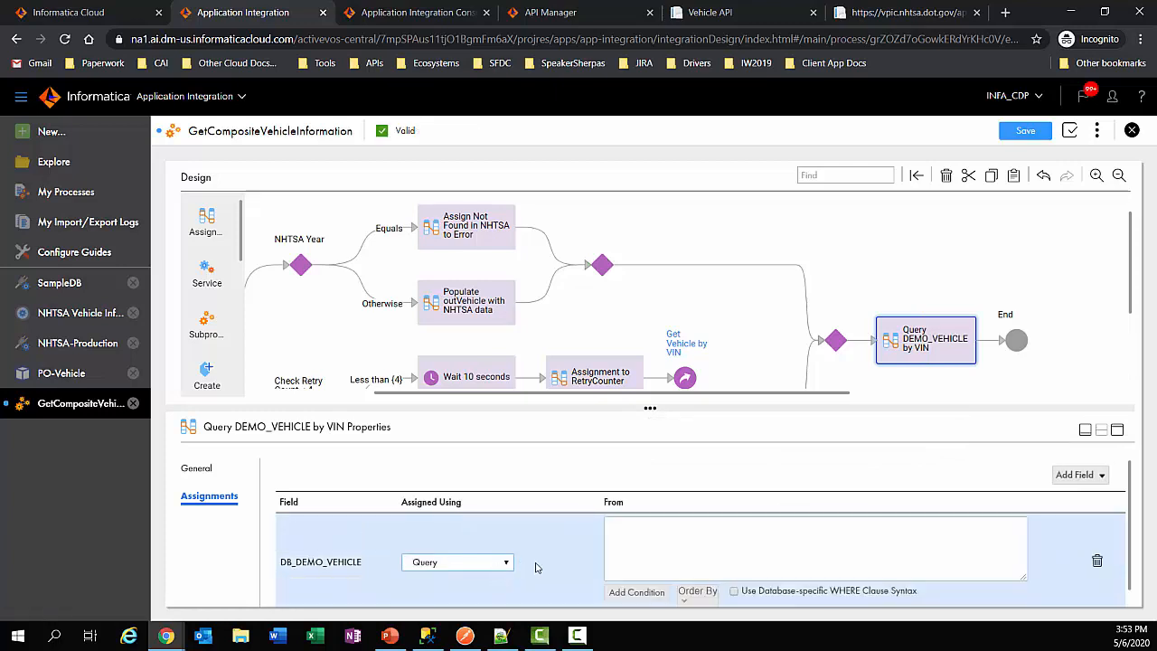
- Add the query condition VIN Equals the field inVIN
click(636, 592)
click(486, 376)
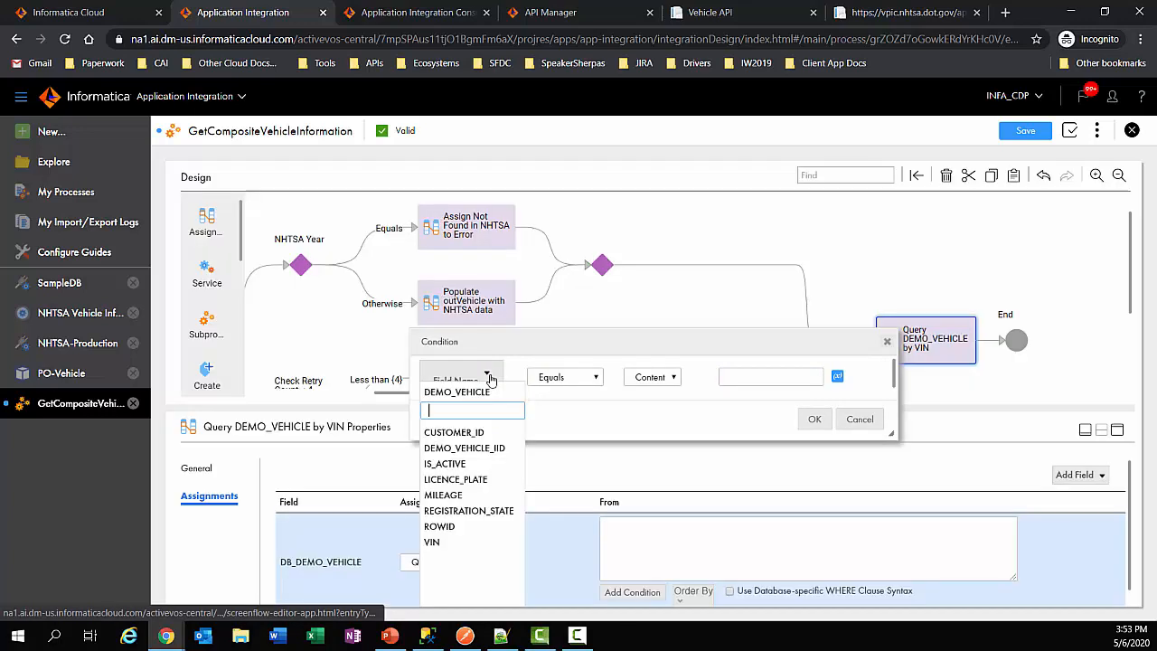
click(457, 542)
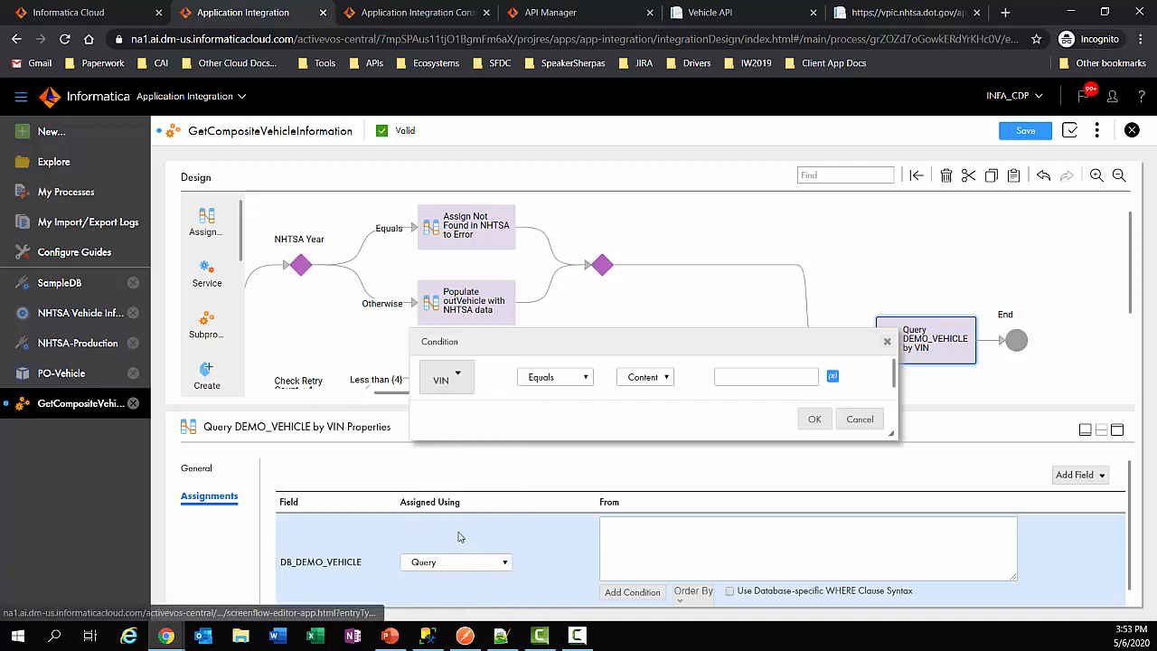
click(646, 377)
click(644, 407)
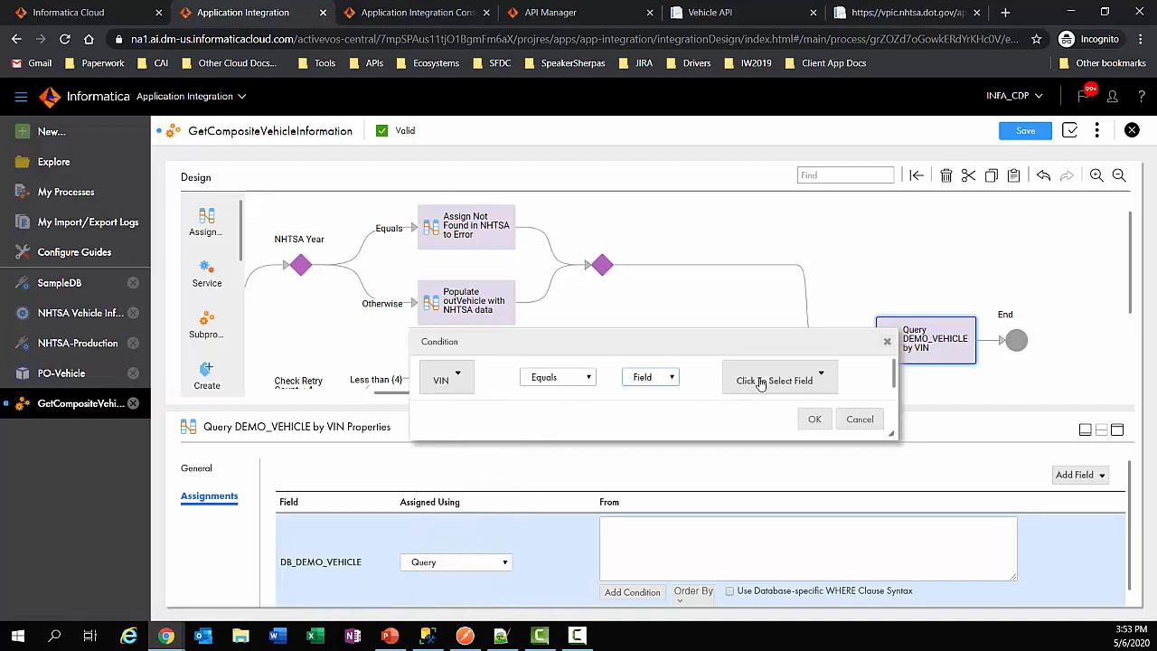
click(761, 380)
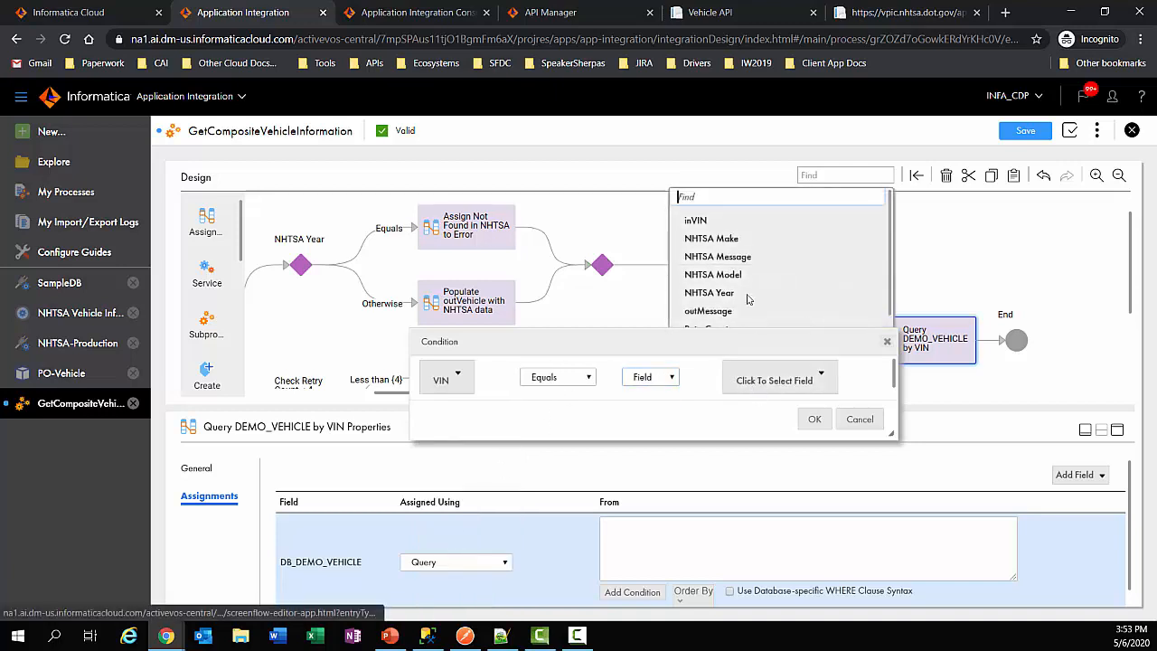
click(696, 220)
click(814, 420)
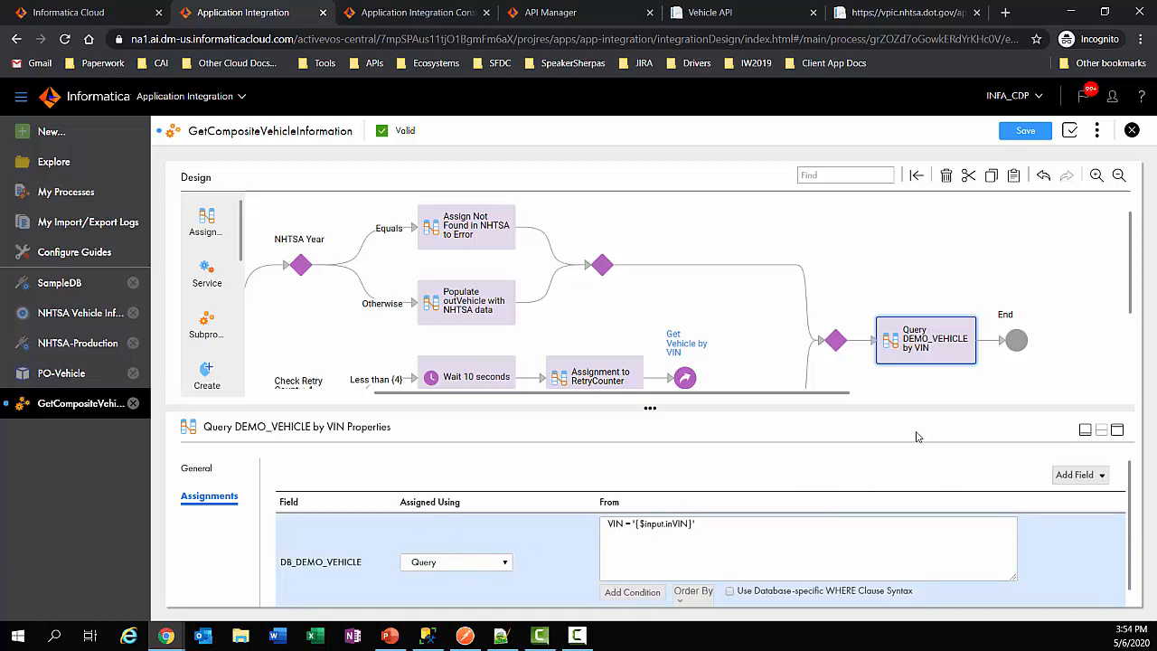
- Add a Decision after the query step that tests the DB_DEMO_VEHICLE field
drag(816, 396, 907, 398)
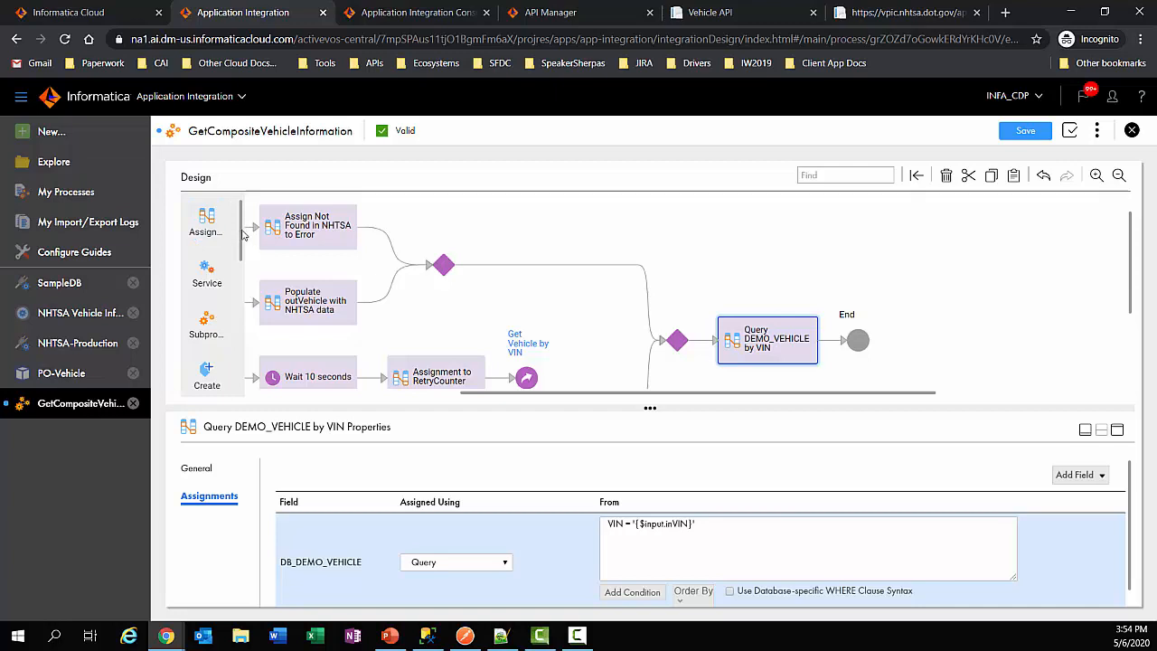
drag(242, 235, 834, 339)
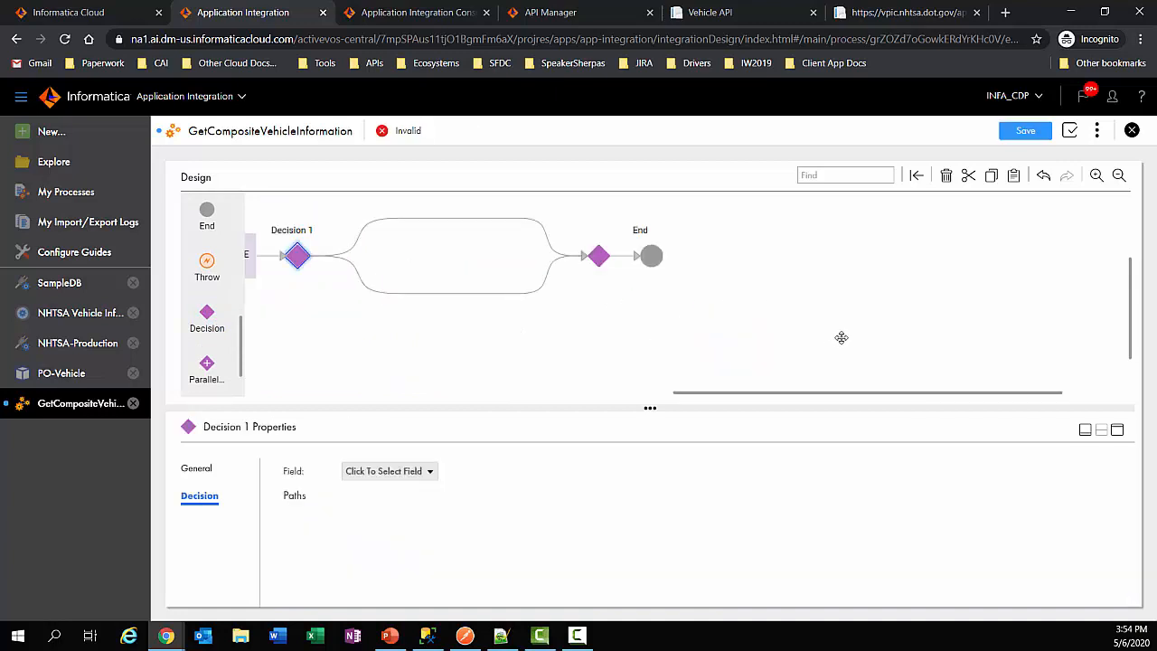
drag(786, 398, 664, 397)
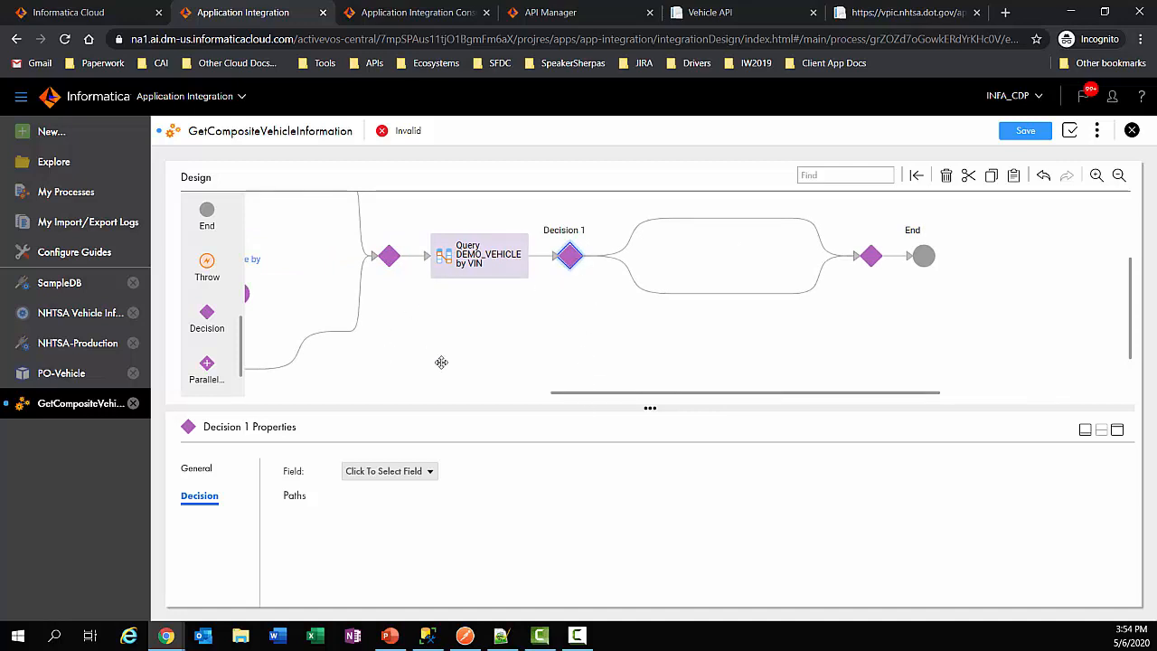
click(422, 472)
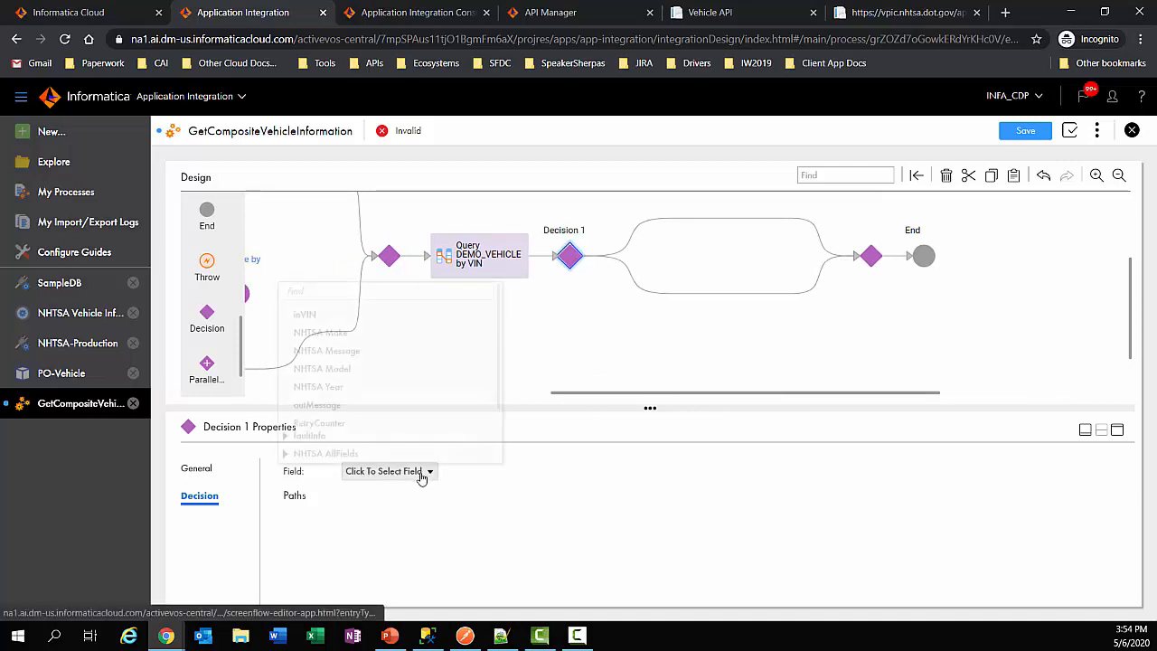
scroll(386, 372, down, 1)
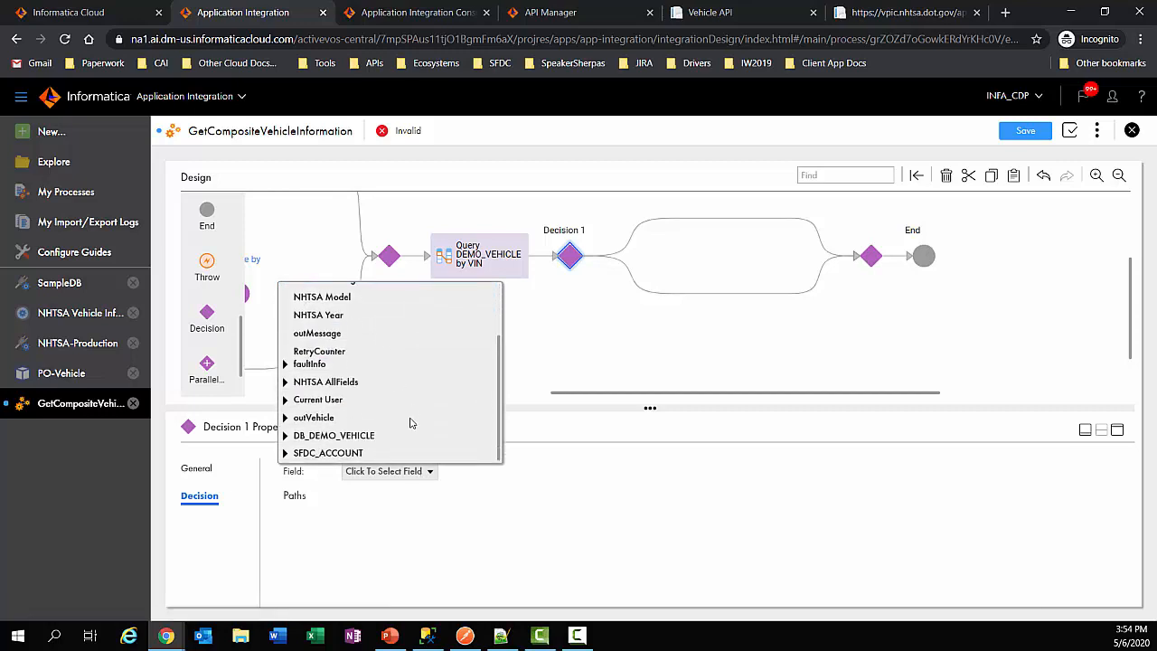
click(351, 435)
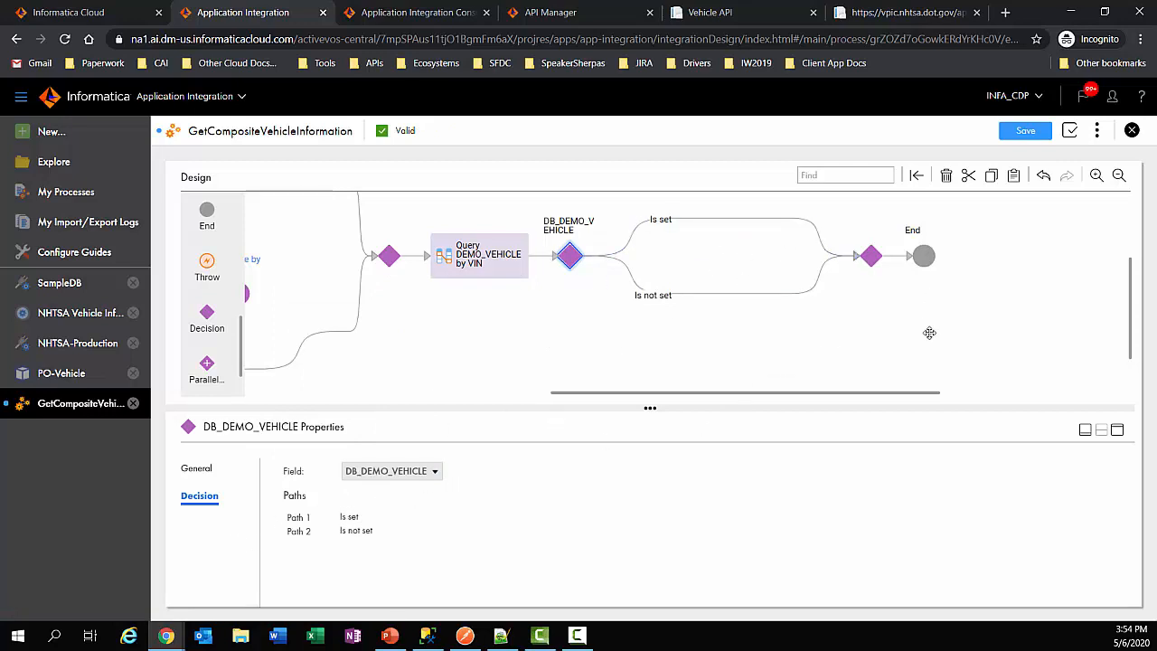
scroll(929, 332, up, 1)
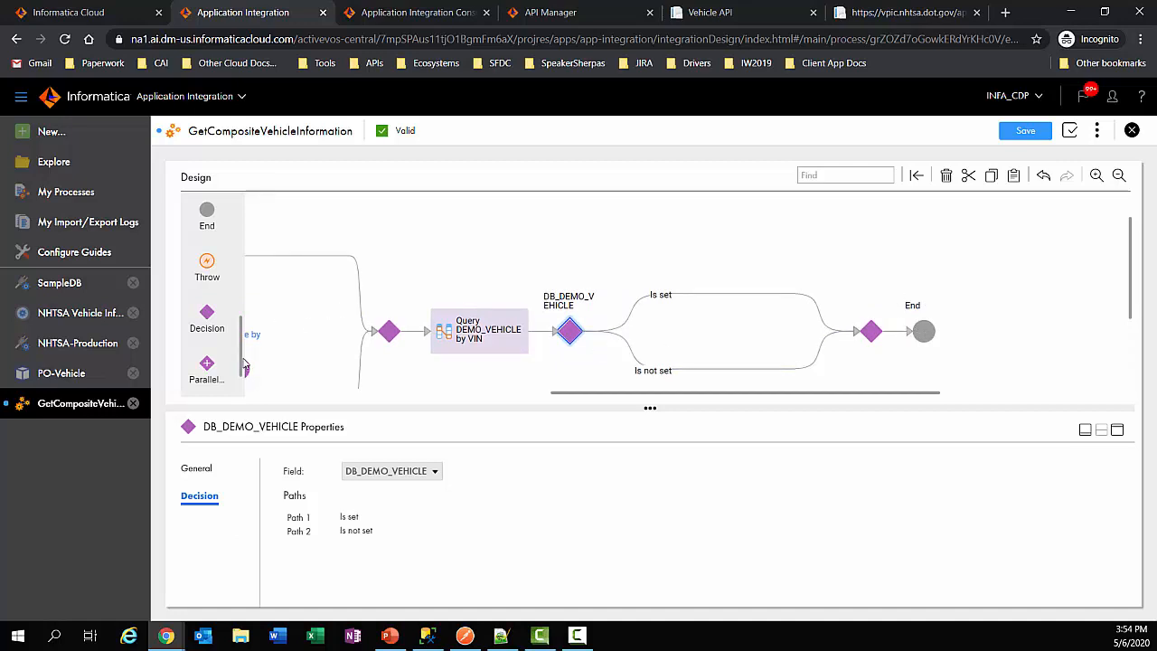
- Add an Assignment on the Is not set path setting outMessage to 'ERROR: Not found in DB - {$input.inVIN}'
drag(242, 359, 691, 369)
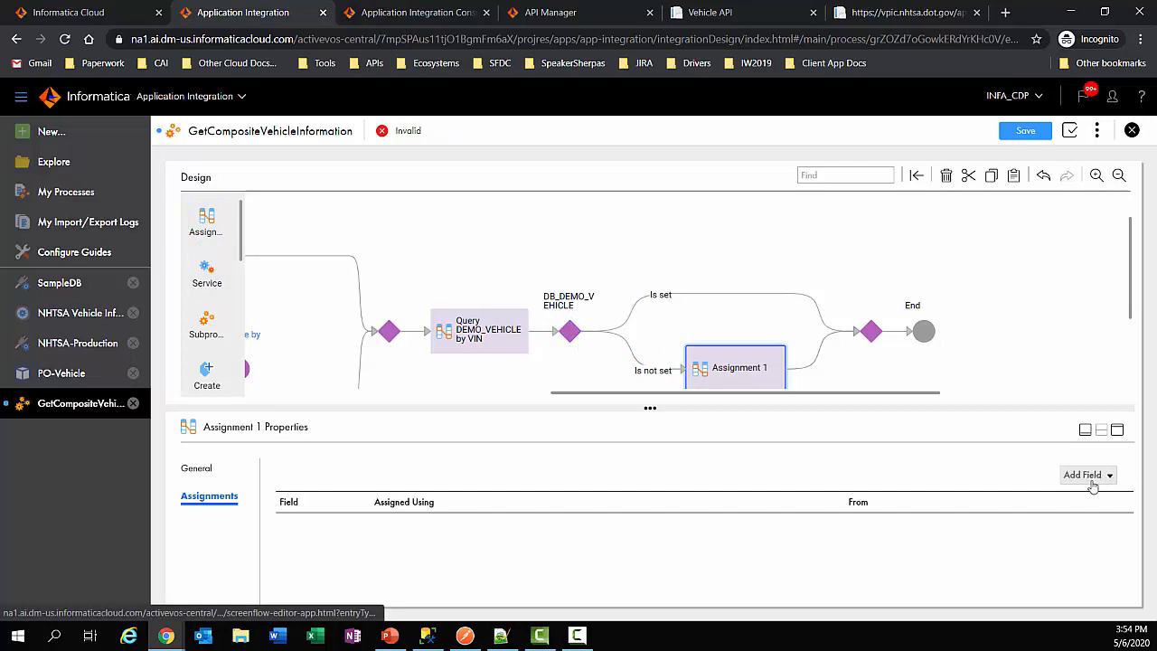
click(1103, 479)
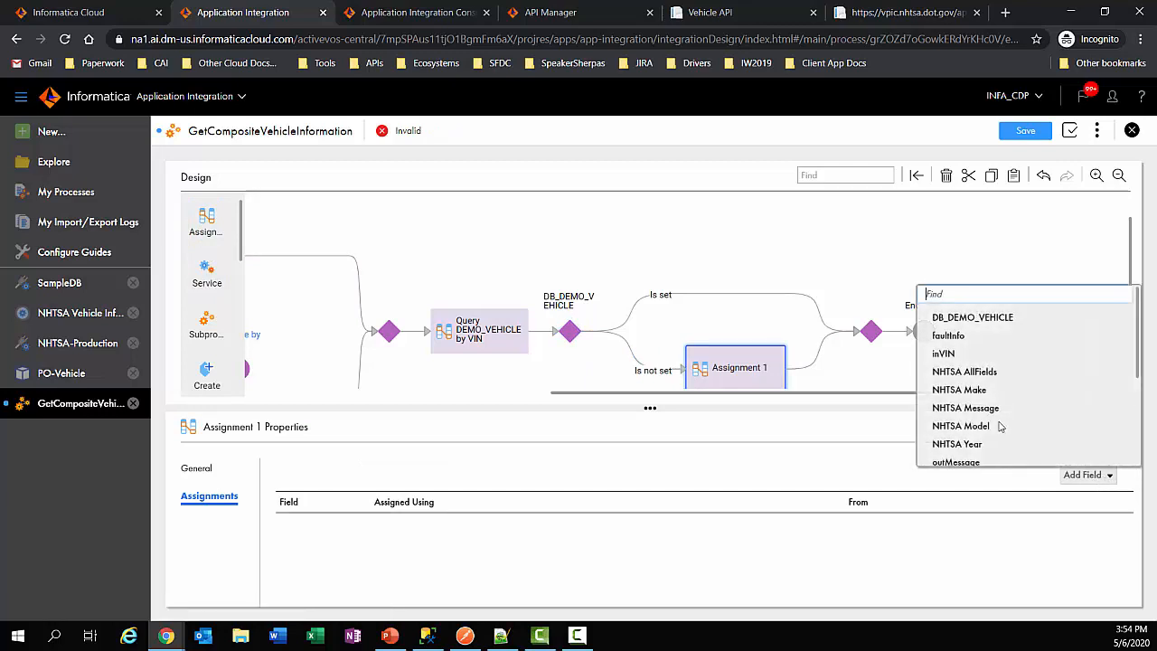
click(957, 463)
click(757, 527)
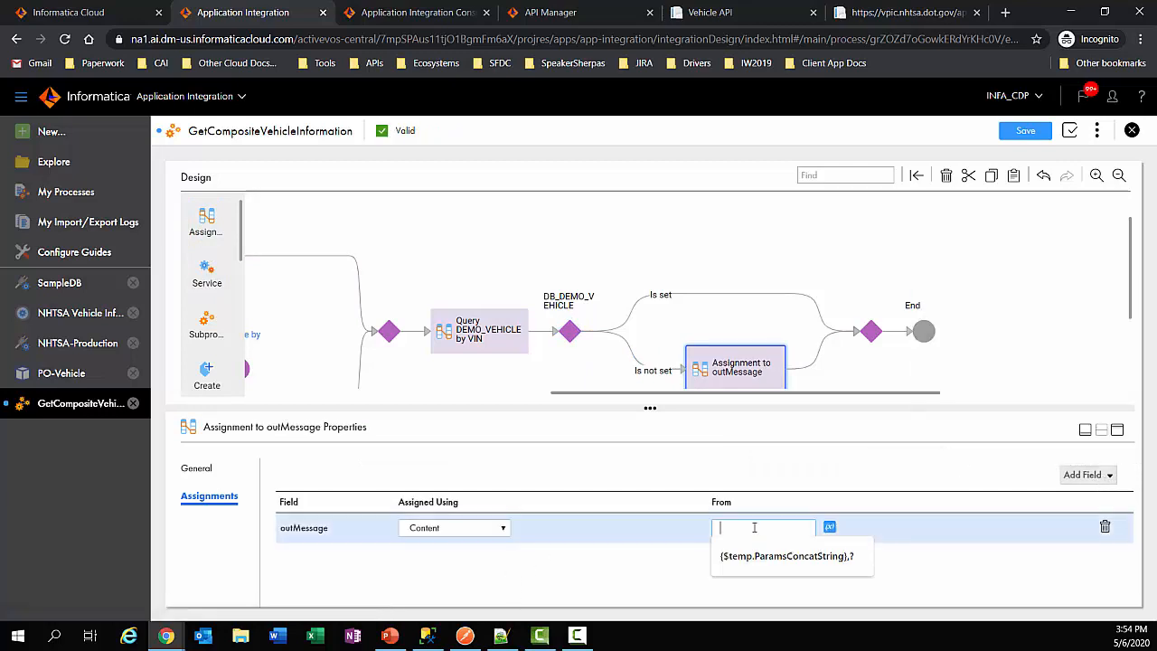
text(ERRORL E)
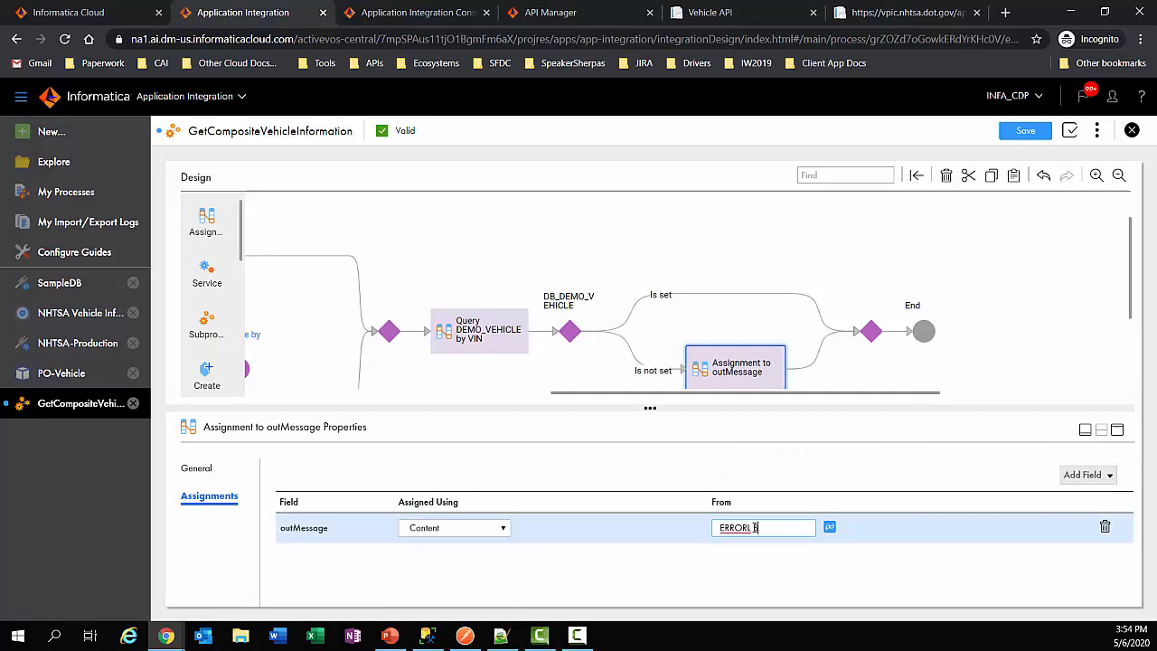
key(BackSpace)
text(: Not found in DB -)
click(830, 527)
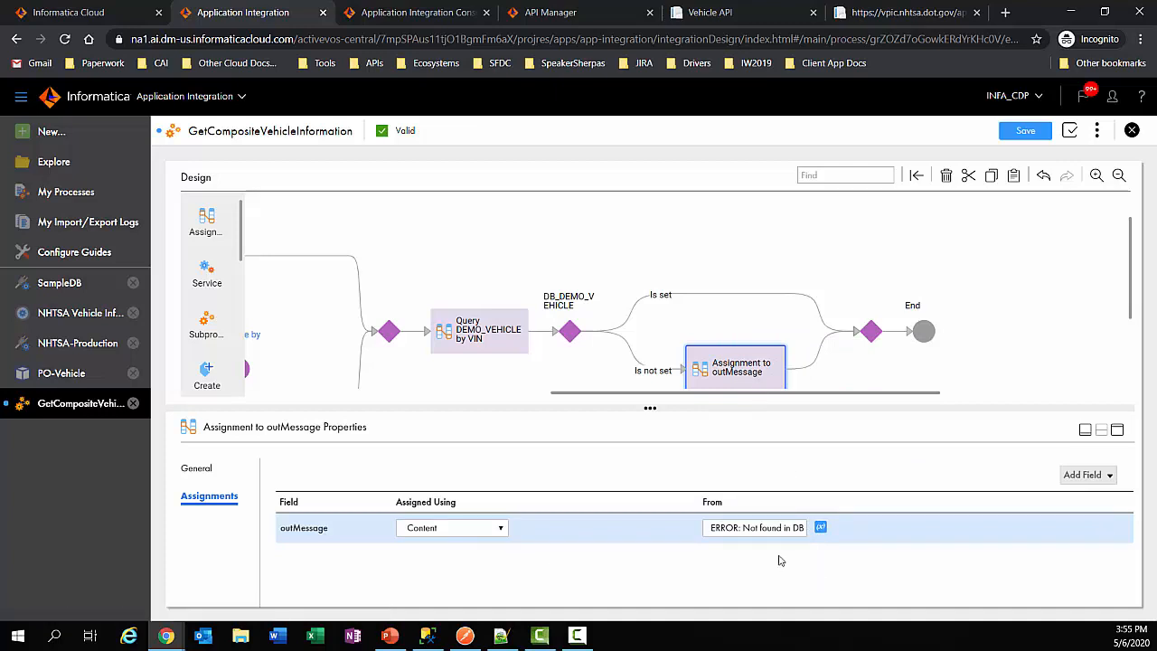
click(788, 529)
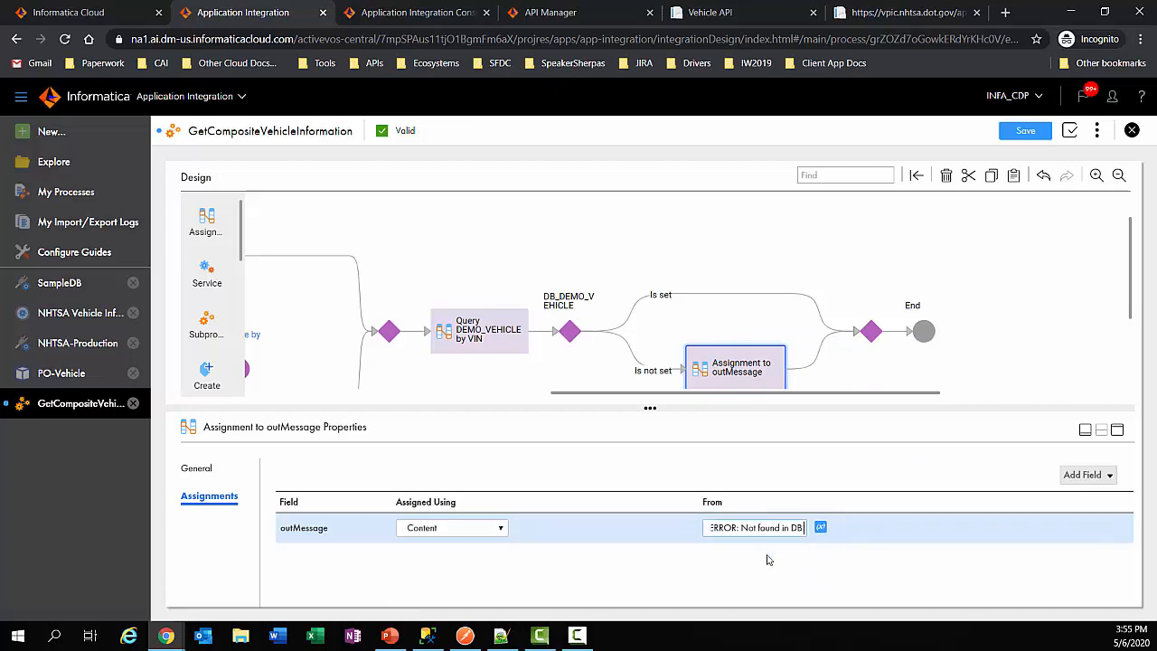
key(End)
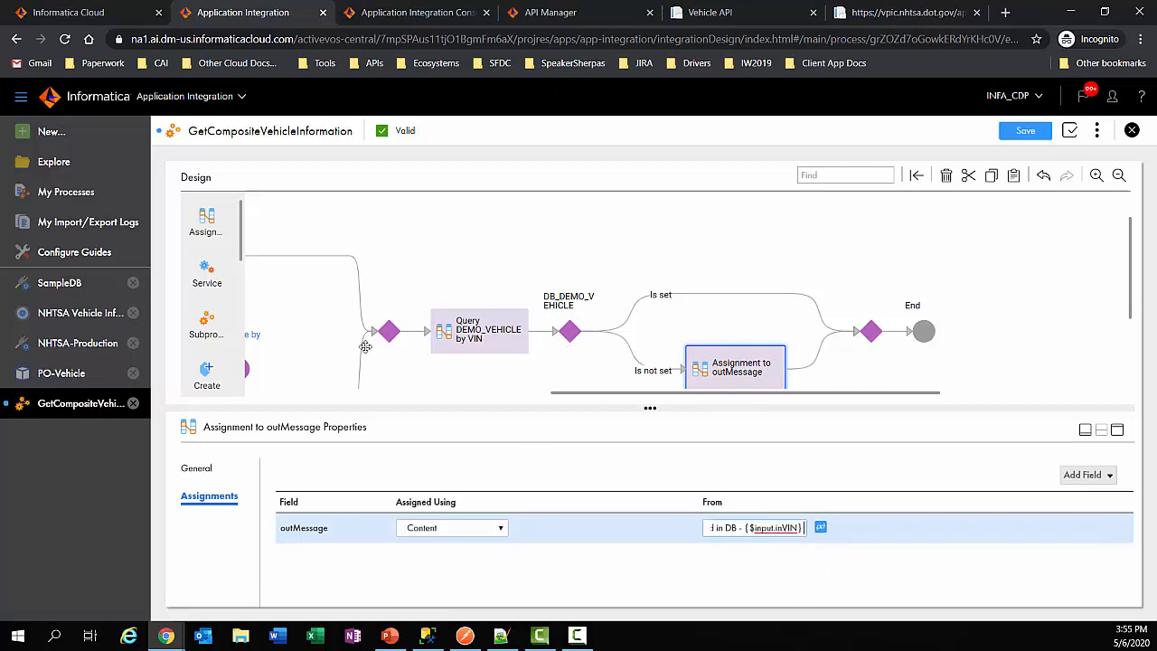
drag(243, 241, 248, 291)
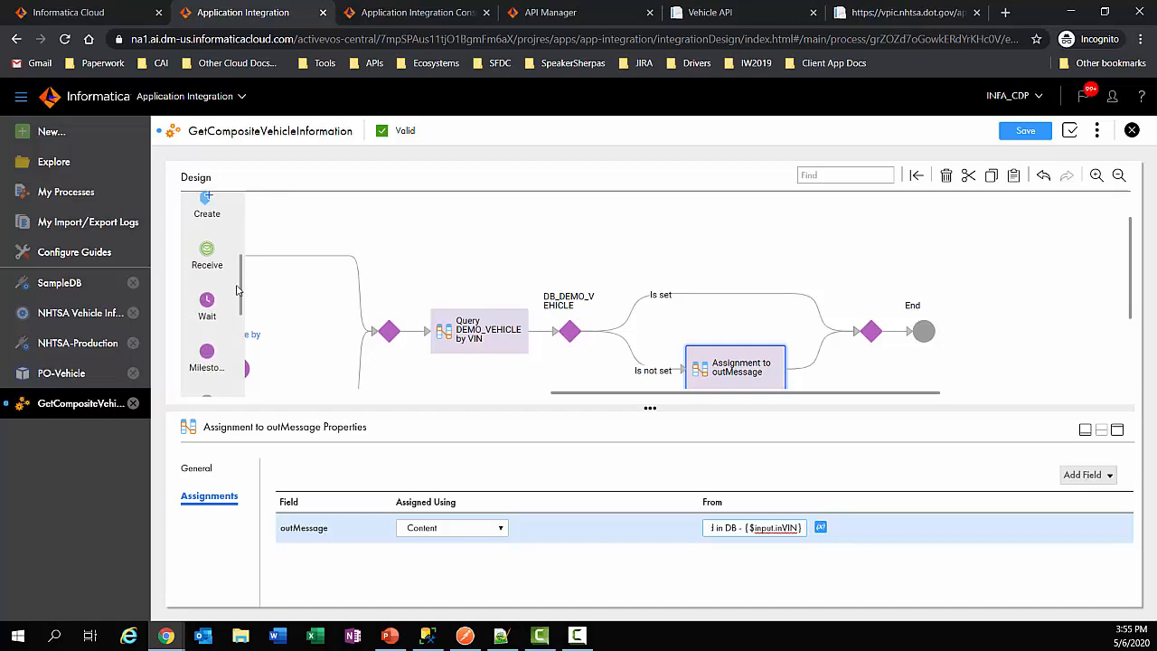
- Review the error-message assignment, then inspect the Query DEMO_VEHICLE by VIN step's VIN condition
drag(242, 284, 248, 330)
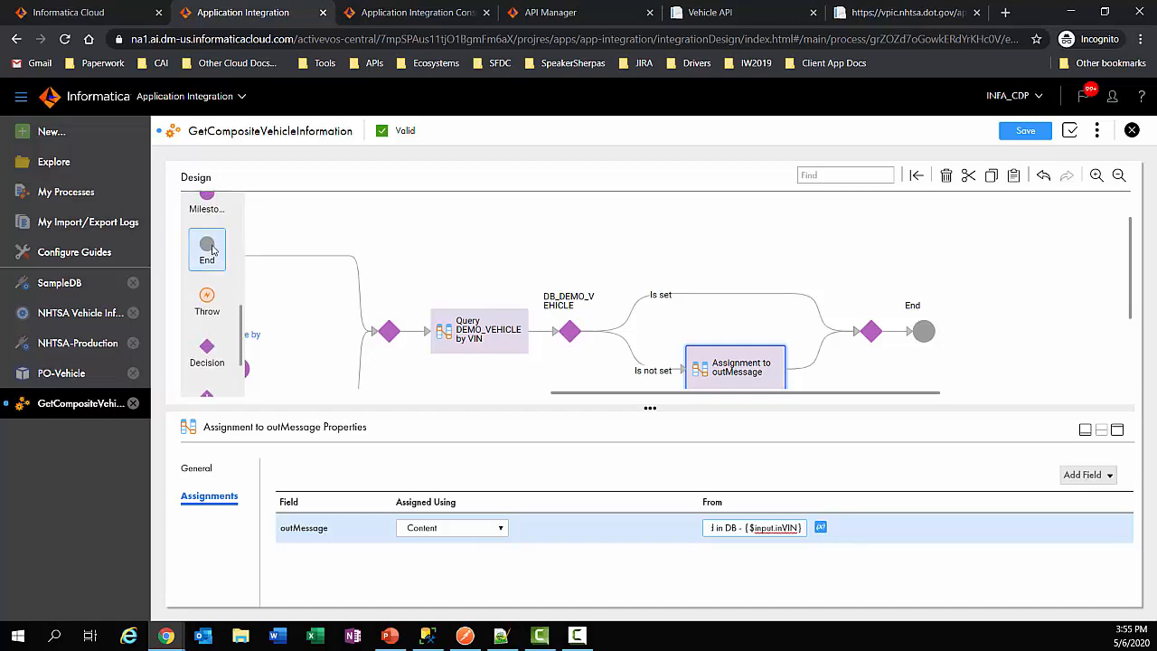
drag(207, 248, 800, 362)
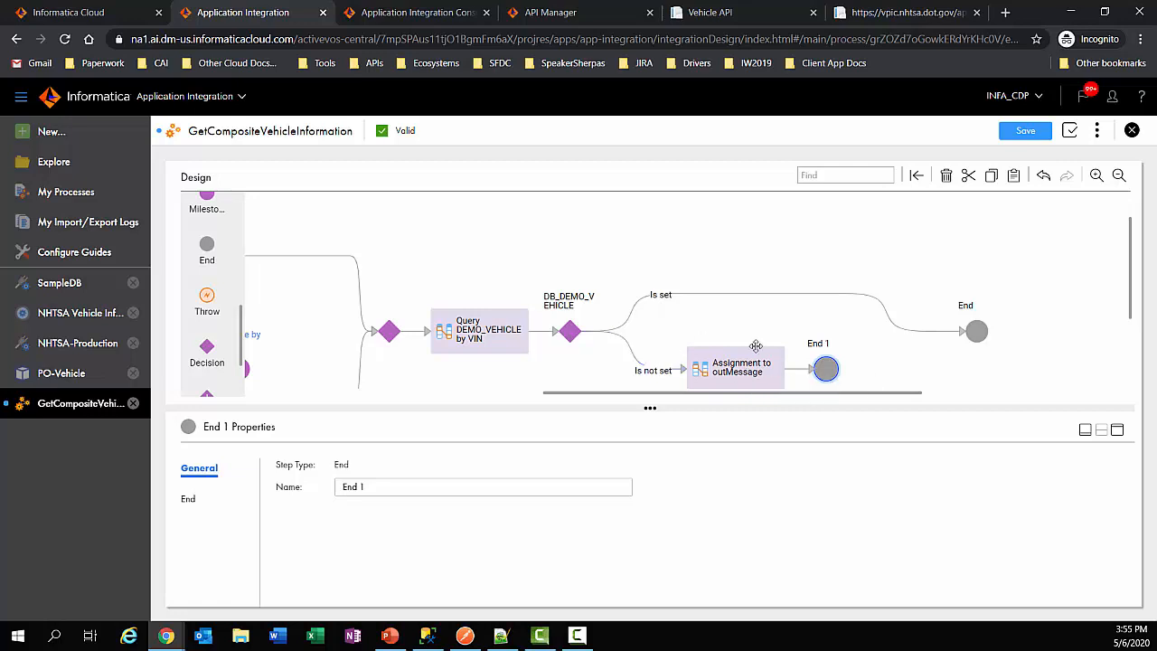
click(738, 370)
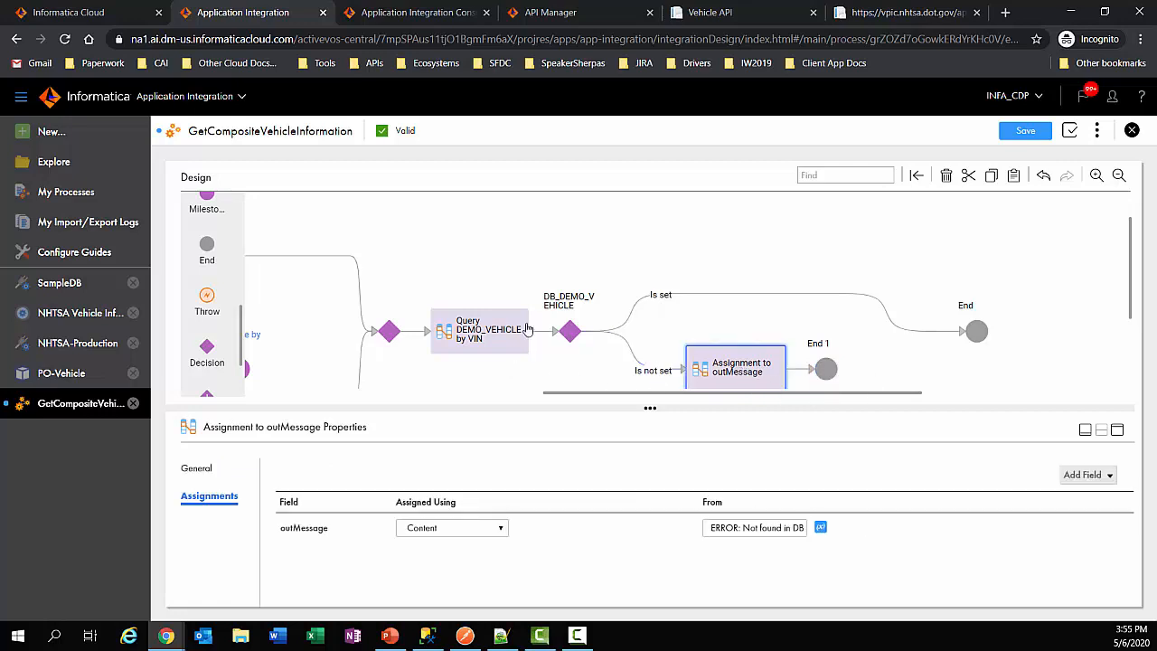
click(489, 336)
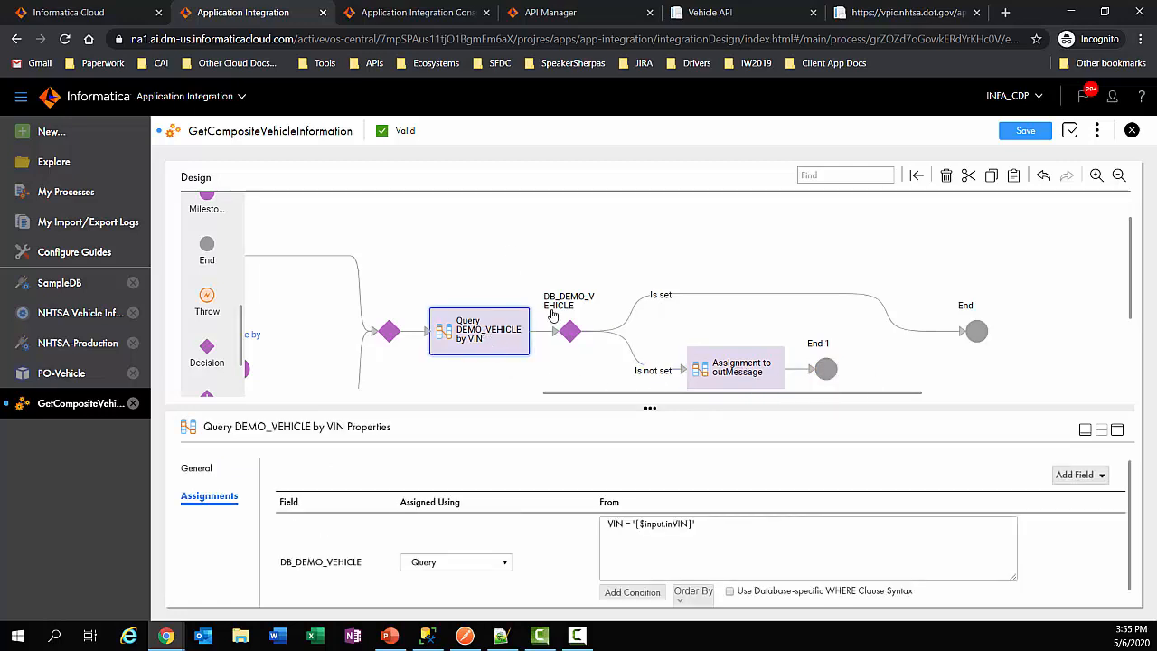
scroll(242, 334, up, 5)
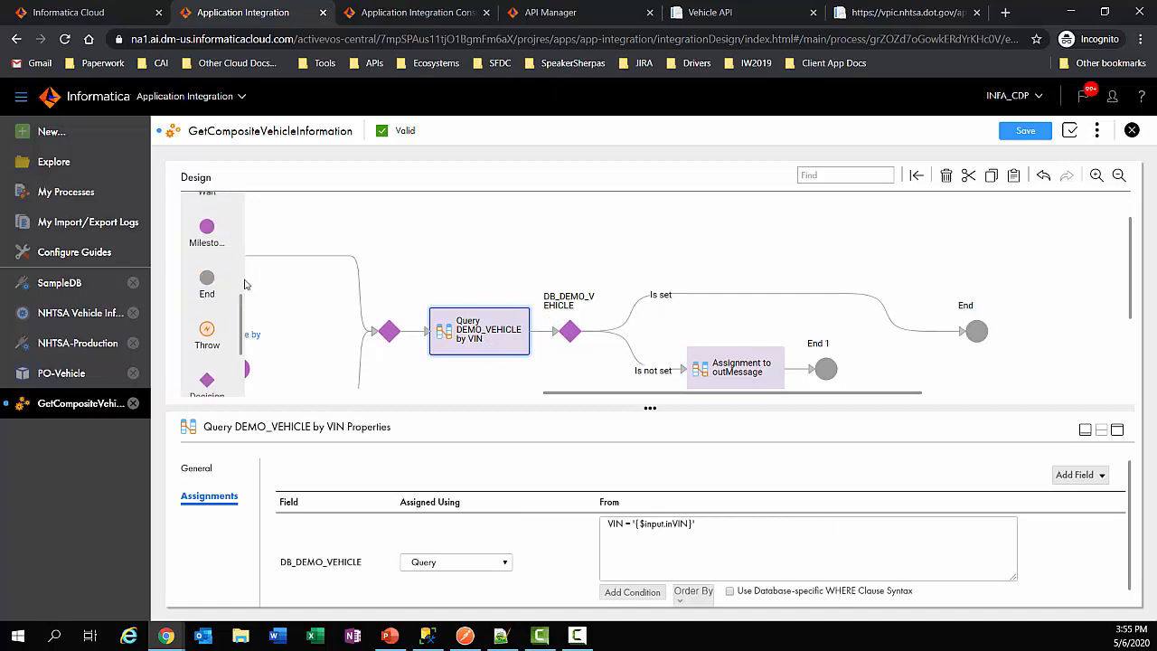
- Add an Assignment on the Is set branch named 'Populate outVehicle with DB Data'
drag(207, 222, 704, 295)
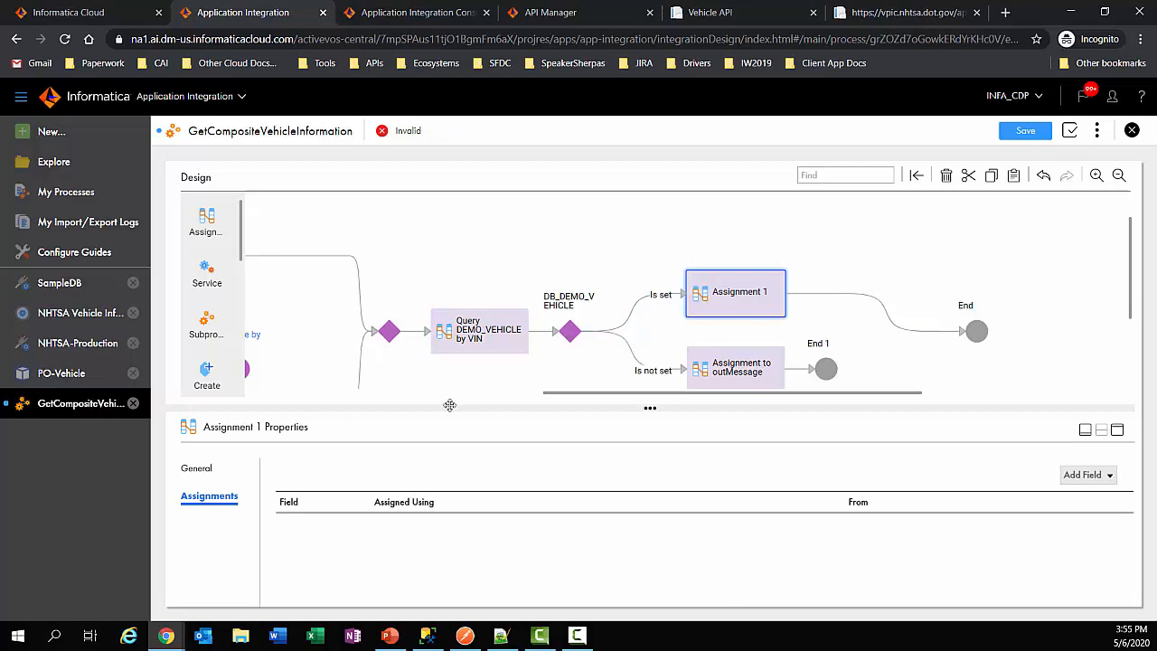
click(198, 469)
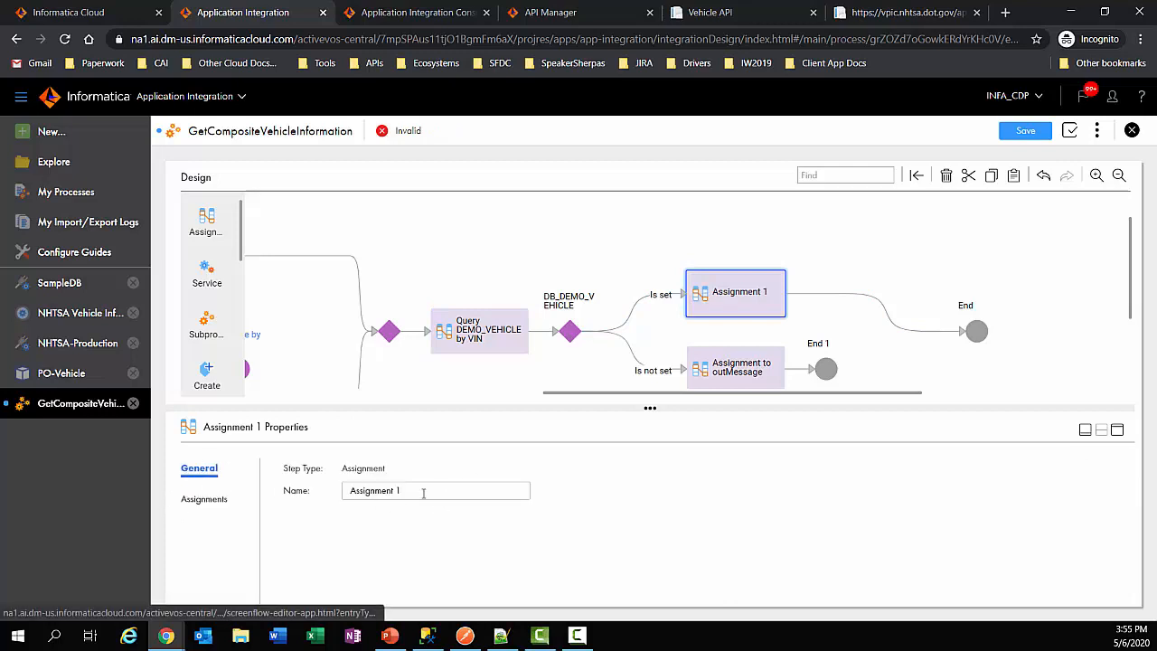
triple_click(423, 491)
text(Popu)
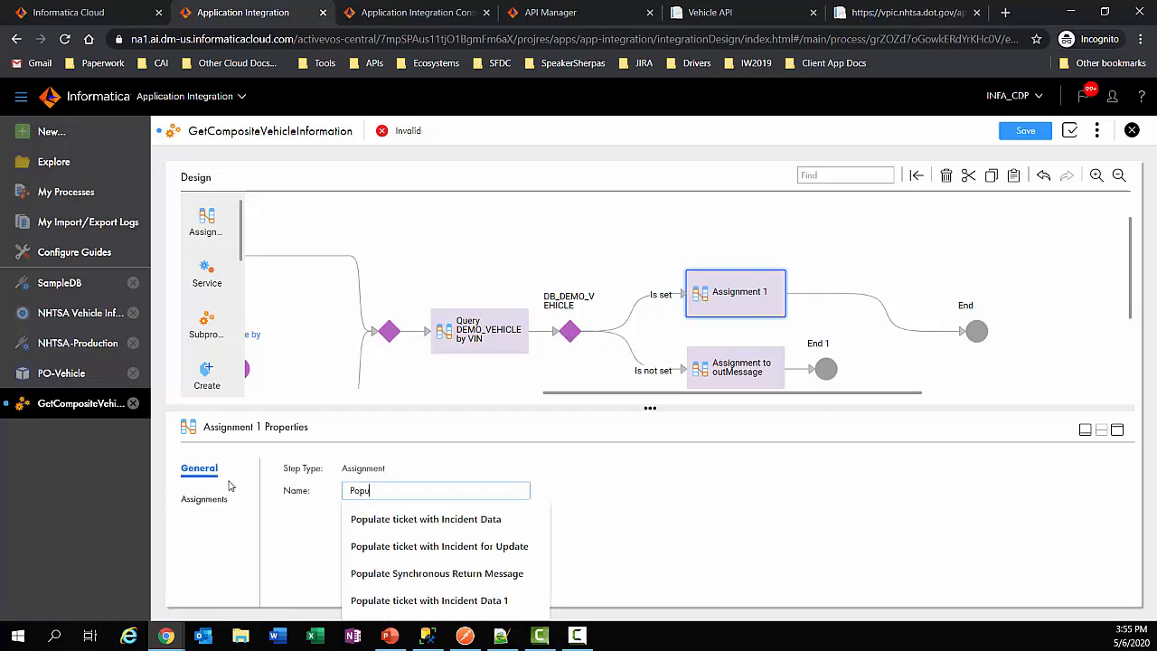
text(late outVehicle with DB Data)
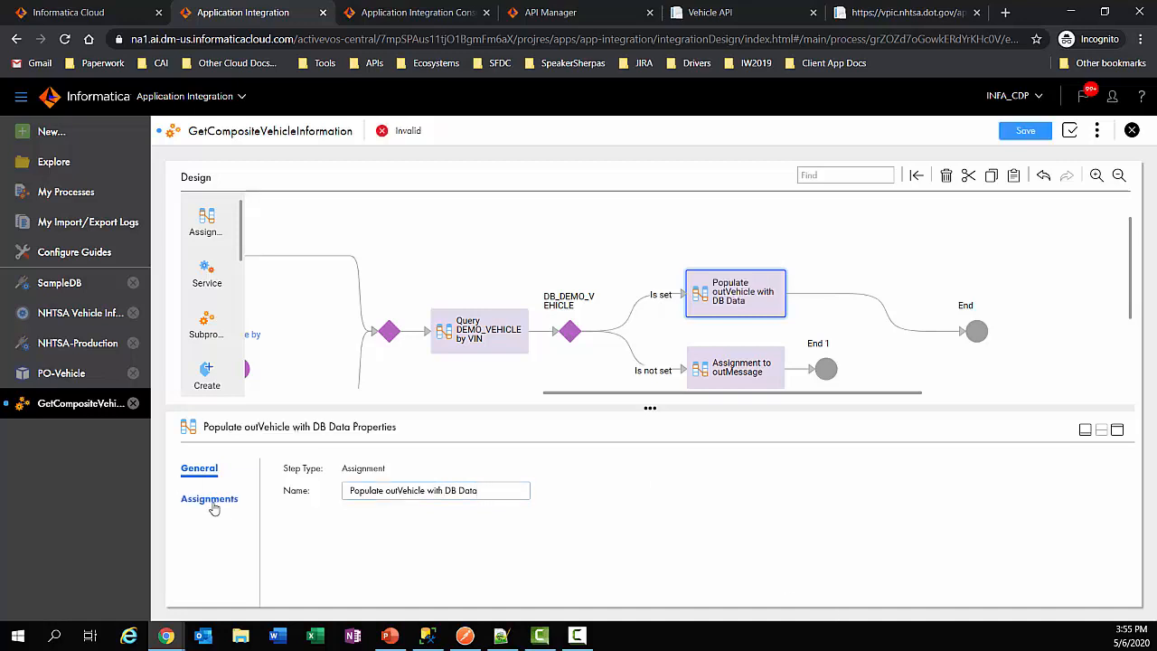
click(210, 496)
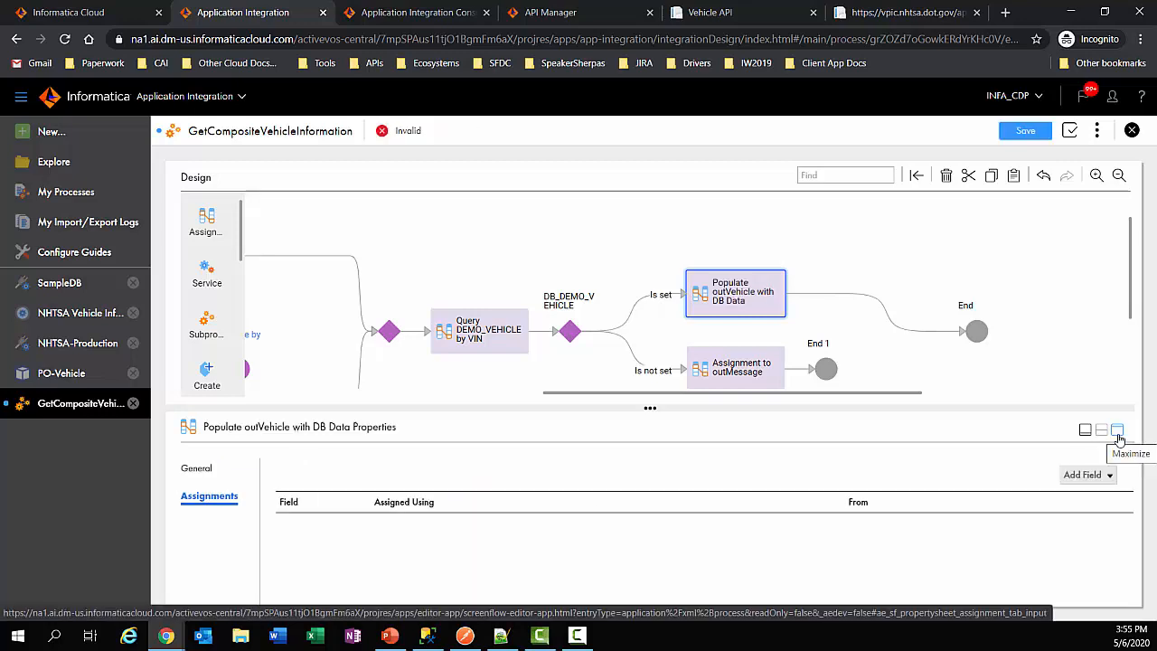
drag(943, 408, 943, 347)
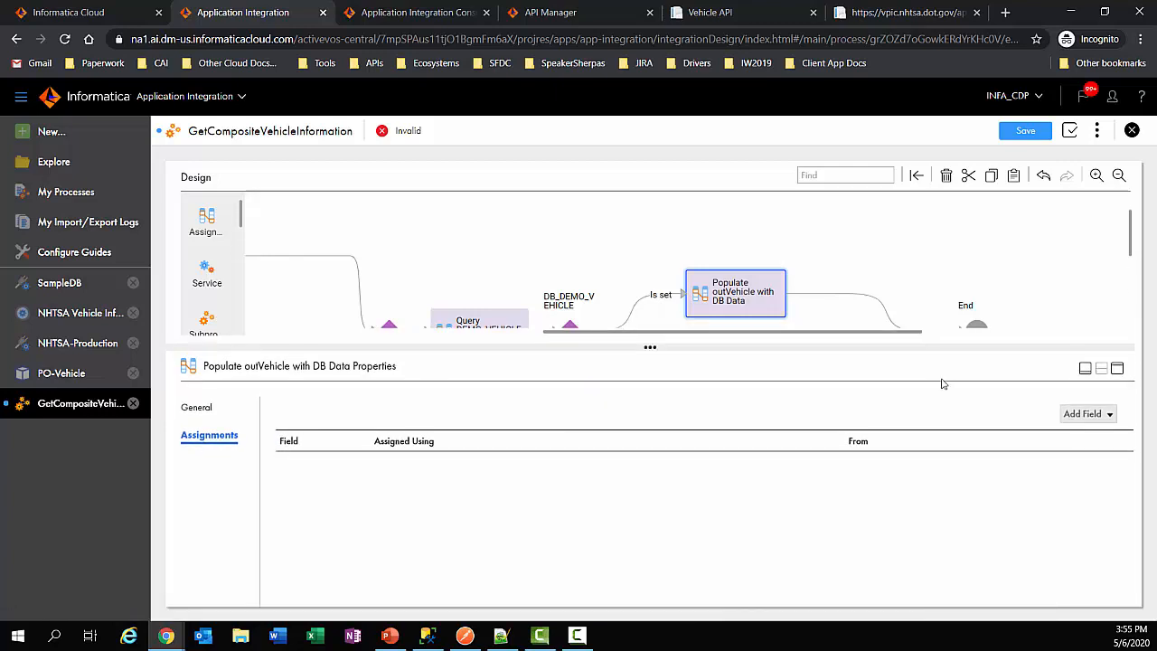
- Add outVehicle Registration State, Current Mileage and Customer ID as assignment rows
click(1089, 416)
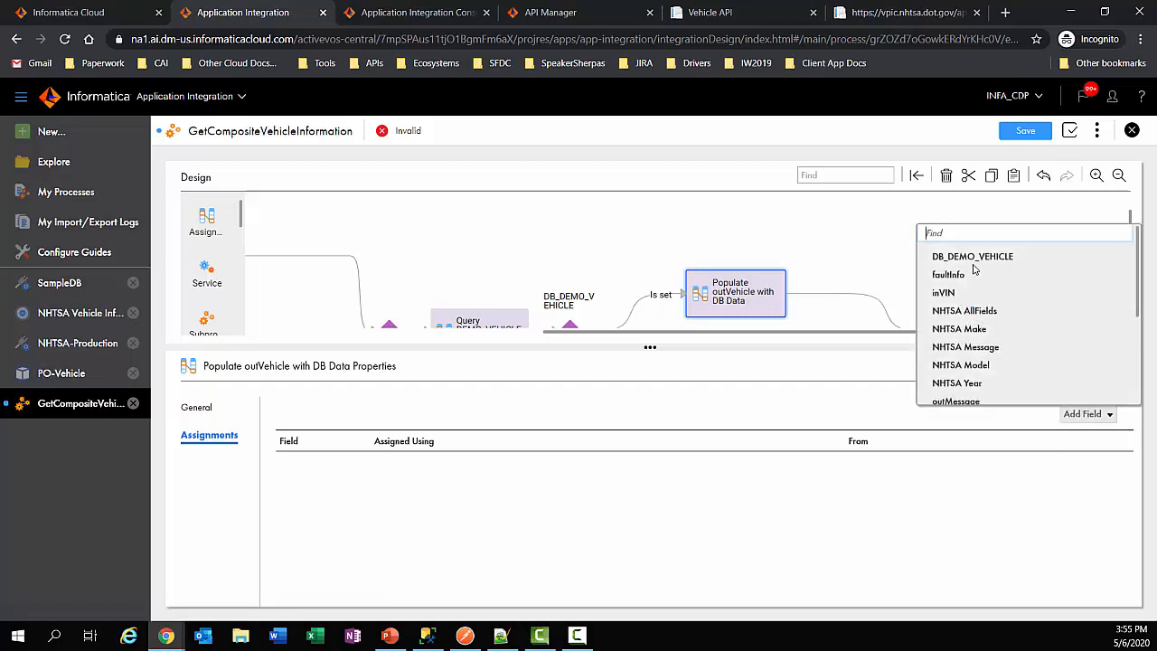
scroll(990, 285, down, 1)
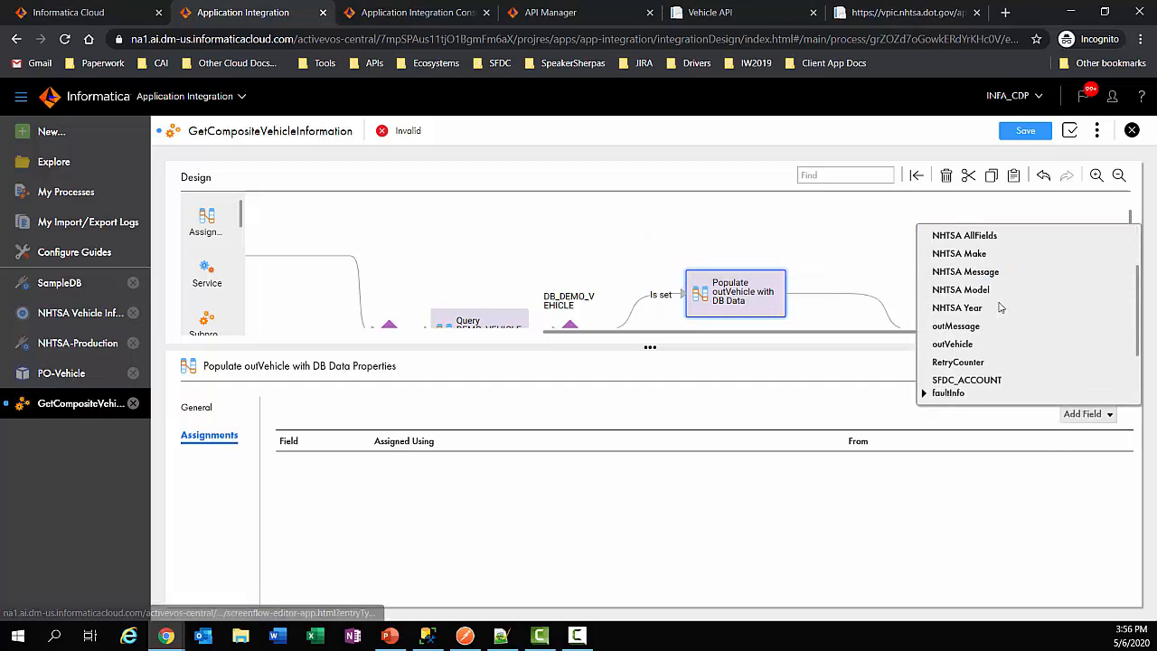
scroll(999, 335, down, 2)
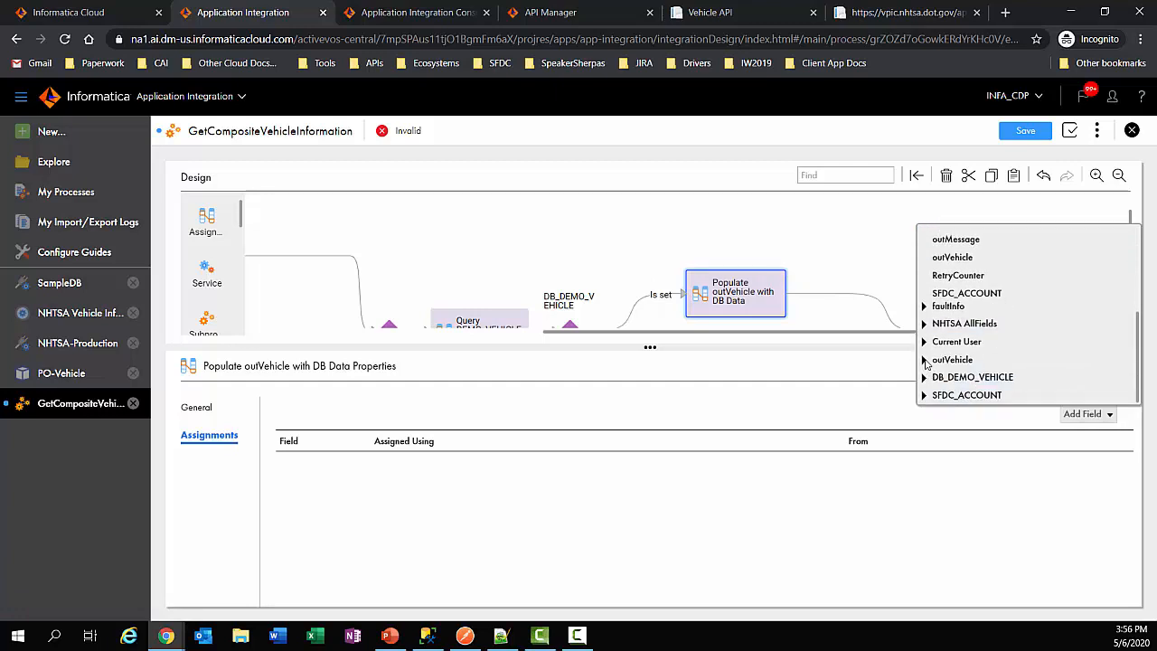
click(926, 361)
scroll(997, 334, down, 3)
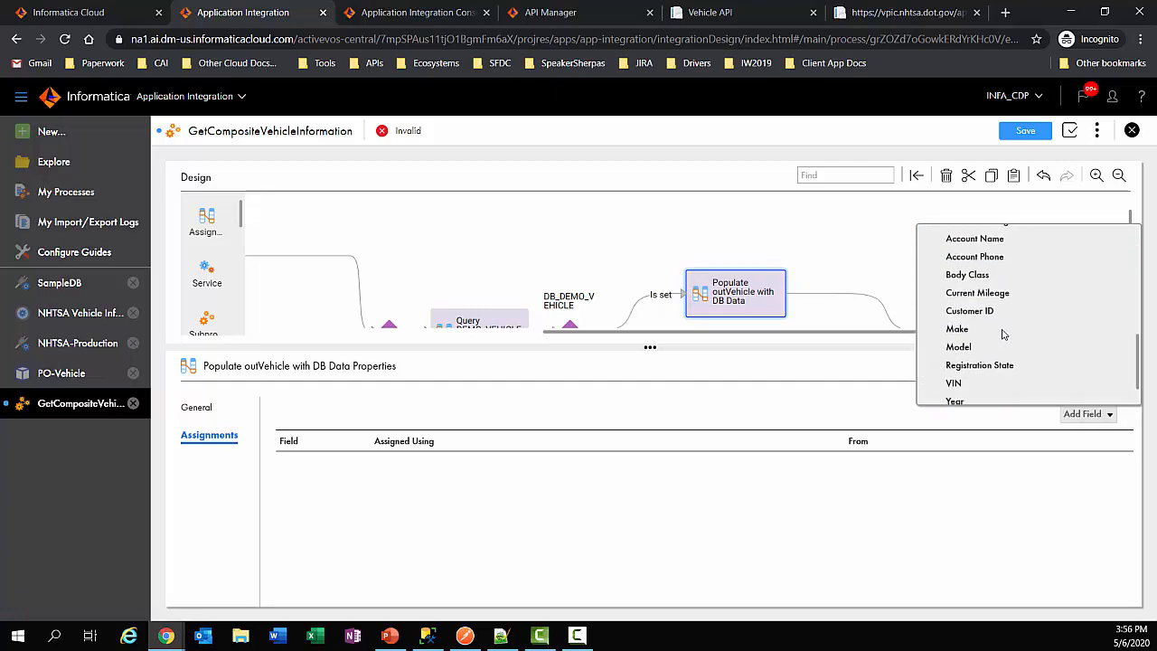
click(994, 330)
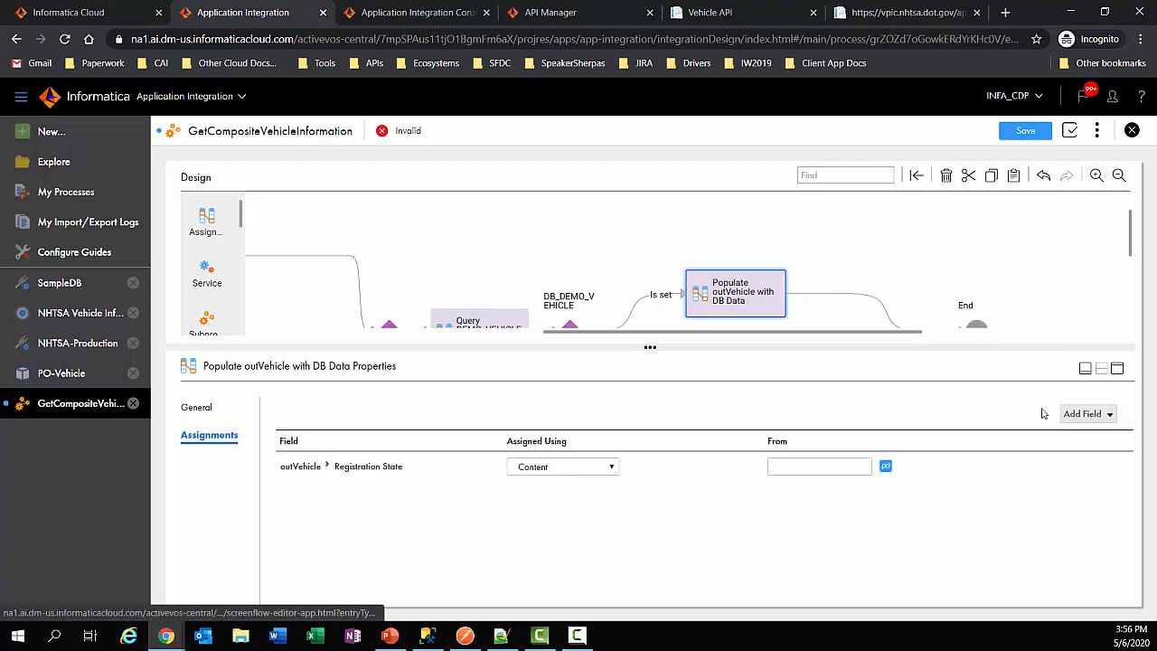
click(1078, 415)
scroll(976, 343, down, 4)
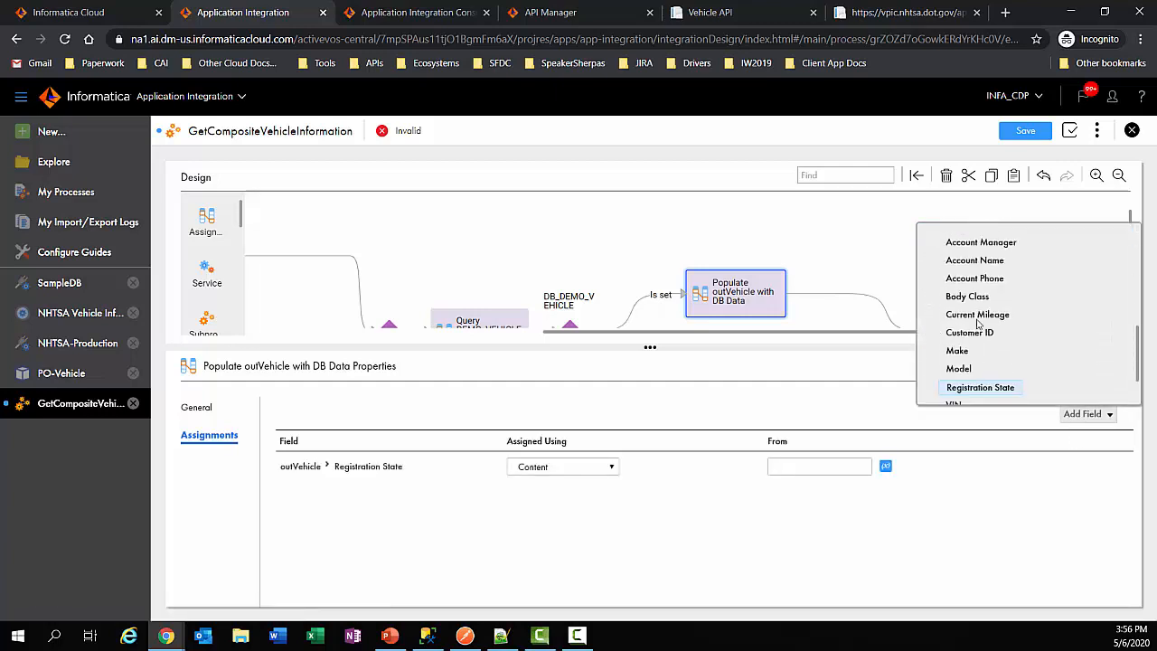
click(979, 323)
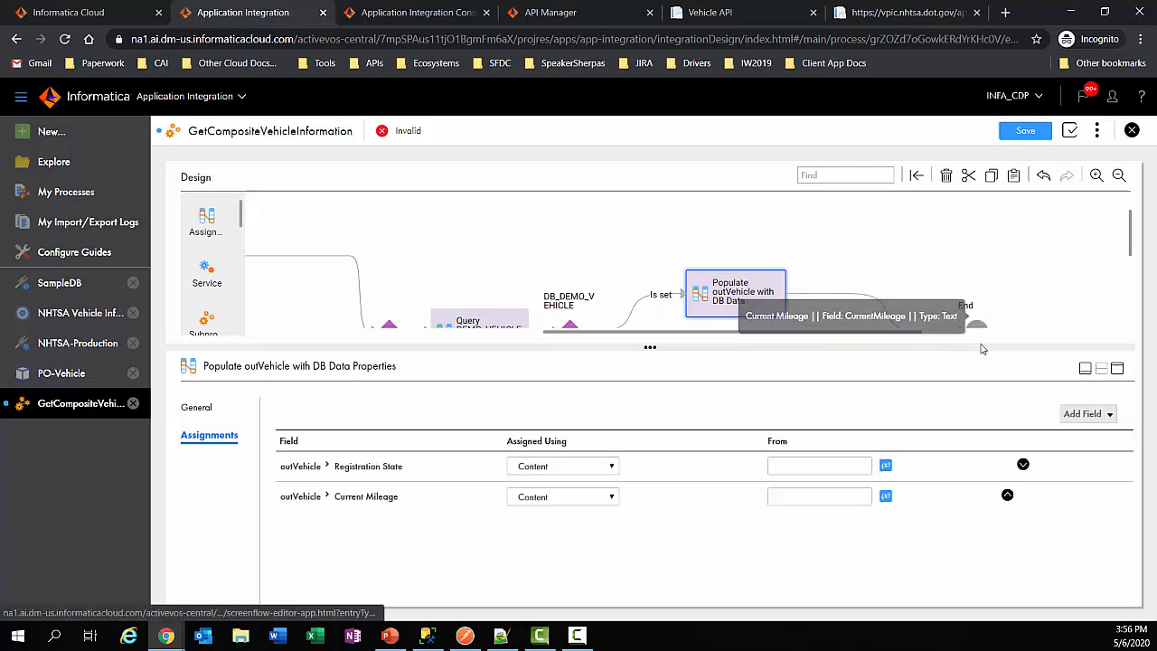
click(1085, 414)
scroll(999, 333, down, 5)
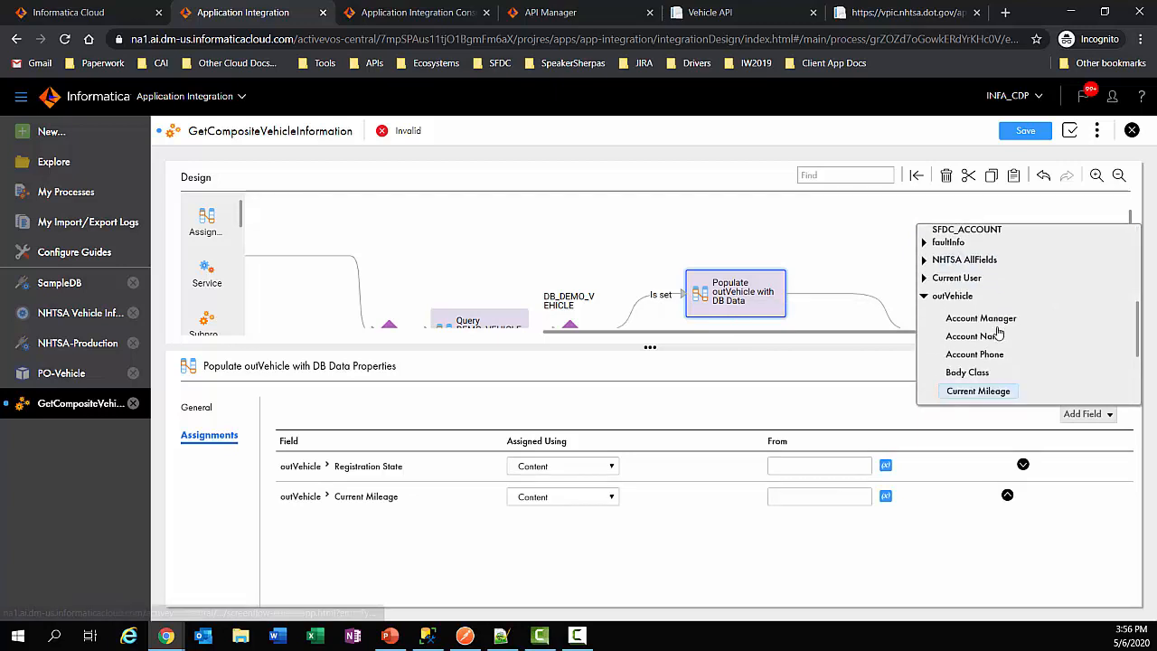
click(982, 335)
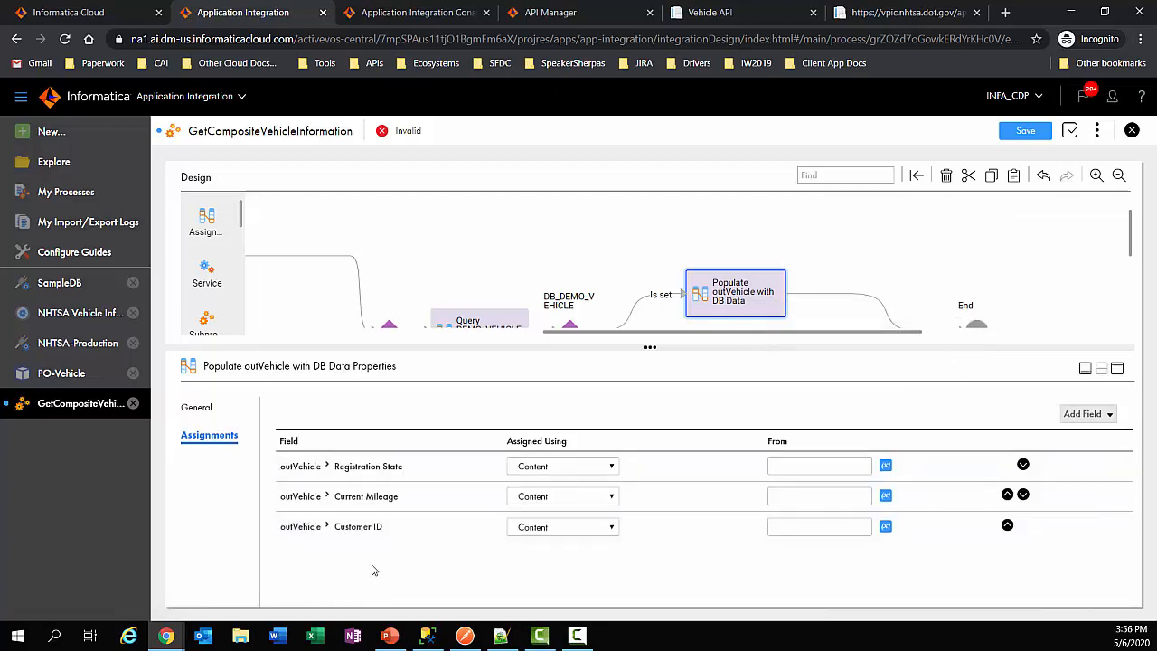
- Map Registration State and Current Mileage to DB_DEMO_VEHICLE REGISTRATION_STATE and MILEAGE
click(583, 465)
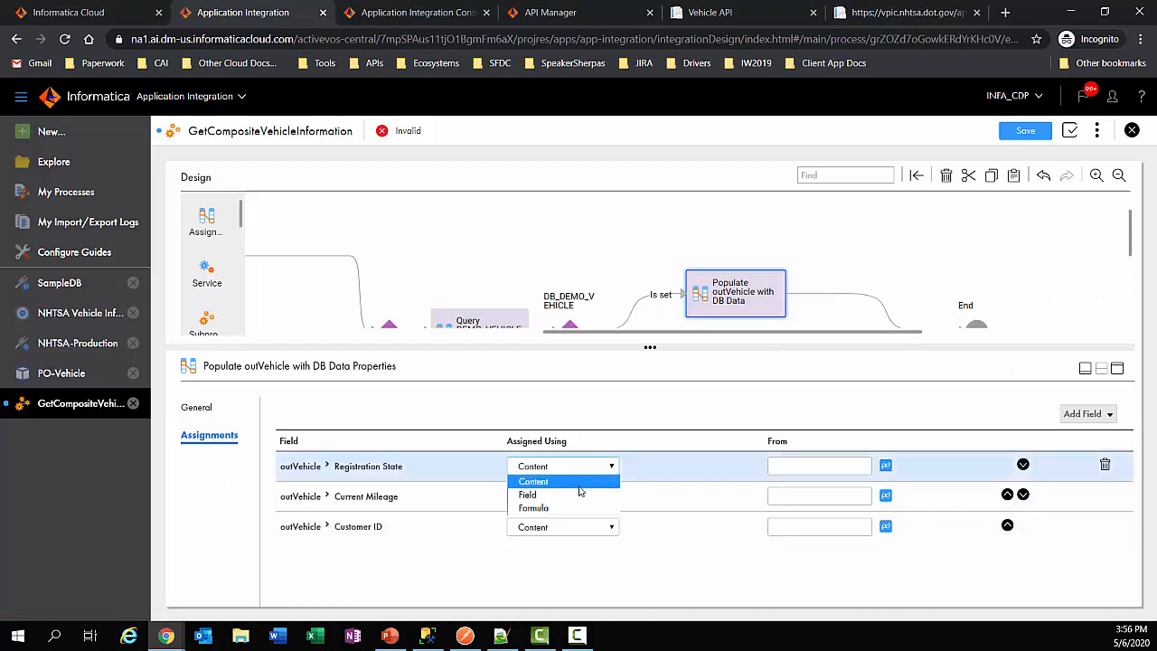
click(575, 495)
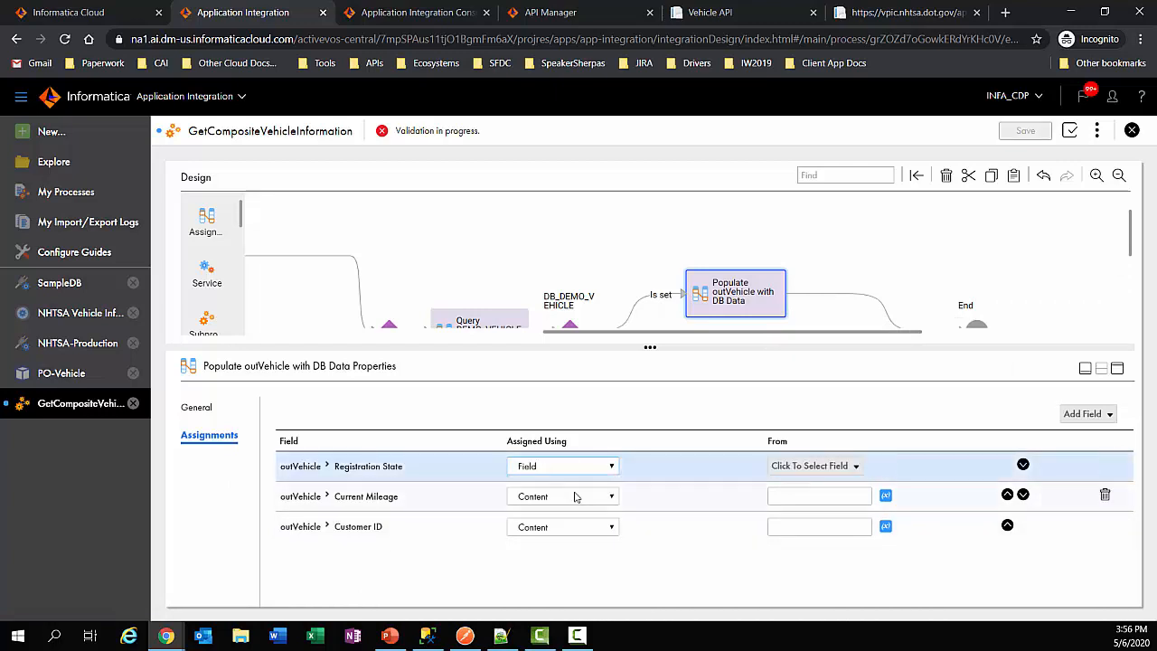
click(835, 466)
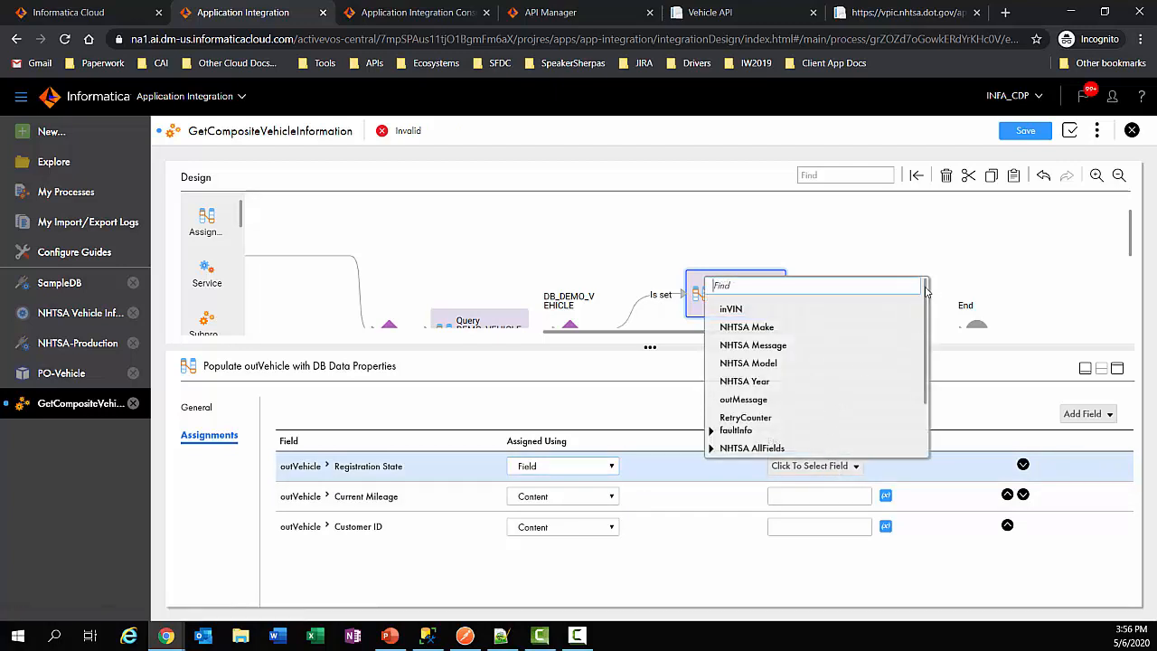
scroll(907, 369, down, 2)
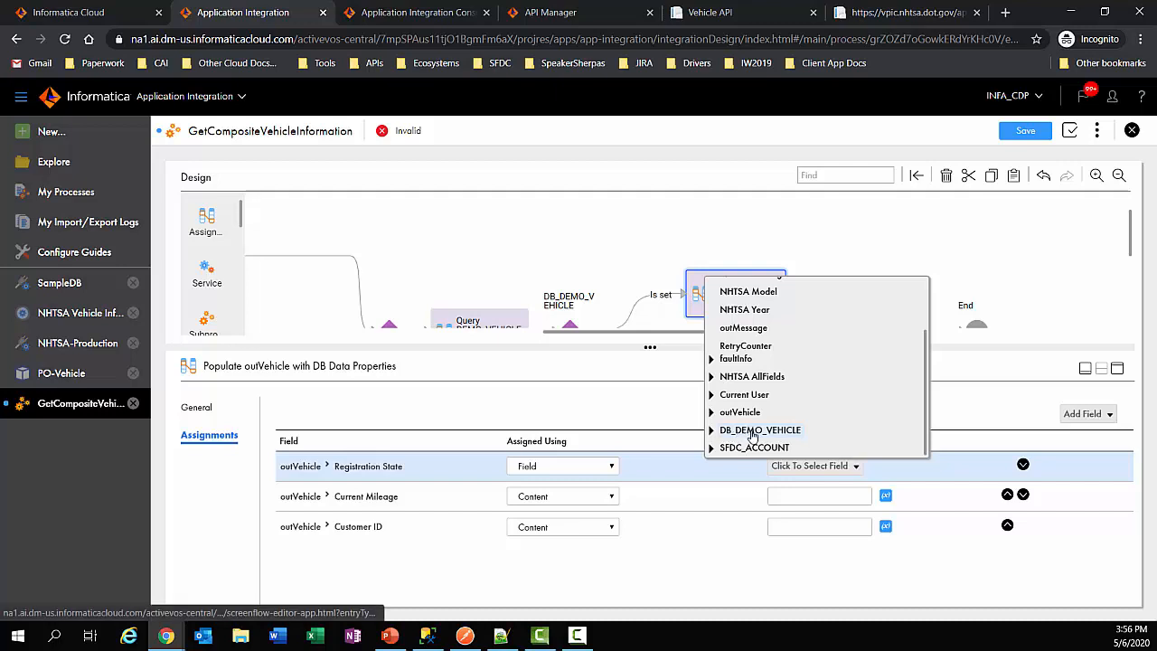
click(711, 430)
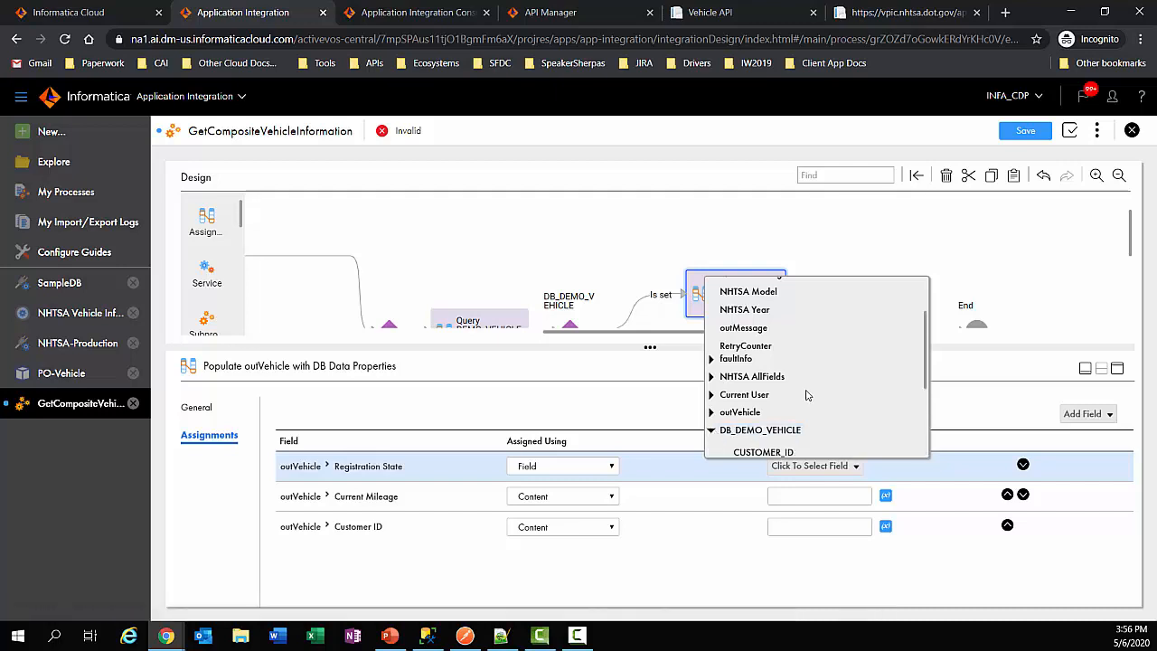
scroll(826, 385, down, 3)
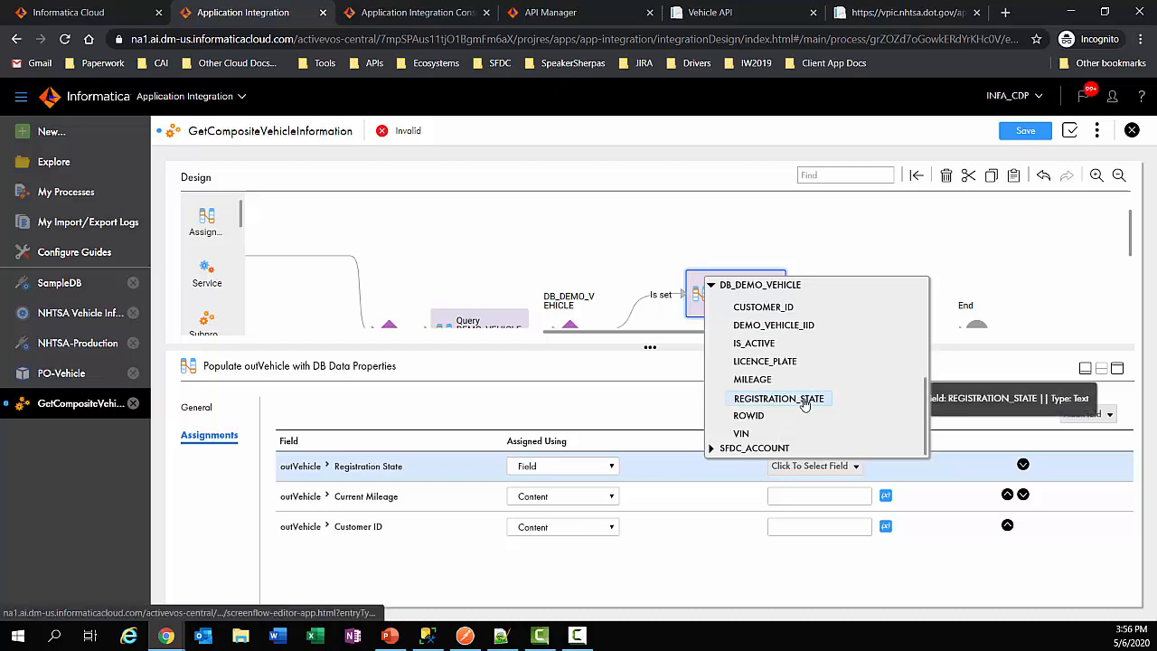
click(804, 403)
click(532, 496)
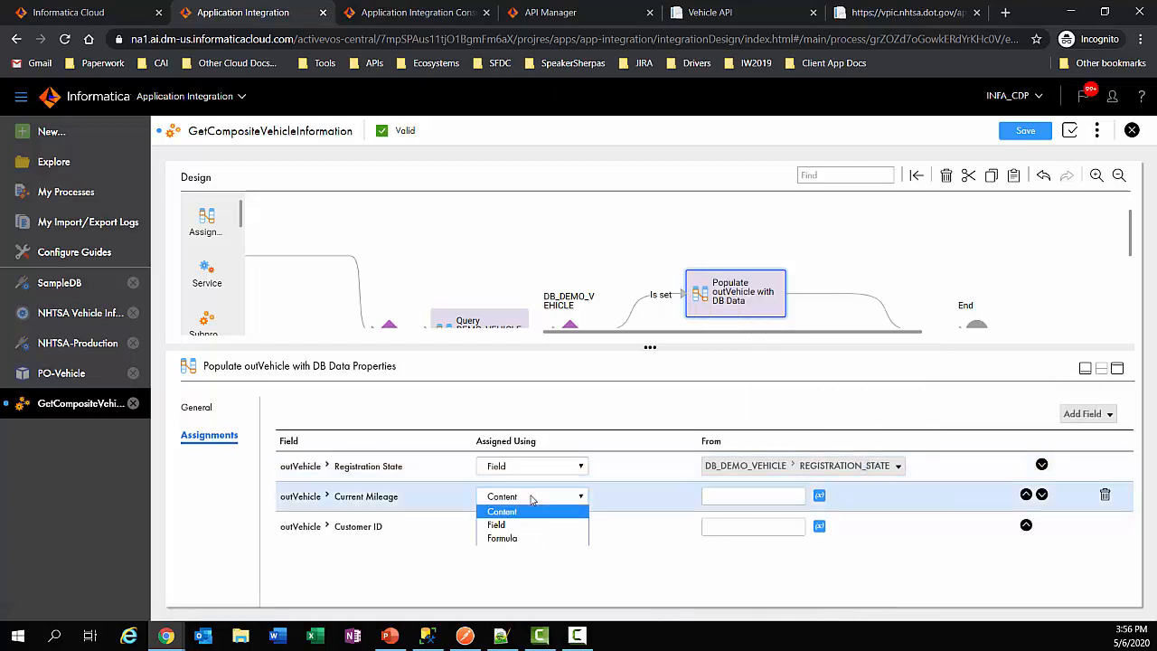
click(533, 525)
click(727, 496)
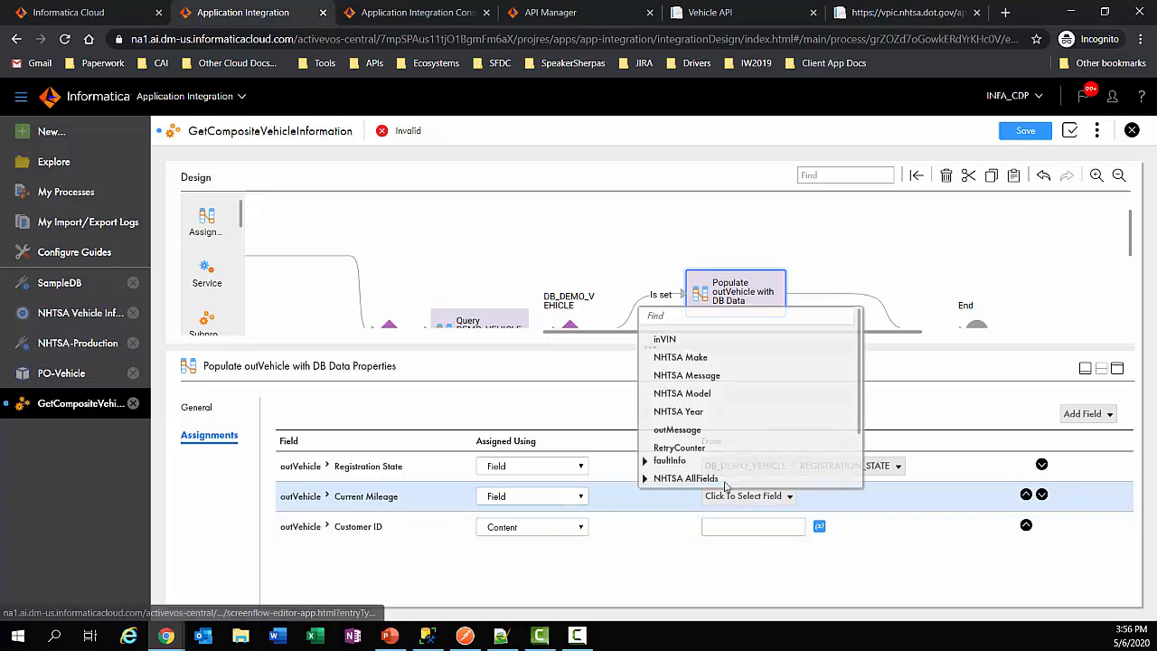
scroll(724, 442, down, 2)
scroll(723, 443, down, 1)
click(646, 460)
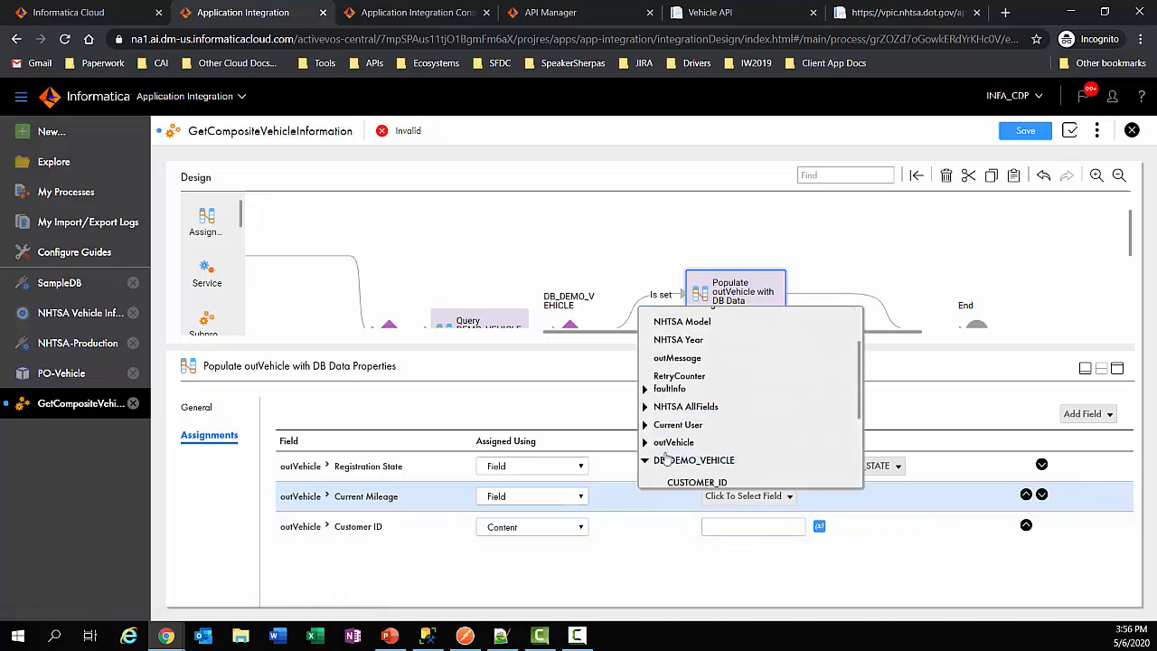
scroll(669, 443, down, 3)
click(687, 411)
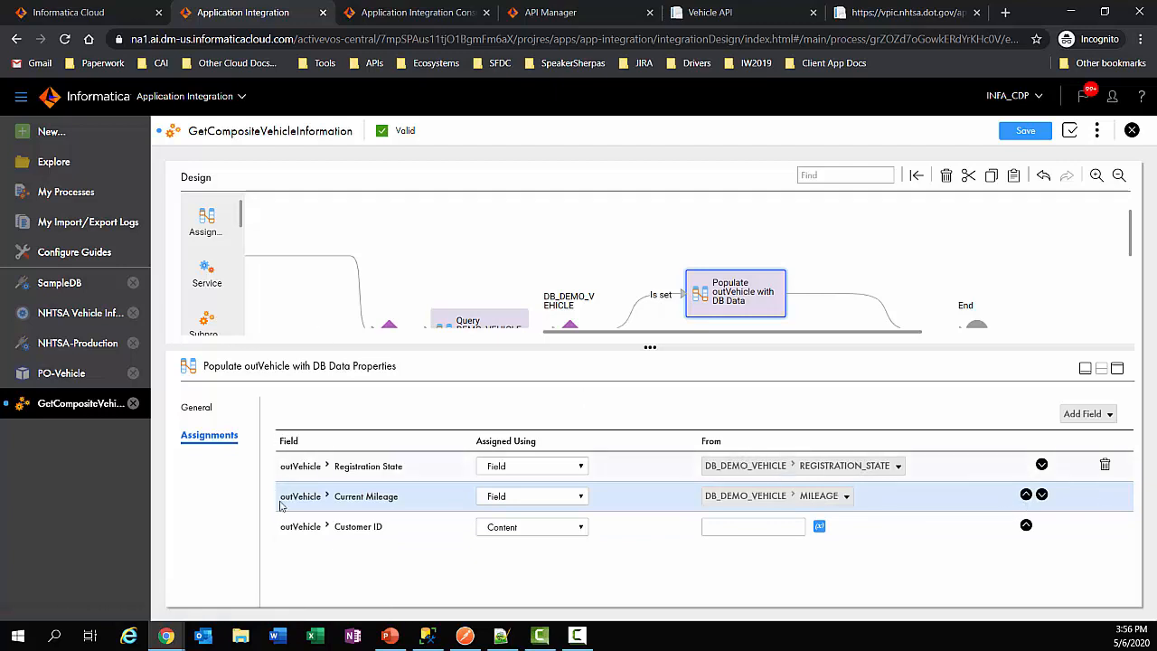
- Map Customer ID to DB_DEMO_VEHICLE CUSTOMER_ID
click(523, 528)
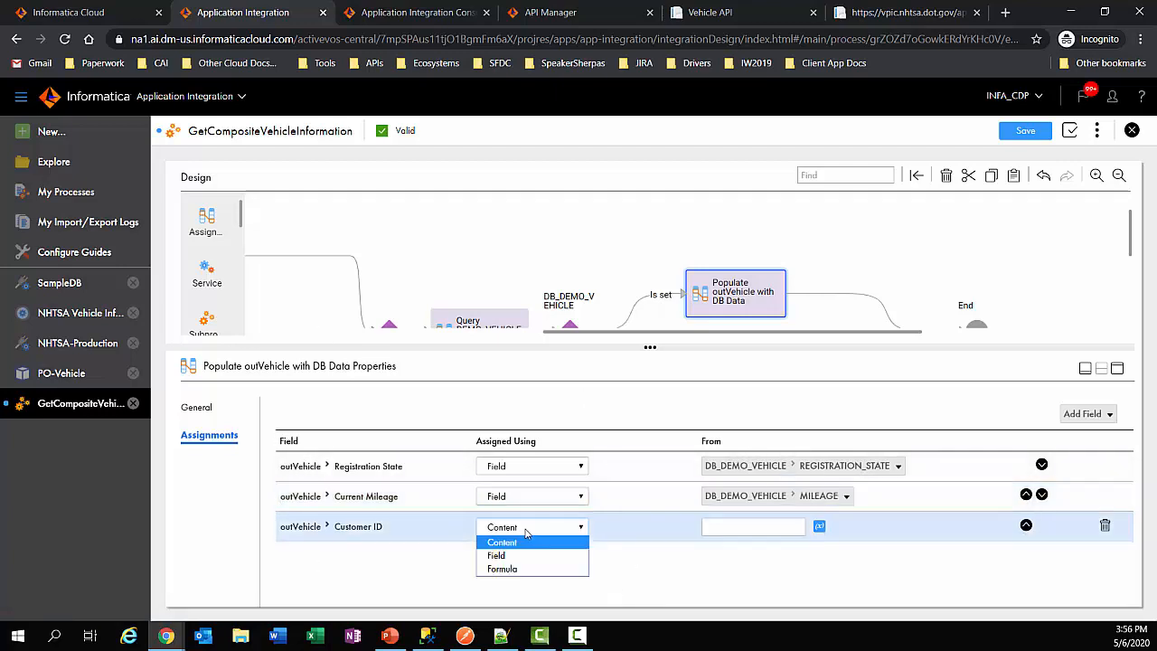
click(496, 555)
click(767, 527)
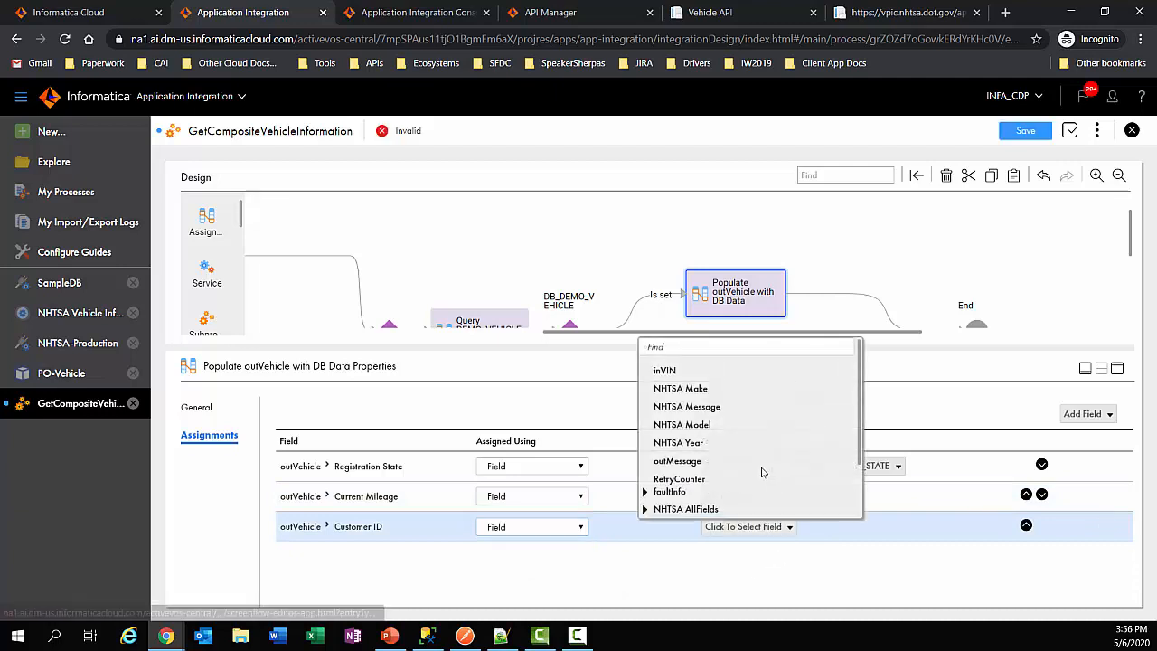
scroll(741, 465, down, 2)
click(646, 491)
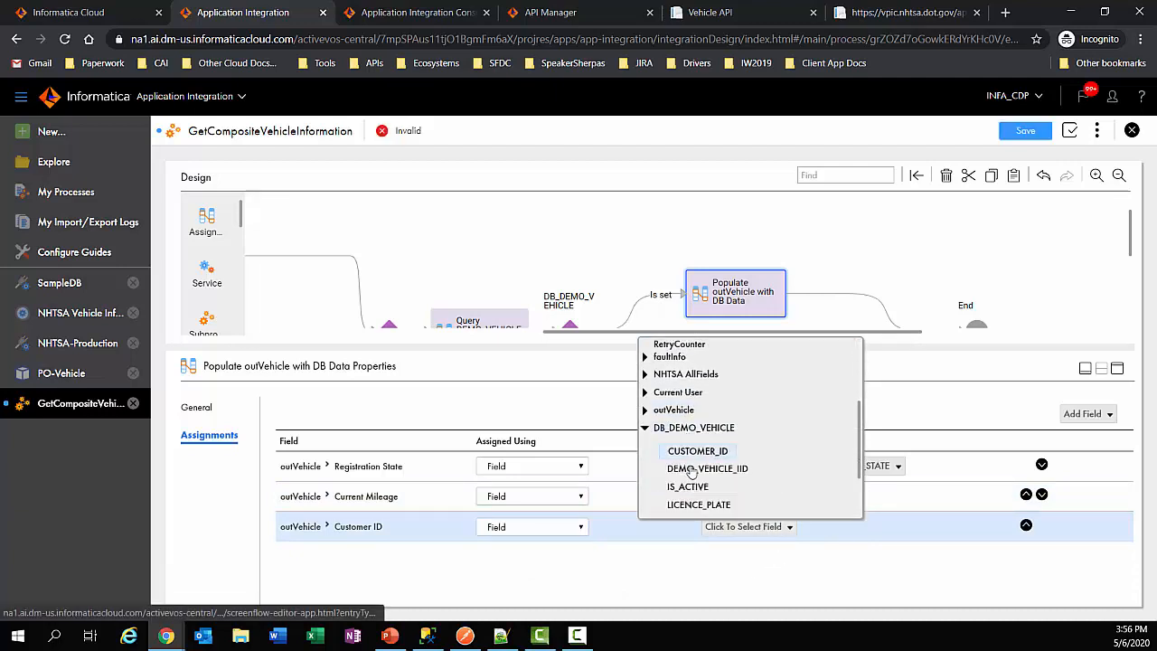
scroll(691, 473, down, 2)
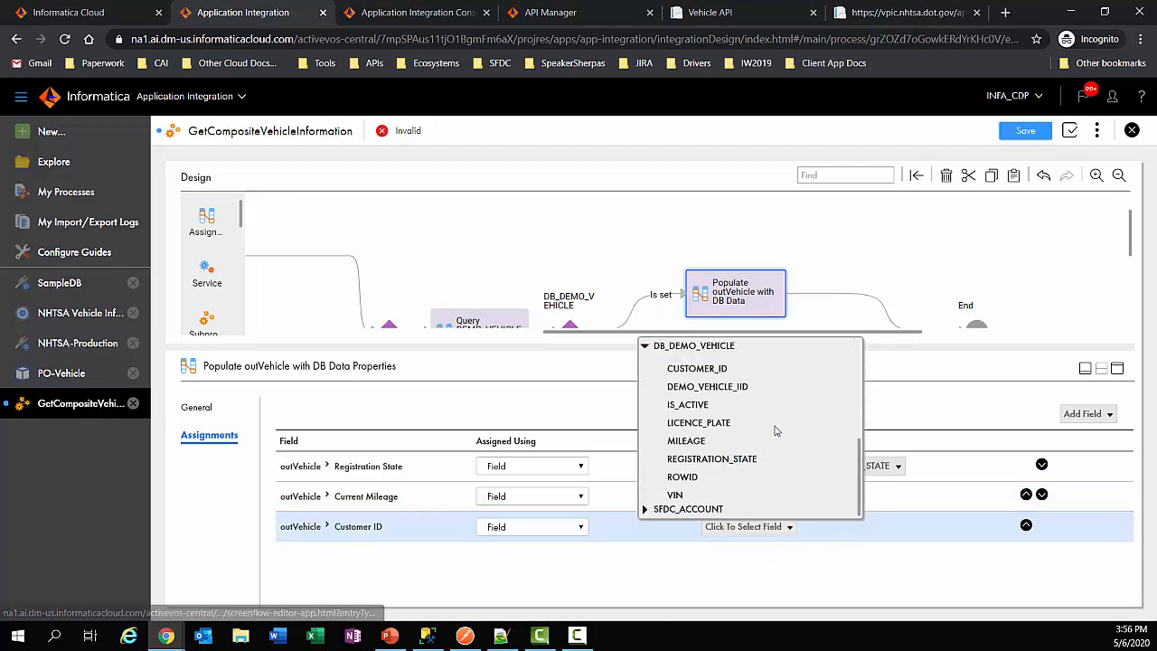
click(700, 369)
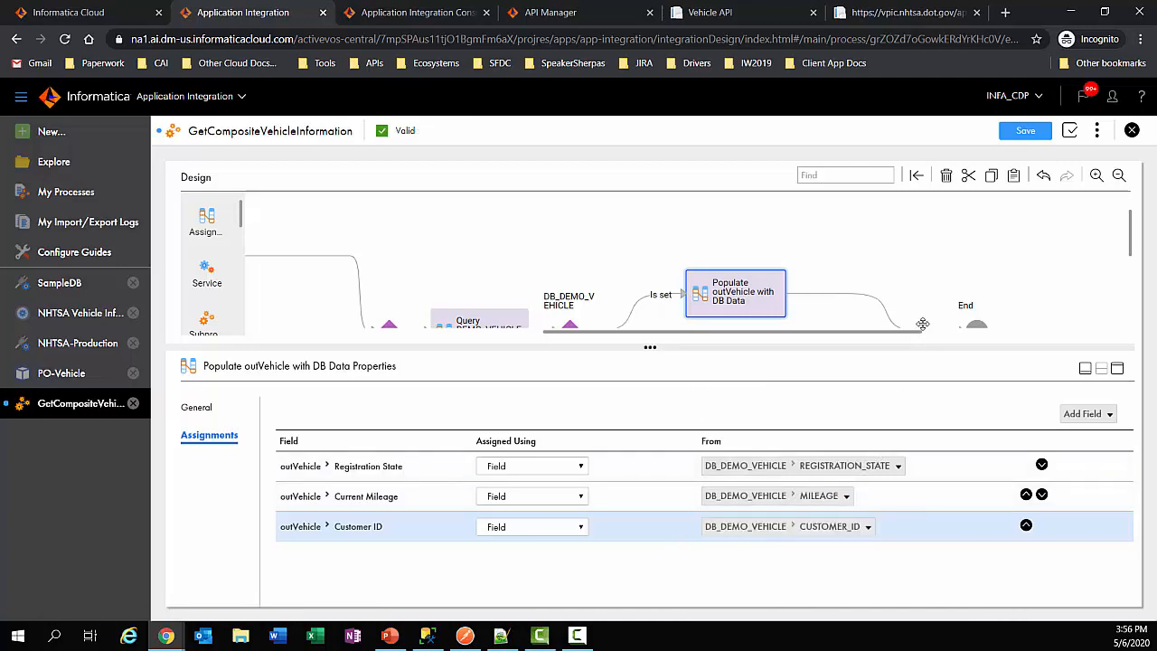
- Save the process and add a new Assignment step just before End
click(1028, 132)
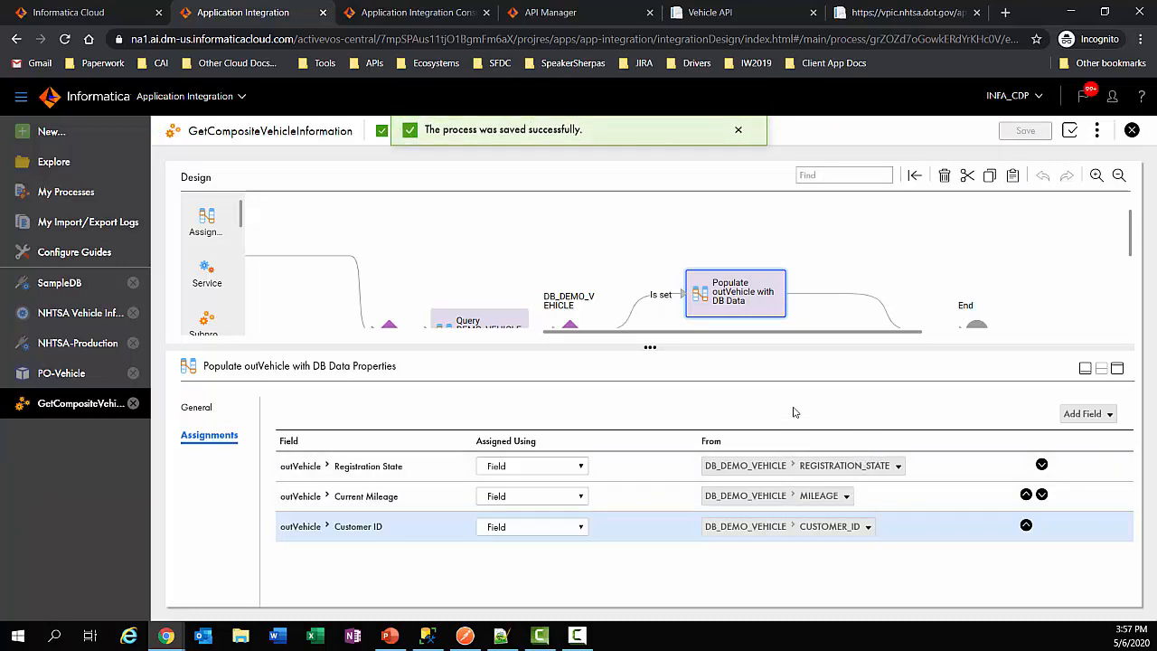
drag(764, 334, 800, 336)
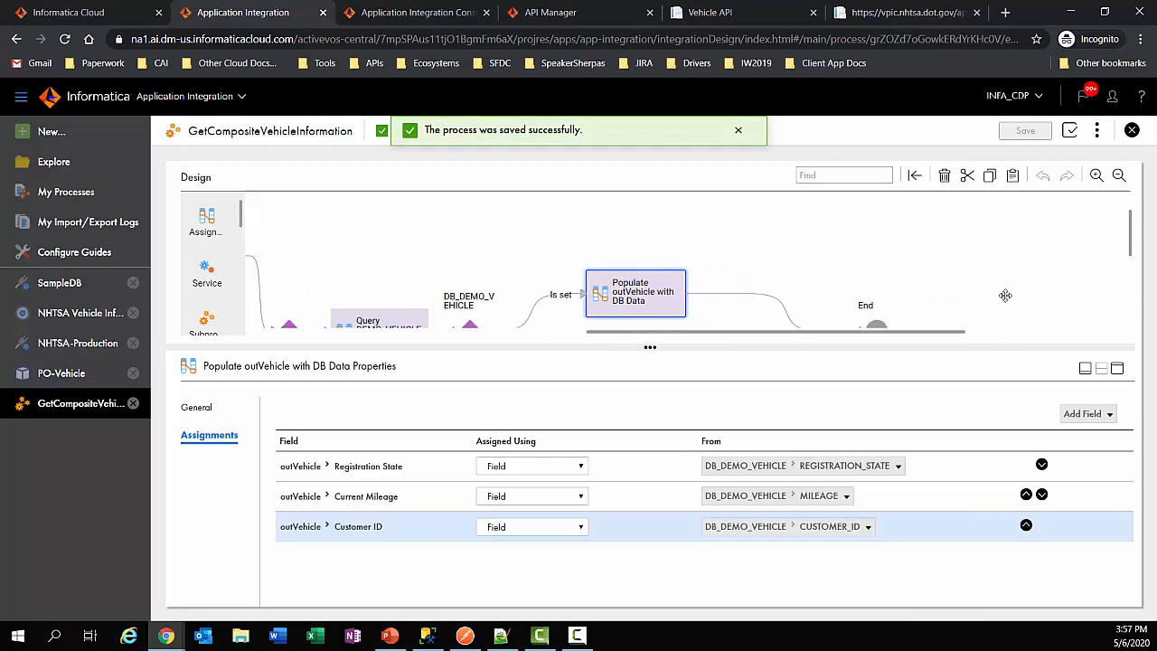
scroll(1005, 295, up, 2)
scroll(1063, 259, down, 5)
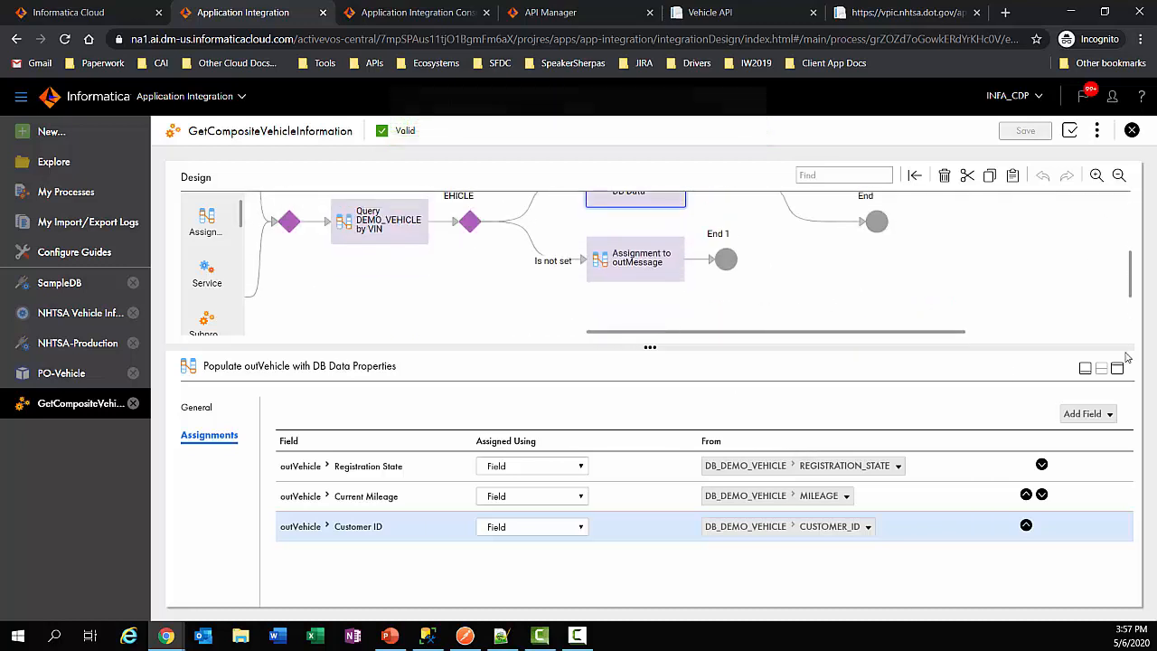
click(1083, 368)
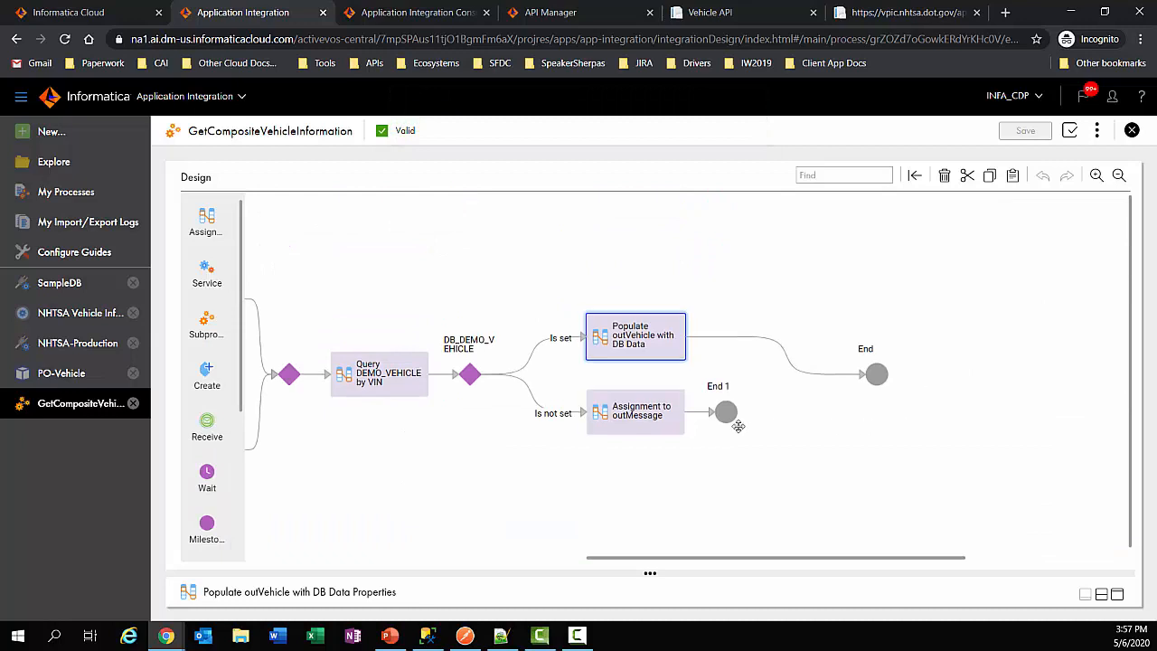
click(1101, 594)
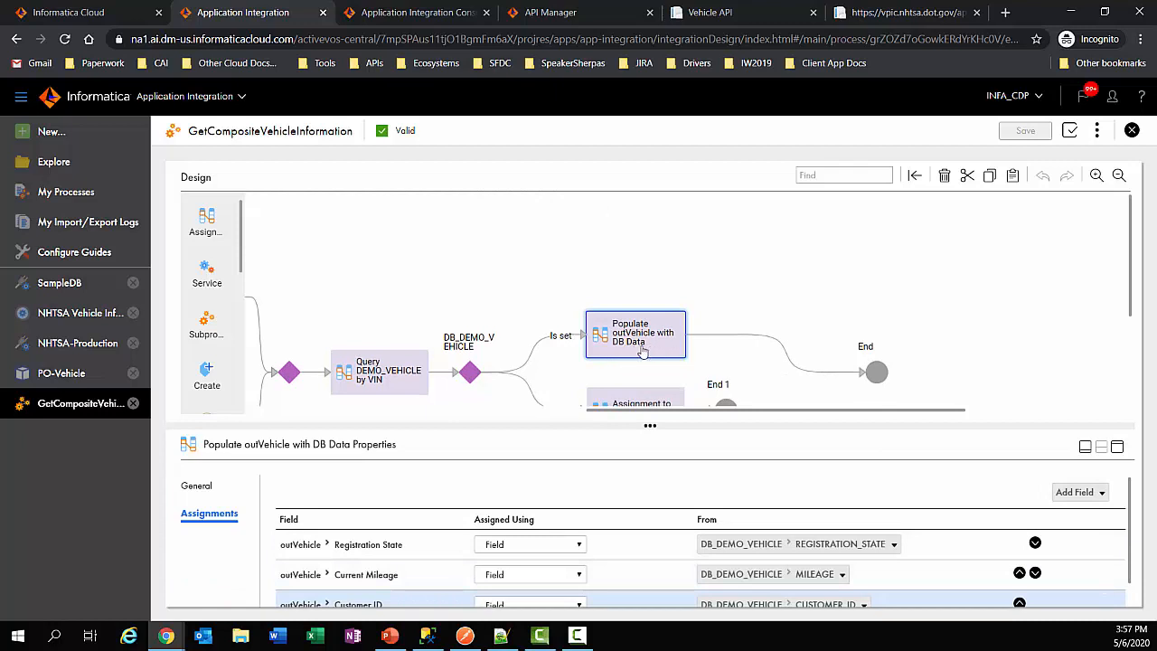
drag(207, 221, 845, 372)
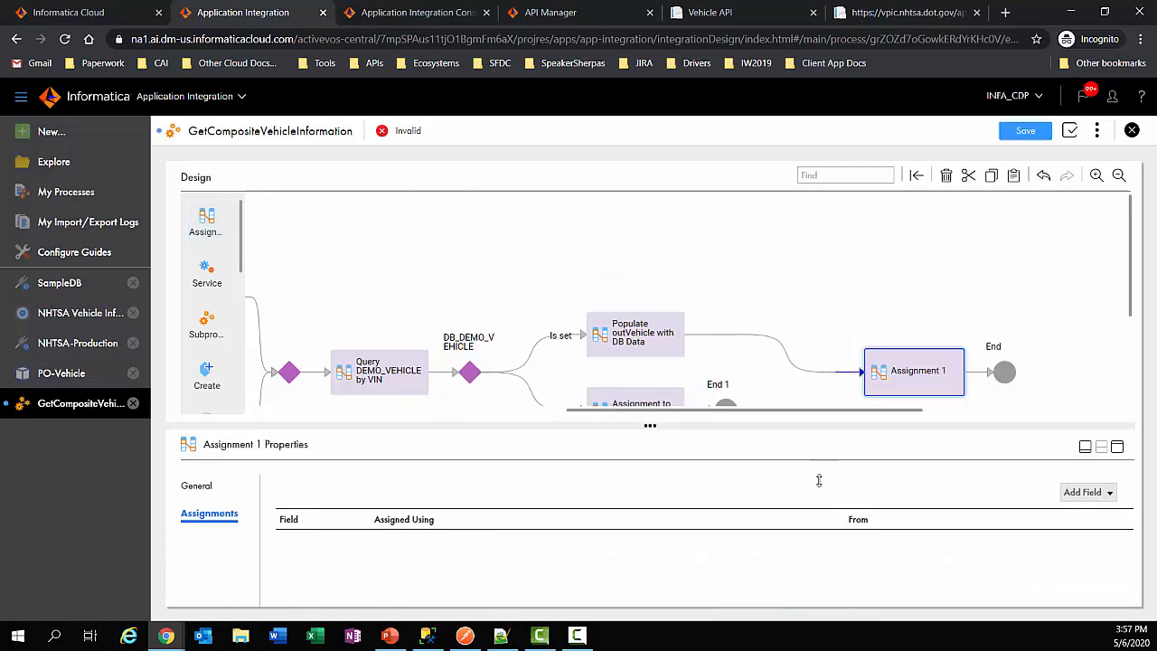
- Add SFDC_ACCOUNT to the assignment step, assigned using Query
click(1100, 493)
scroll(1040, 407, down, 4)
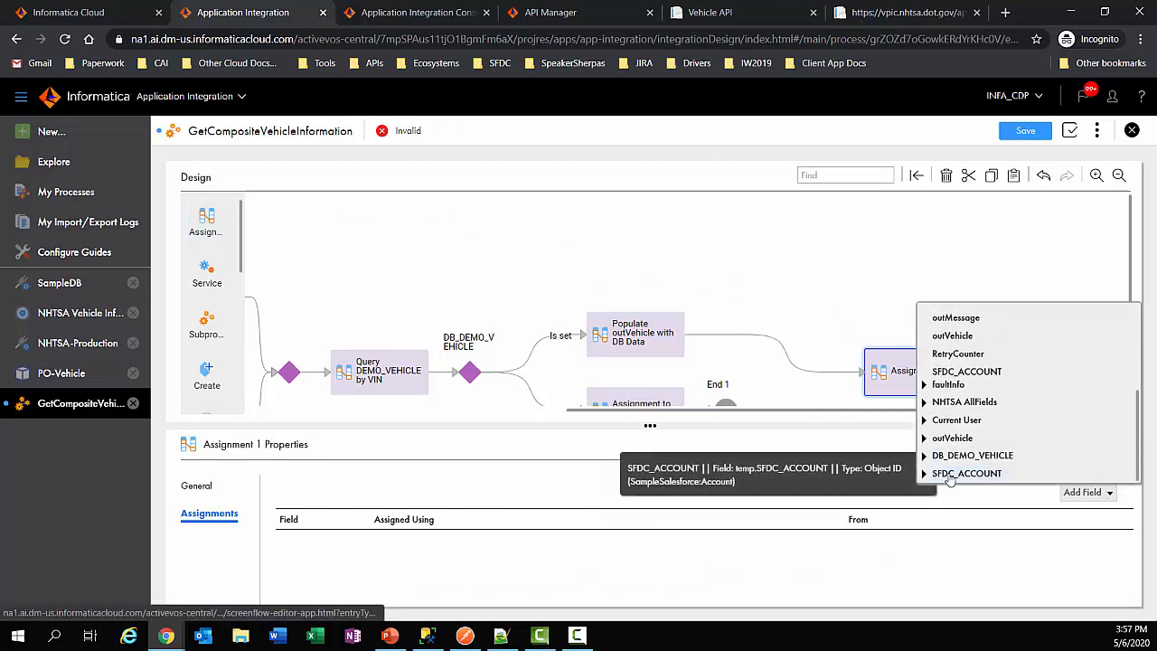
click(949, 476)
click(511, 547)
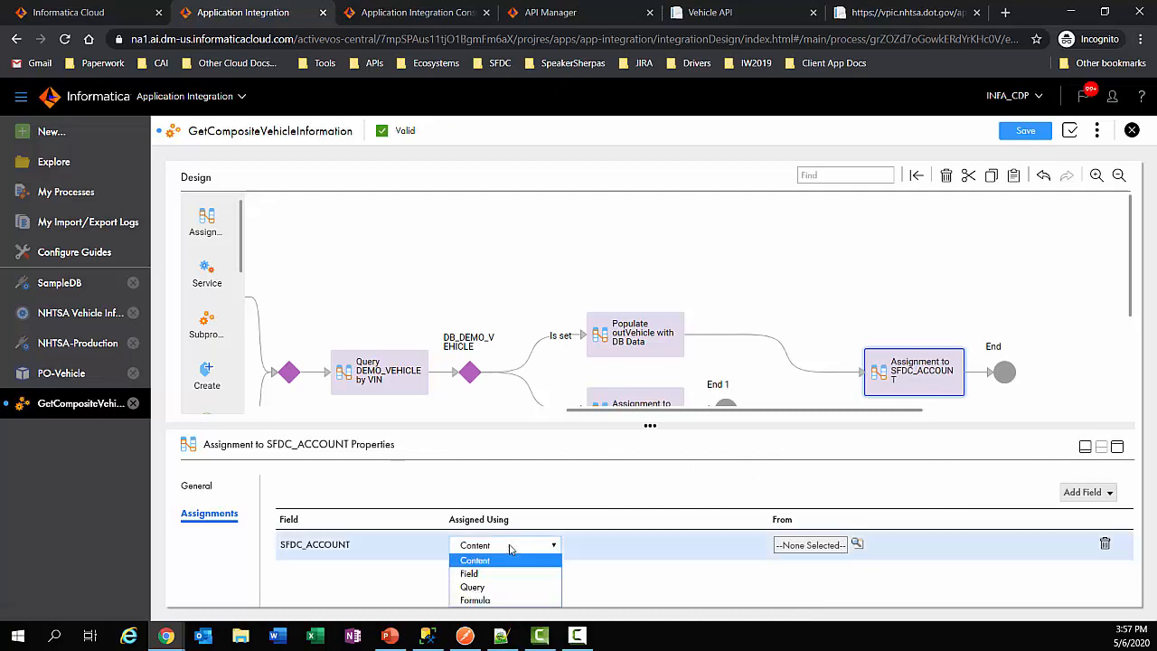
click(493, 588)
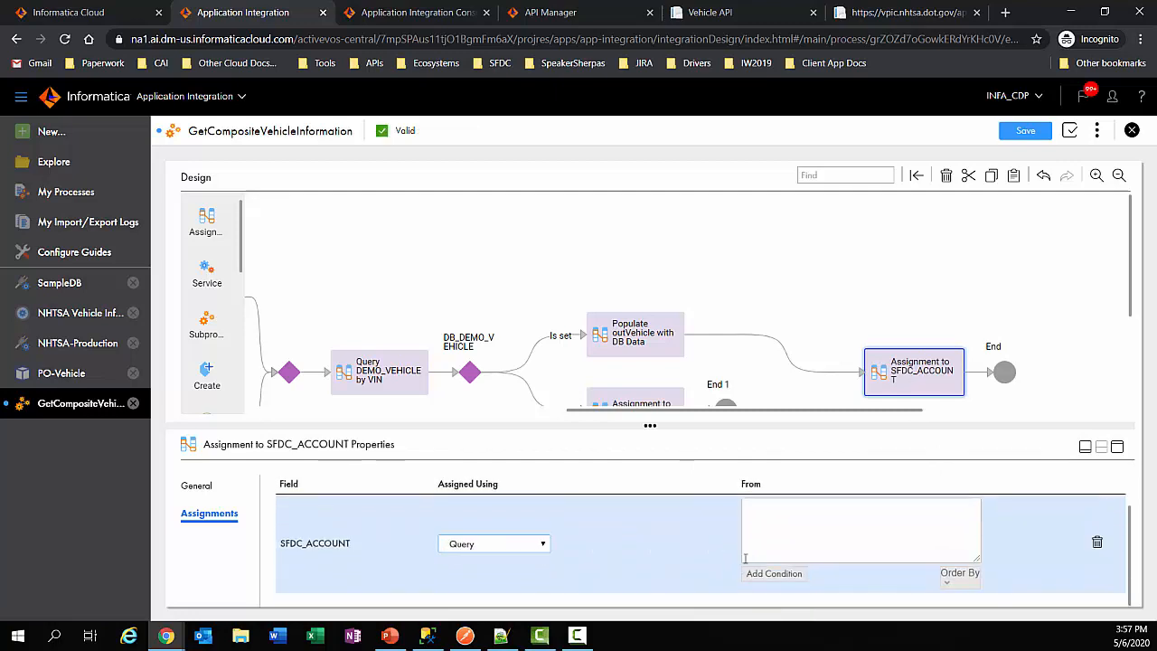
- Add the query condition ERP ID equals field DB_DEMO_VEHICLE CUSTOMER_ID and confirm it
click(767, 575)
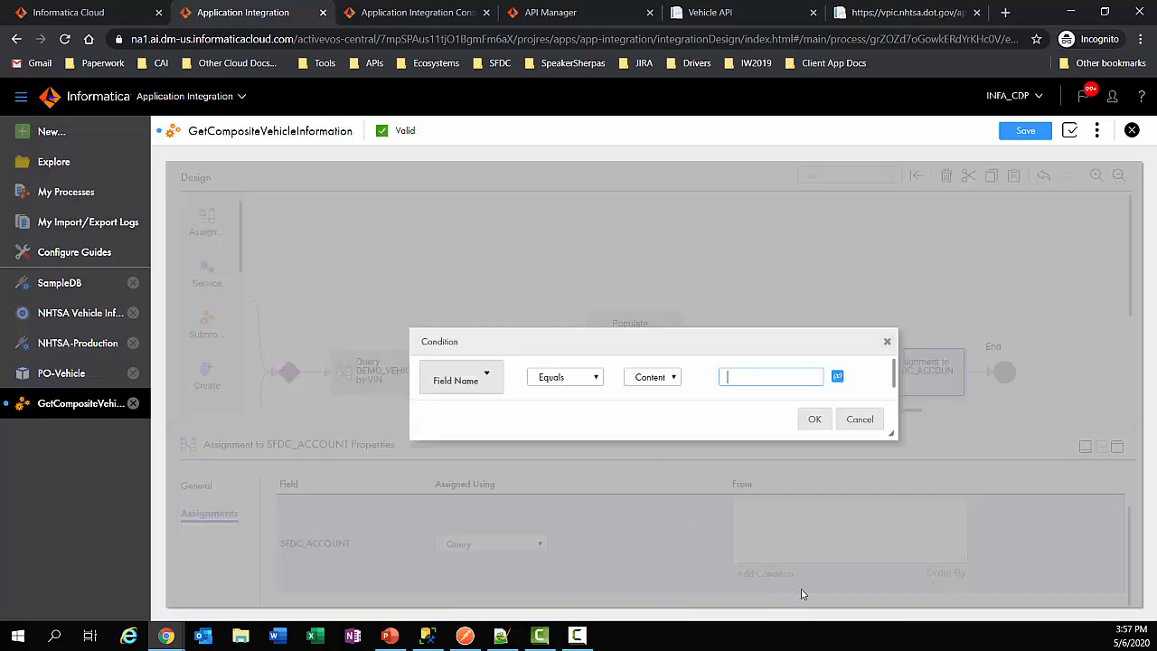
click(497, 381)
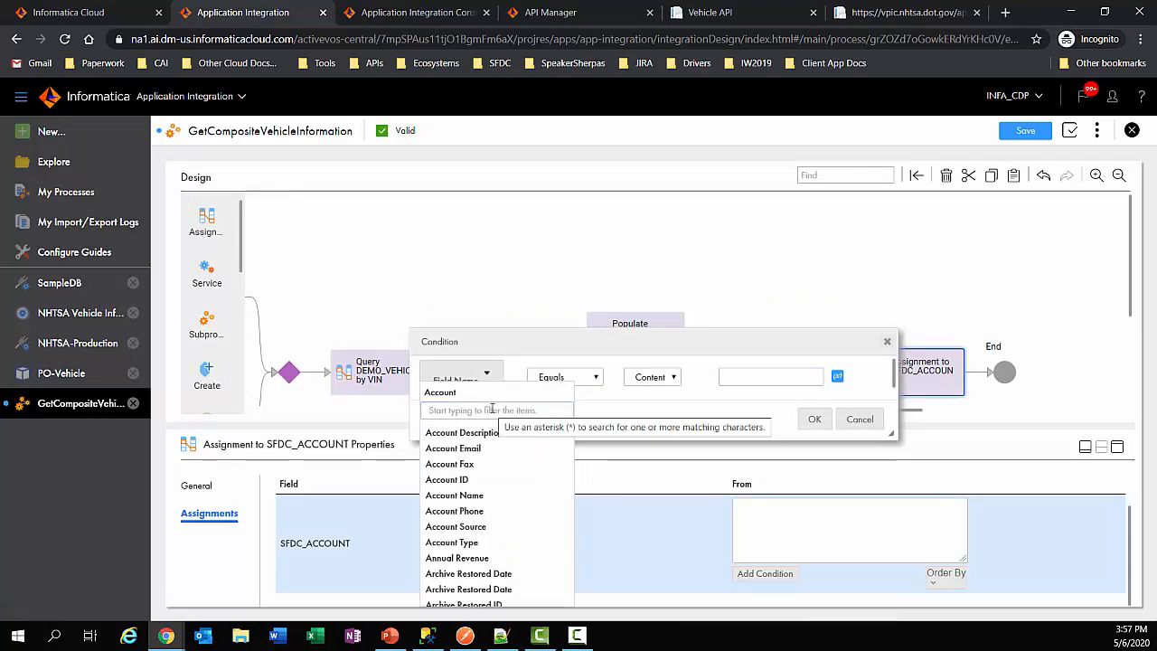
click(496, 411)
text(er)
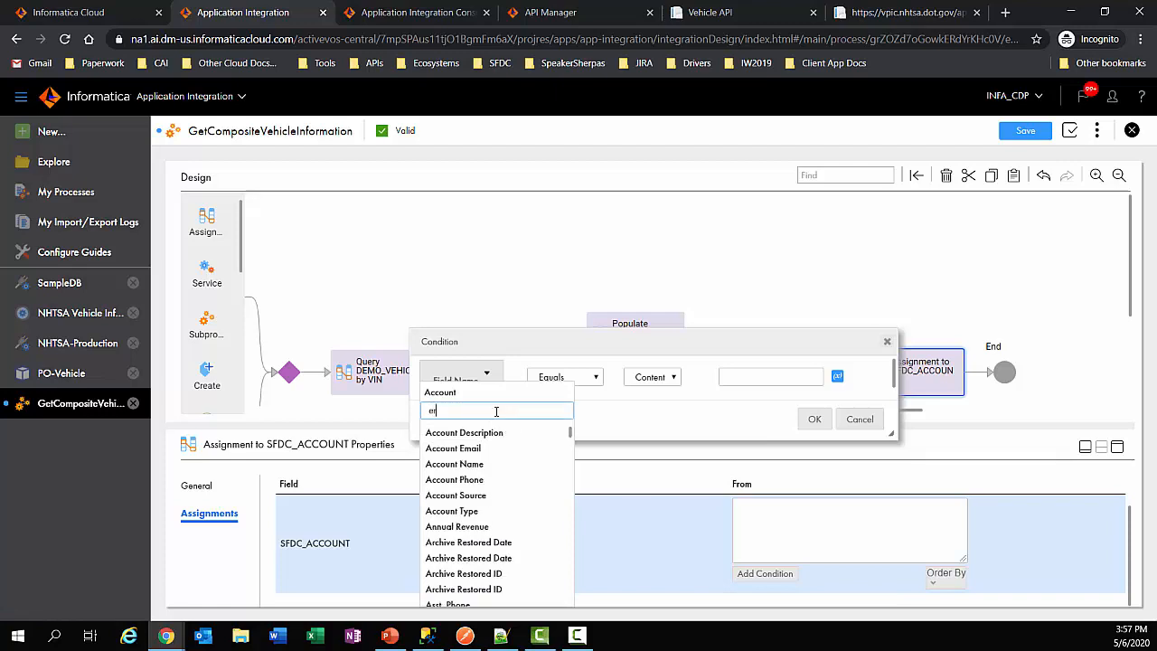
text(p)
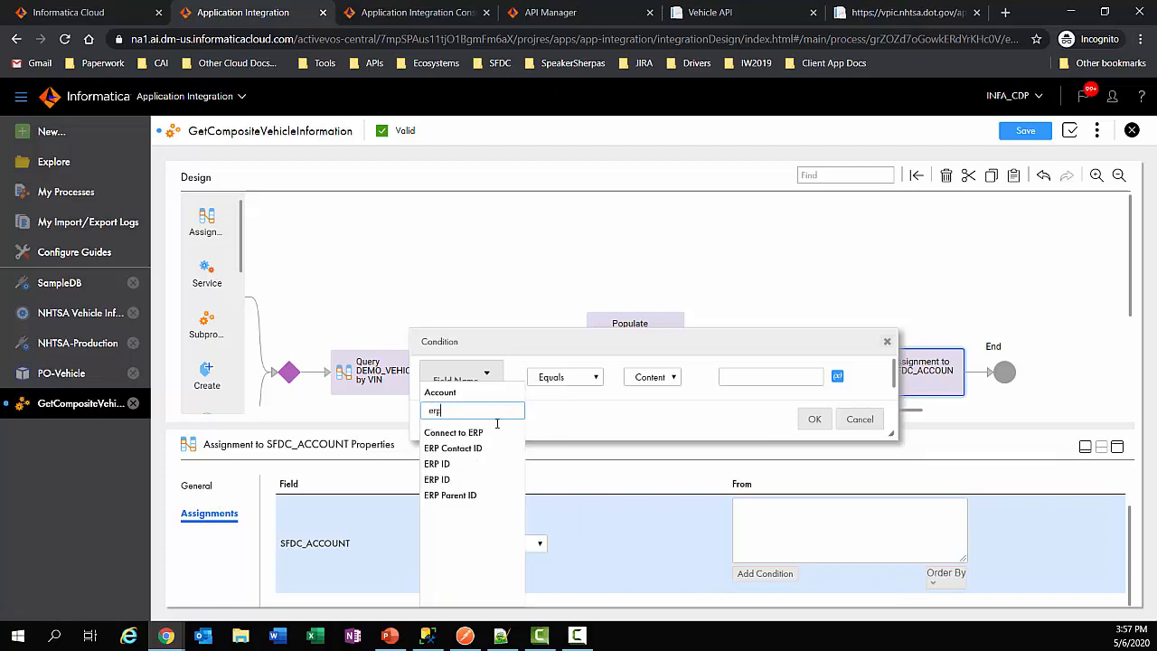
click(438, 465)
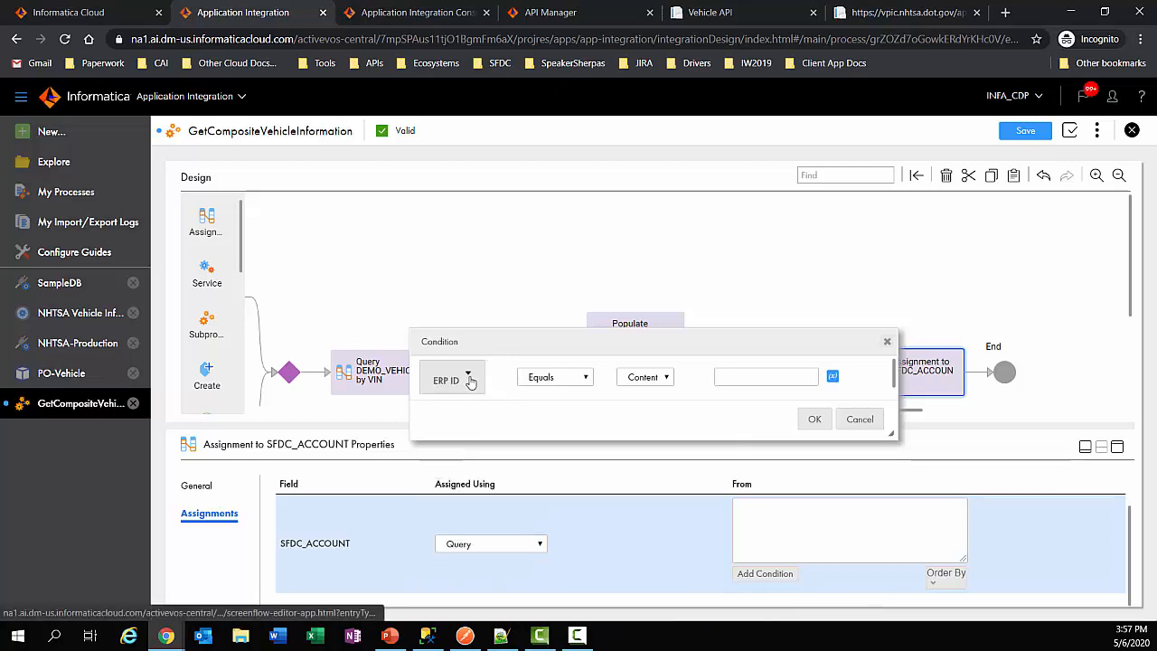
click(641, 380)
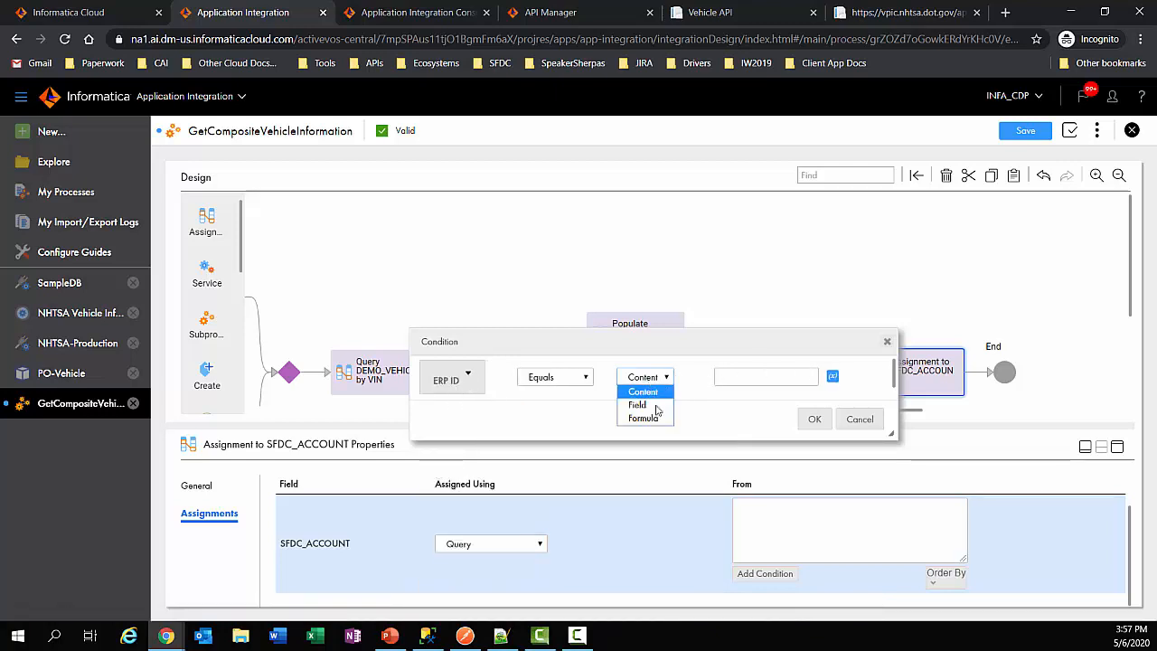
click(657, 408)
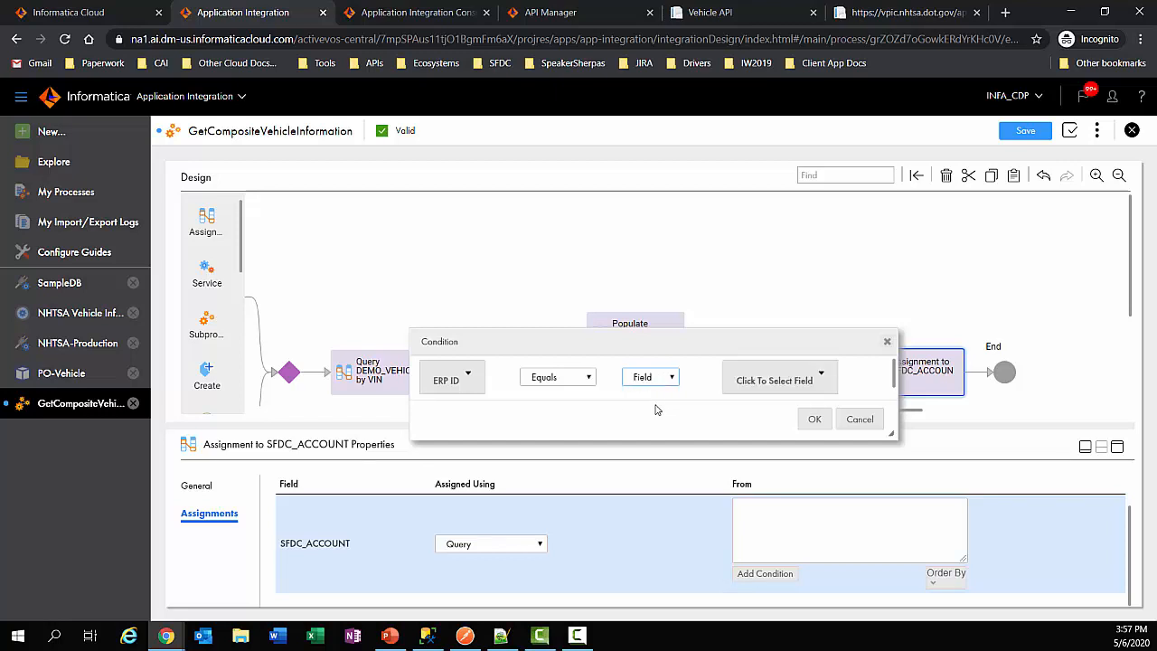
click(822, 378)
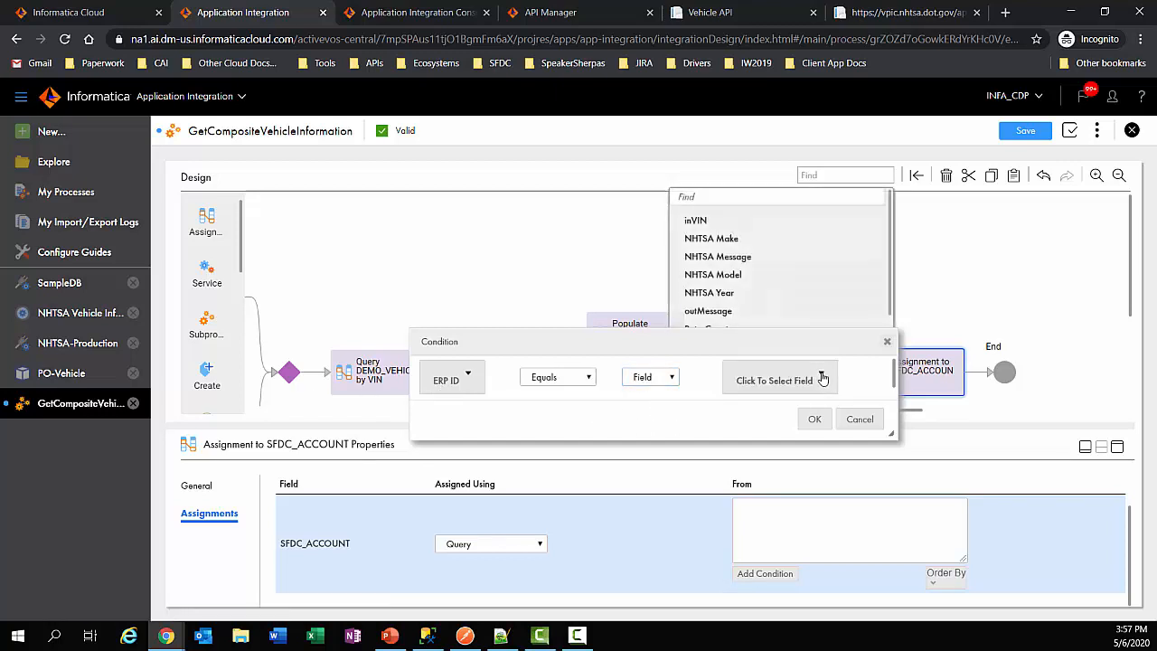
drag(799, 342, 800, 433)
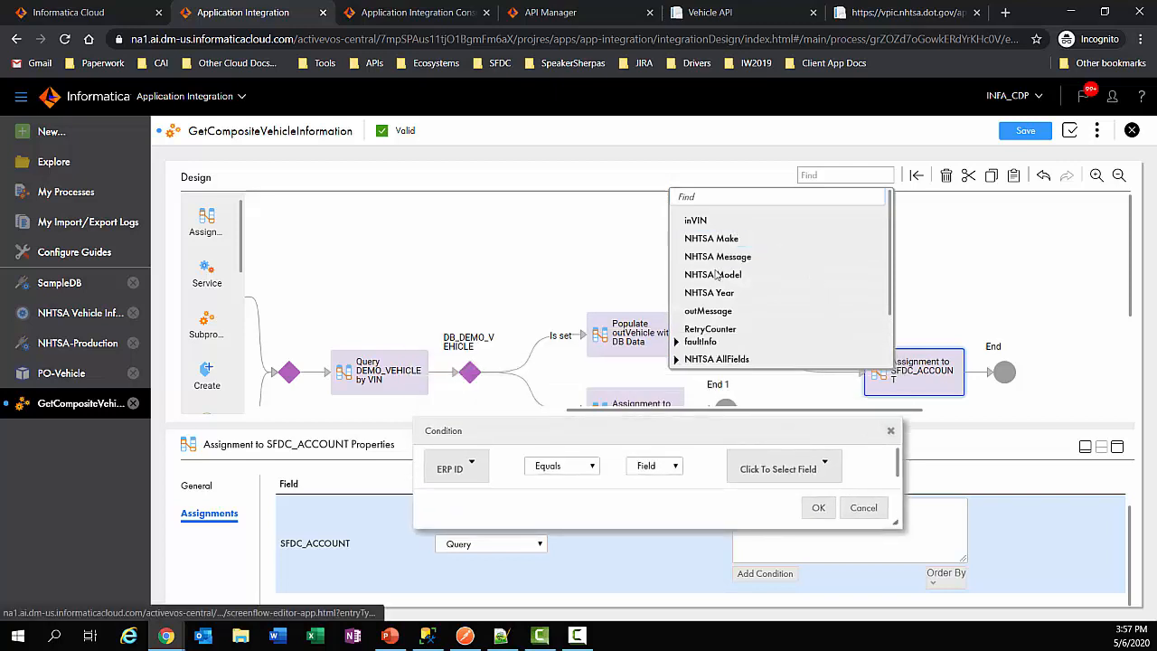
scroll(733, 283, down, 2)
click(676, 341)
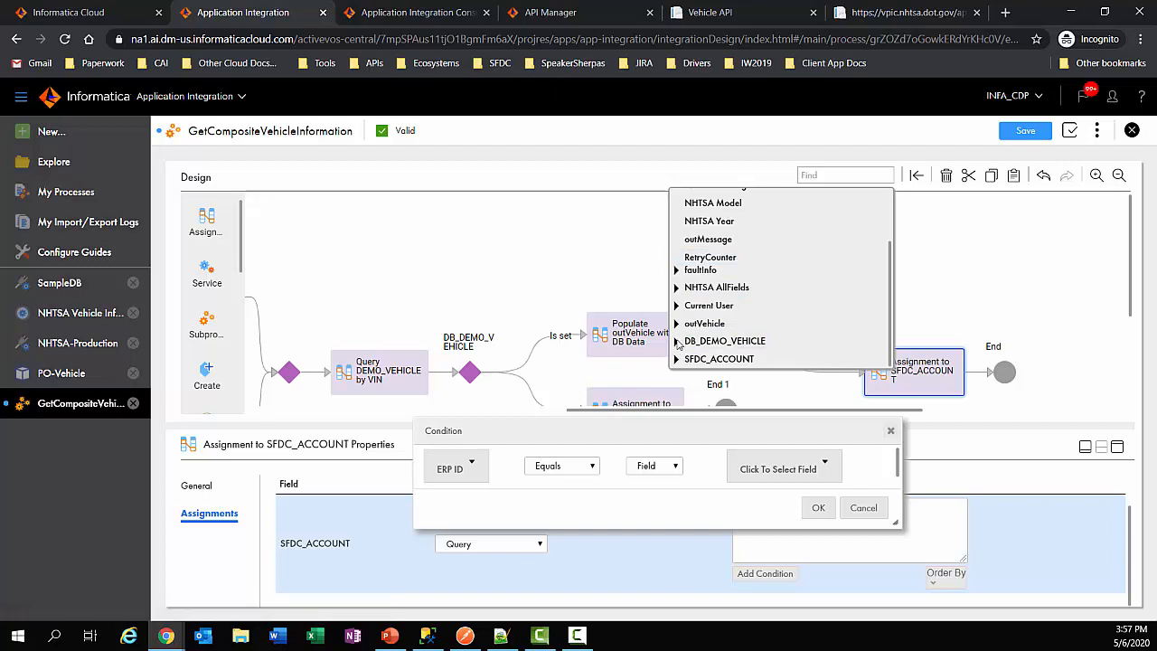
scroll(818, 301, down, 2)
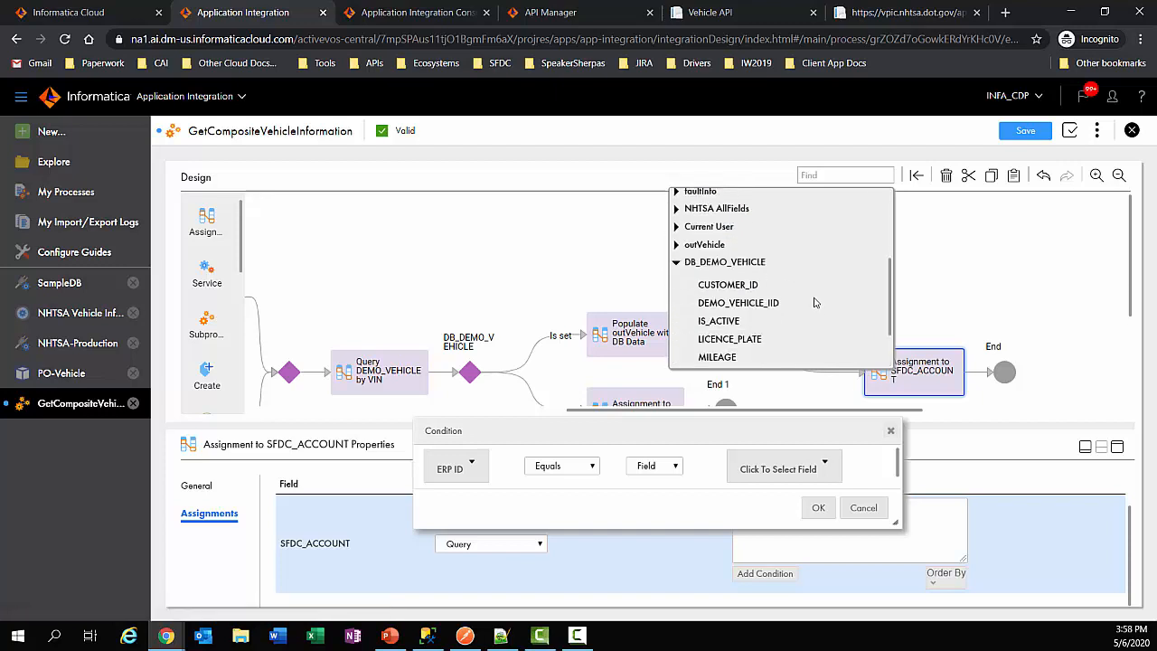
click(728, 288)
click(818, 507)
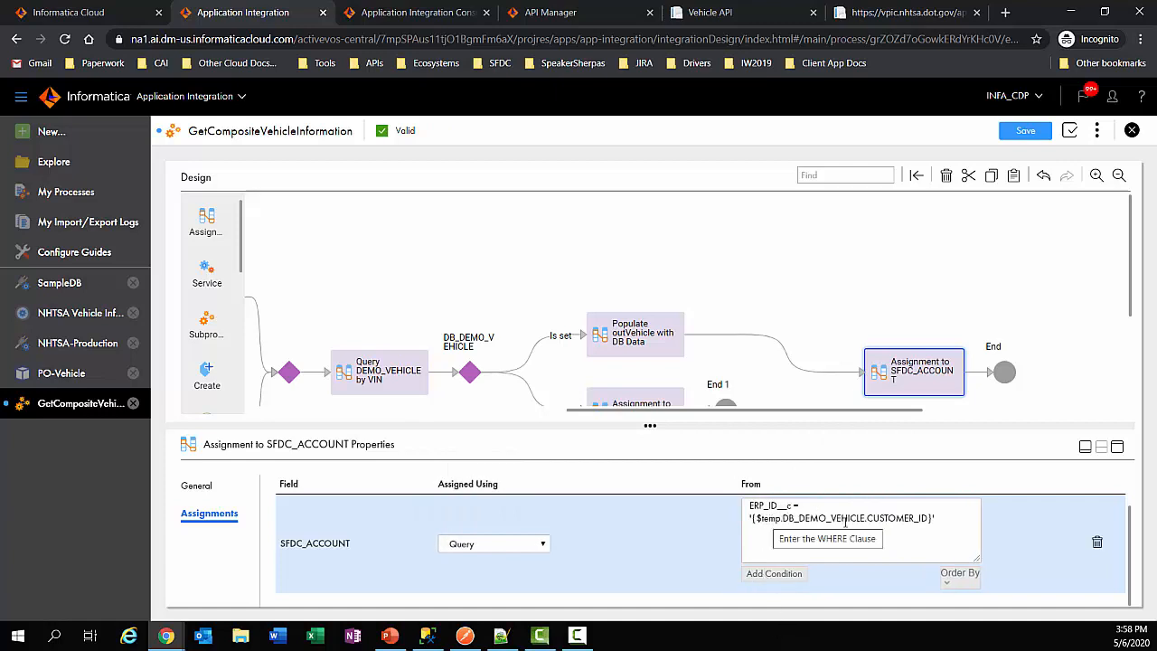
mouse_move(166, 637)
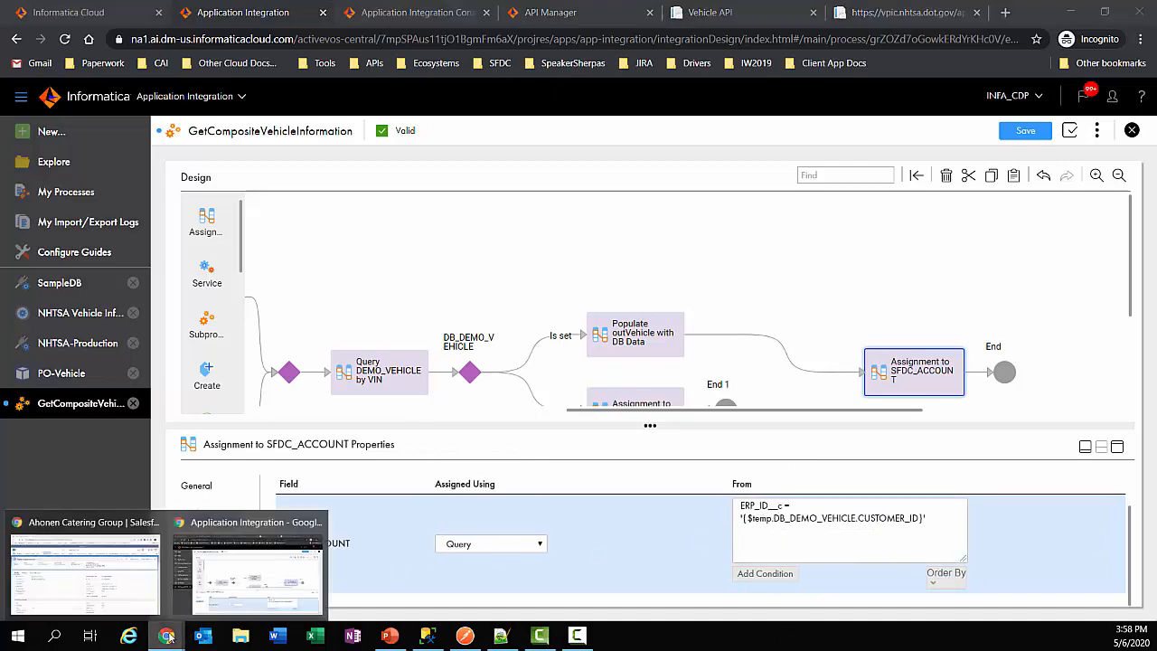
click(123, 577)
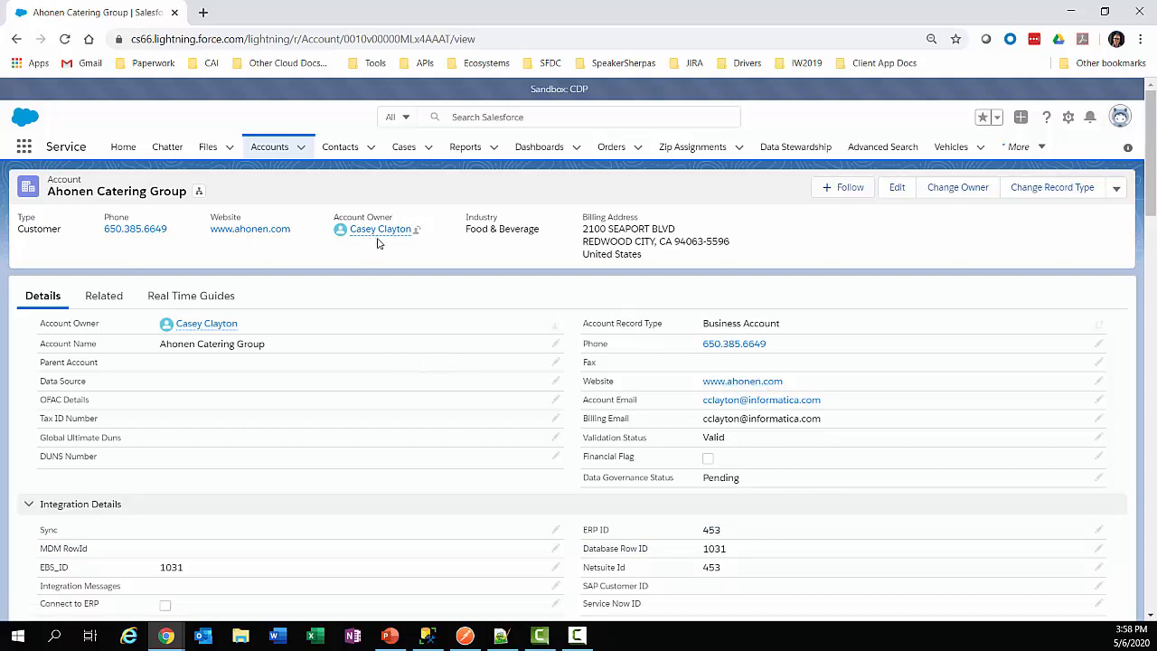
mouse_move(383, 234)
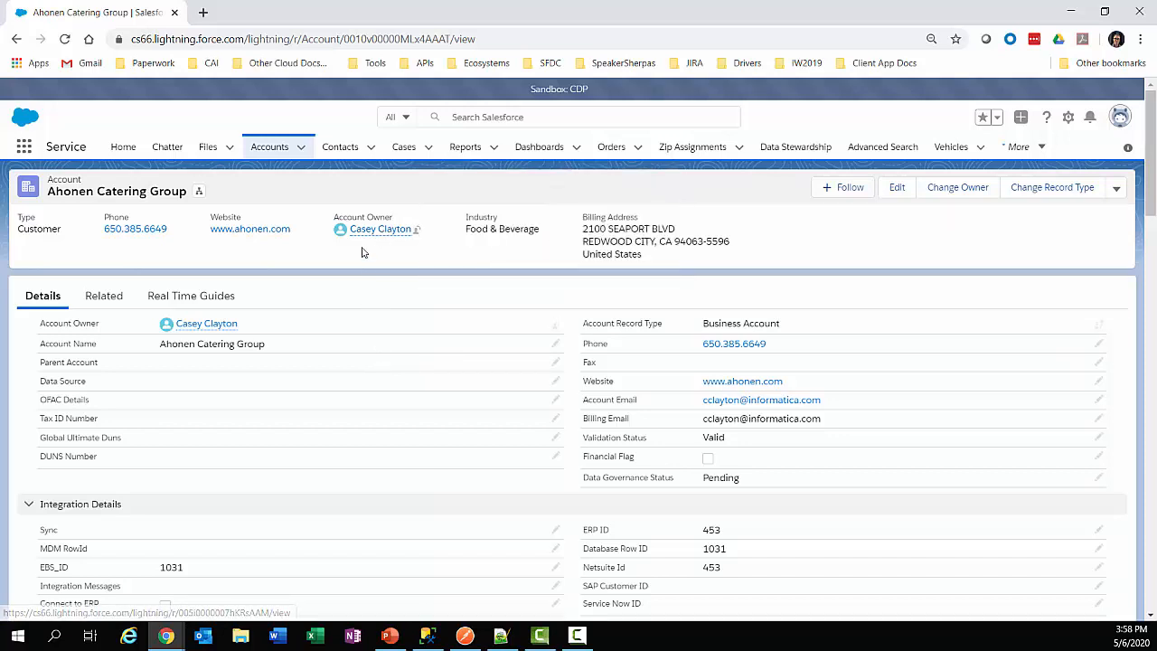
click(1077, 15)
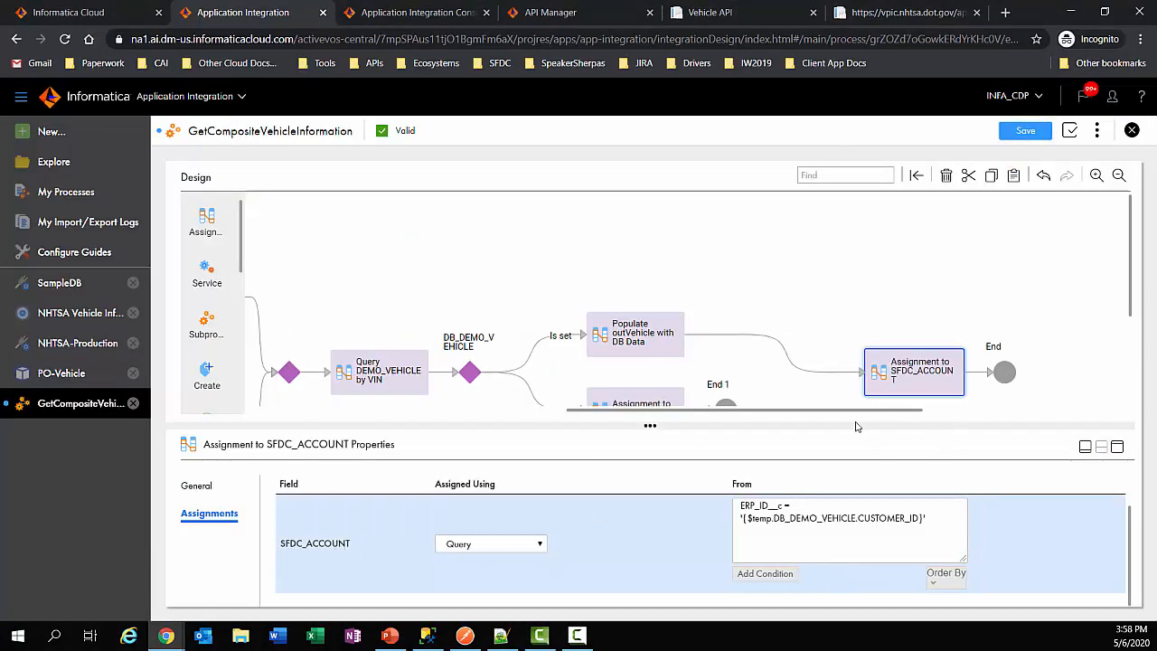
- In the step's General properties, start retyping the name as 'Query SFDC Acc', then click away
drag(840, 414, 906, 429)
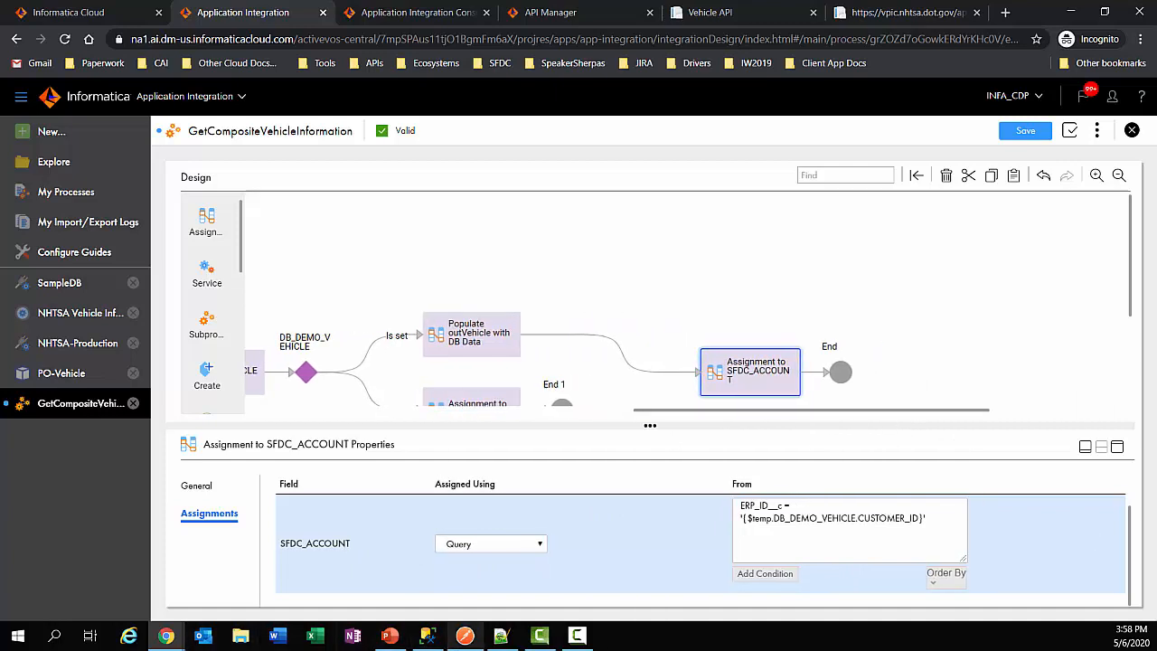
mouse_move(465, 635)
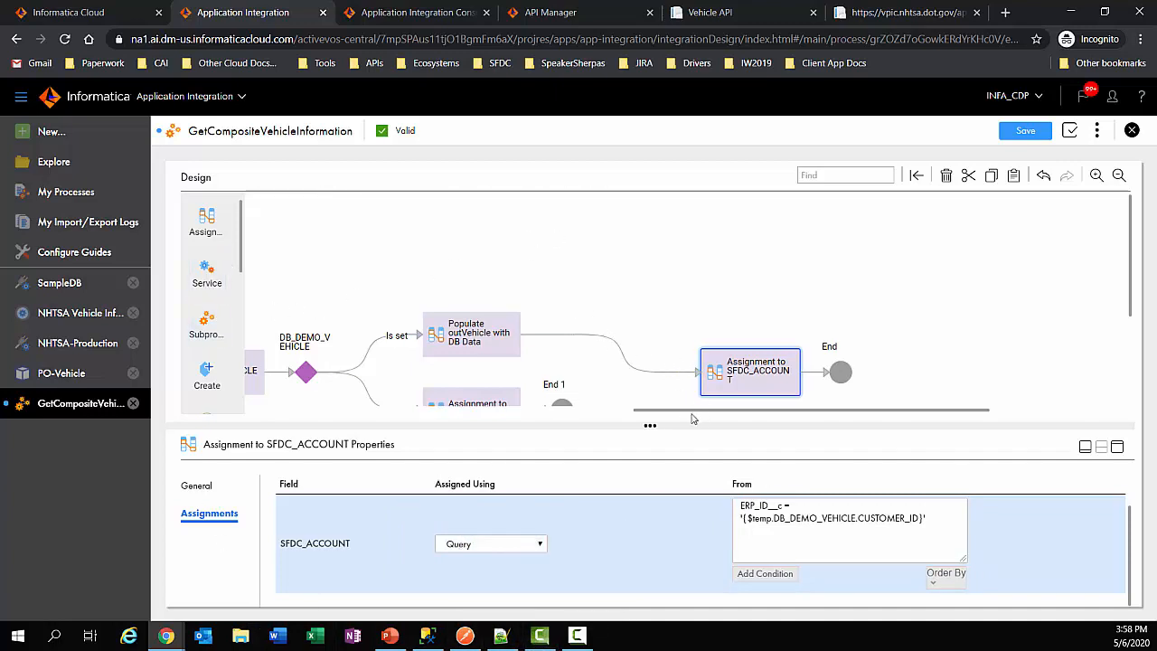
drag(673, 410, 715, 410)
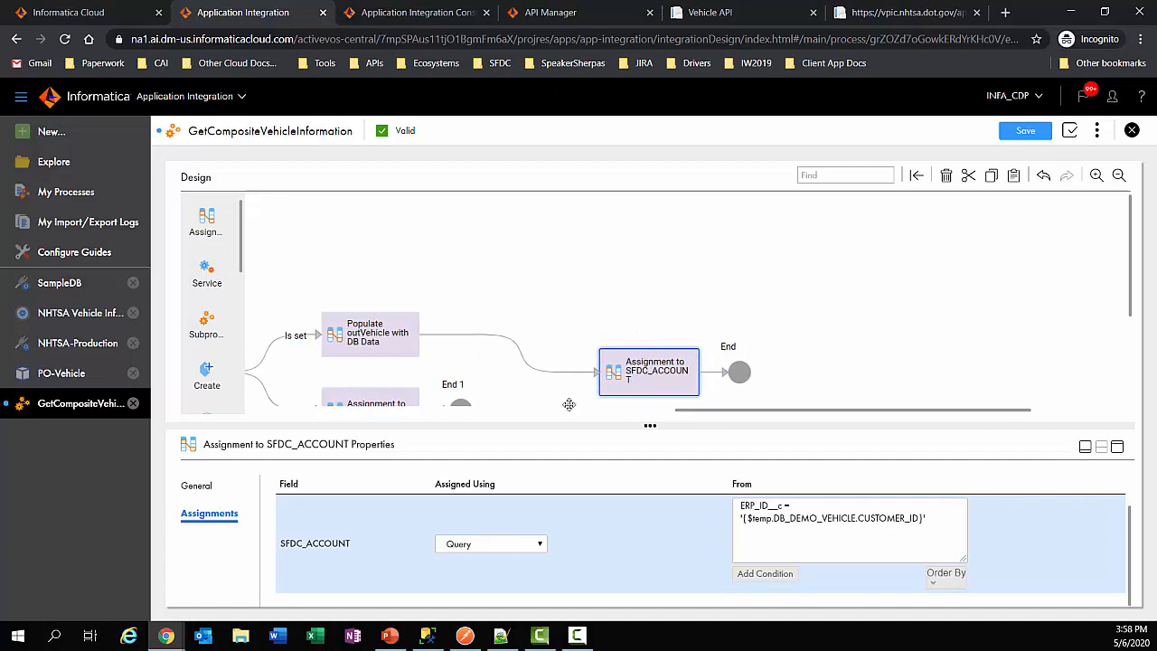
click(199, 487)
drag(478, 507, 298, 522)
text(Query)
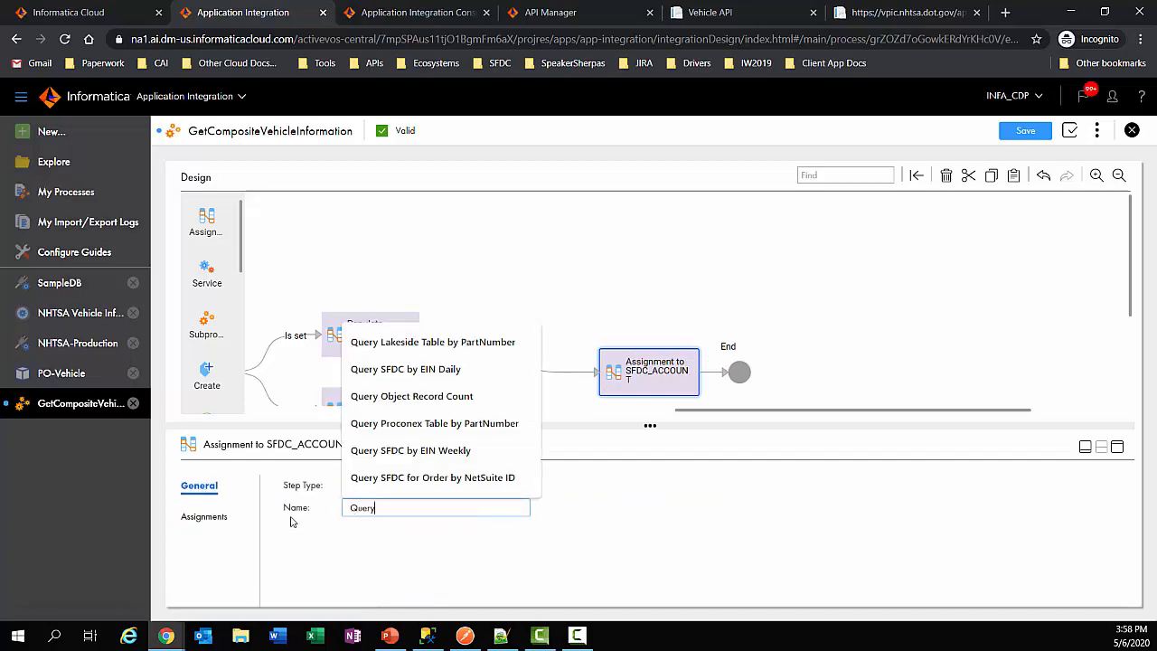
text( SFD)
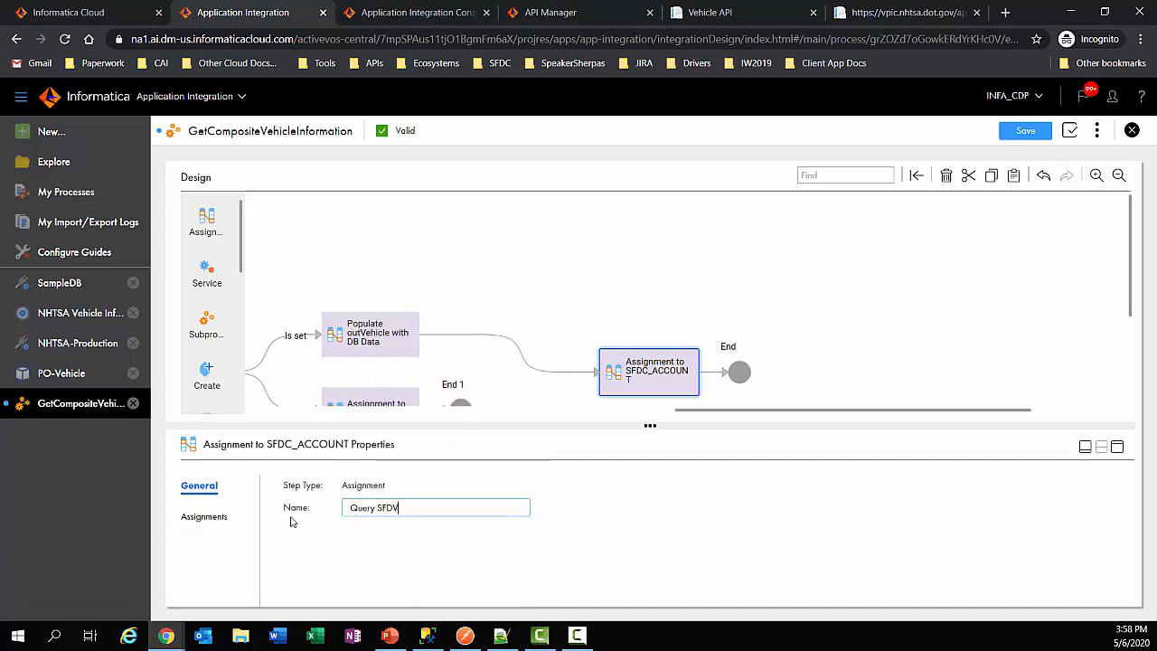
text(C Account by ERP_ID)
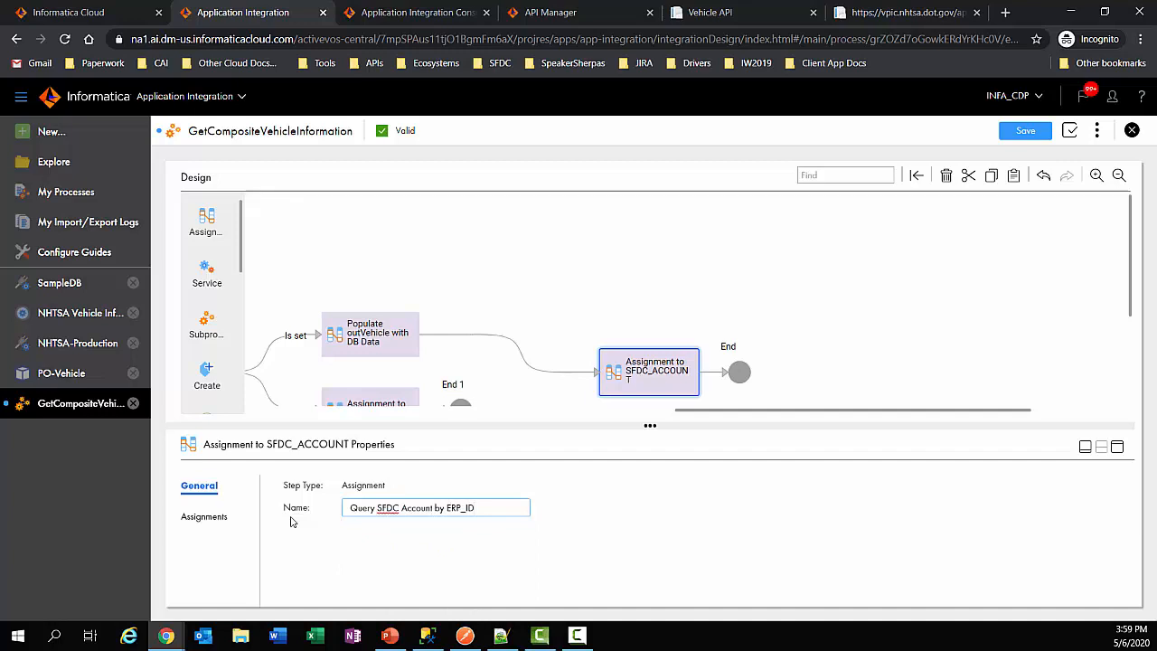
click(620, 488)
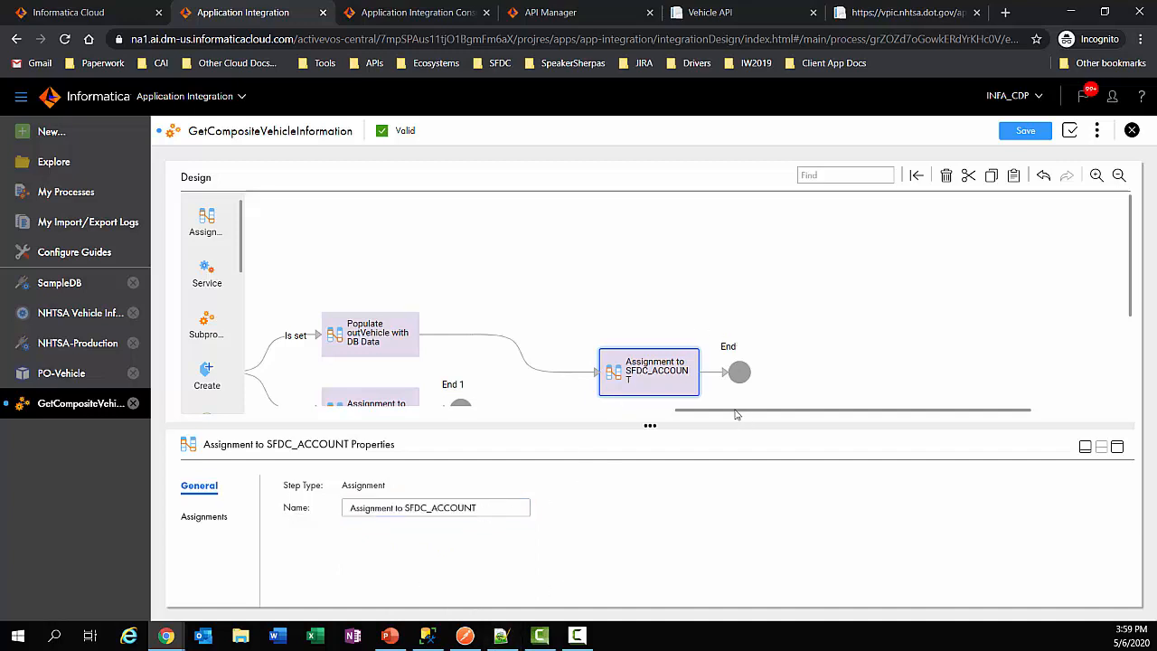
drag(737, 410, 779, 411)
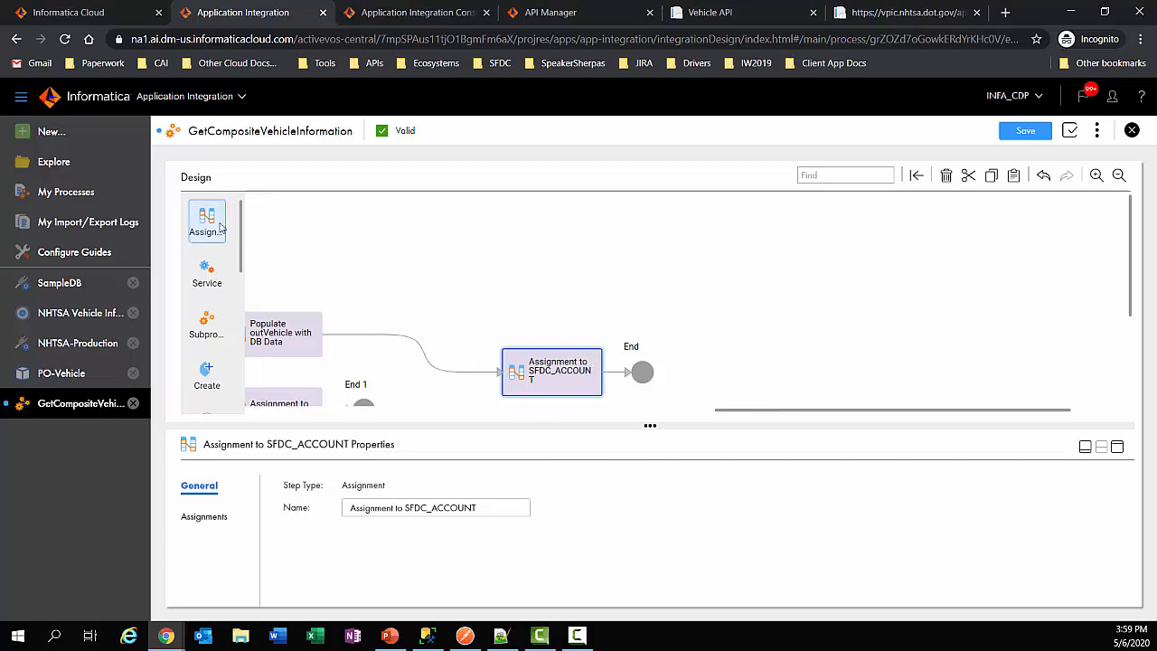
- Add another assignment step near End named 'Populate outVehicle from SFDC'
drag(221, 229, 622, 373)
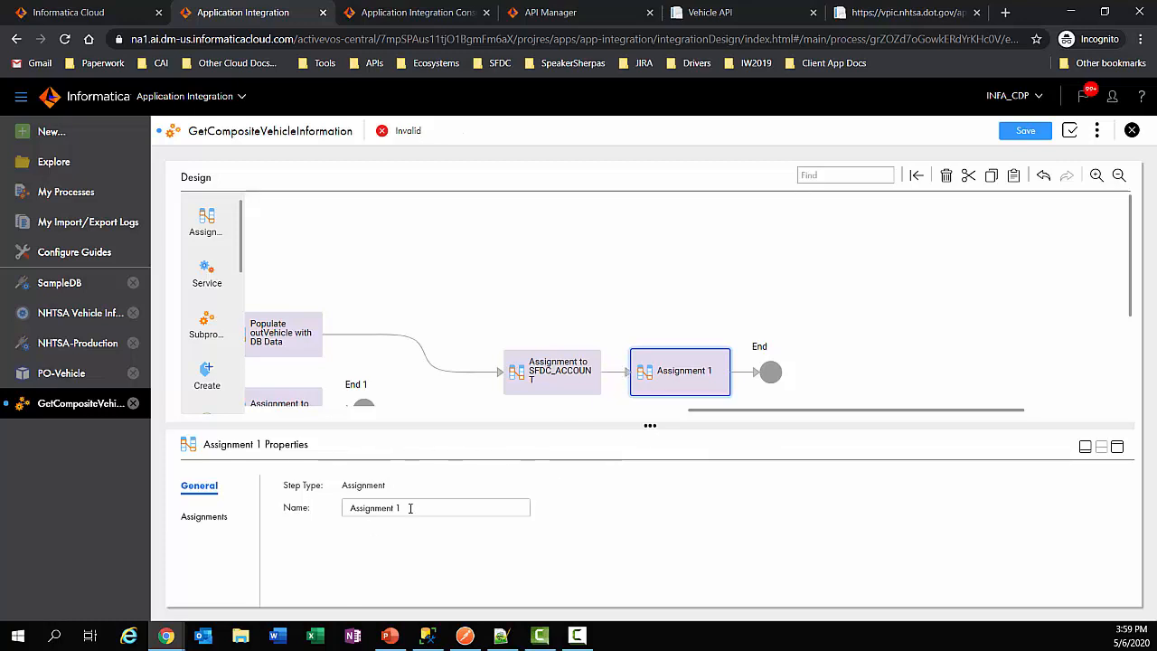
drag(410, 508, 256, 488)
text(Pop)
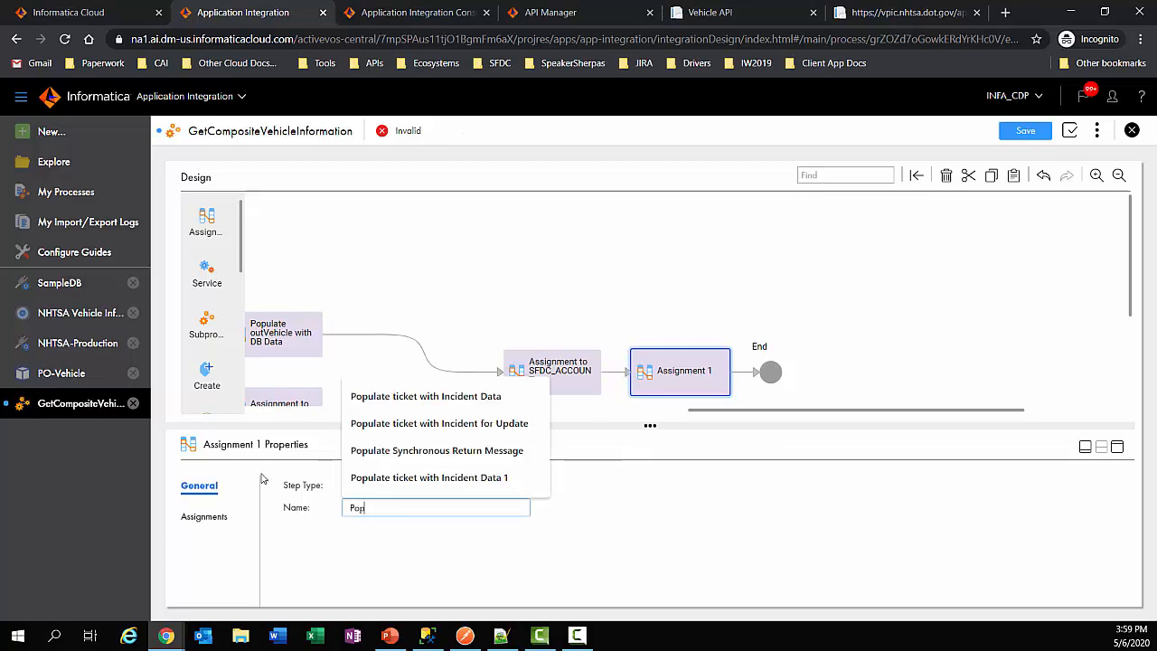
text(ulate ou)
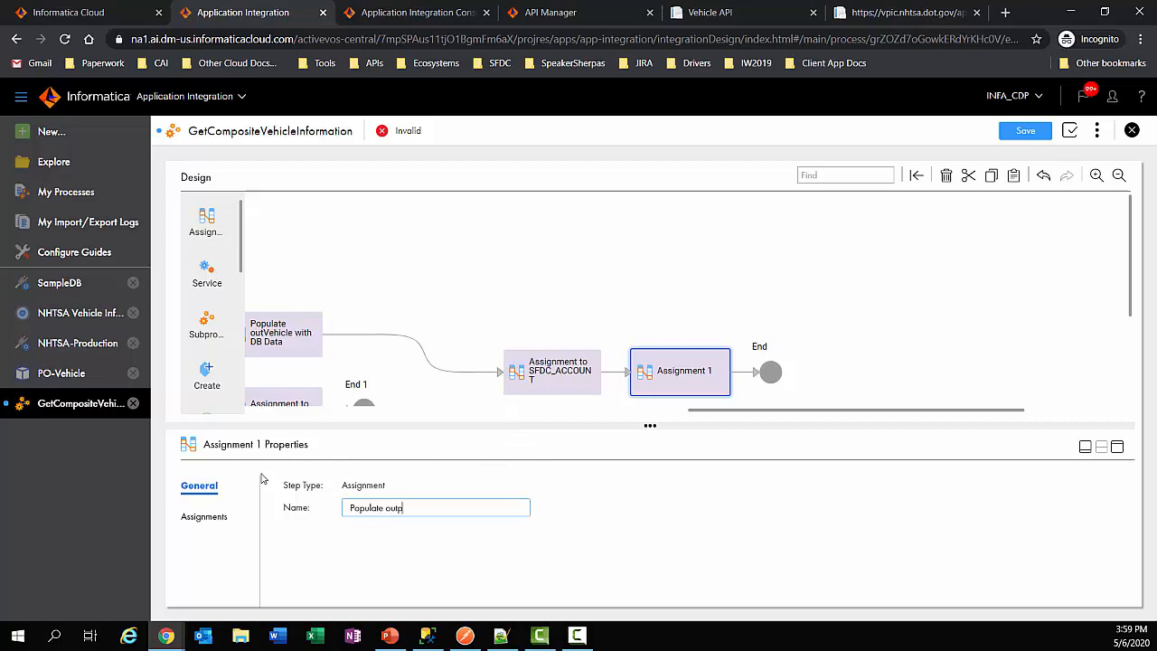
text(tVehicle from SFDC)
click(541, 536)
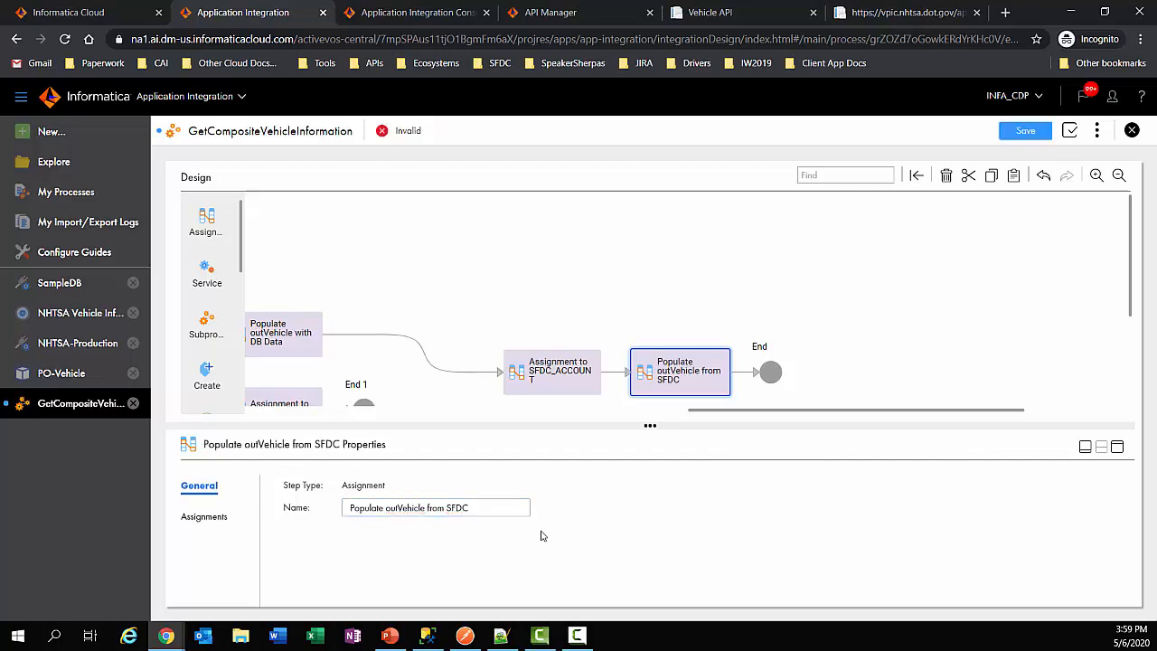
- Add outVehicle Account Name, Account Phone and Account Manager as assignment rows
click(209, 516)
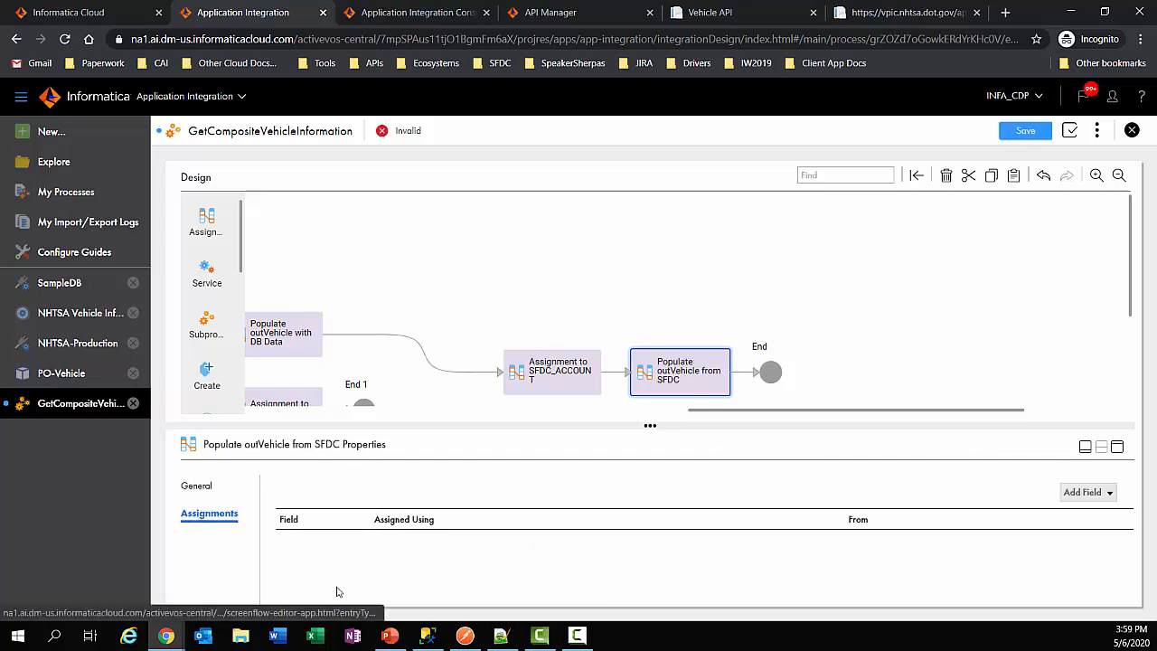
click(1094, 494)
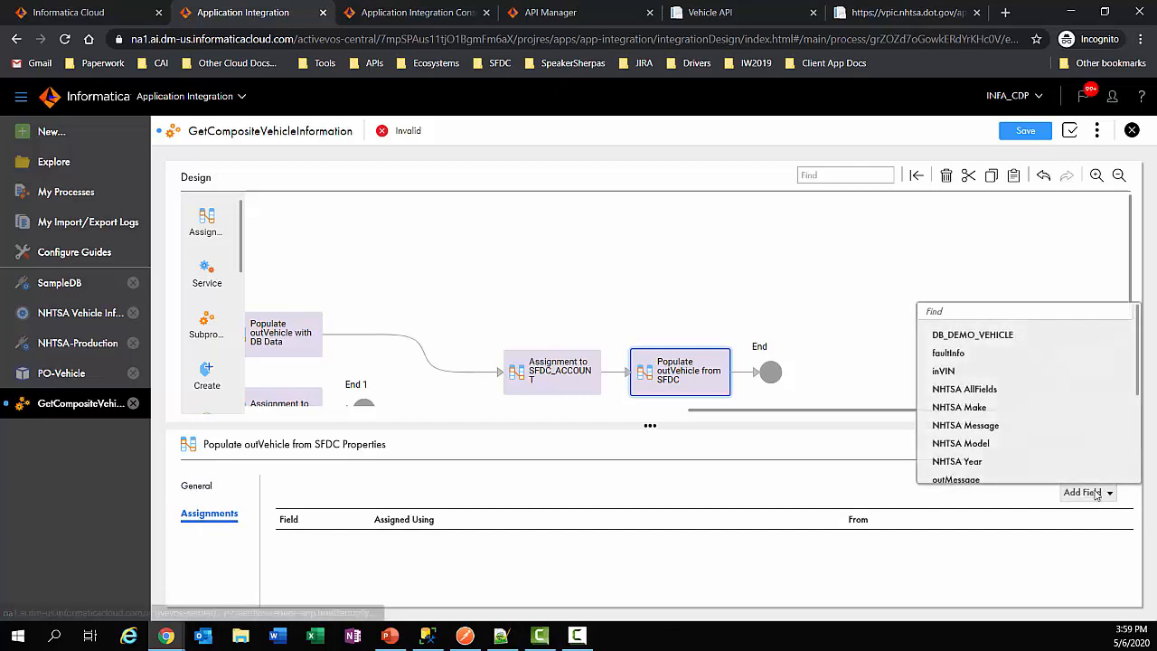
scroll(994, 343, down, 5)
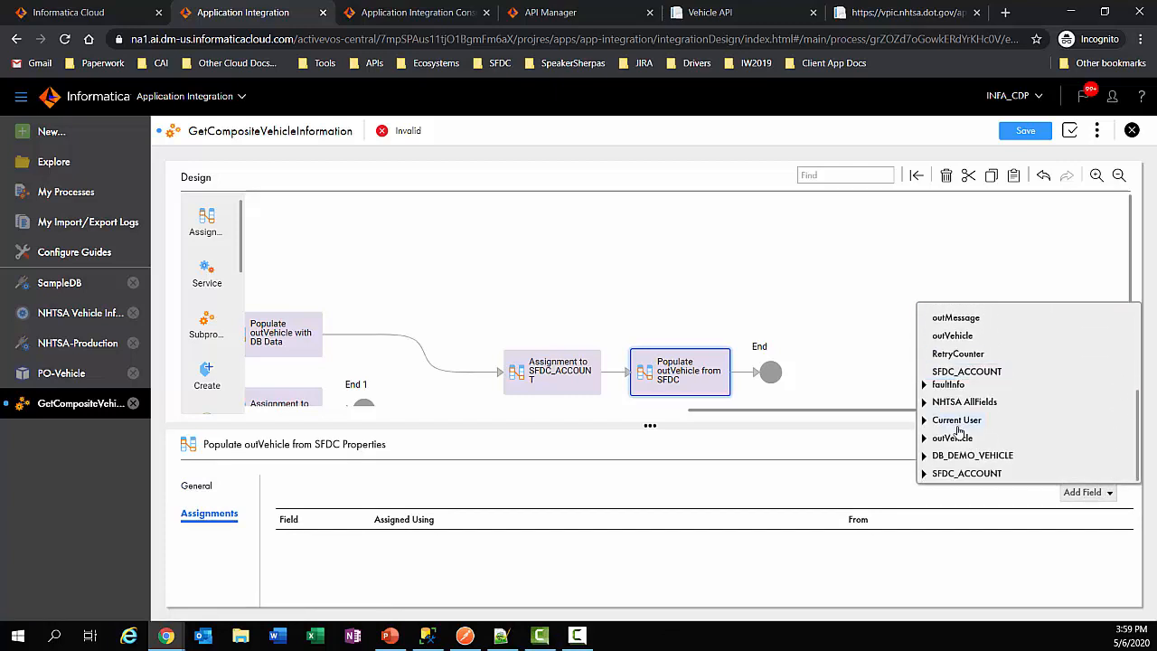
click(924, 438)
scroll(1003, 407, down, 2)
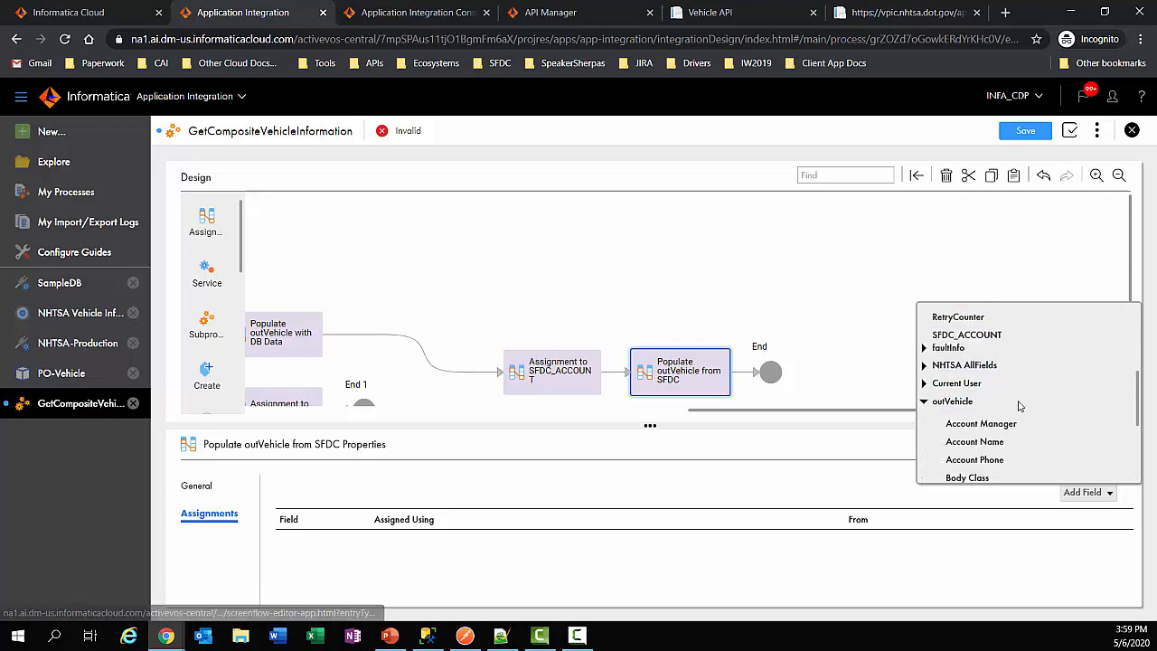
click(994, 405)
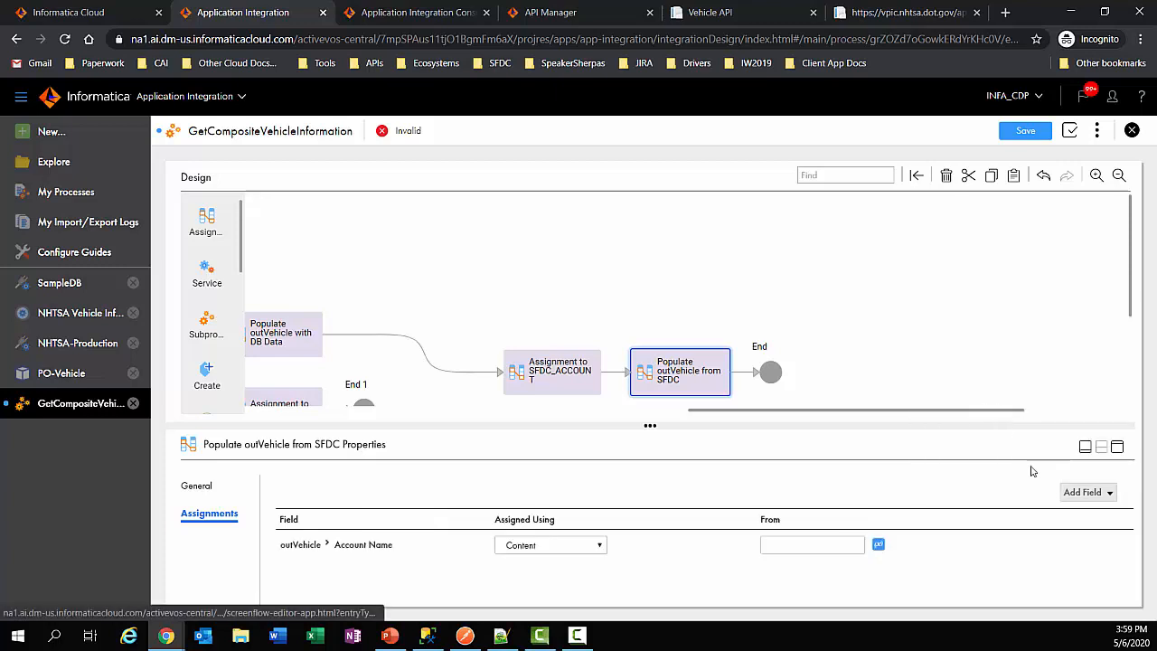
click(1080, 494)
scroll(1038, 428, down, 6)
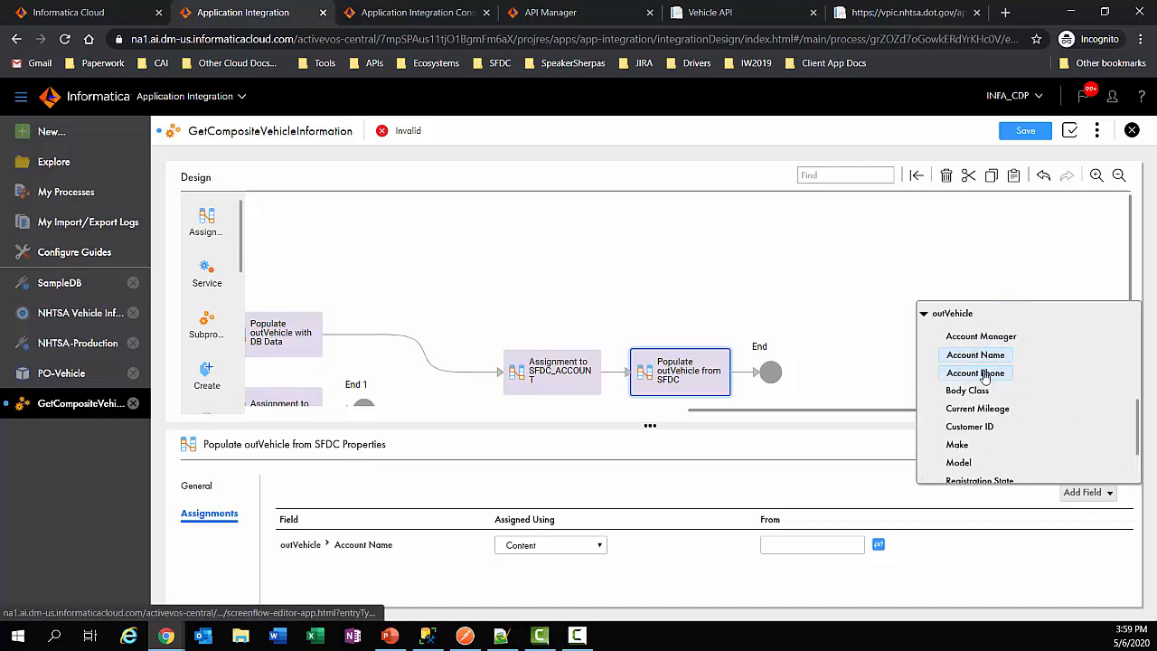
click(986, 373)
click(1085, 492)
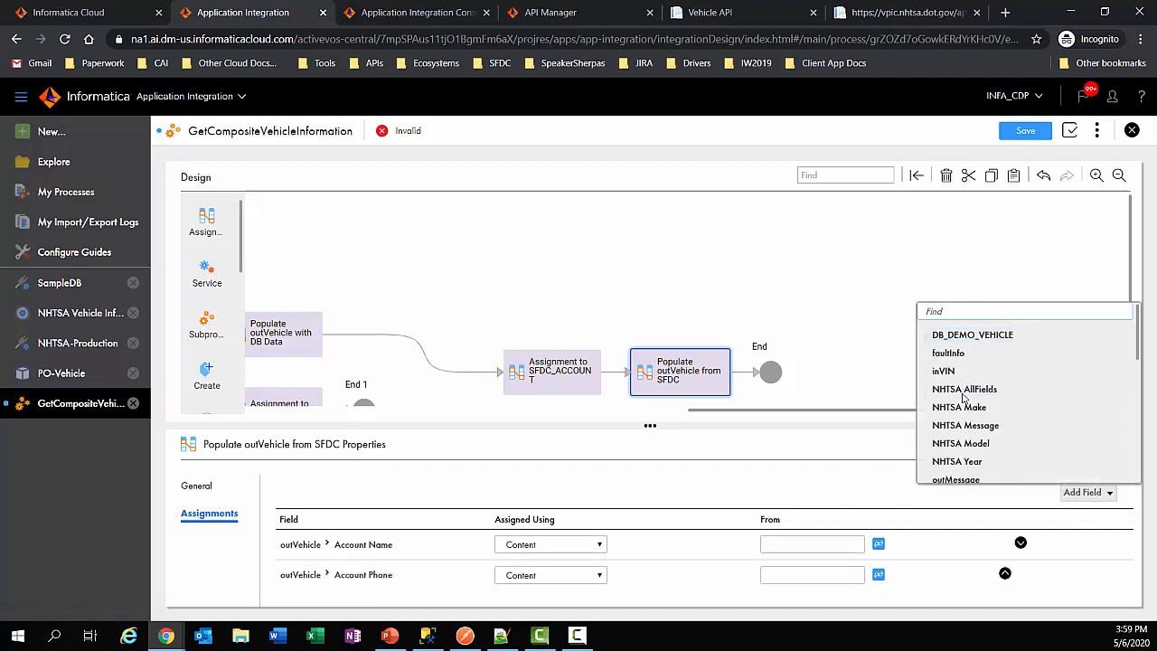
scroll(967, 398, down, 5)
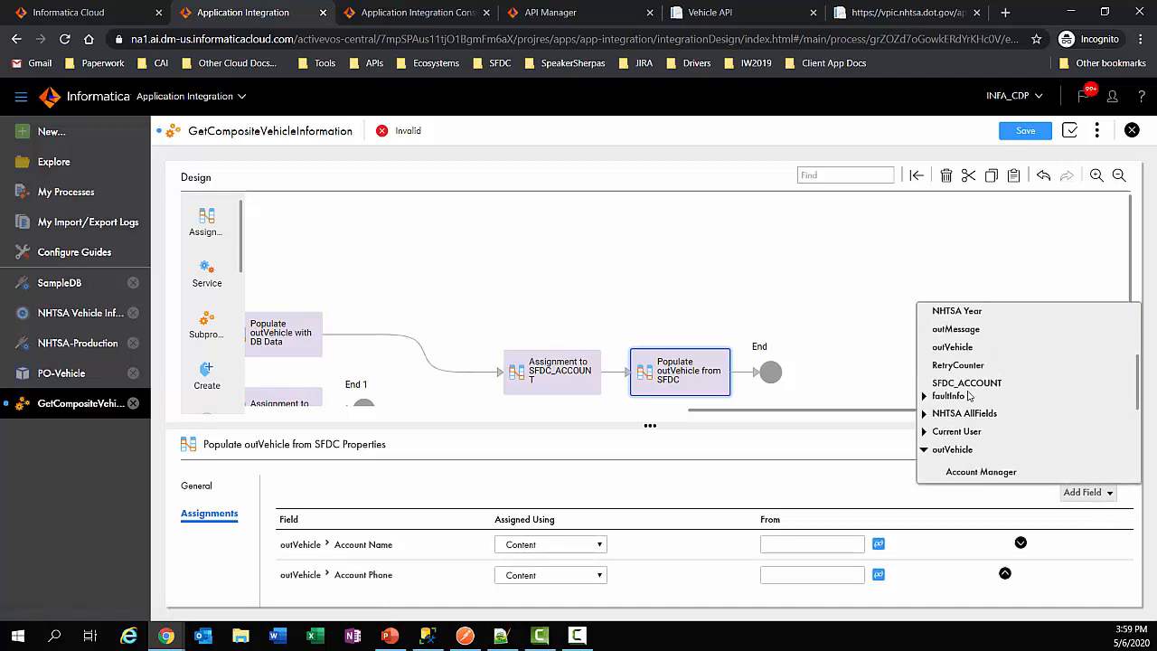
click(983, 471)
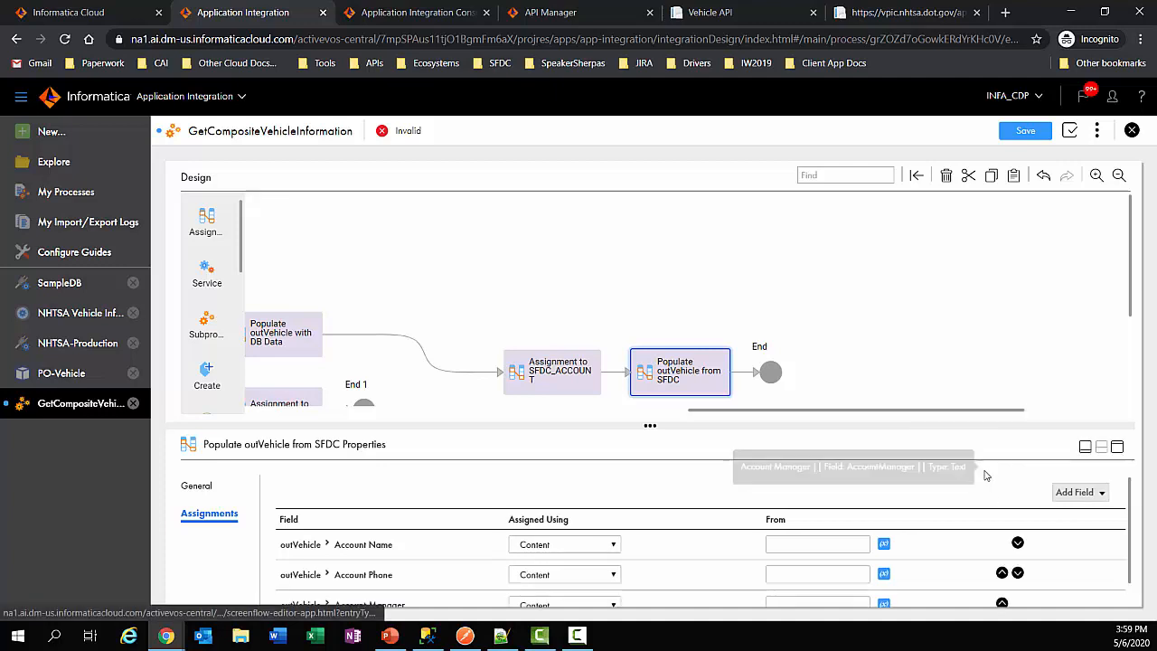
- Set Account Name to be assigned from a Field, browsing the SFDC_ACCOUNT fields
click(589, 545)
click(589, 574)
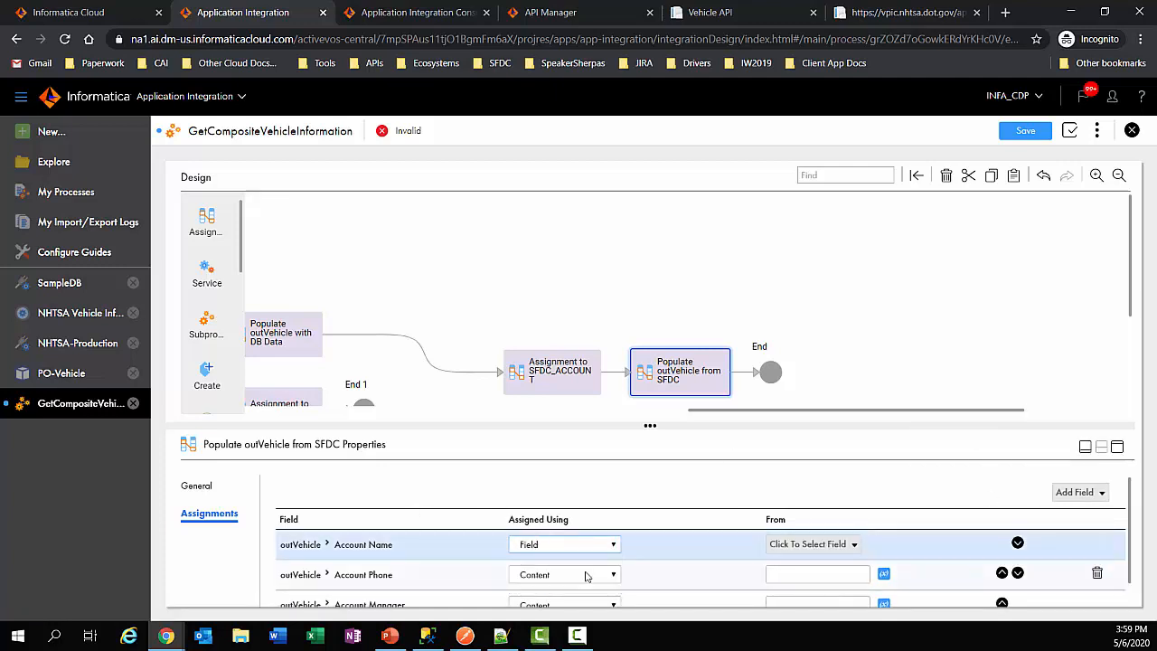
click(813, 544)
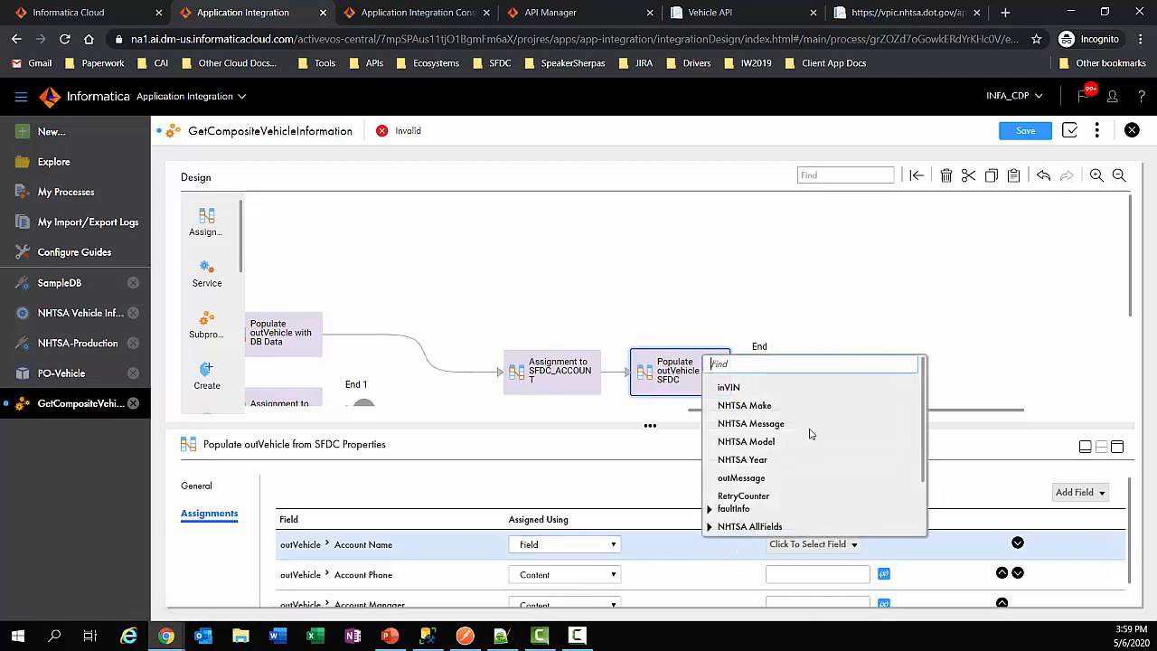
scroll(766, 509, down, 2)
click(710, 525)
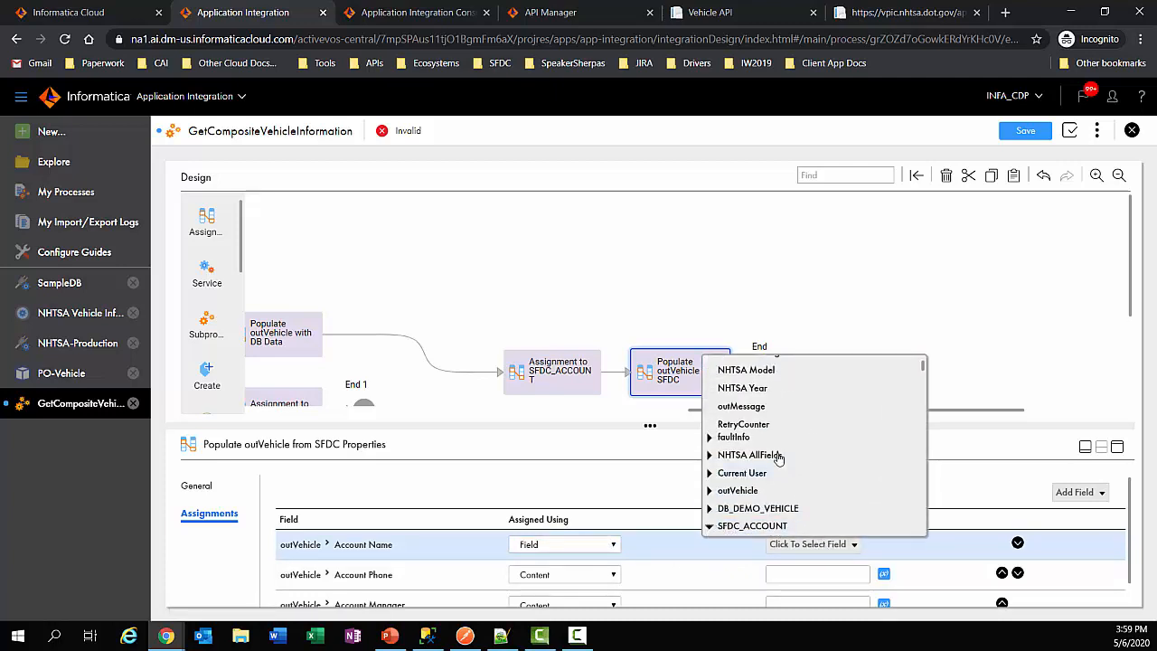
scroll(833, 424, down, 3)
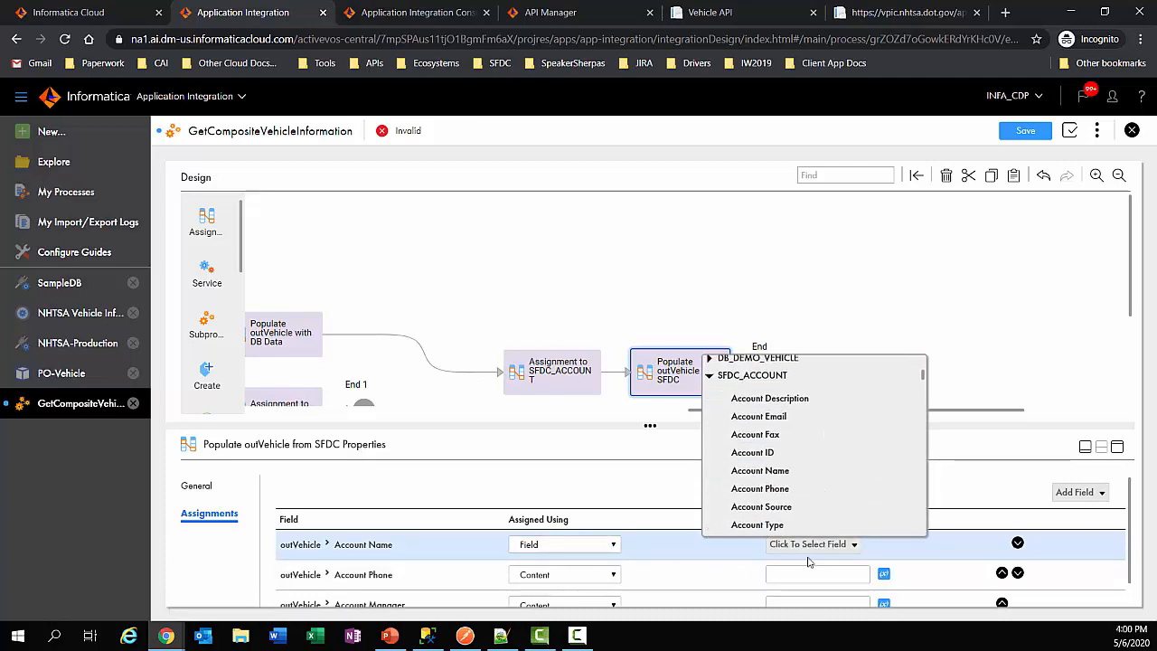
- Map Account Name and Account Phone from SFDC_ACCOUNT Account Name and Account Phone
click(767, 471)
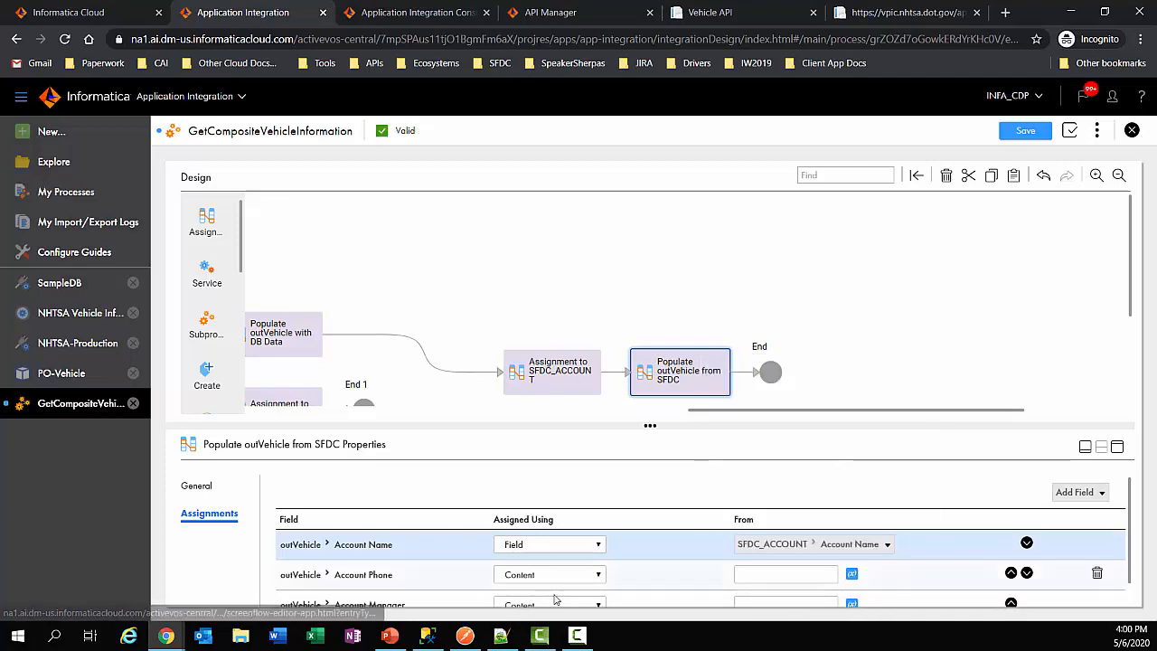
click(553, 575)
click(547, 543)
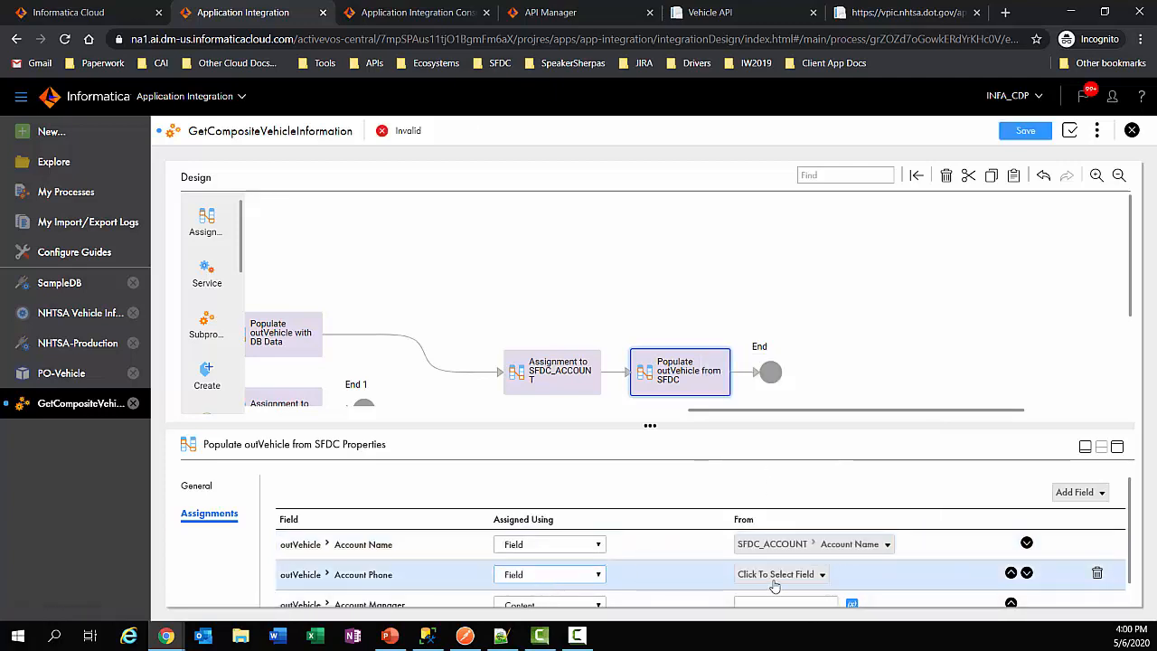
click(775, 575)
scroll(696, 543, down, 3)
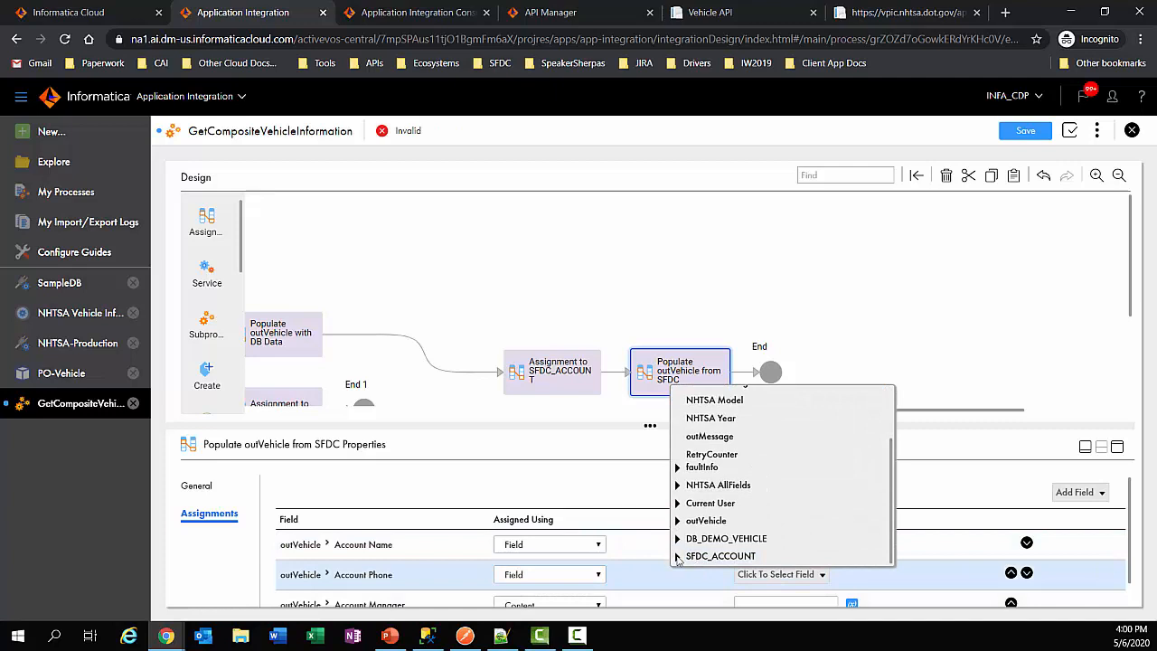
click(678, 556)
scroll(777, 488, down, 4)
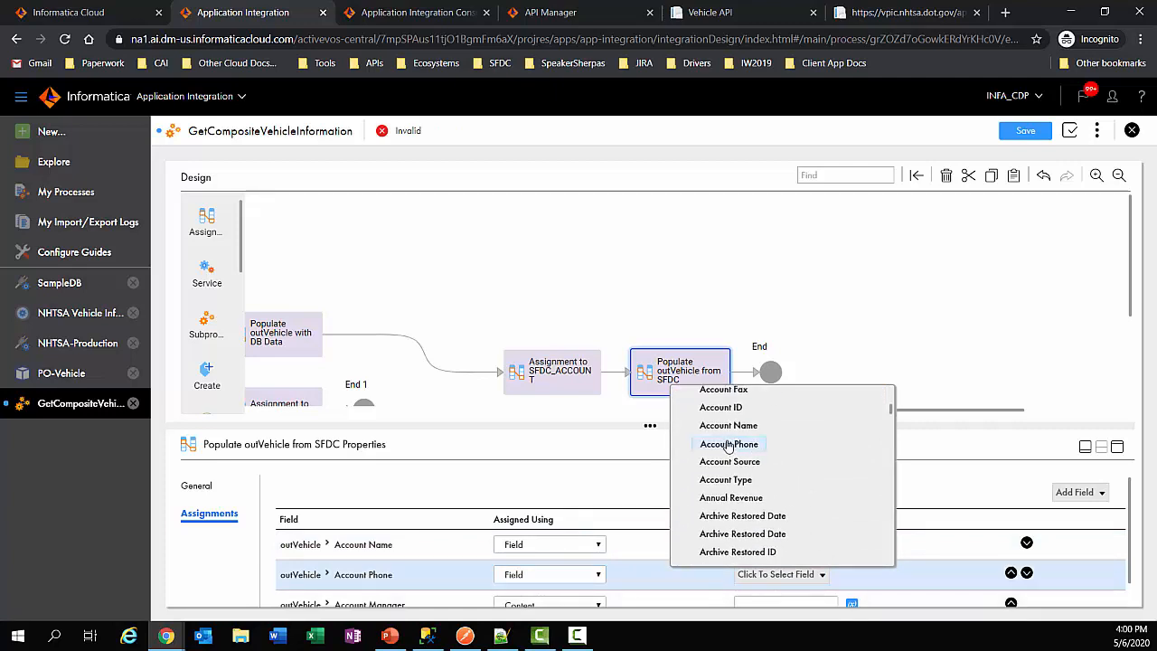
click(729, 444)
- Set Account Manager's Assigned Using to Field
scroll(696, 511, down, 1)
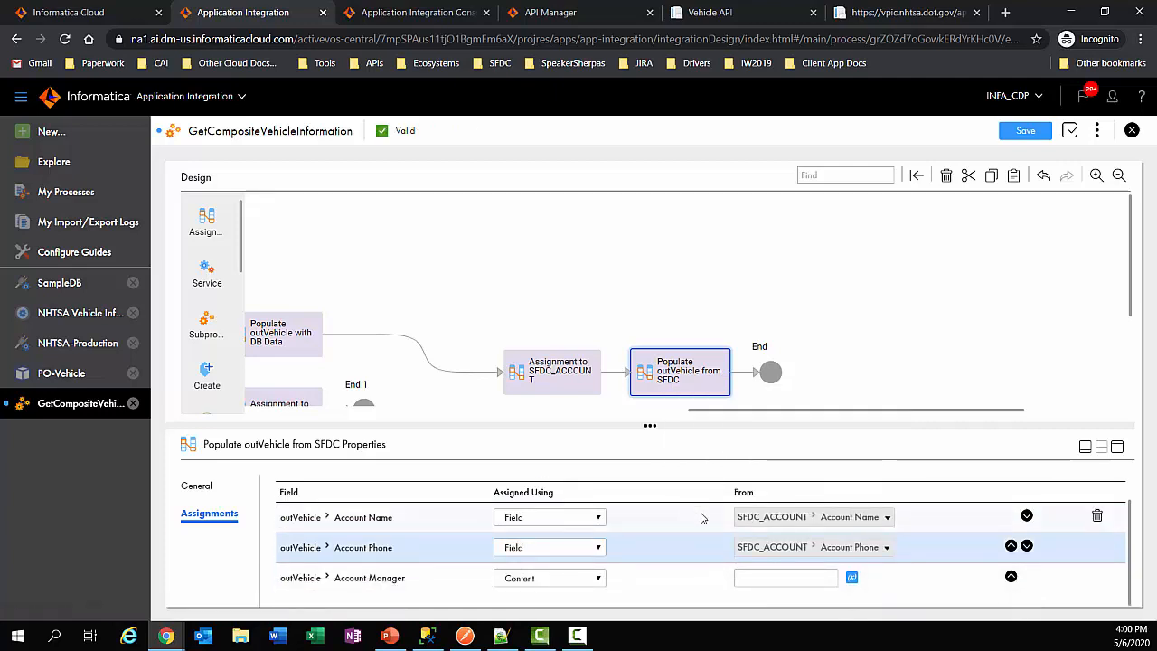
click(578, 578)
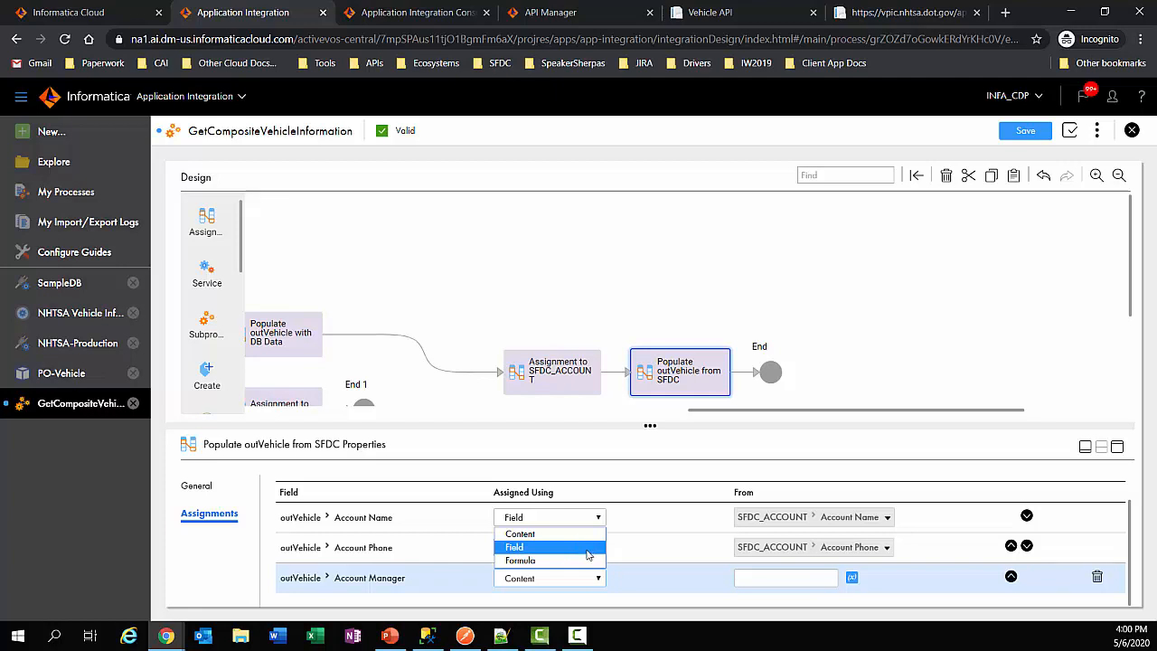
click(588, 554)
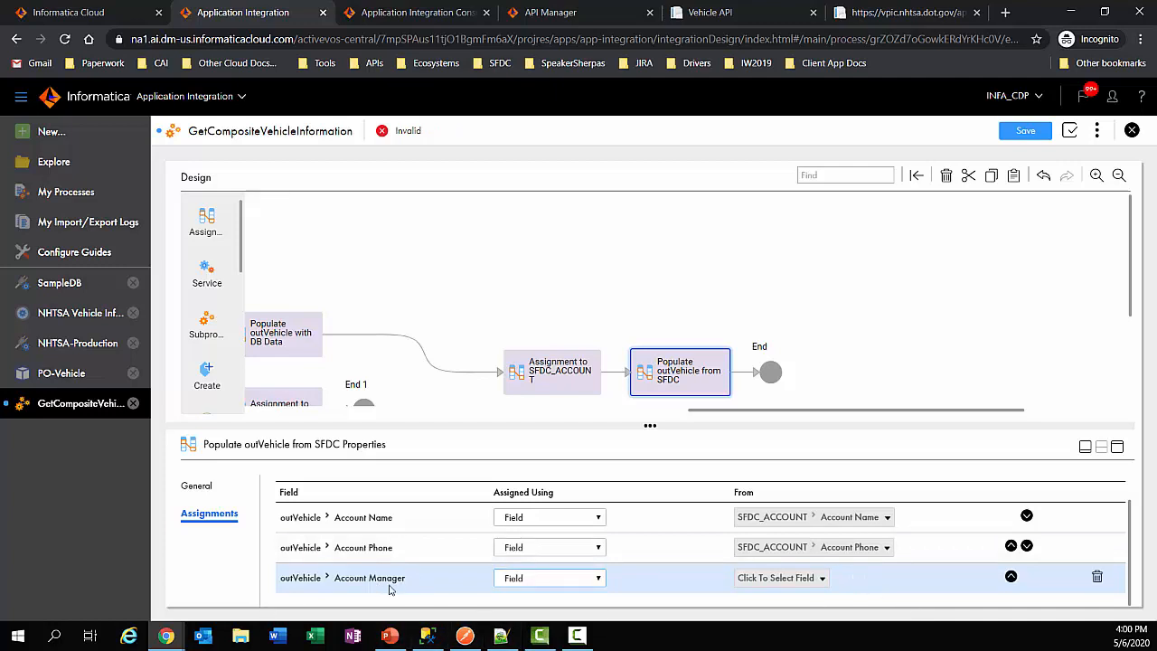
- Map Account Manager to SFDC_ACCOUNT Owner ID > Manager ID > Full Name and save
click(788, 579)
drag(892, 422, 893, 533)
click(677, 562)
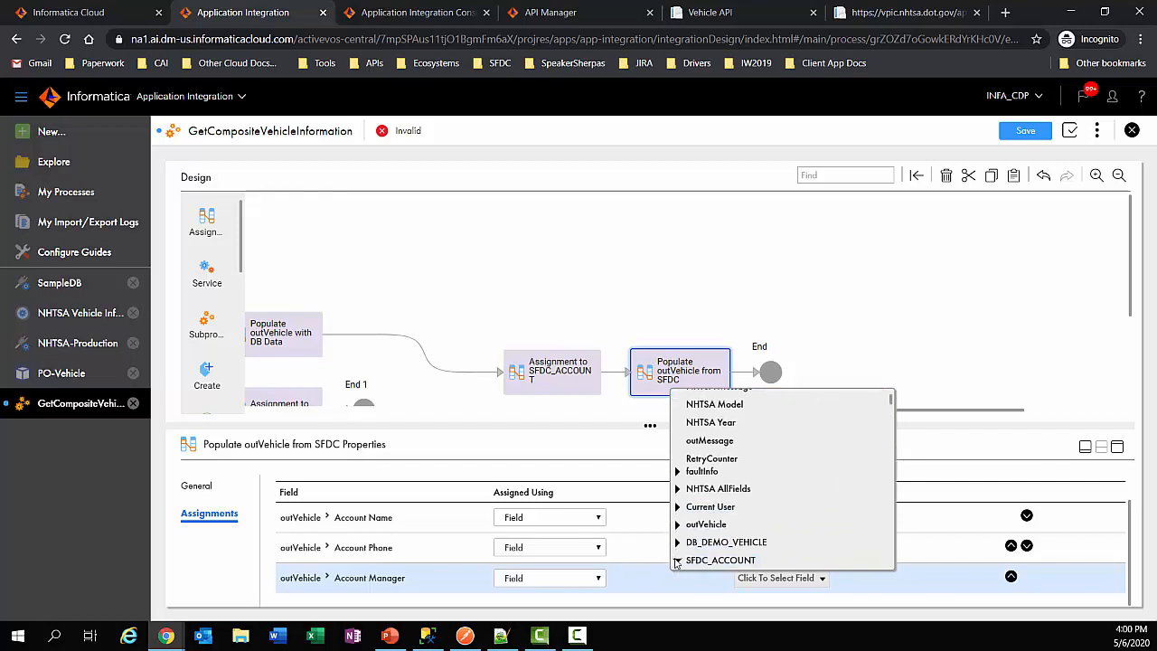
drag(891, 409, 895, 578)
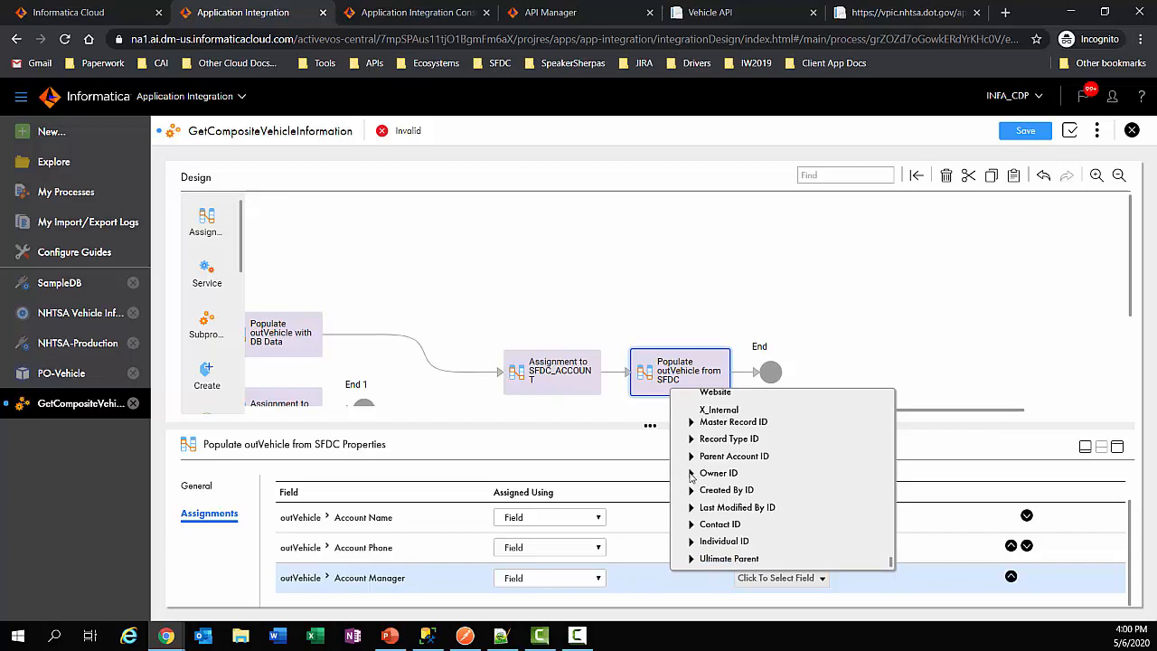
click(691, 473)
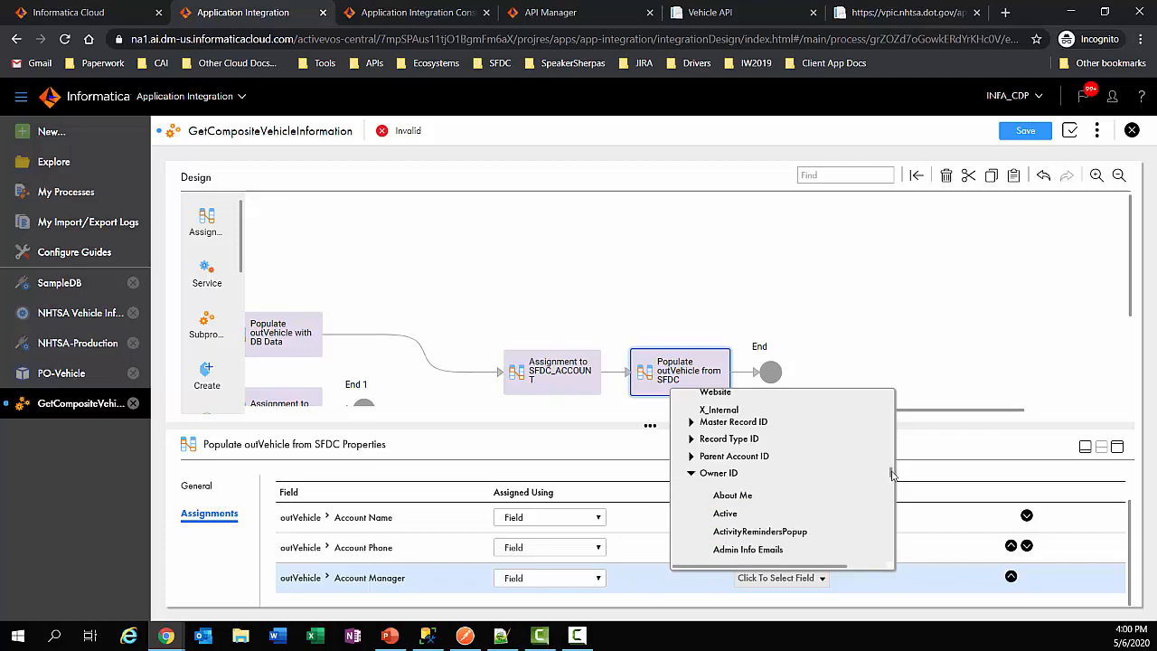
drag(891, 474, 876, 551)
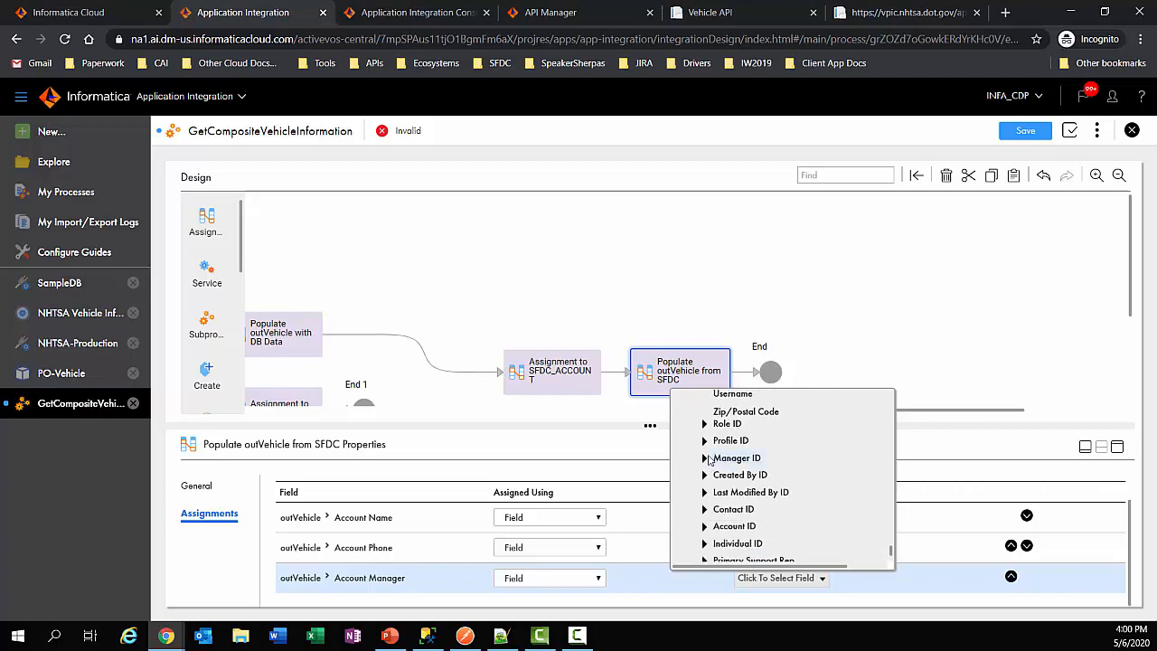
click(705, 458)
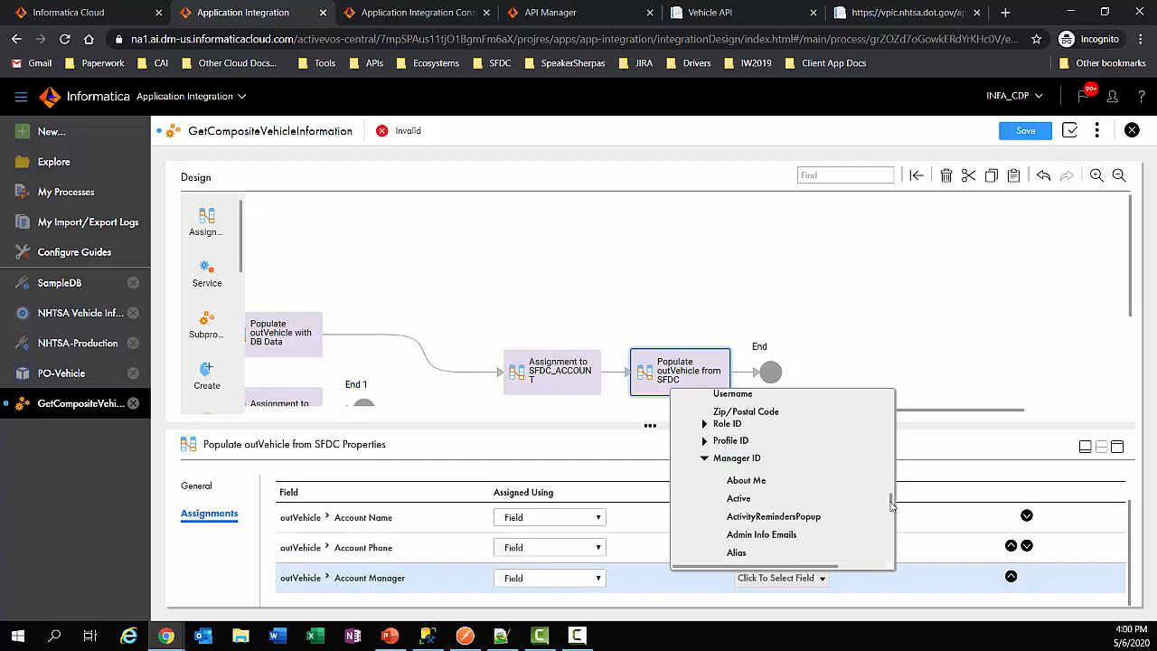
drag(891, 502, 892, 521)
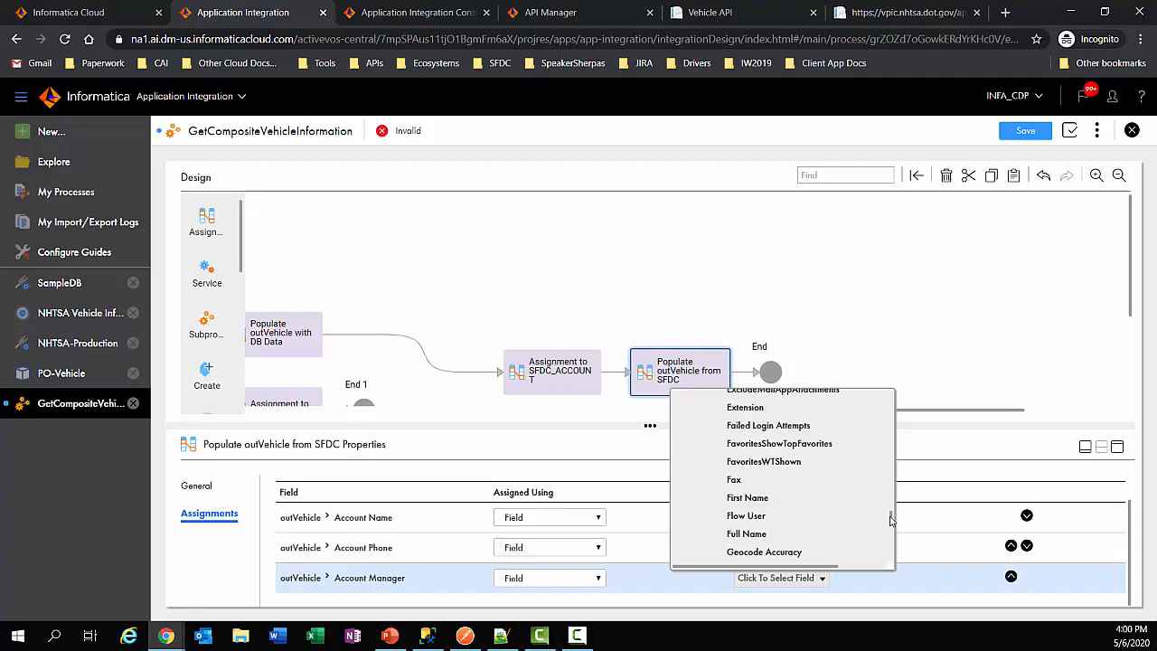
click(747, 534)
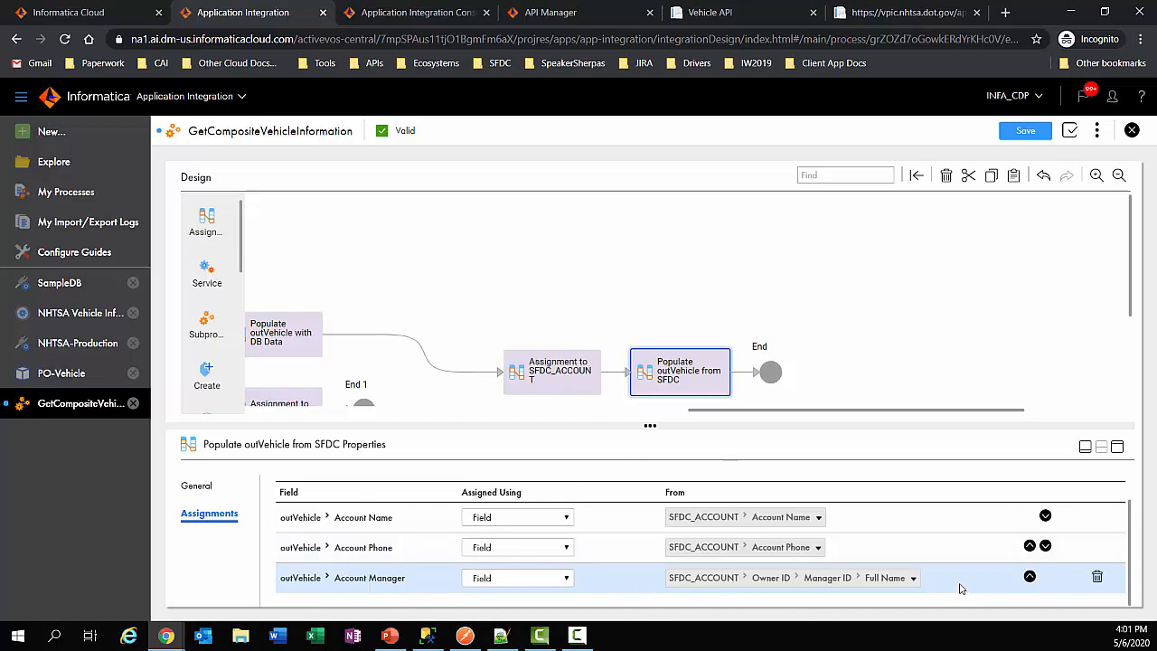
click(1022, 132)
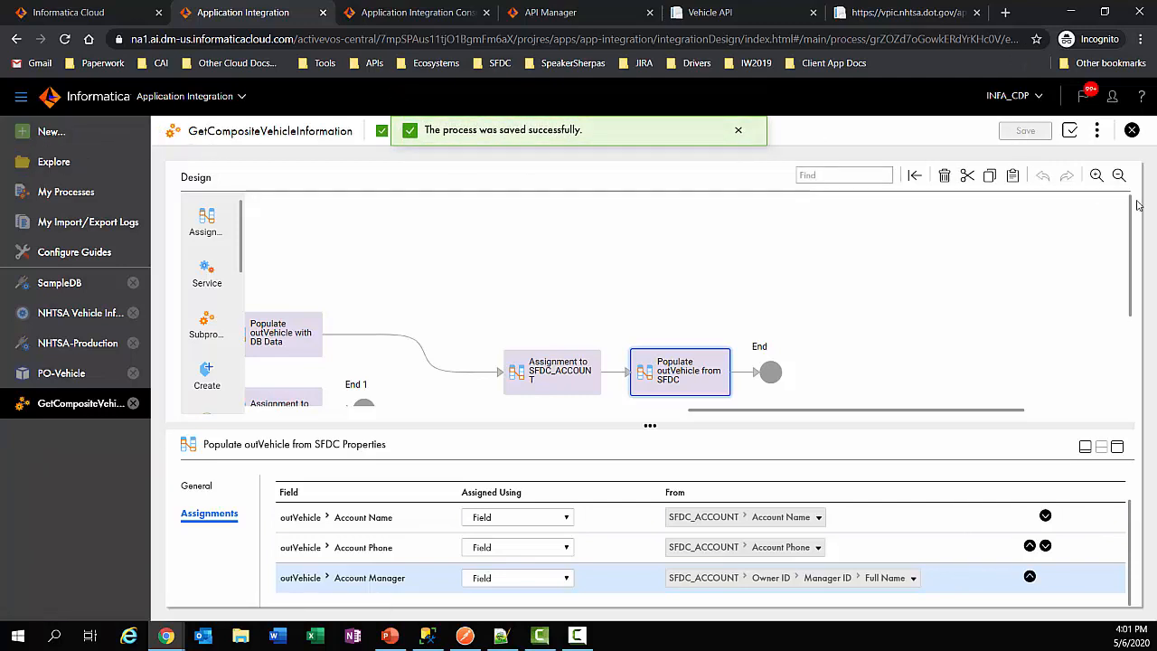
- Publish the GetCompositeVehicleInformation process from the actions menu
click(1097, 132)
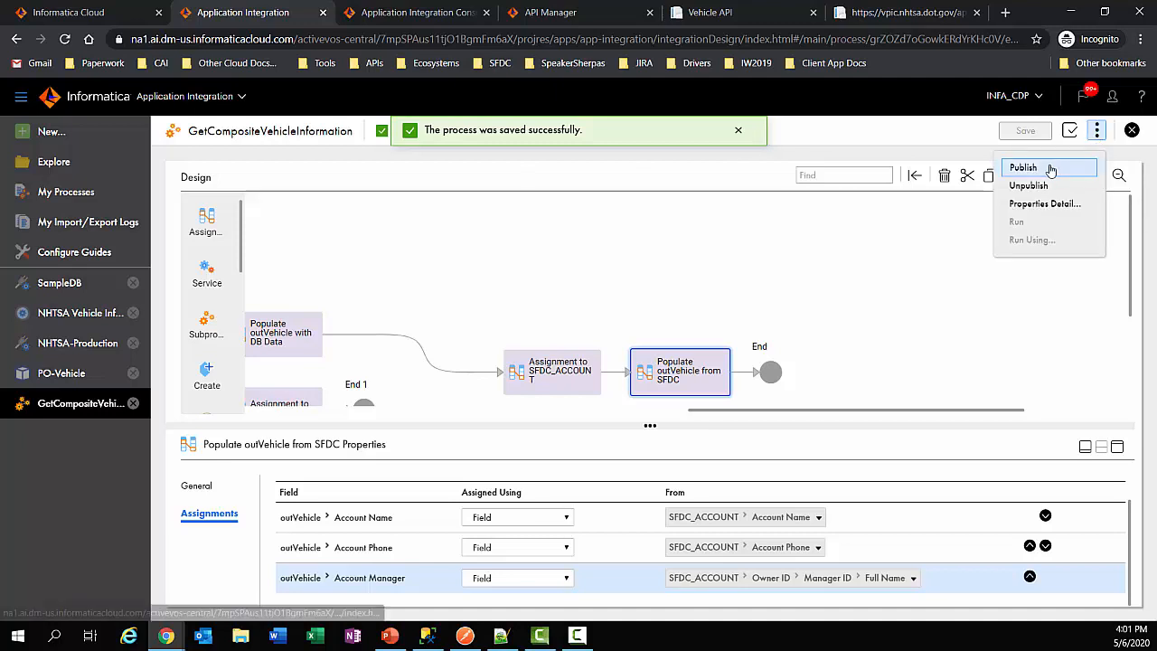
click(1051, 166)
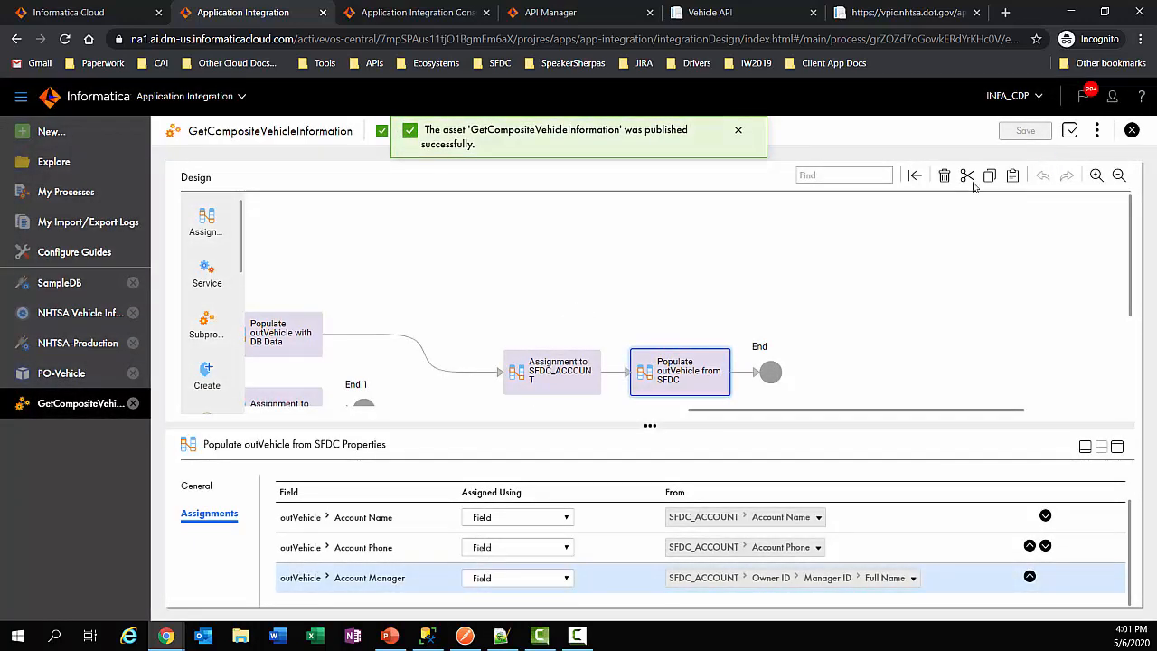
- Maximize Postman and send the GetCompositeVehicleInformation request again
click(465, 638)
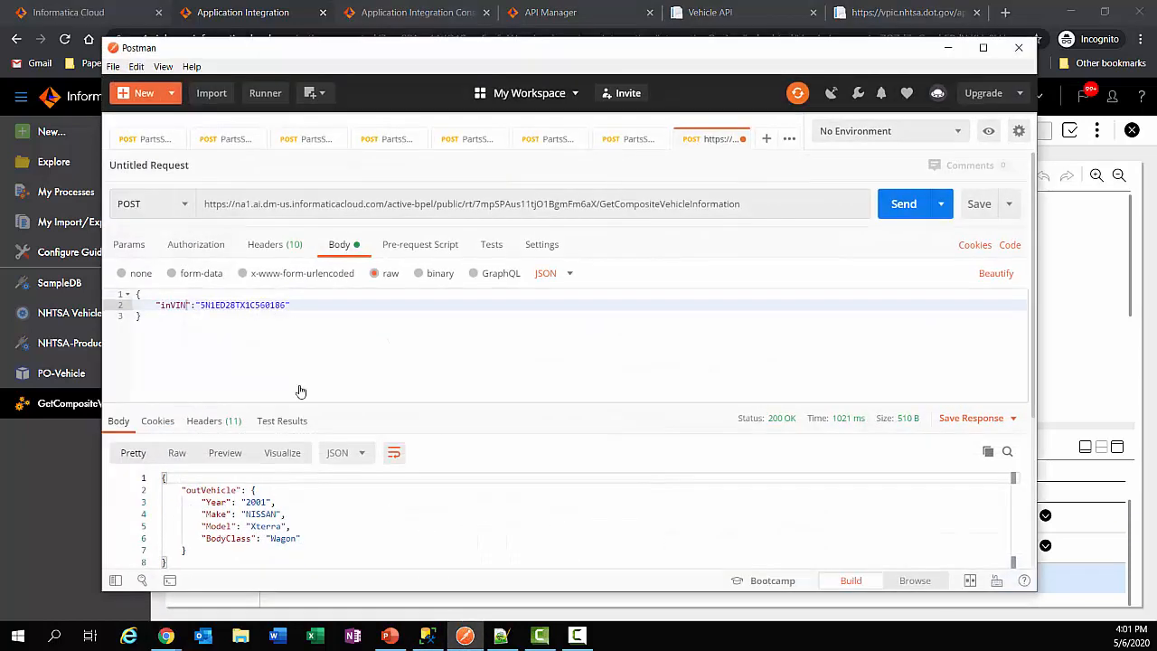
click(983, 47)
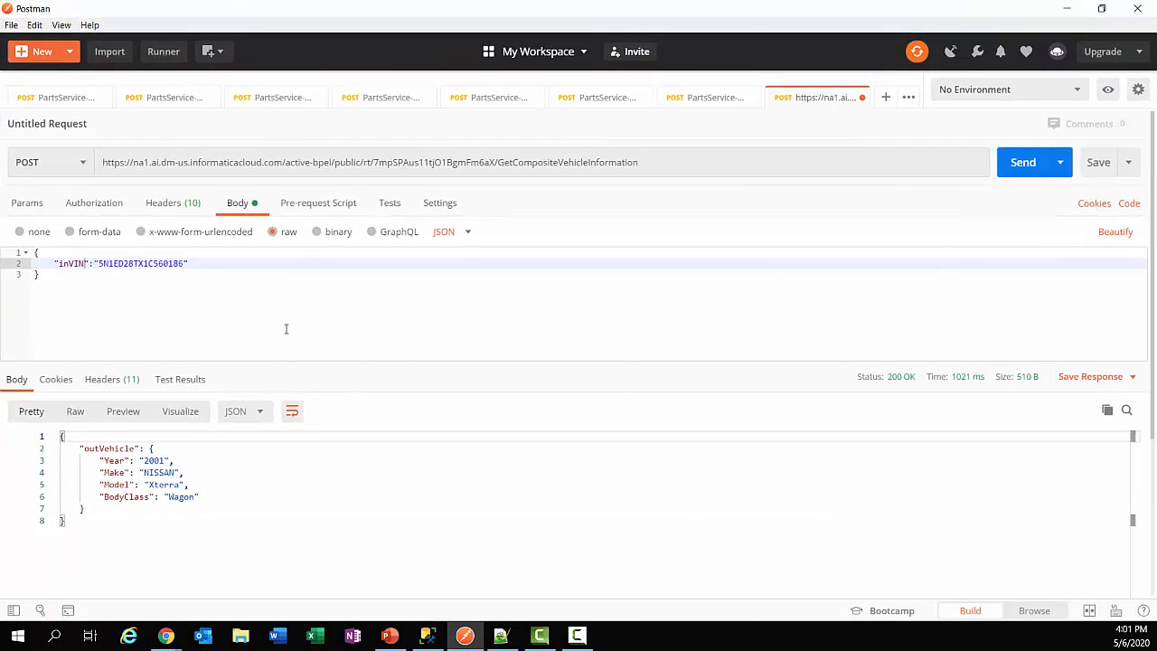
click(1022, 162)
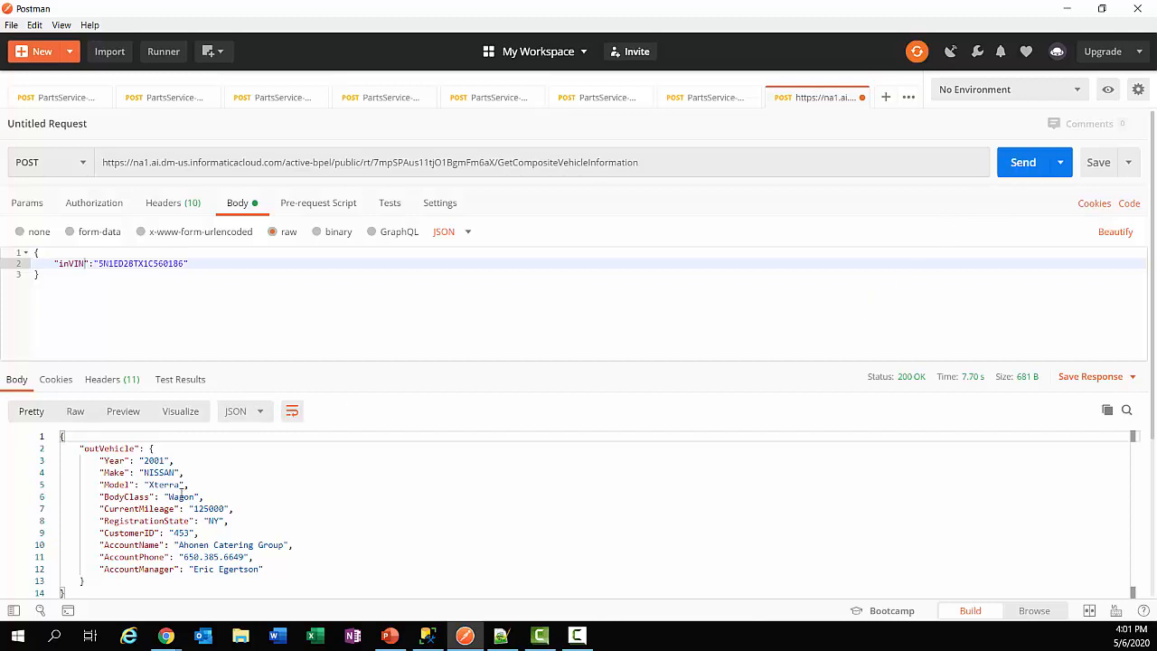
- Highlight the response's vehicle details, mileage, registration state, customer ID and account fields
drag(93, 458, 300, 497)
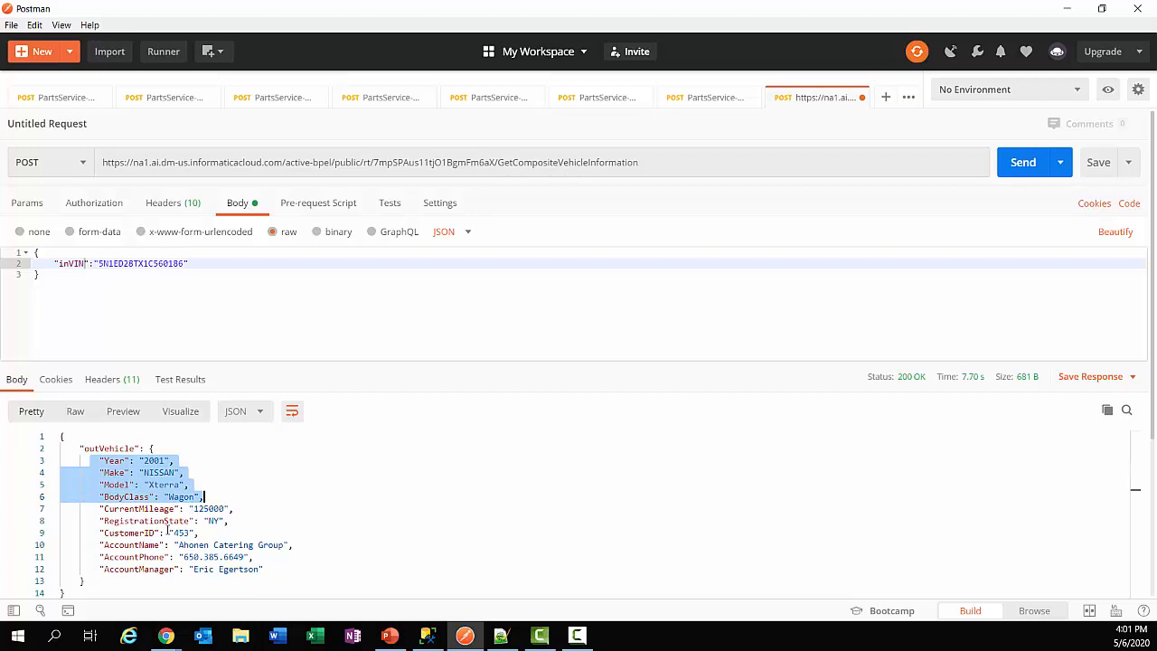
drag(80, 509, 288, 530)
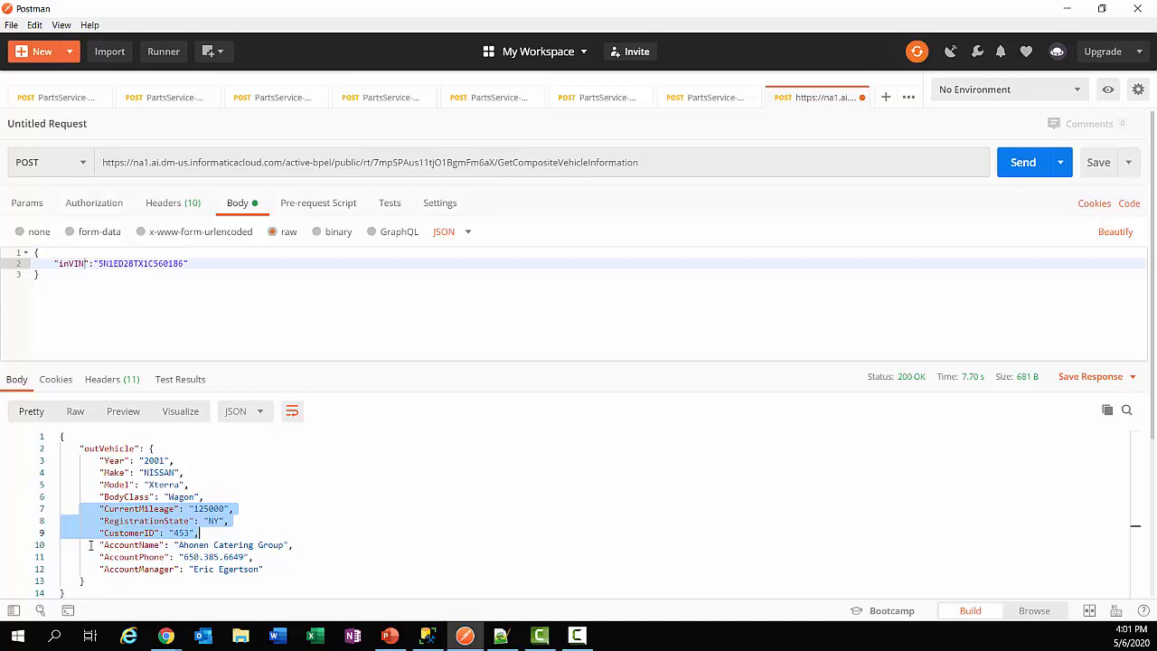
drag(90, 545, 334, 569)
click(326, 569)
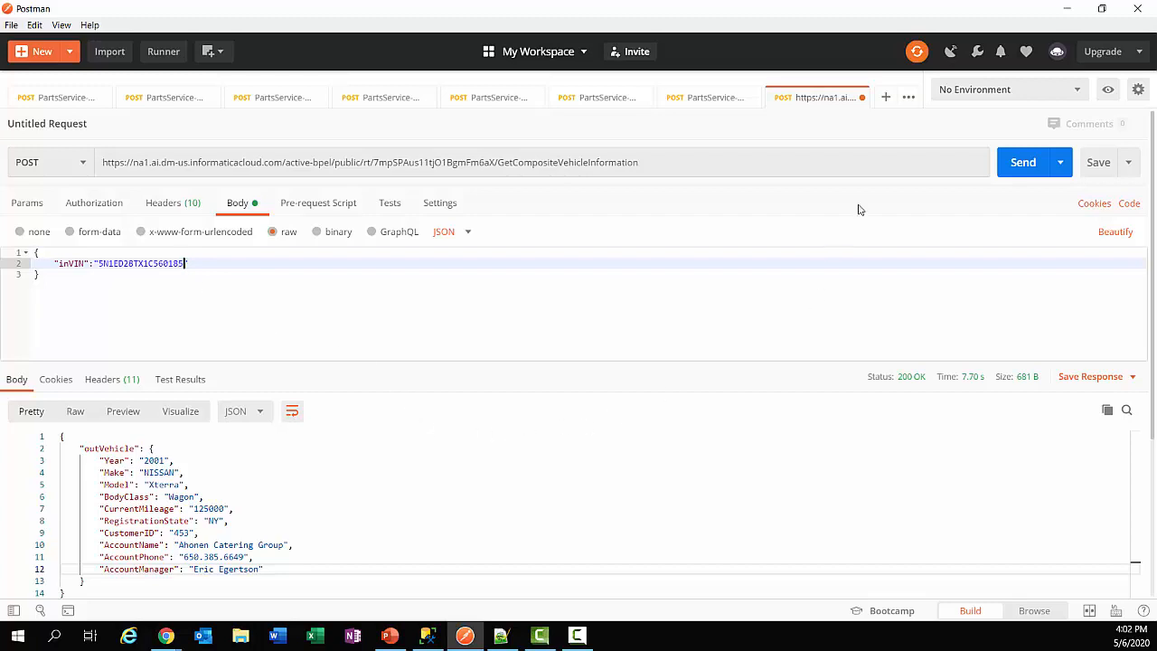
- Send the VIN ending 185 to get Not found in DB, then resend with VIN ending 186
click(1017, 171)
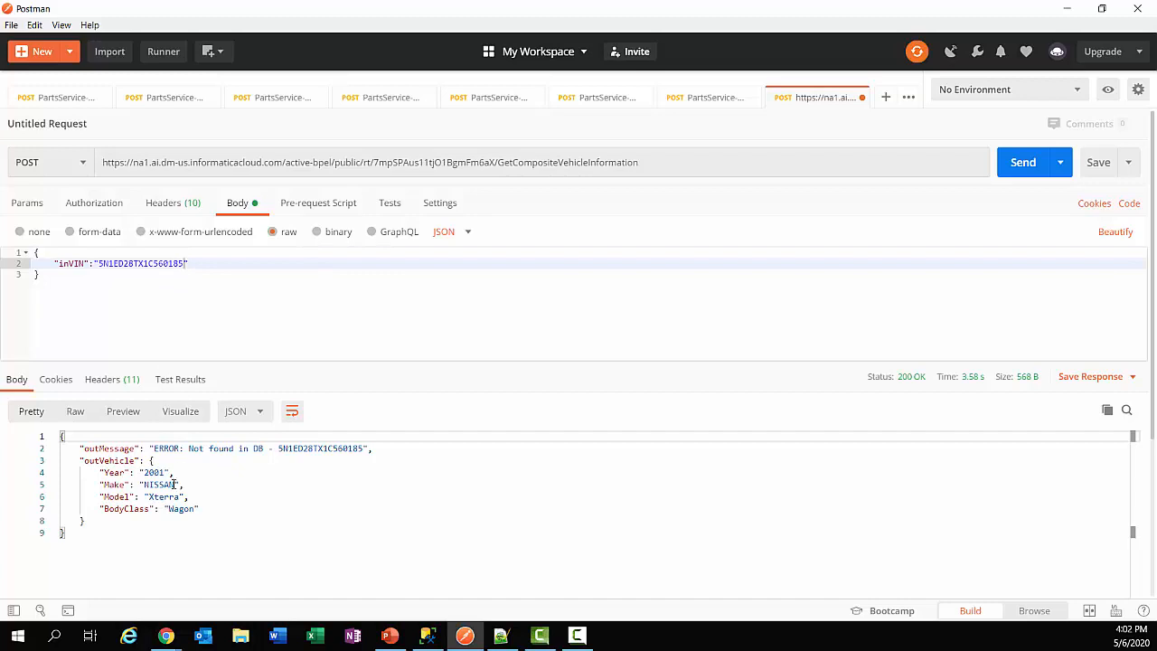
drag(80, 461, 237, 533)
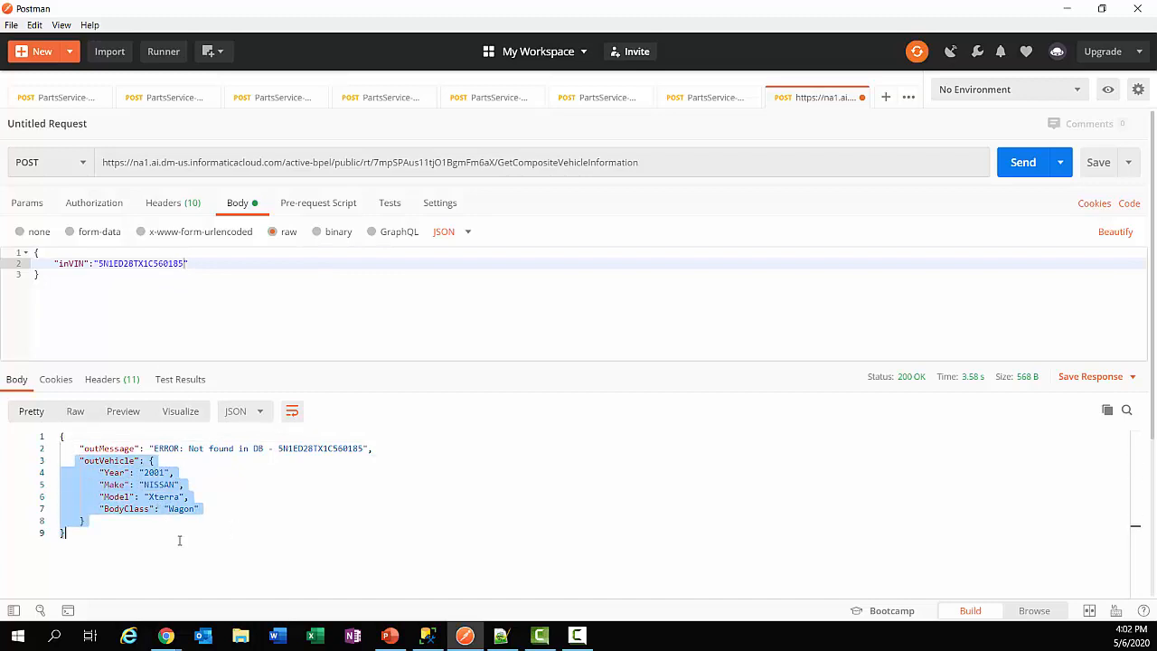
click(185, 263)
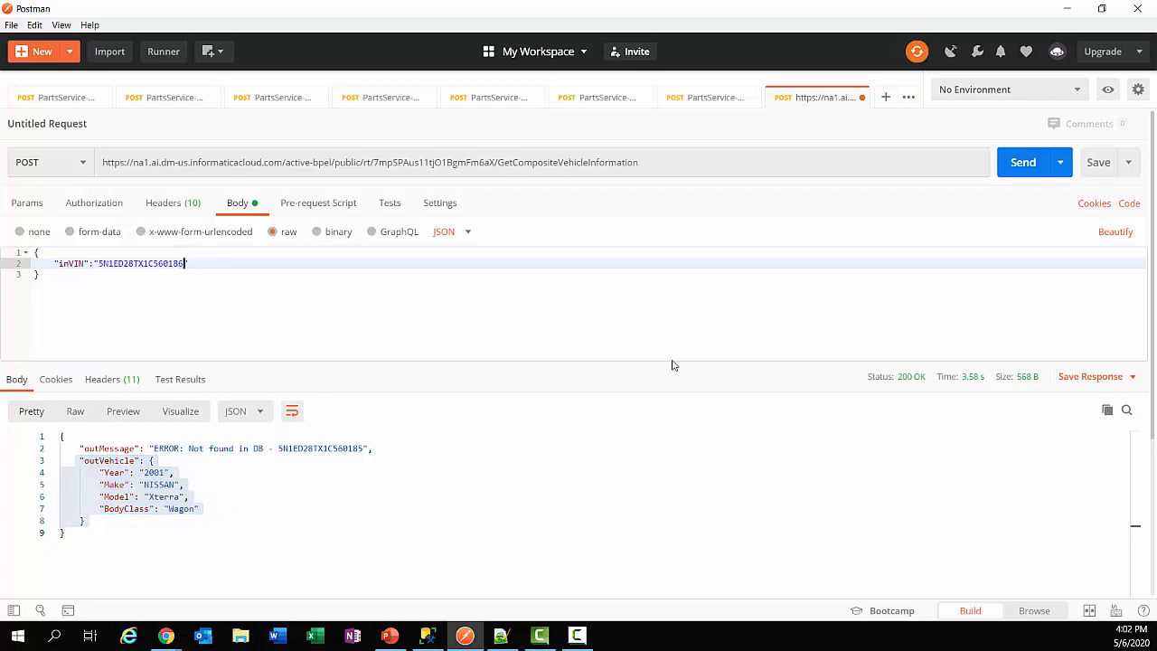
click(1021, 167)
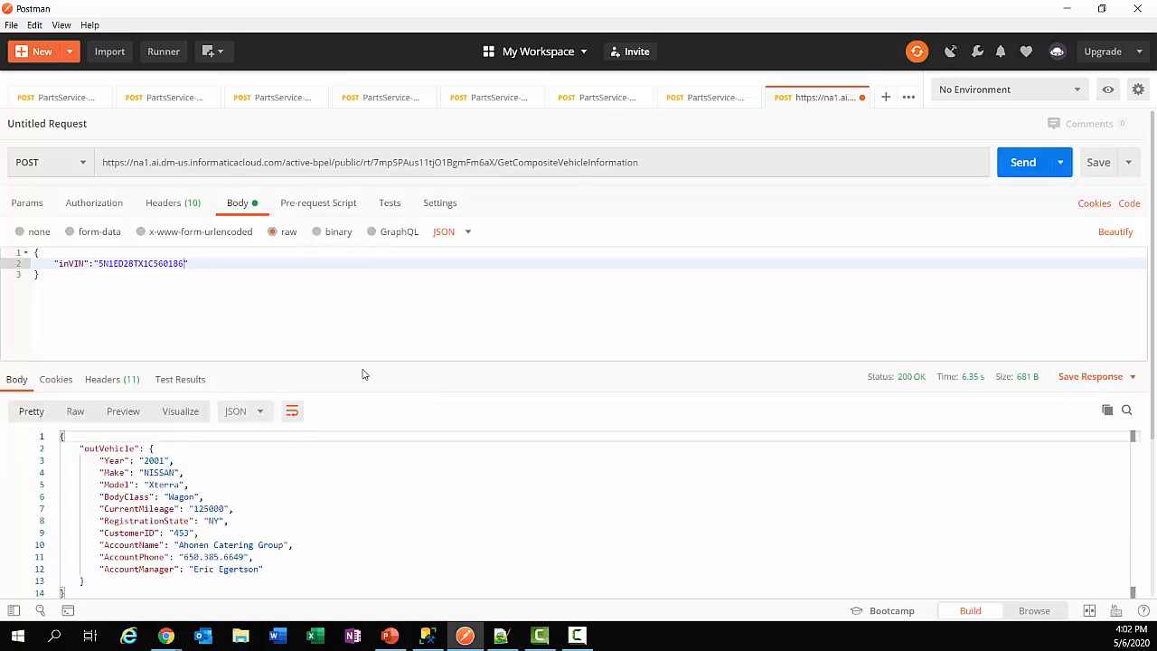
- Refresh the Processes list in the Application Integration Console
mouse_move(166, 635)
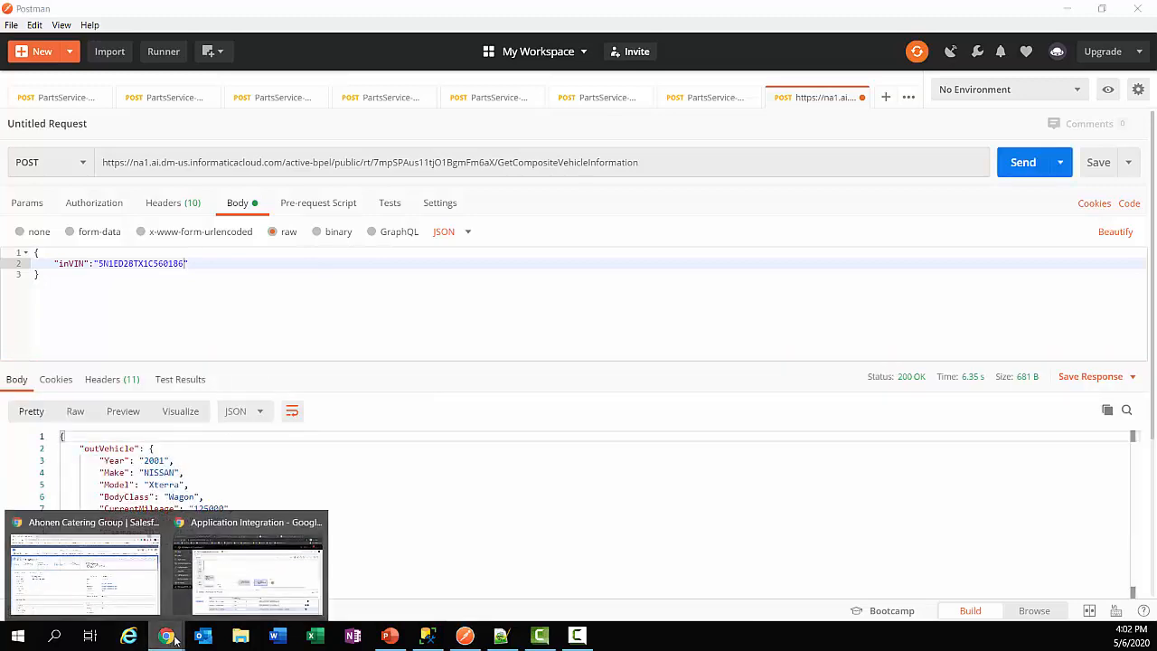
click(250, 568)
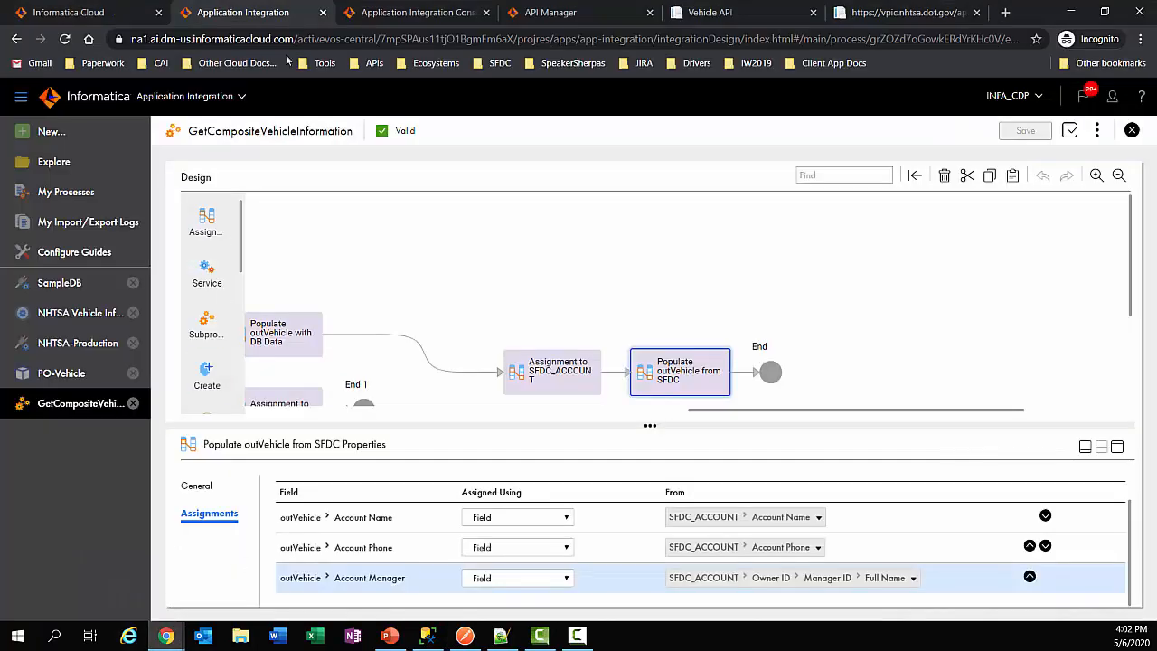
click(448, 13)
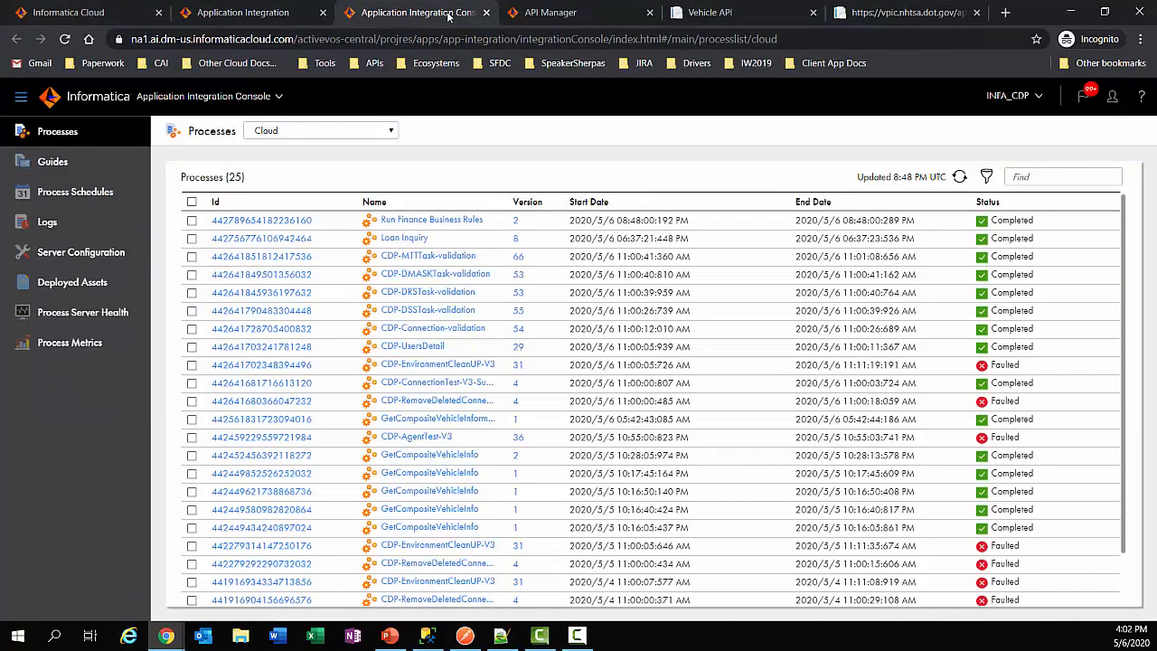
click(959, 177)
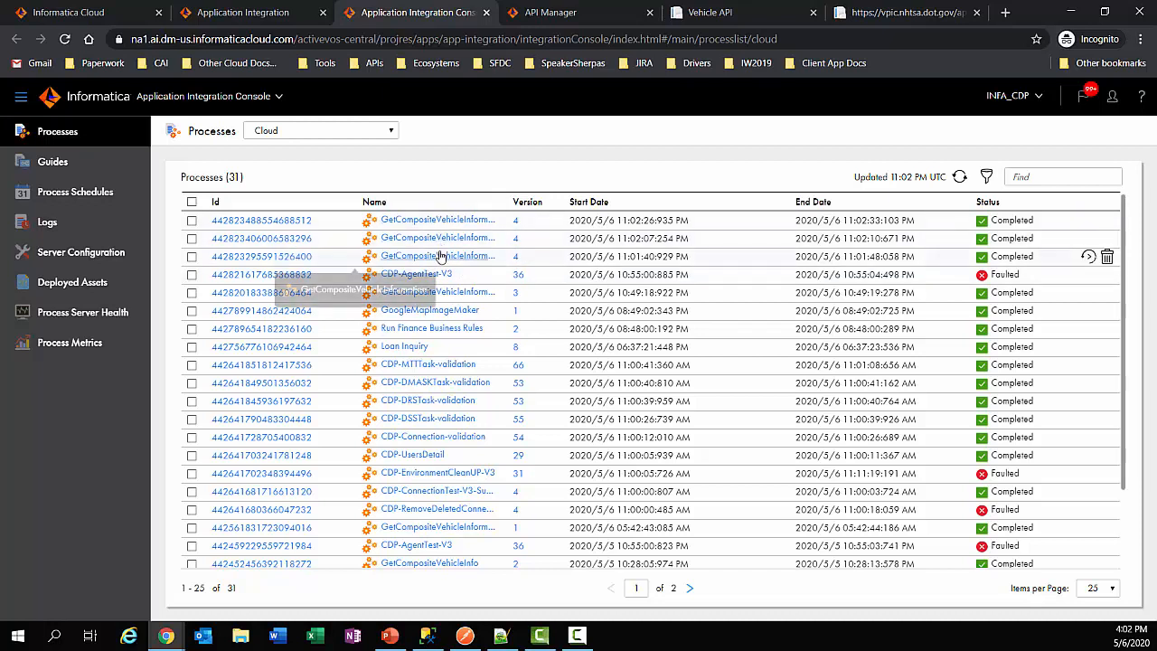
- Inspect the 11:01 run's input fields and Get Vehicle by VIN outputs, then close it
click(299, 259)
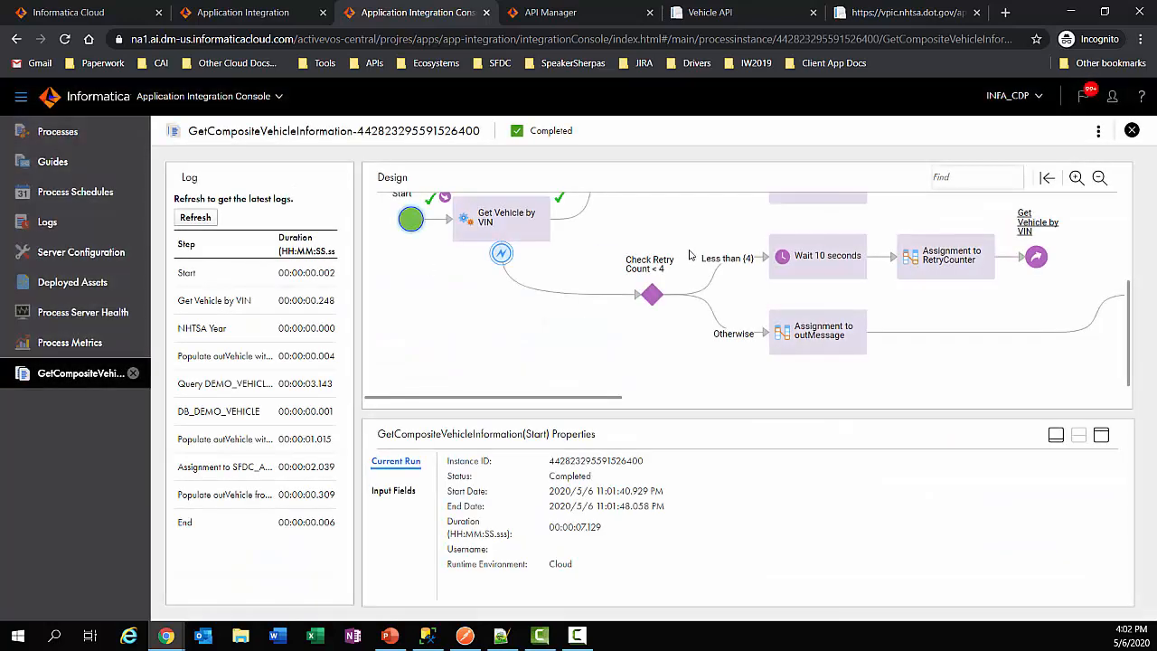
scroll(686, 269, up, 1)
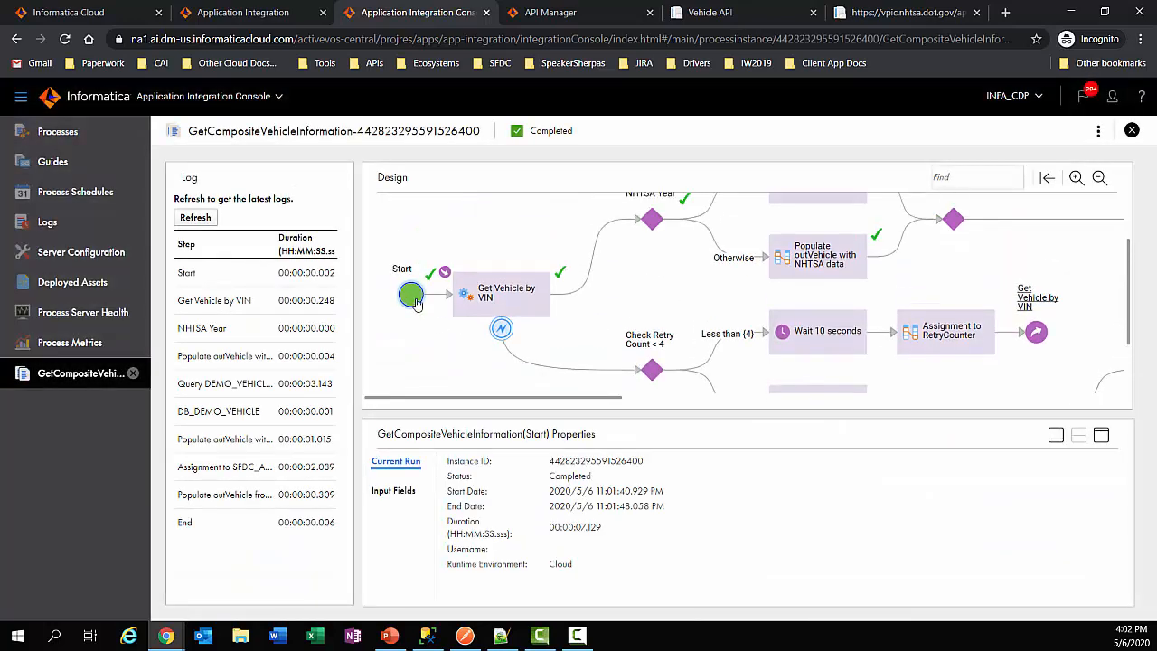
scroll(413, 298, down, 1)
scroll(413, 298, up, 1)
click(395, 491)
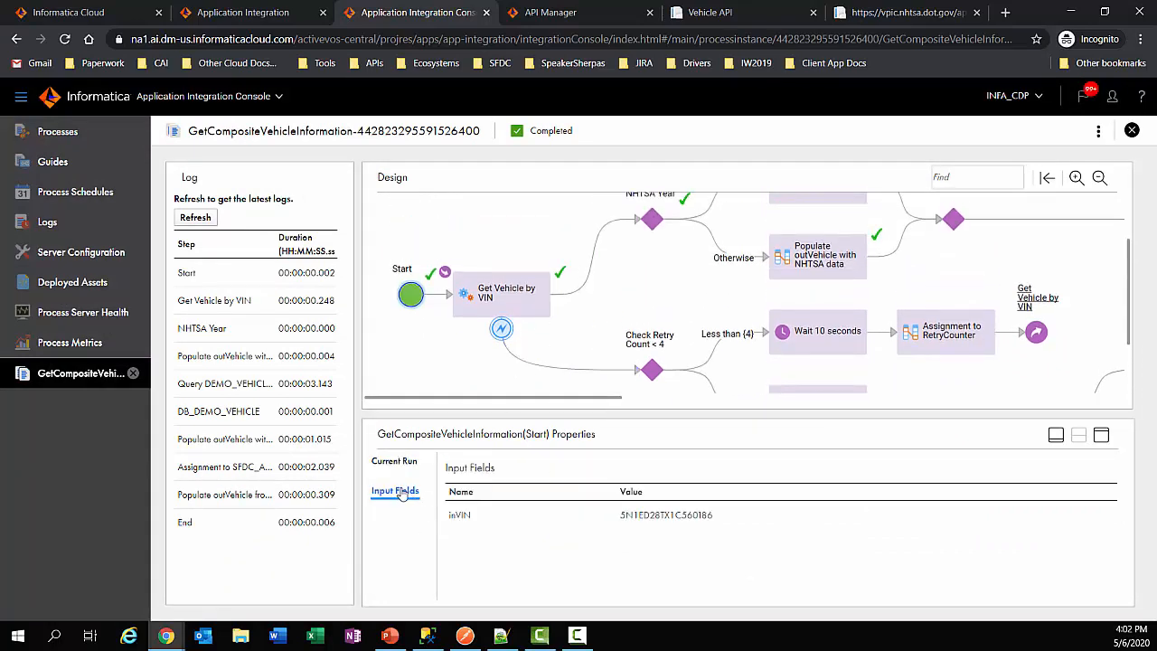
click(508, 295)
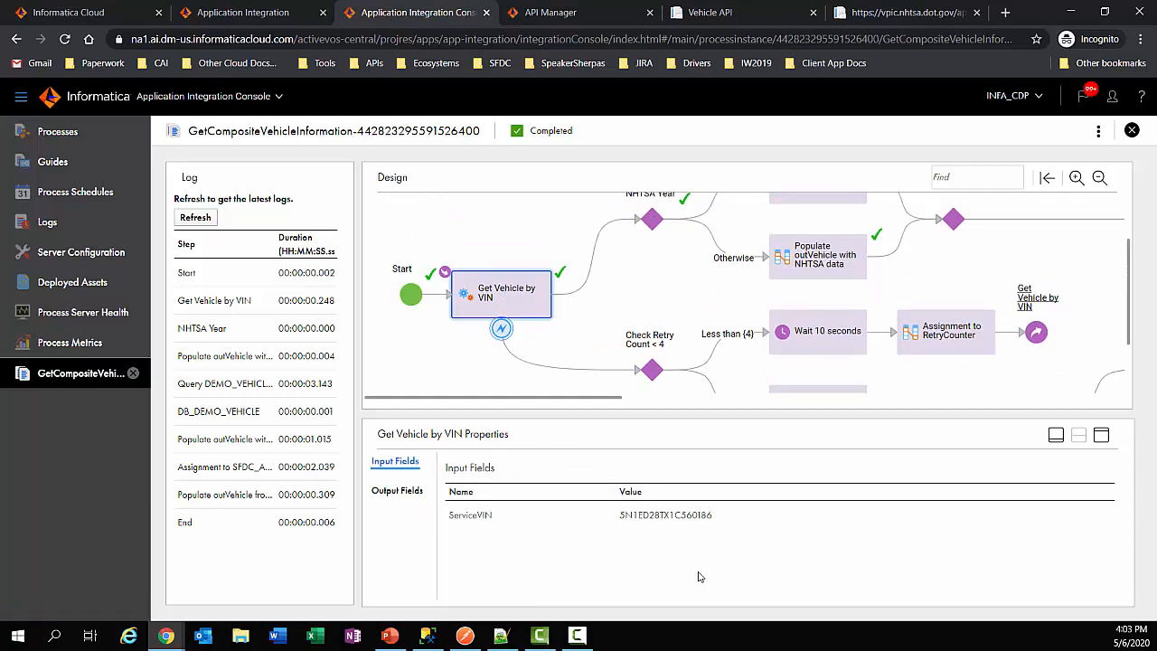
click(397, 490)
scroll(677, 552, down, 5)
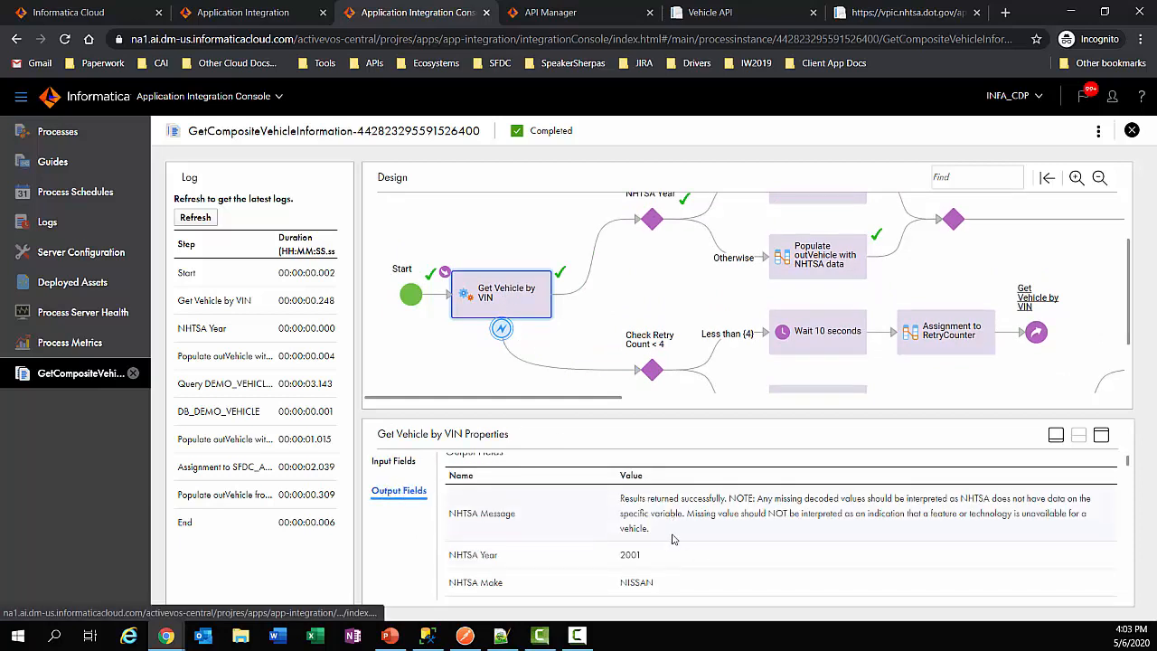
scroll(675, 536, down, 3)
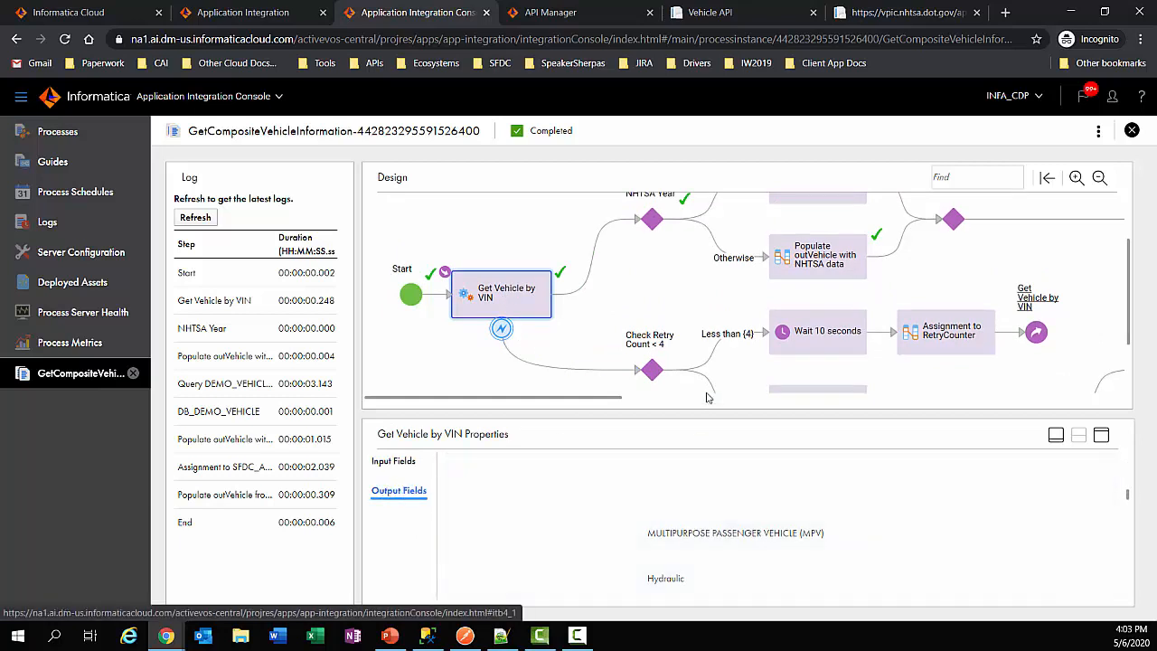
scroll(694, 321, up, 1)
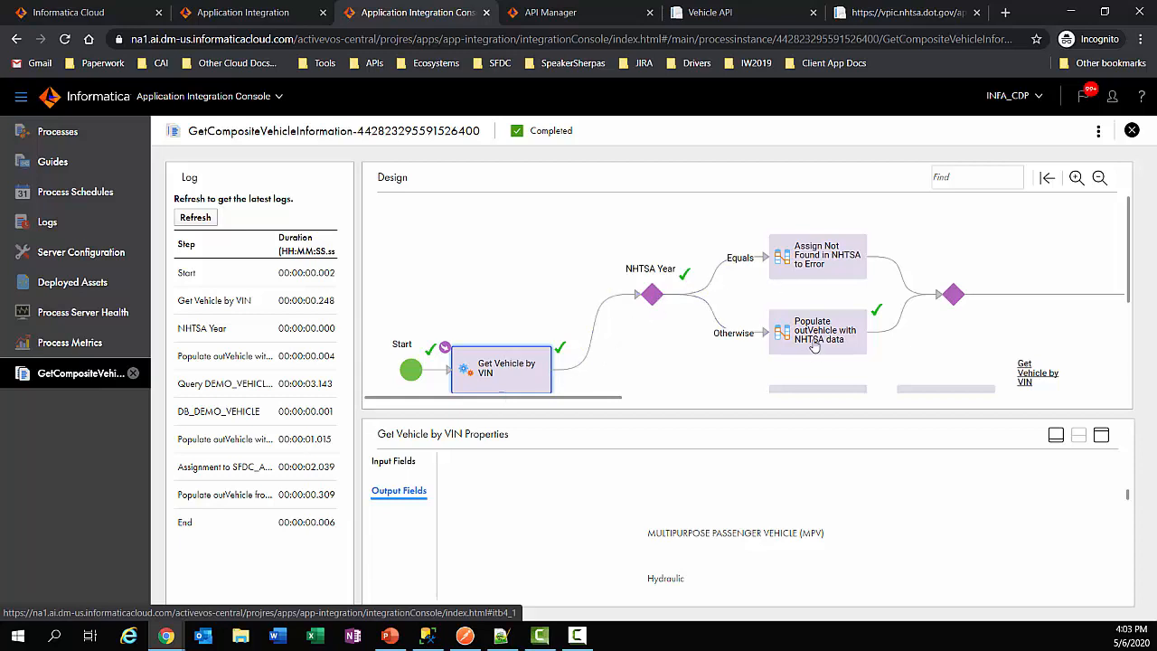
drag(609, 398, 788, 414)
scroll(723, 272, down, 1)
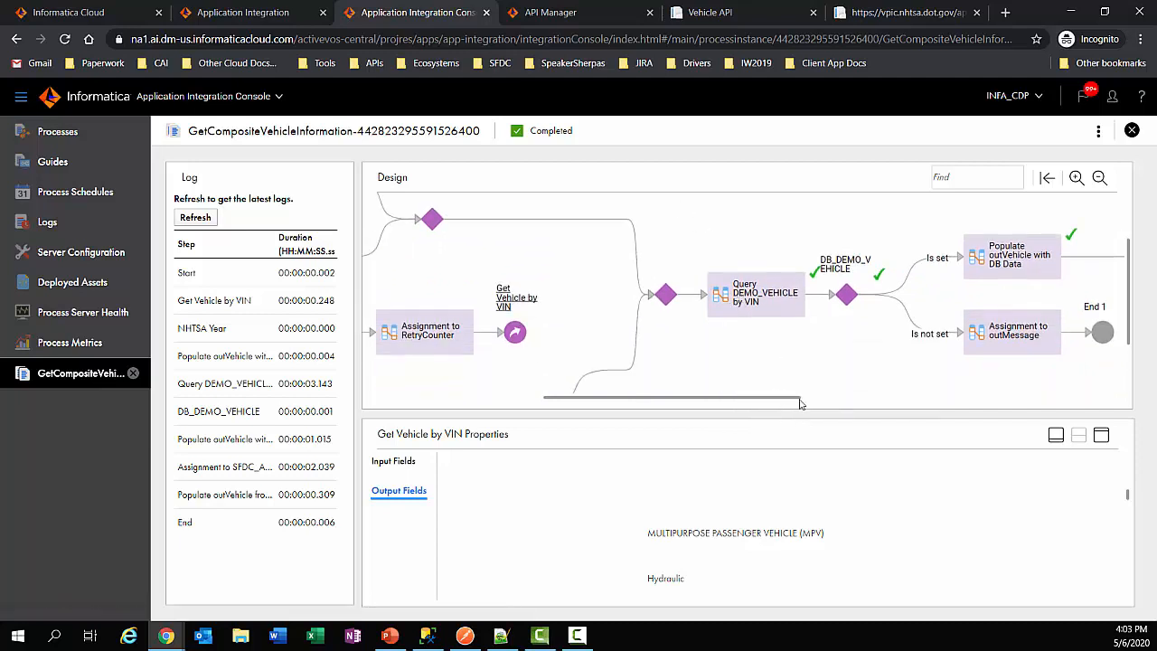
drag(775, 398, 935, 414)
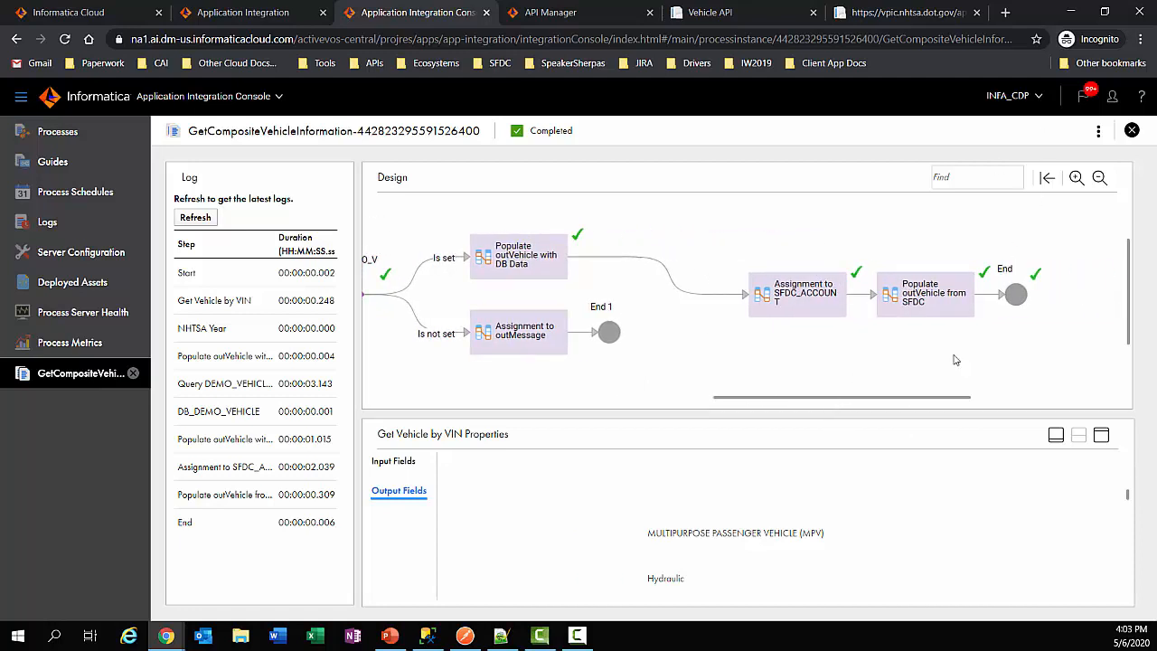
click(1131, 132)
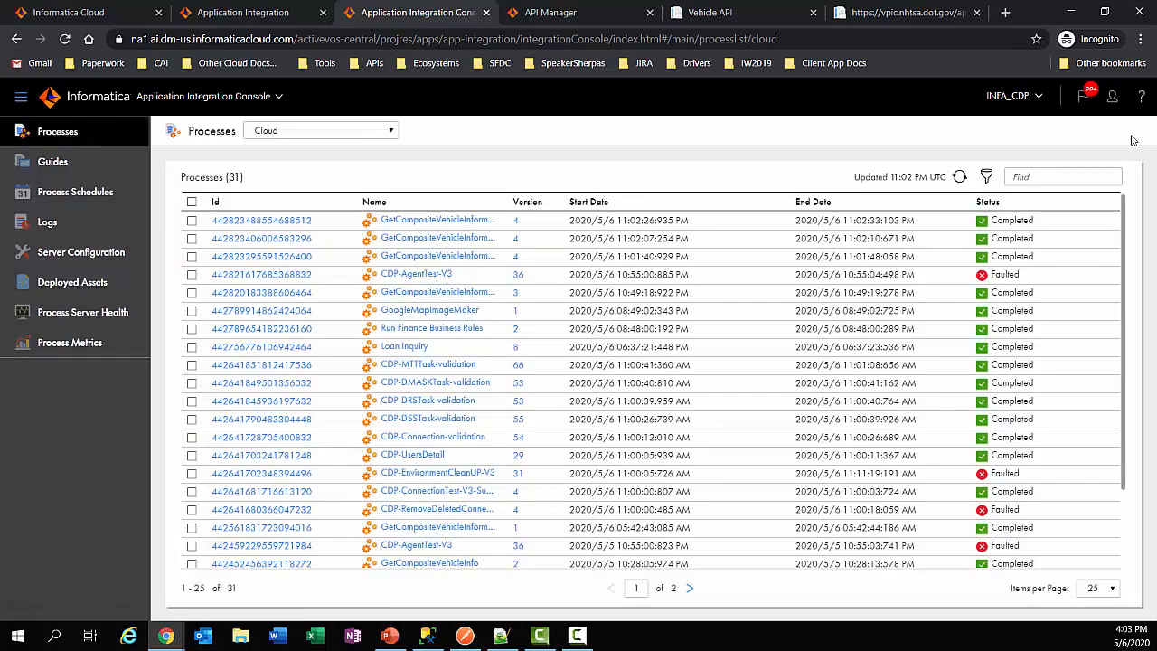
click(281, 240)
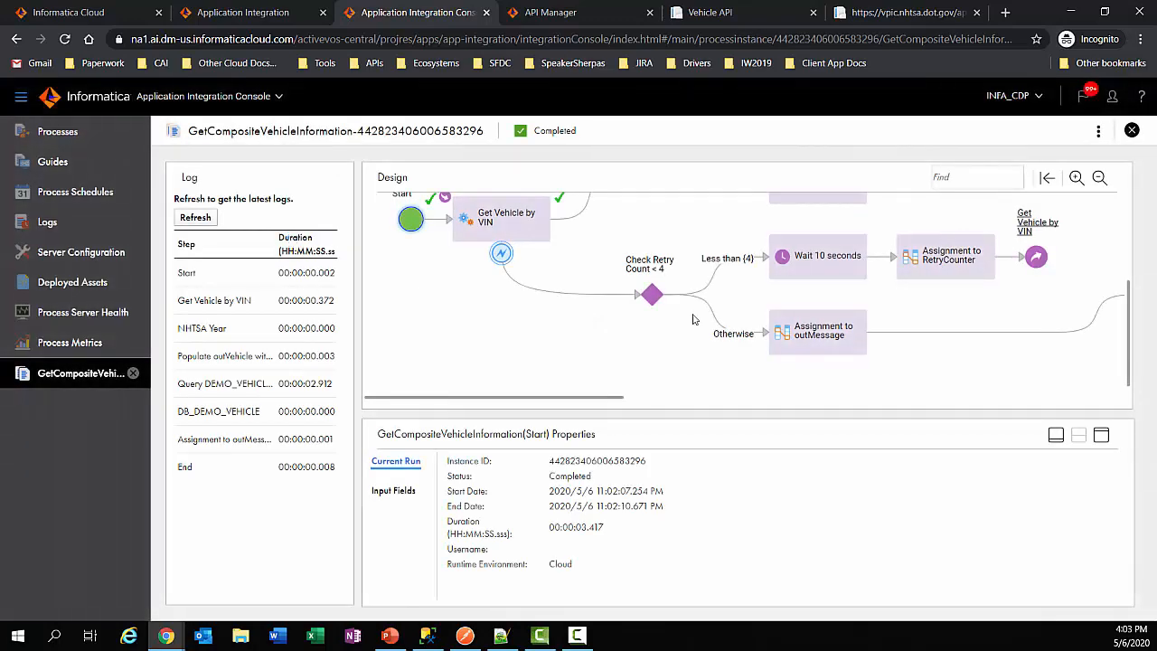
click(1098, 132)
scroll(712, 243, up, 3)
click(534, 360)
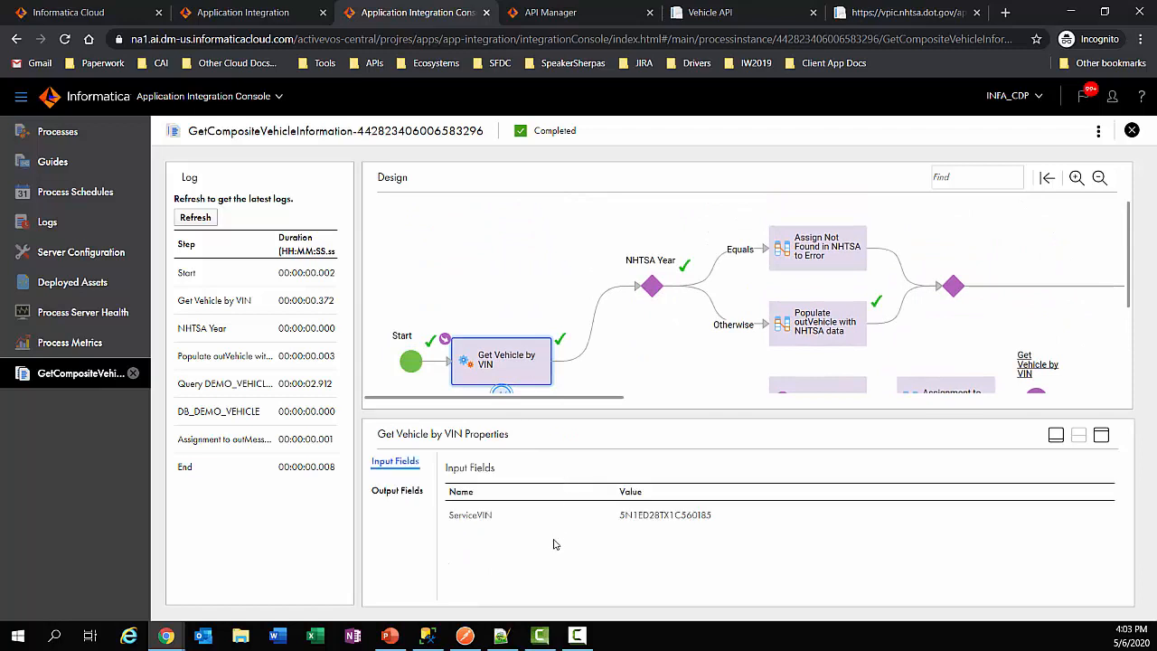
drag(594, 400, 817, 402)
scroll(786, 291, down, 1)
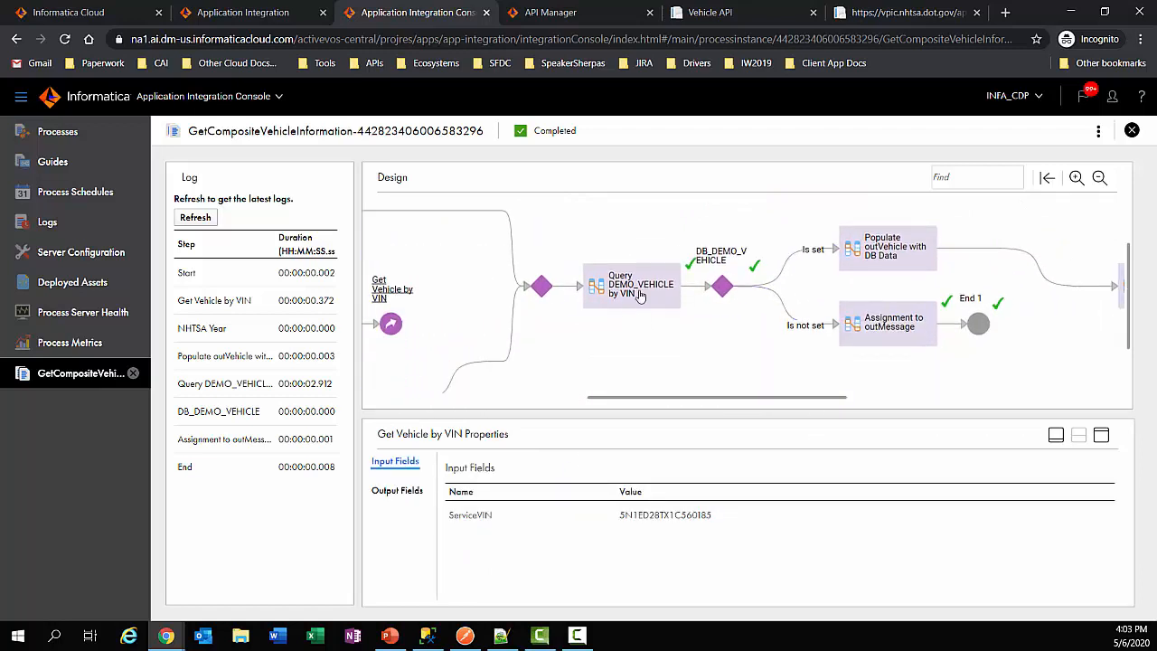
click(650, 280)
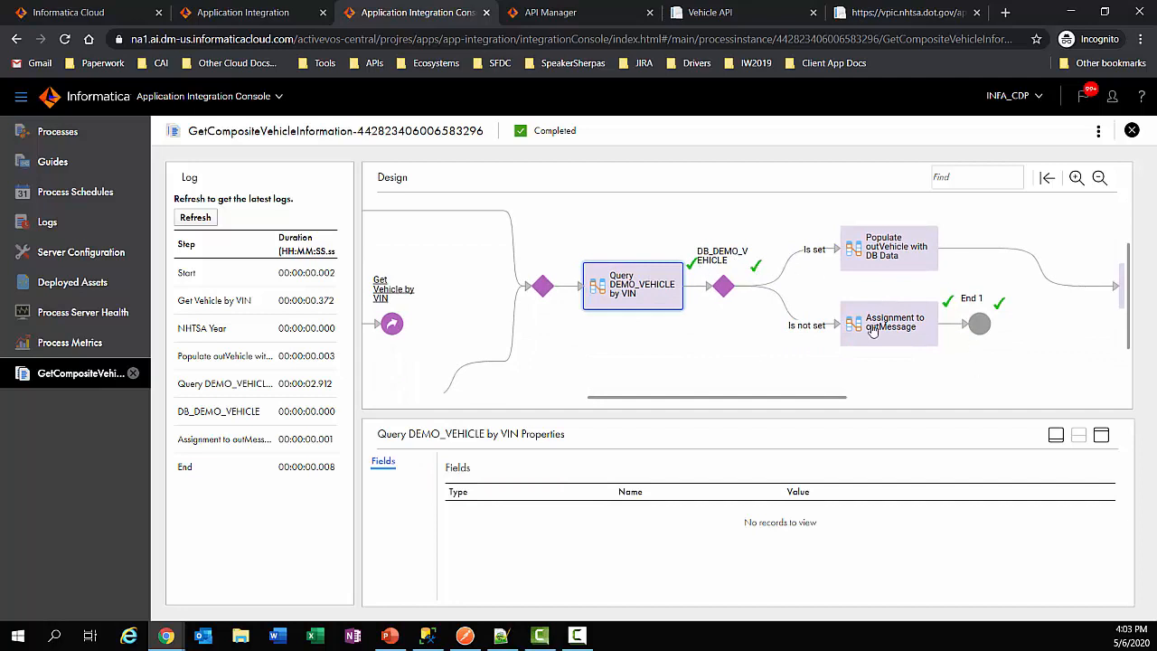
click(1132, 131)
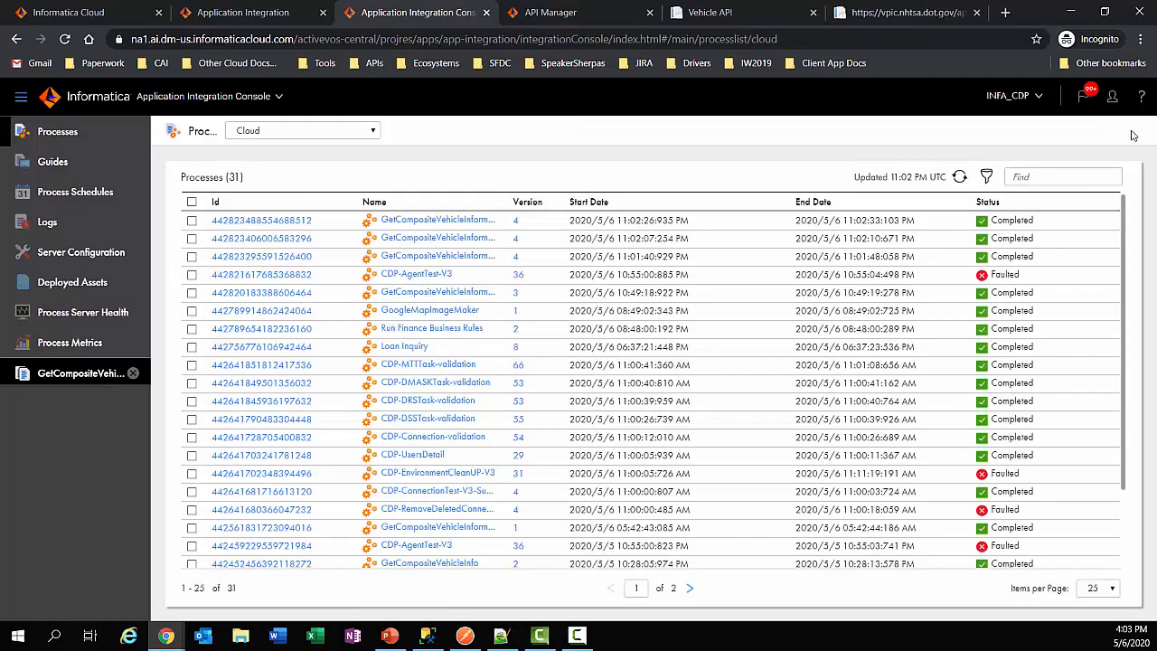